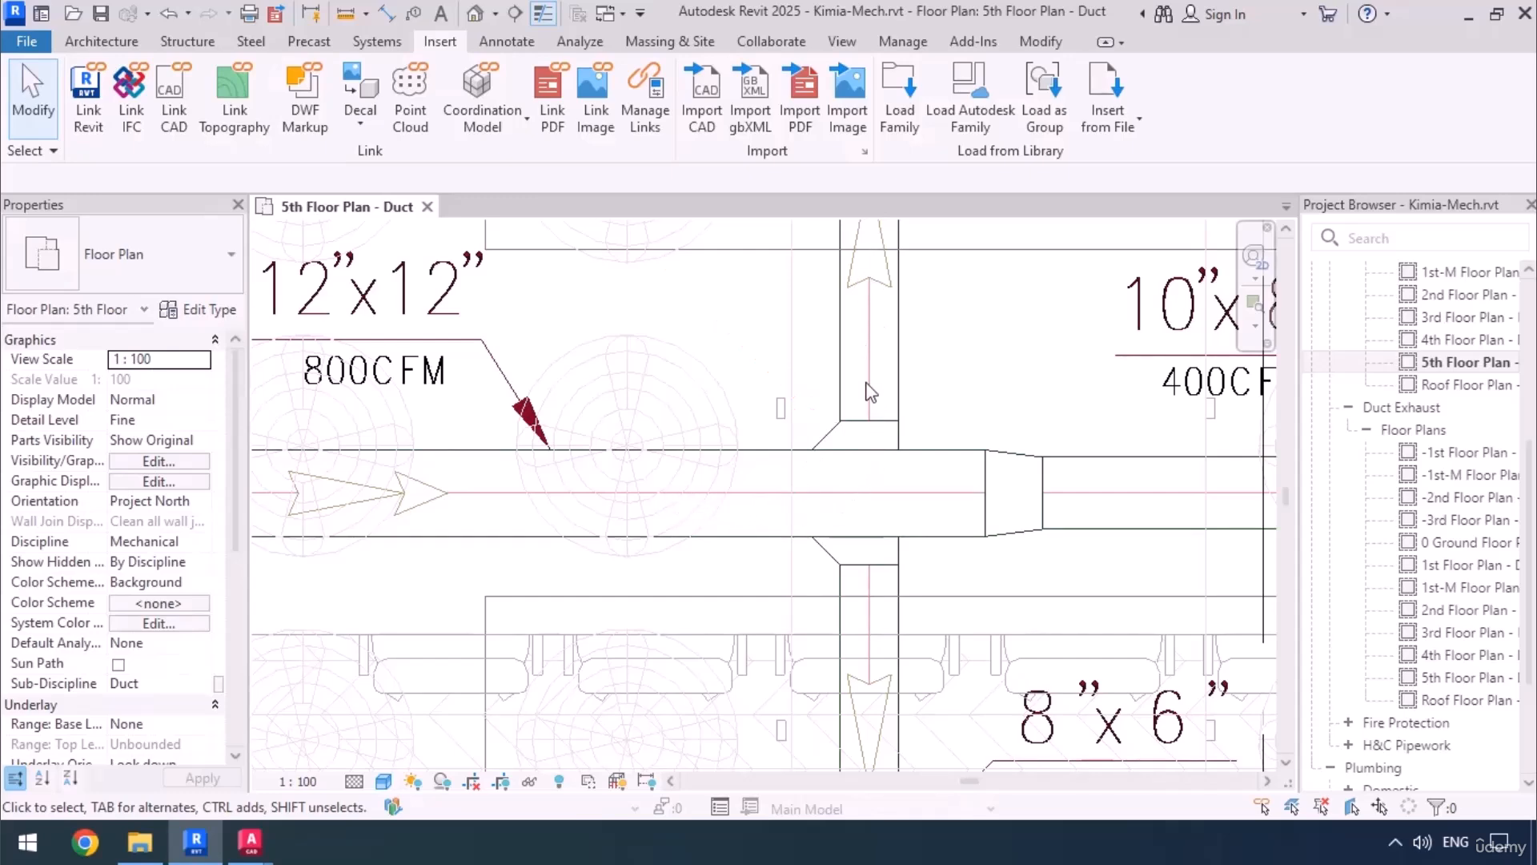
Step: Examine the branch takeoffs and the size transition along the 12"x12" to 10"x8" duct run in the imported layout
scroll(871, 380, down, 3)
middle_drag(871, 364, 846, 466)
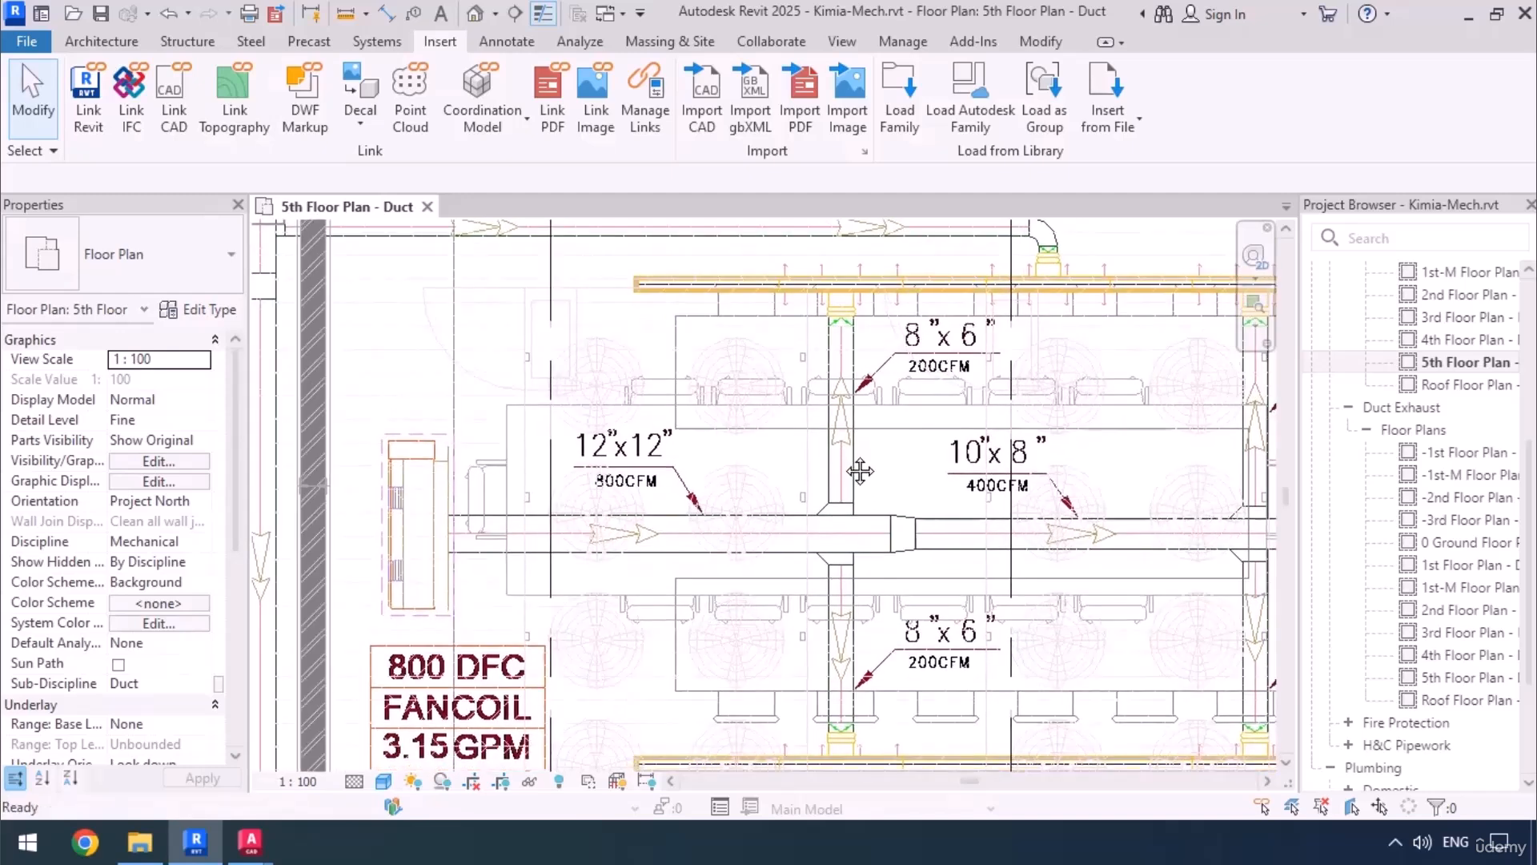
scroll(820, 477, up, 5)
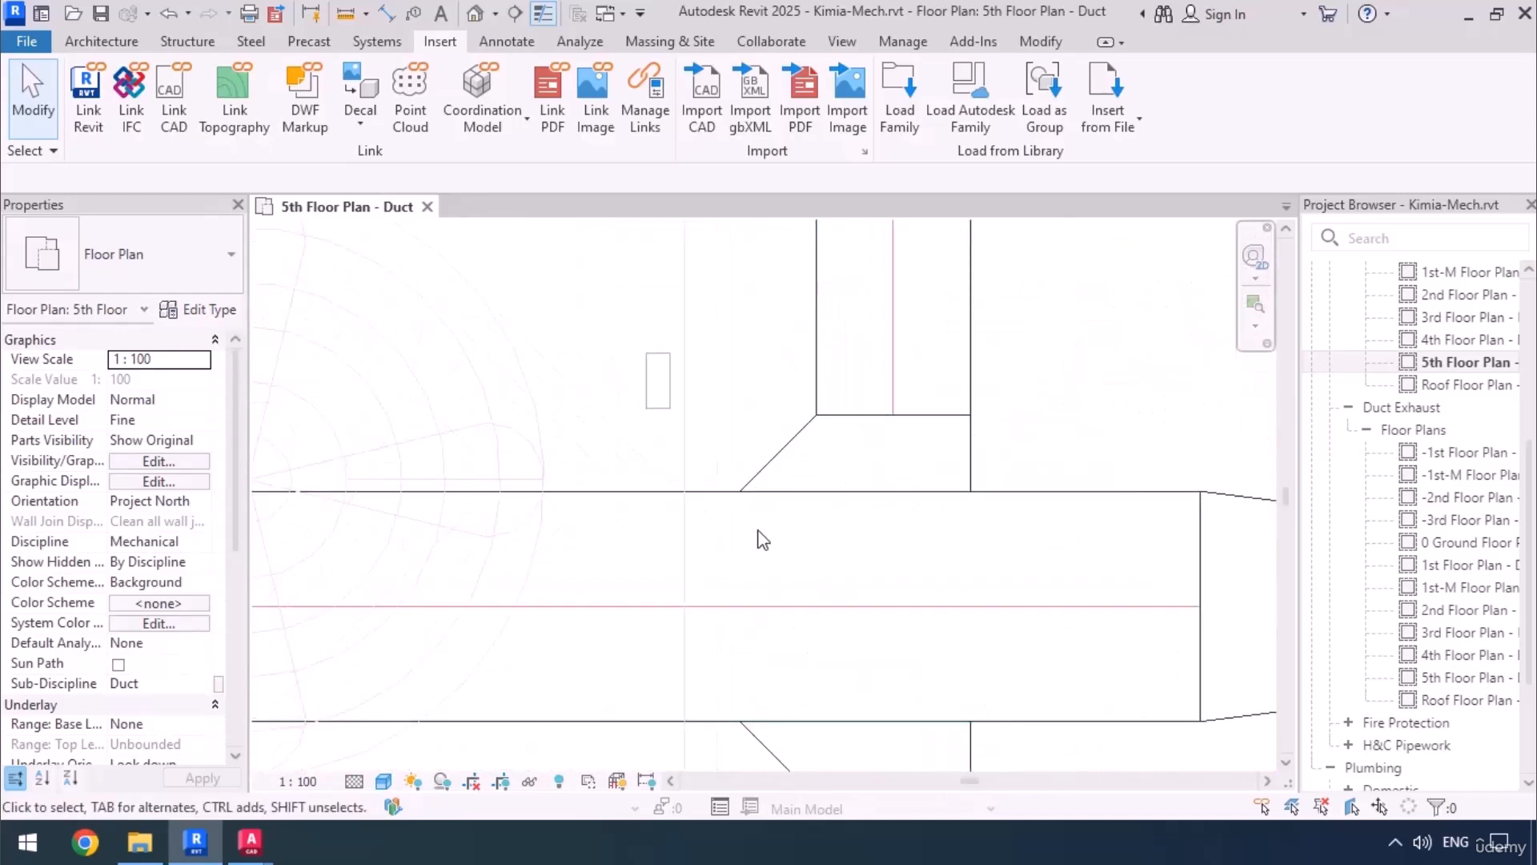
scroll(910, 528, down, 2)
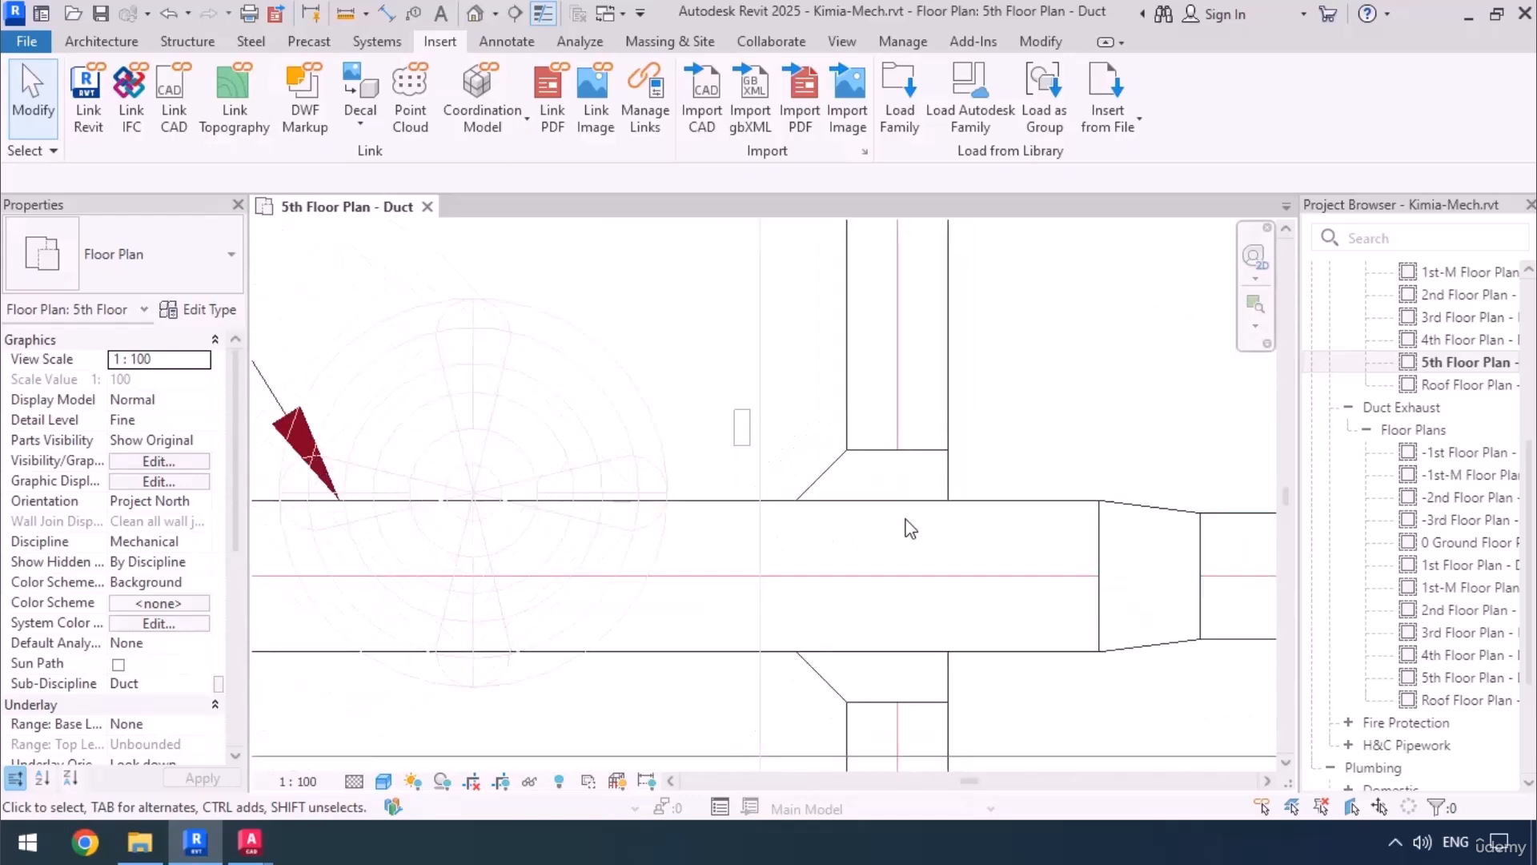
scroll(865, 477, down, 4)
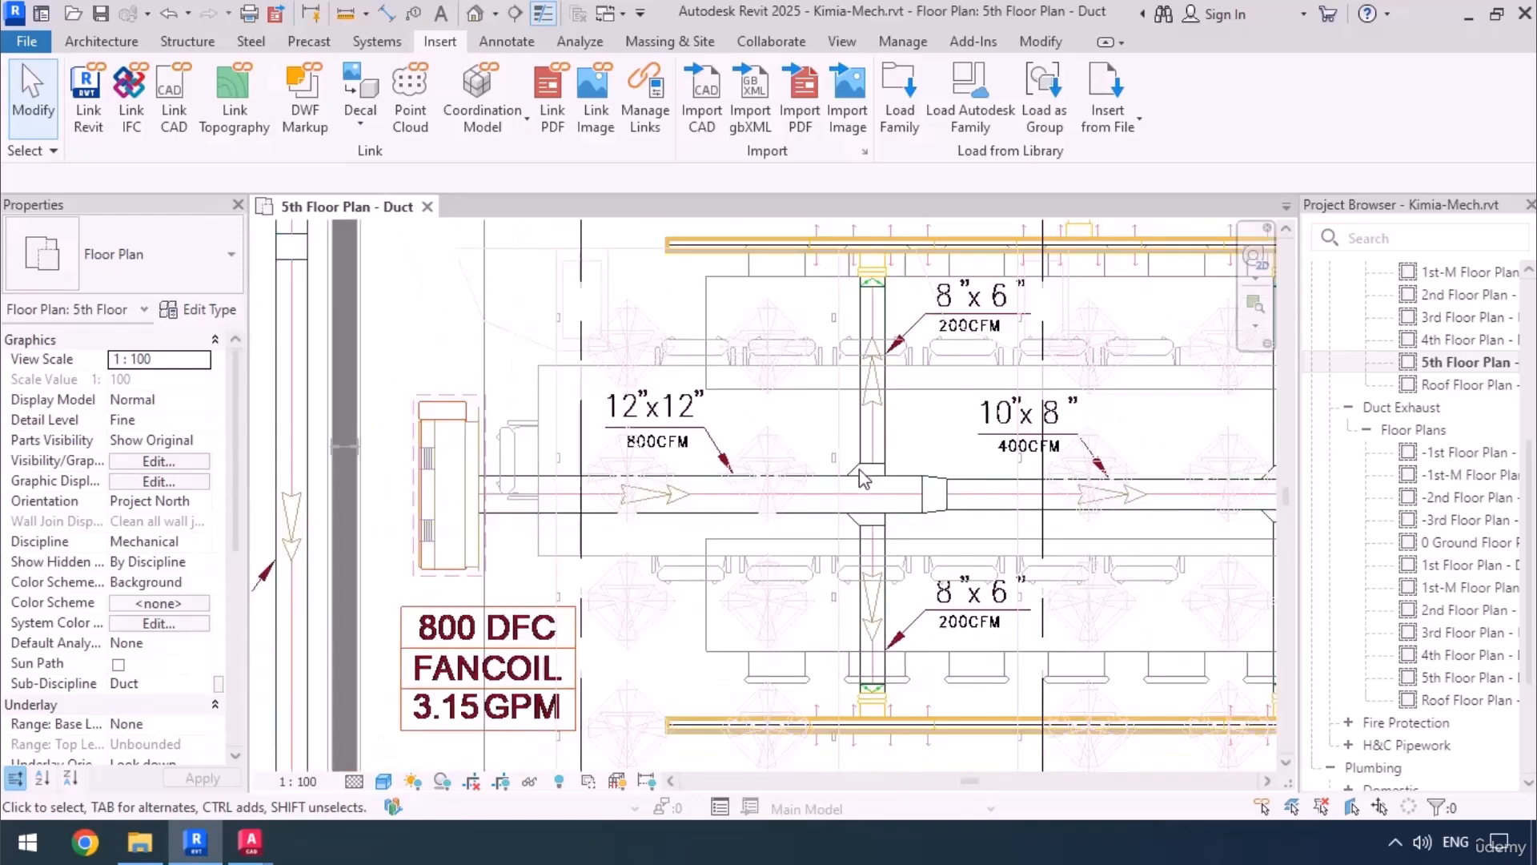
scroll(863, 478, down, 3)
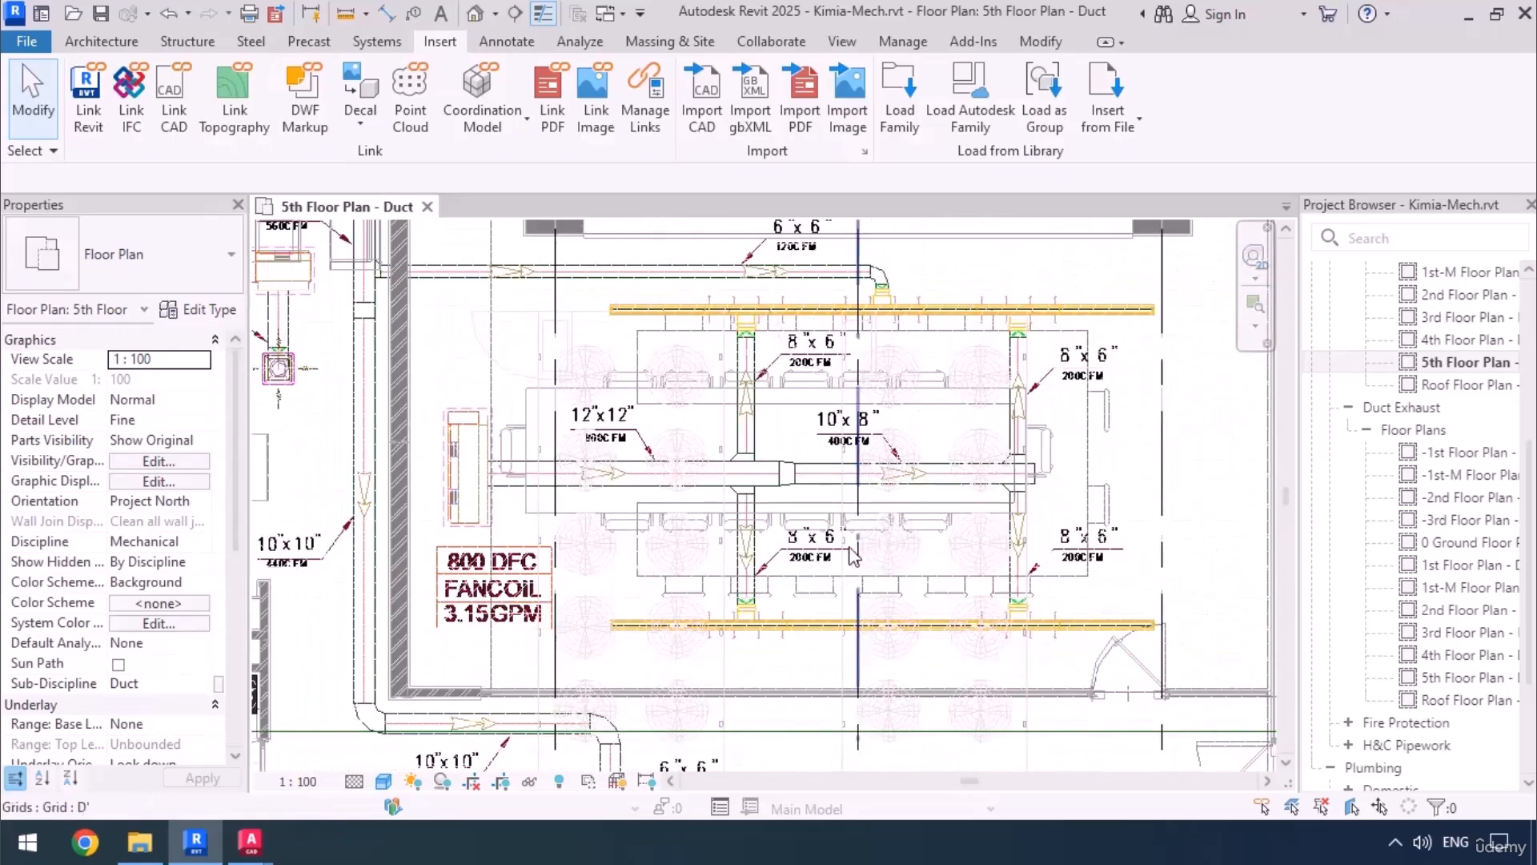
scroll(789, 474, up, 5)
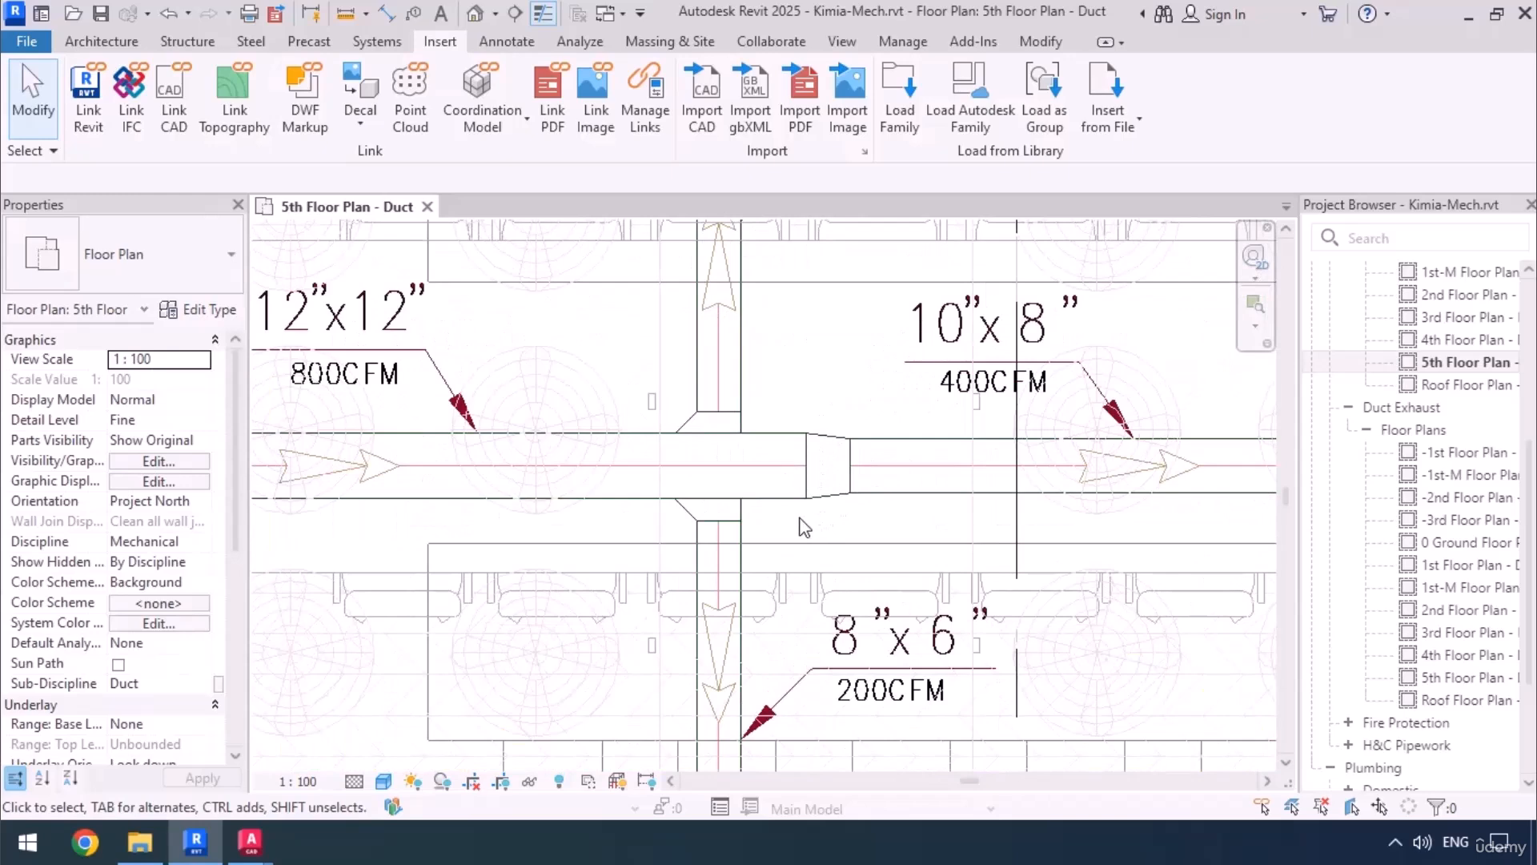
scroll(801, 526, down, 1)
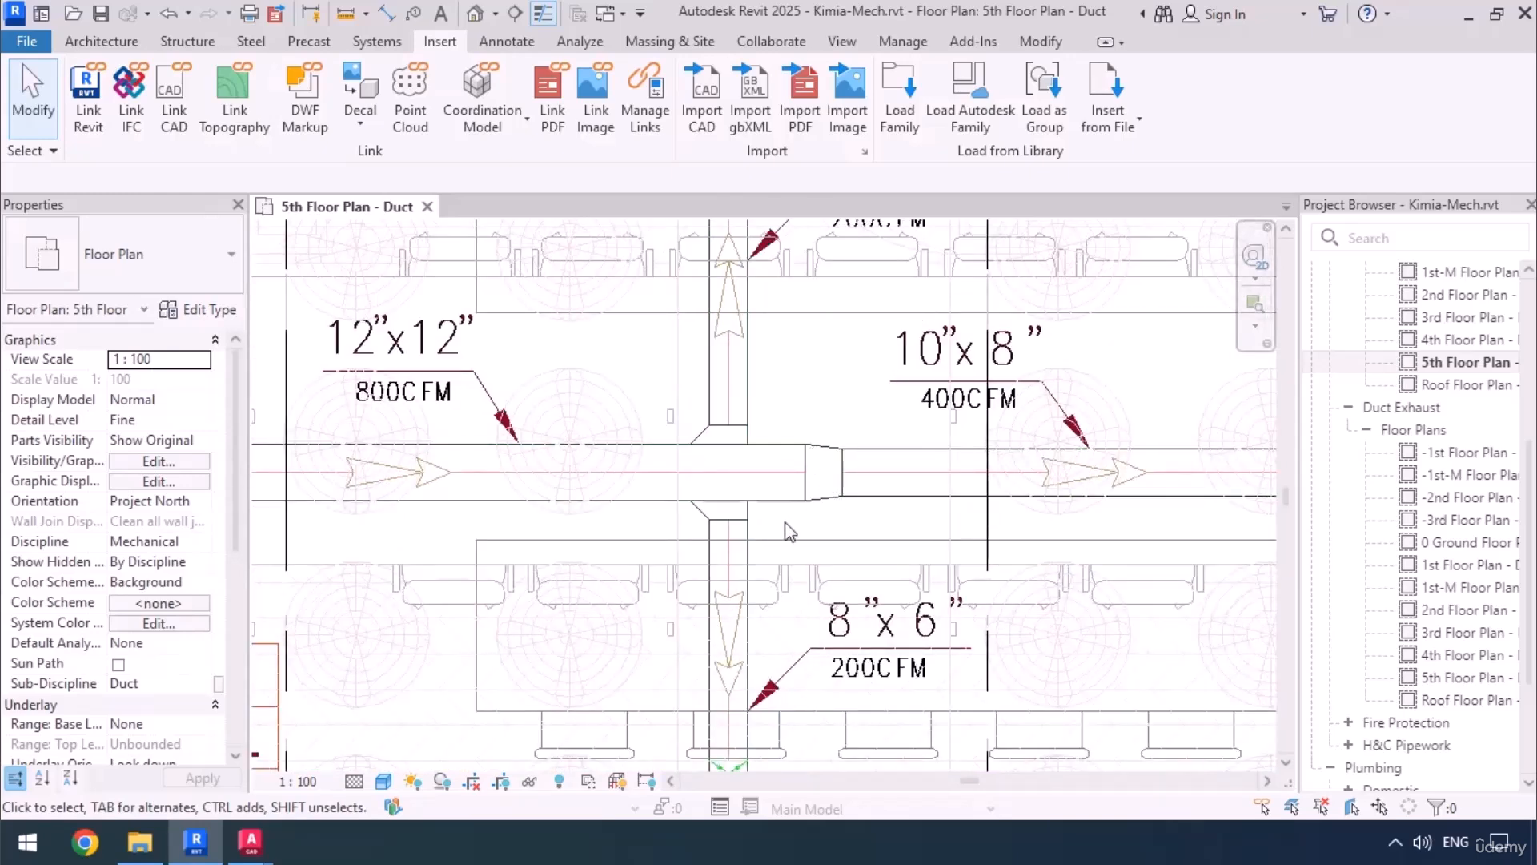
scroll(834, 468, up, 3)
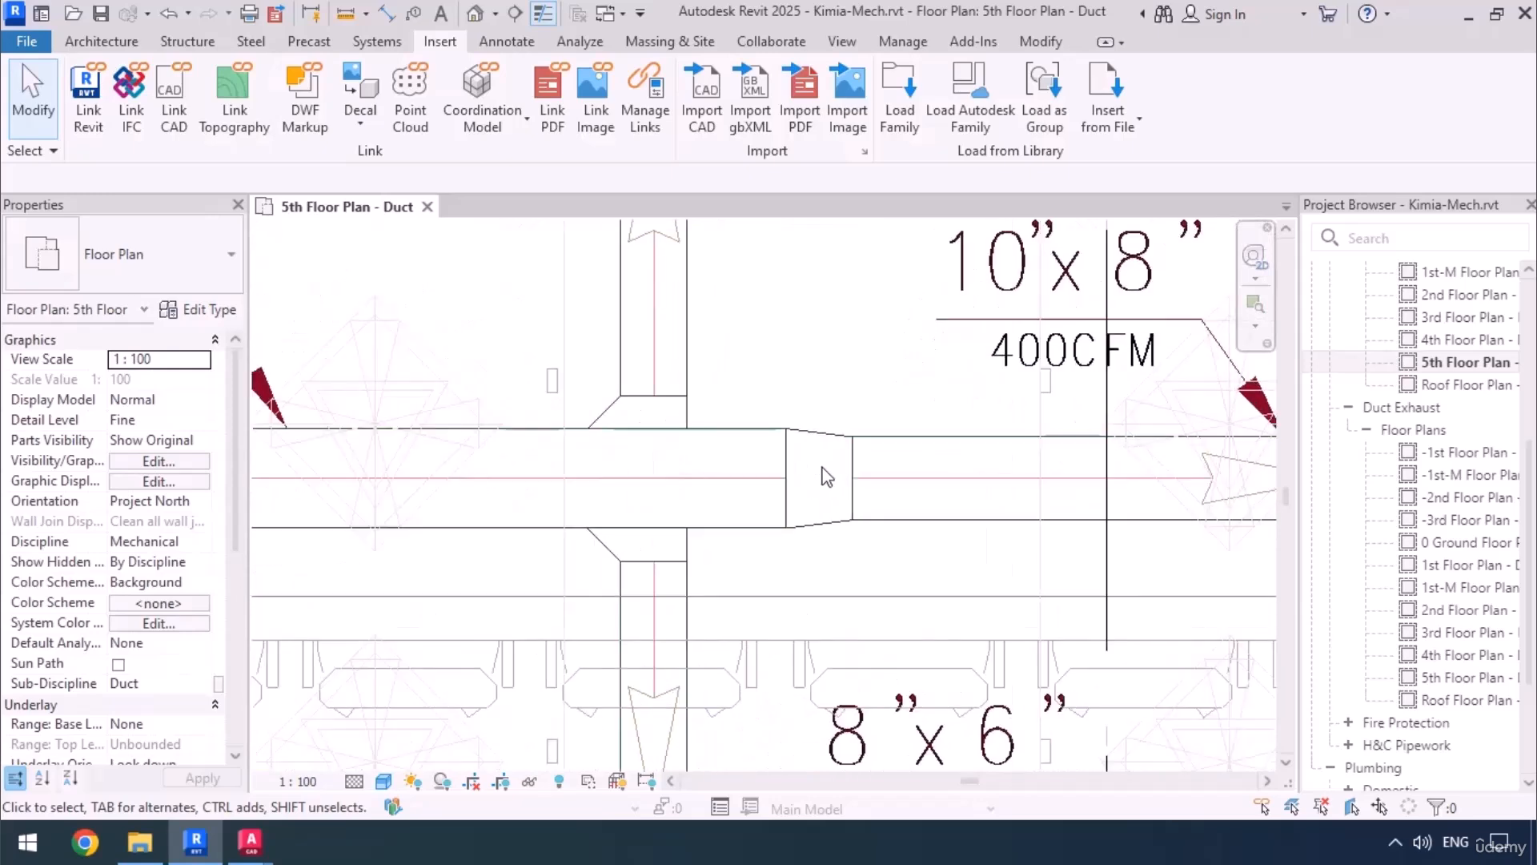
Step: Measure the angle between the two sloped sides of the duct transition with an angular dimension, without placing it
click(510, 41)
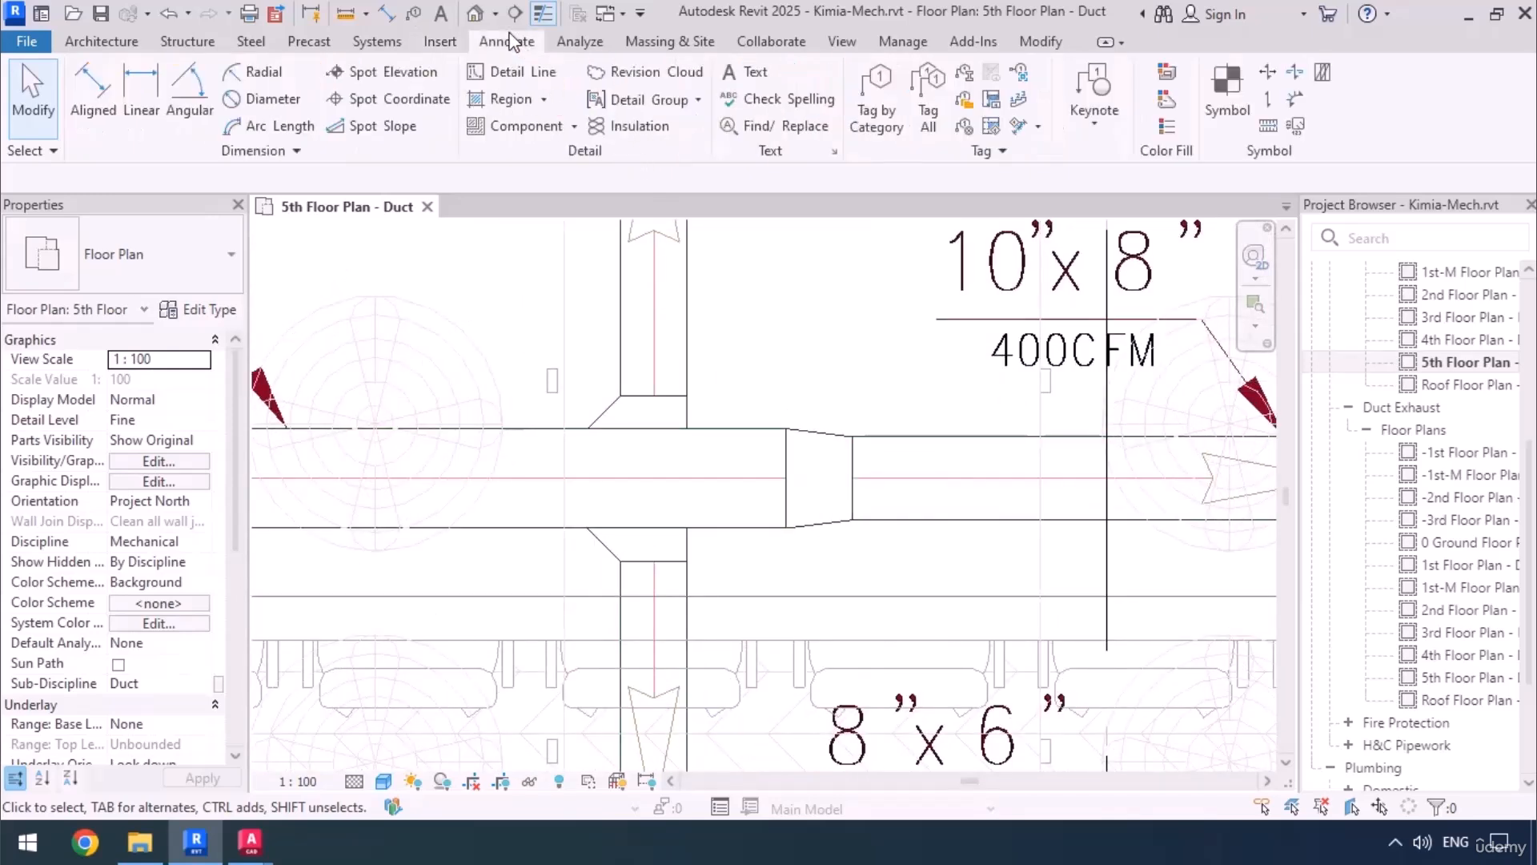
click(190, 89)
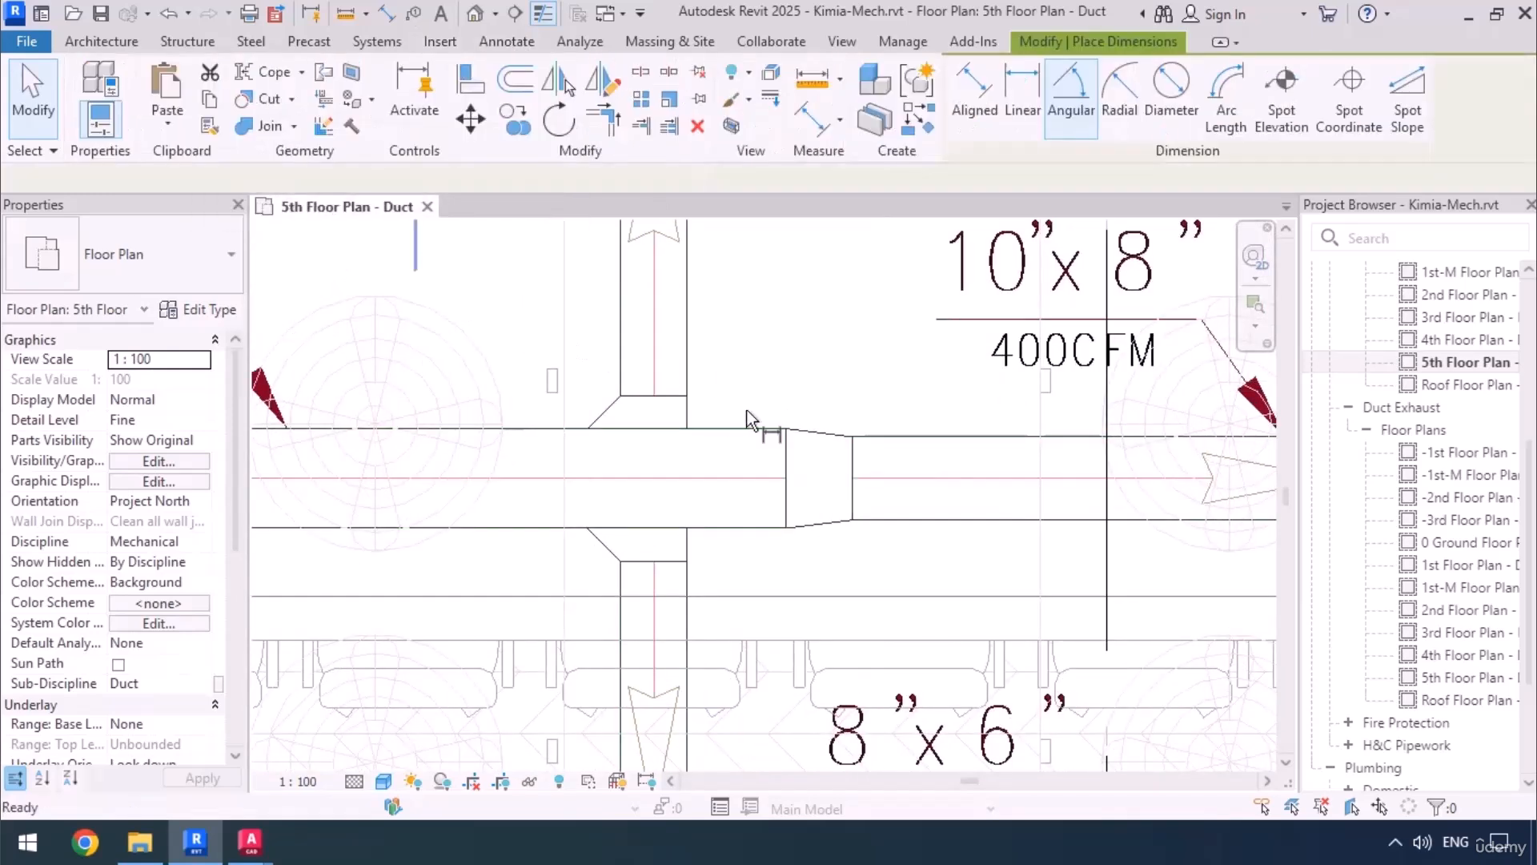
click(809, 434)
click(819, 518)
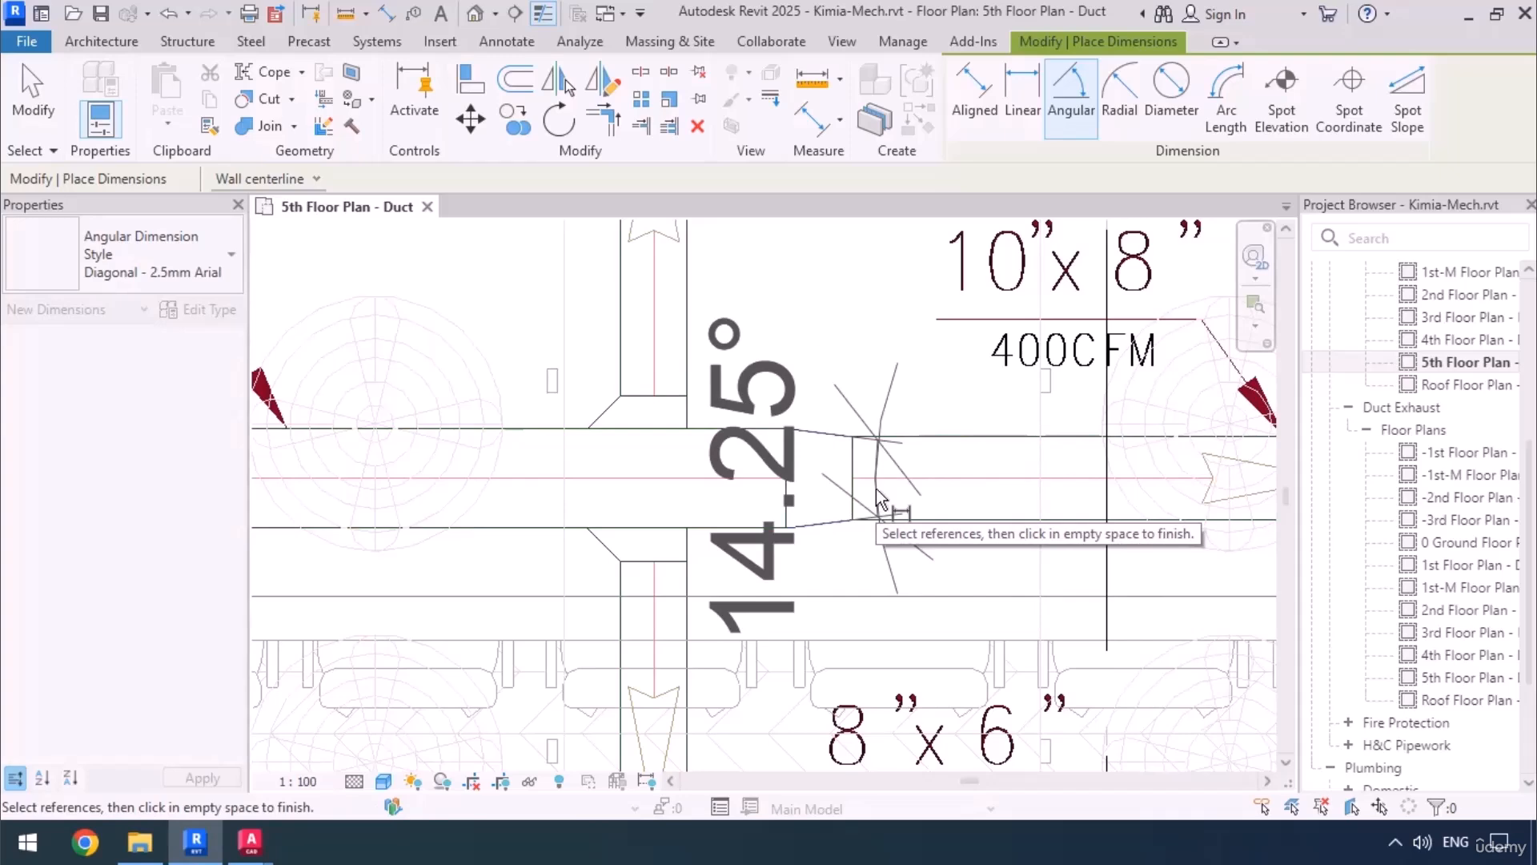
key(Escape)
key(Escape)
Step: Start the Duct command and choose the rectangular duct type Radius Elbows / Taps
scroll(769, 476, down, 3)
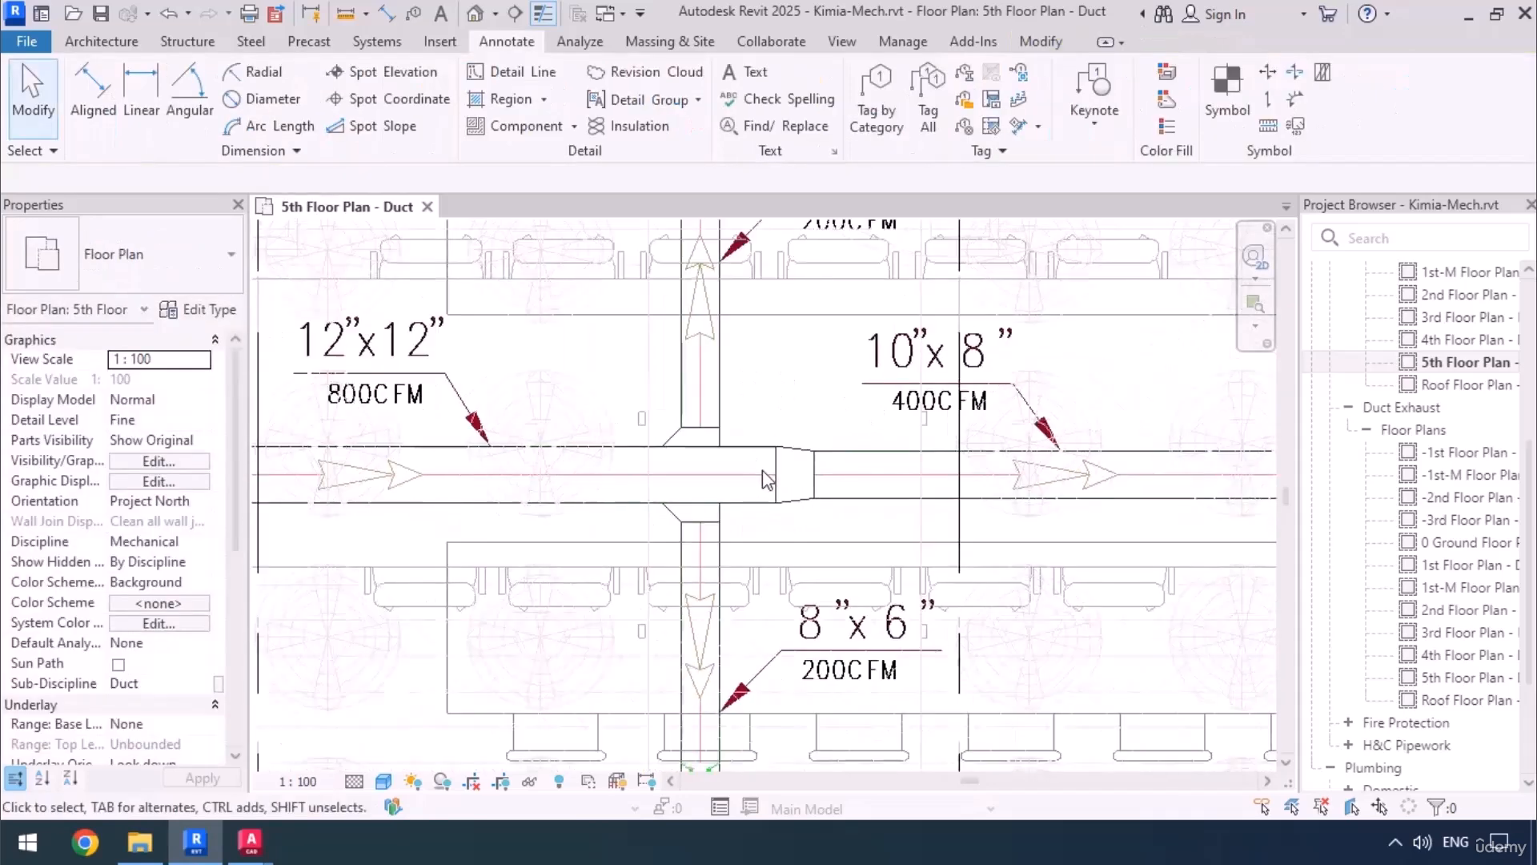
scroll(767, 479, down, 3)
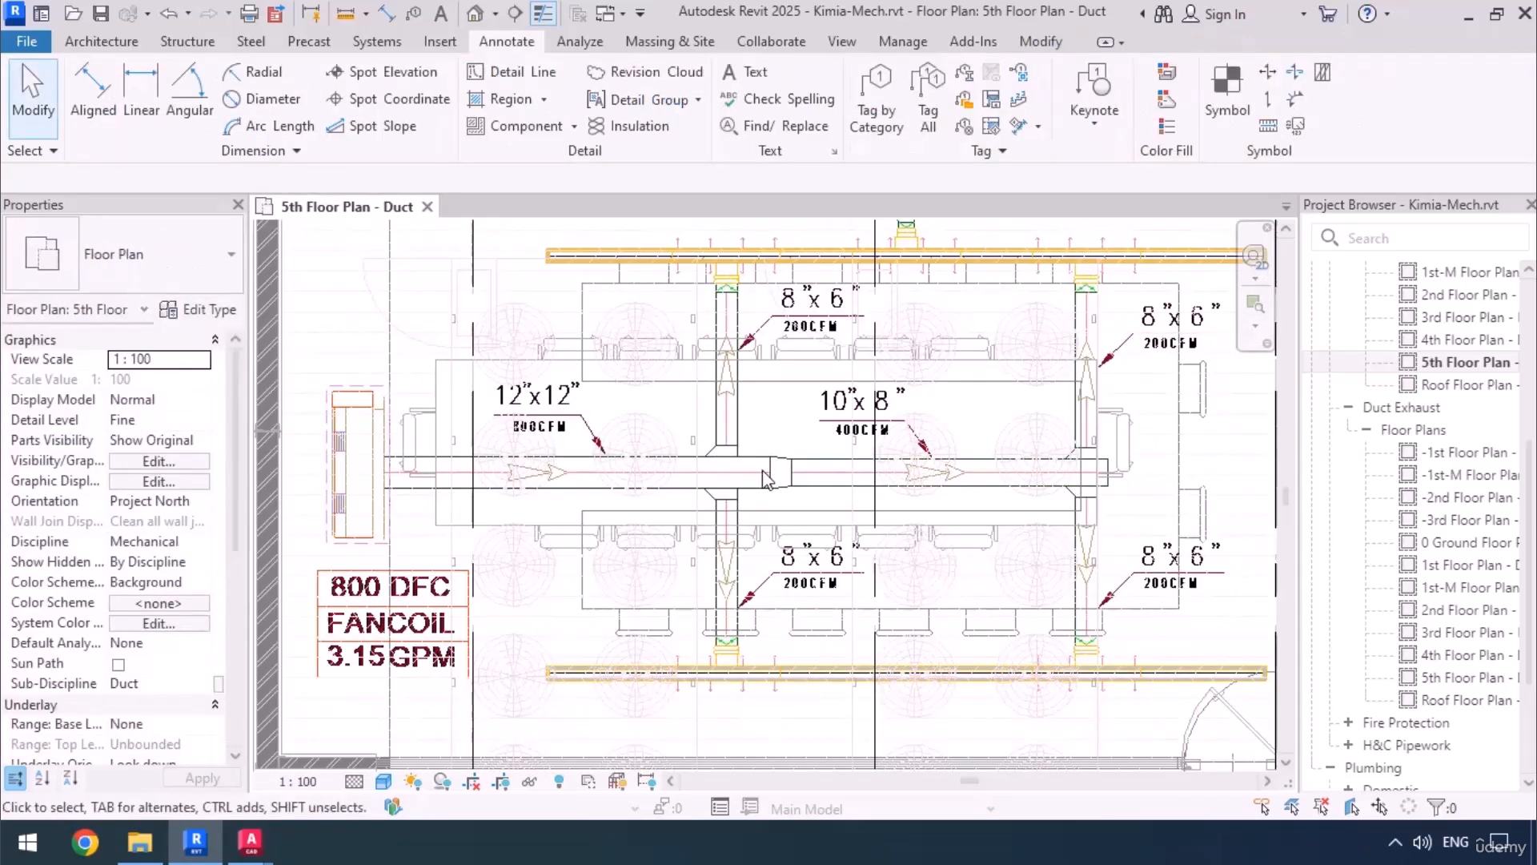
click(376, 40)
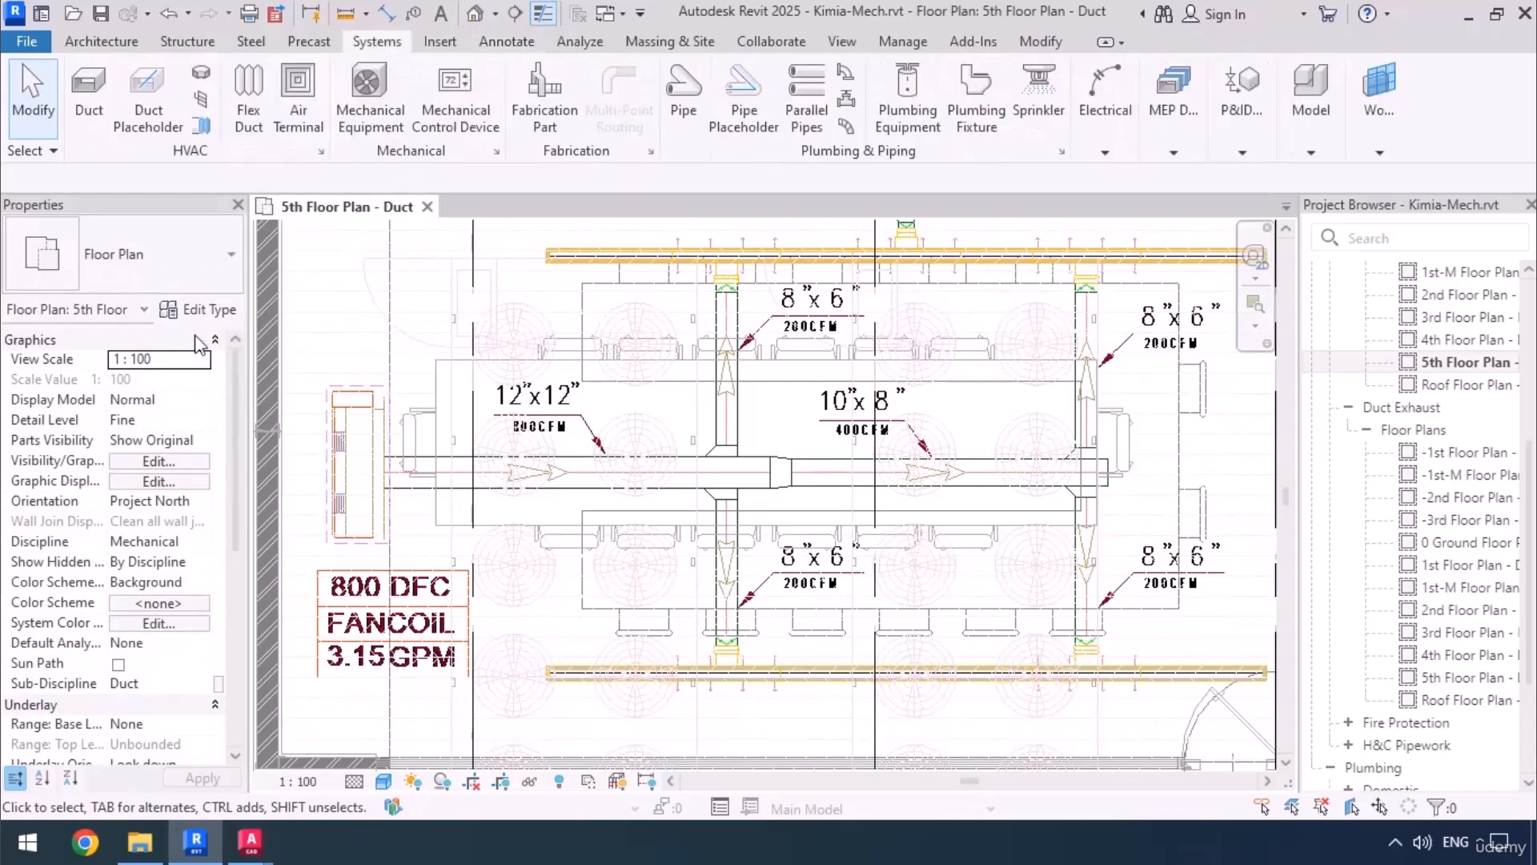
click(103, 105)
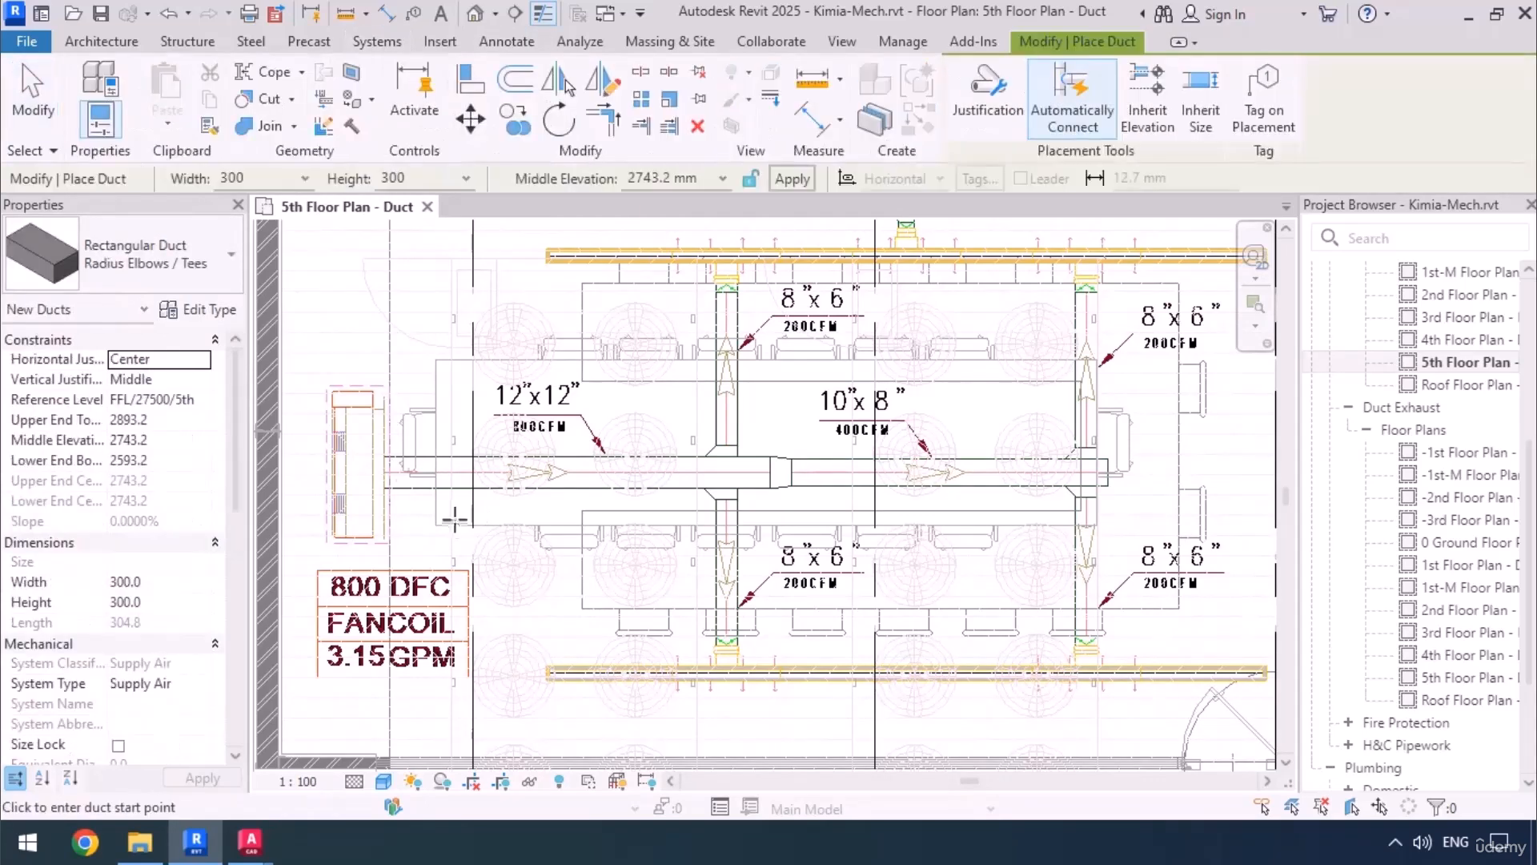
click(160, 264)
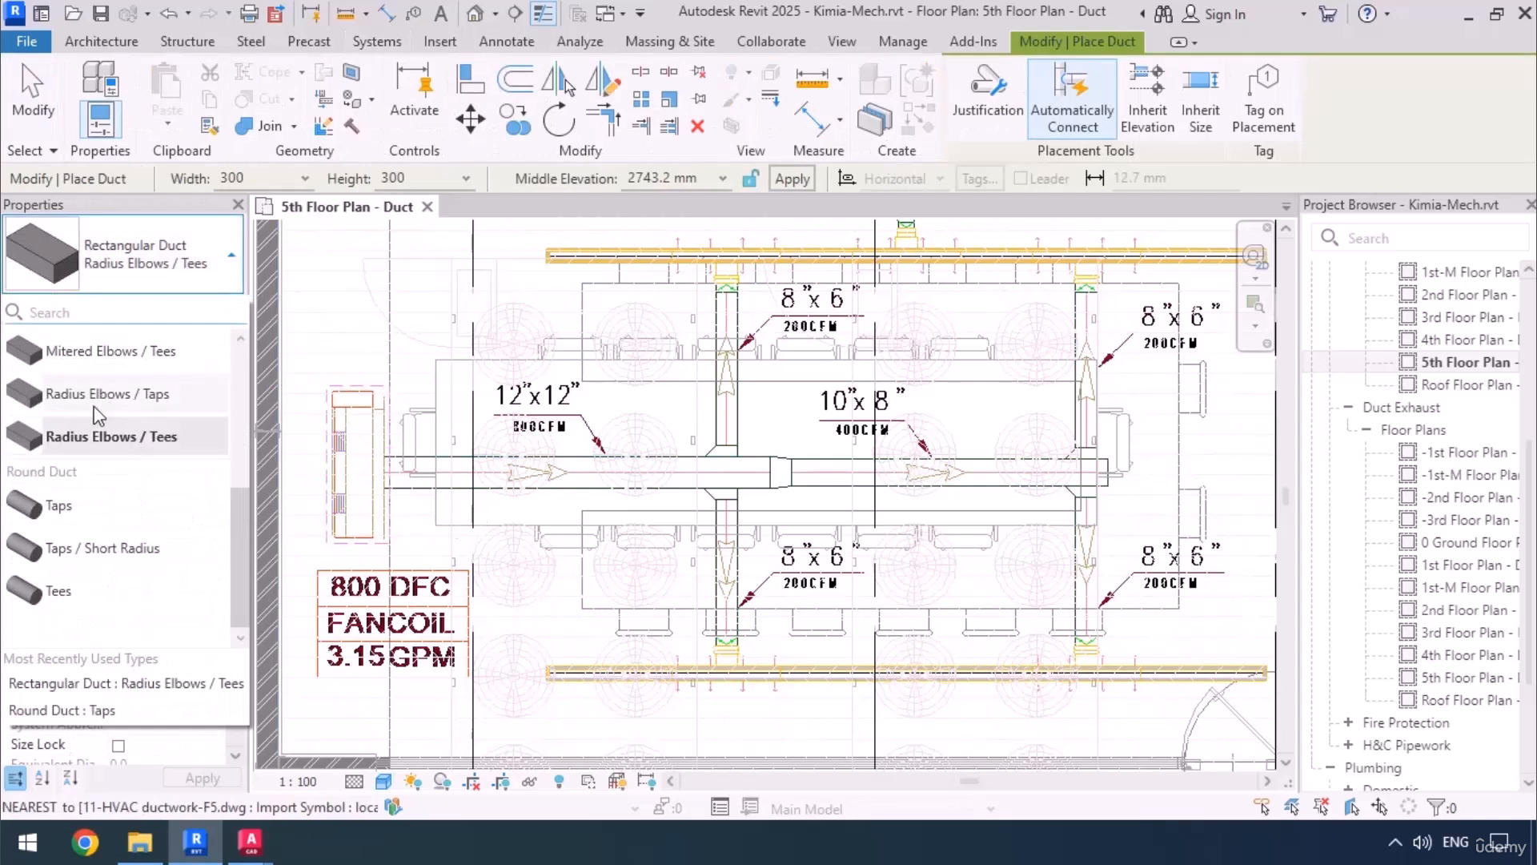
scroll(100, 416, up, 3)
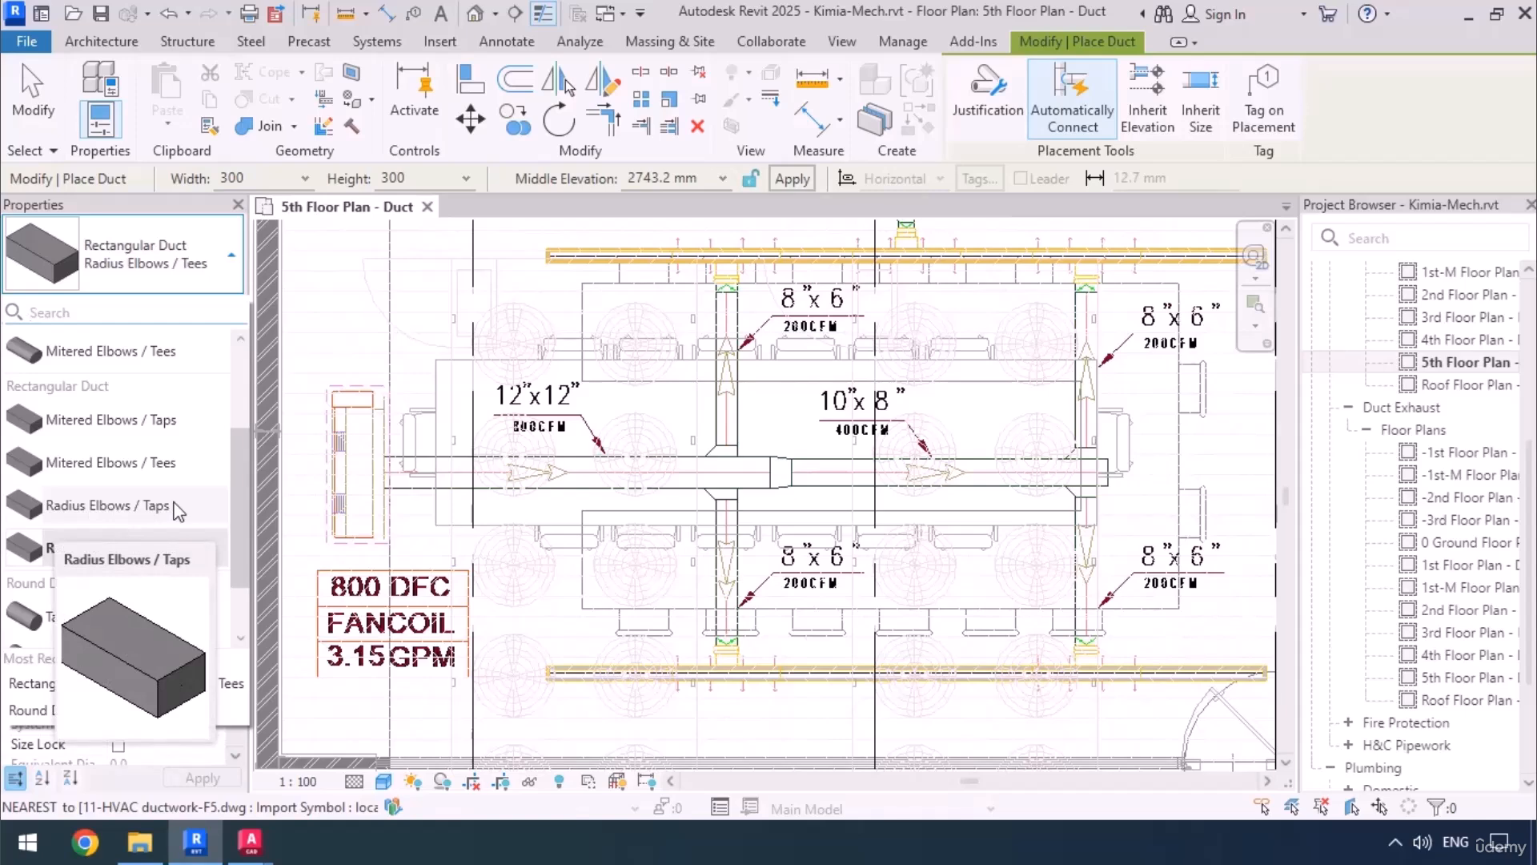
scroll(783, 433, down, 5)
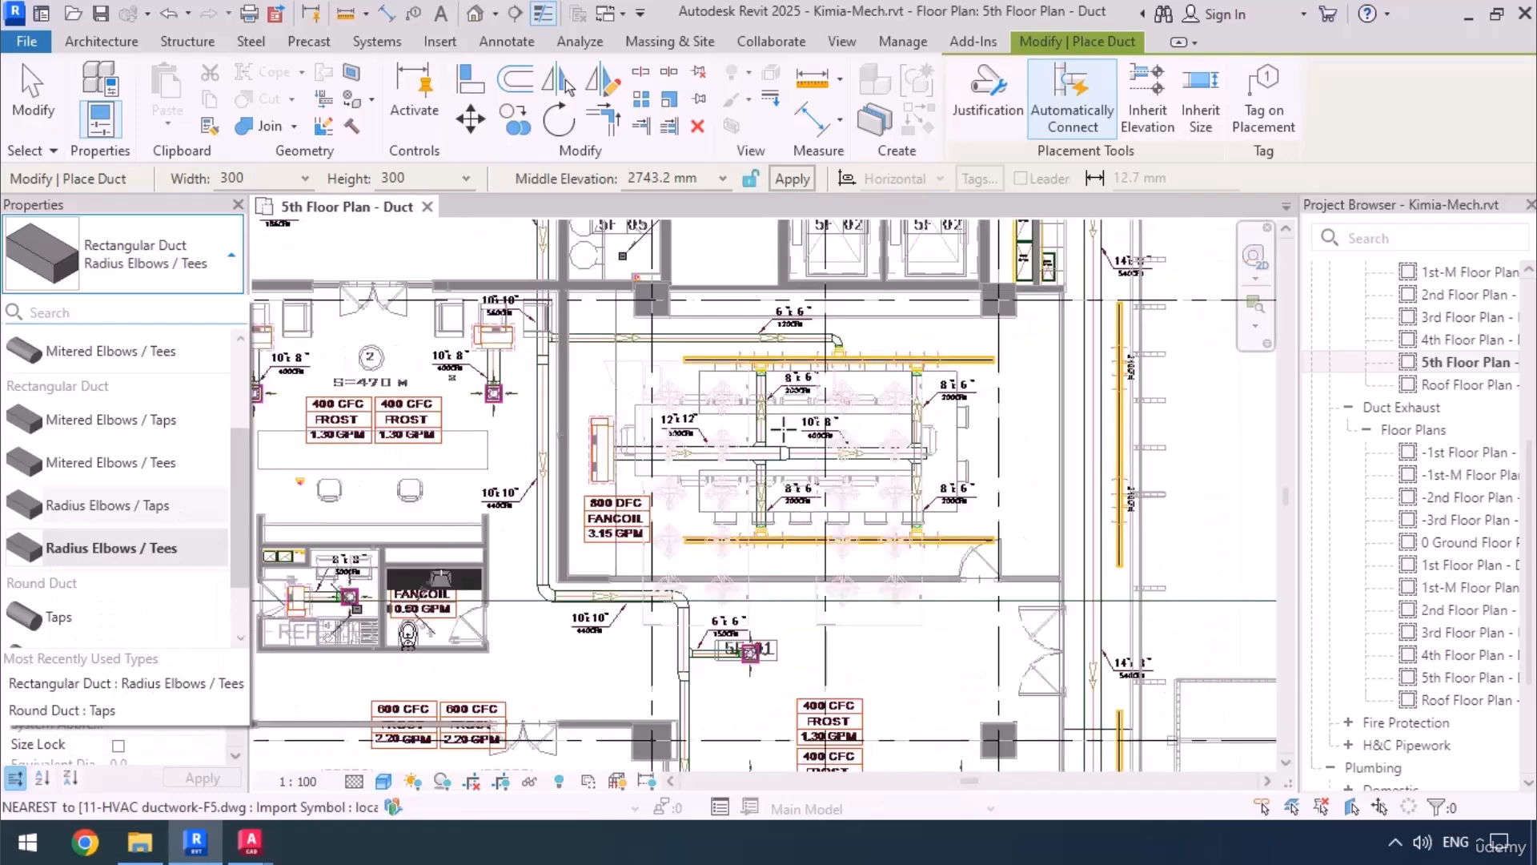
scroll(771, 551, up, 6)
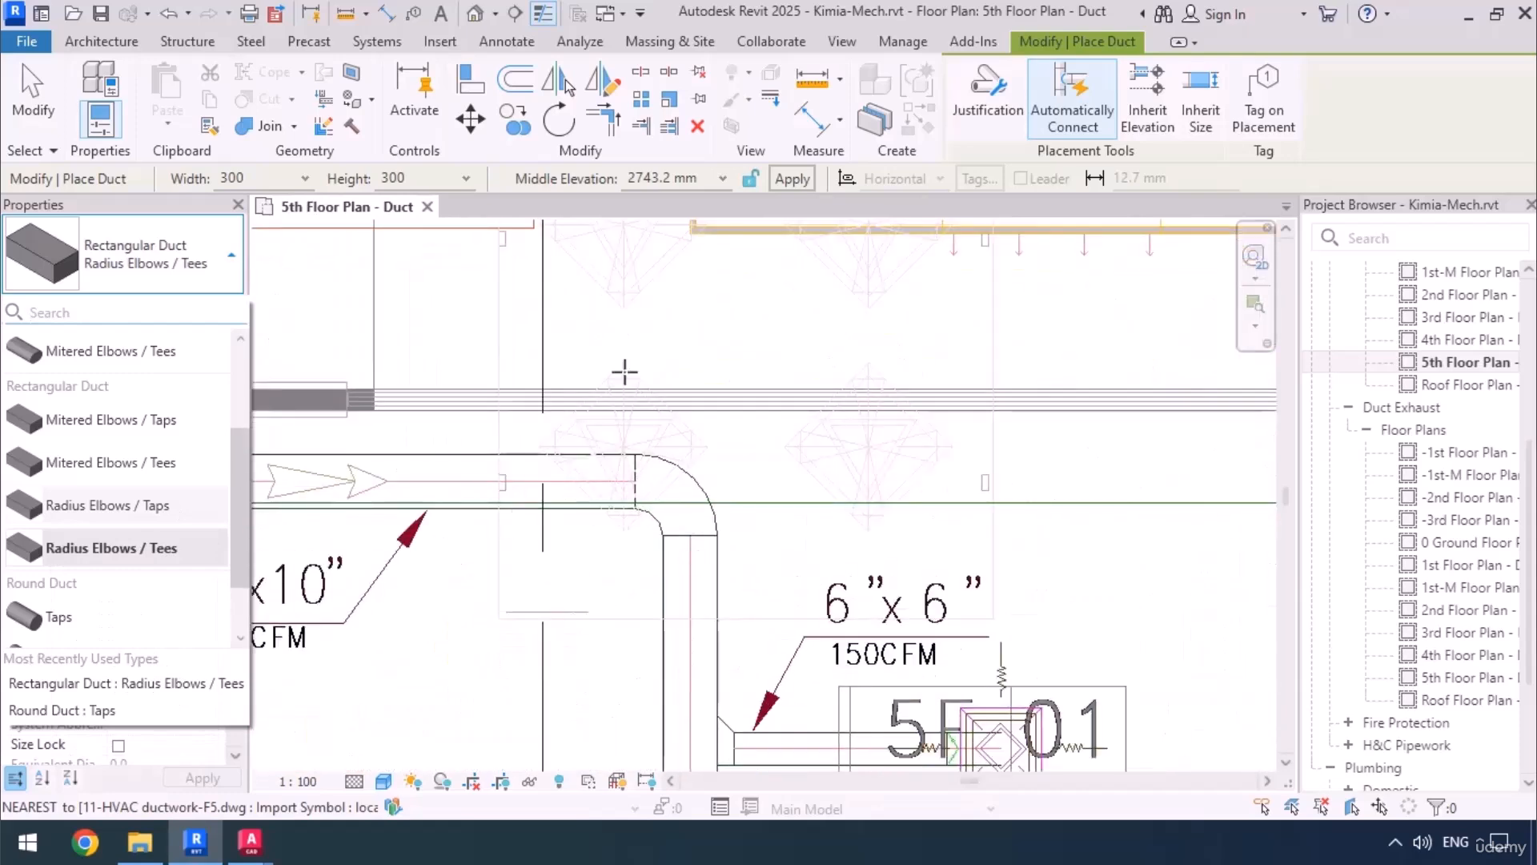
scroll(540, 698, down, 3)
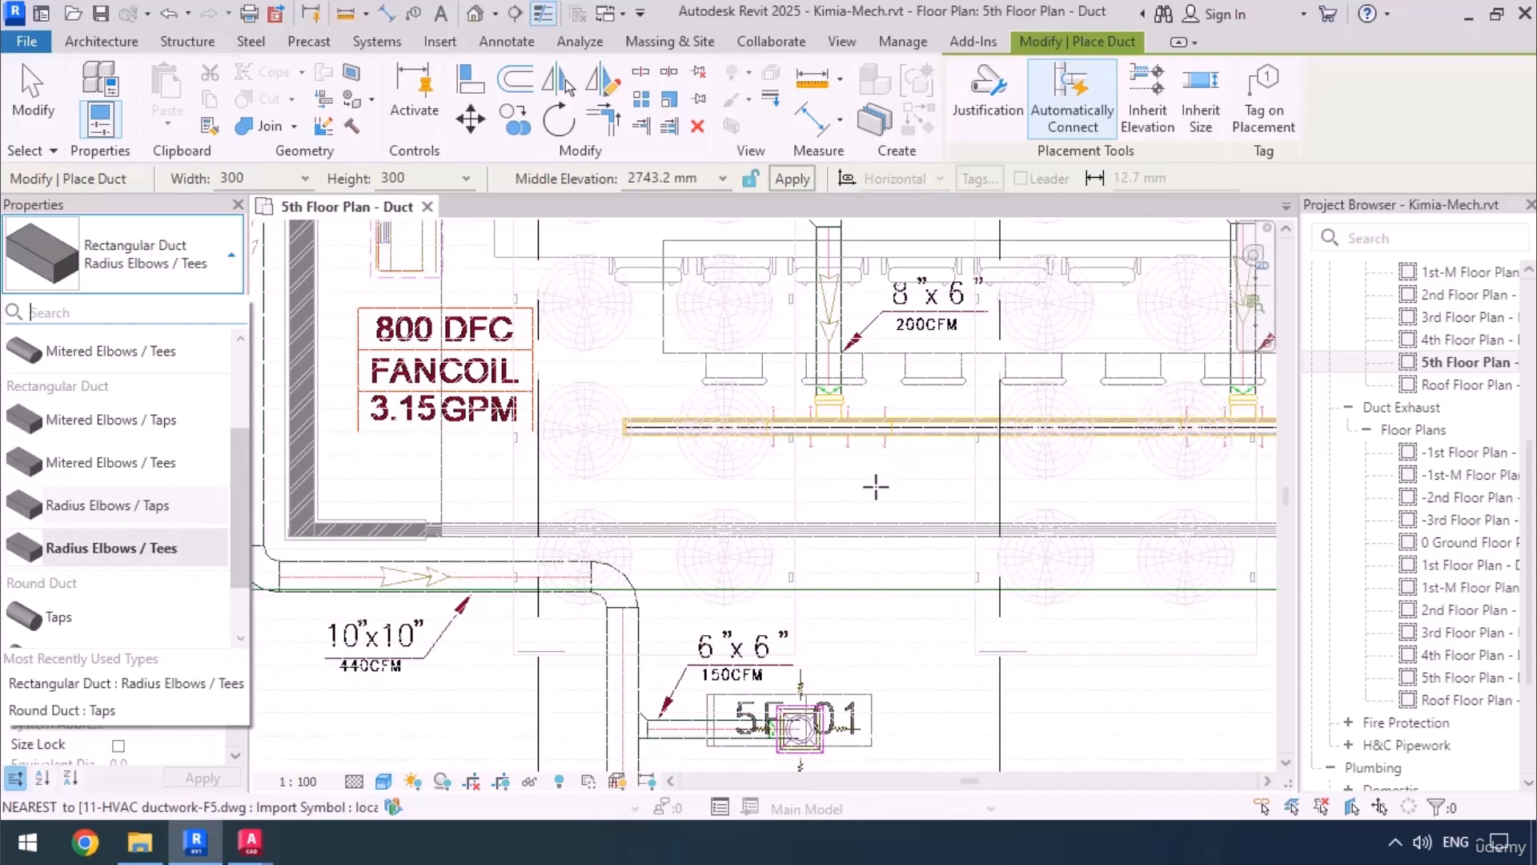
scroll(699, 531, down, 2)
scroll(749, 339, up, 6)
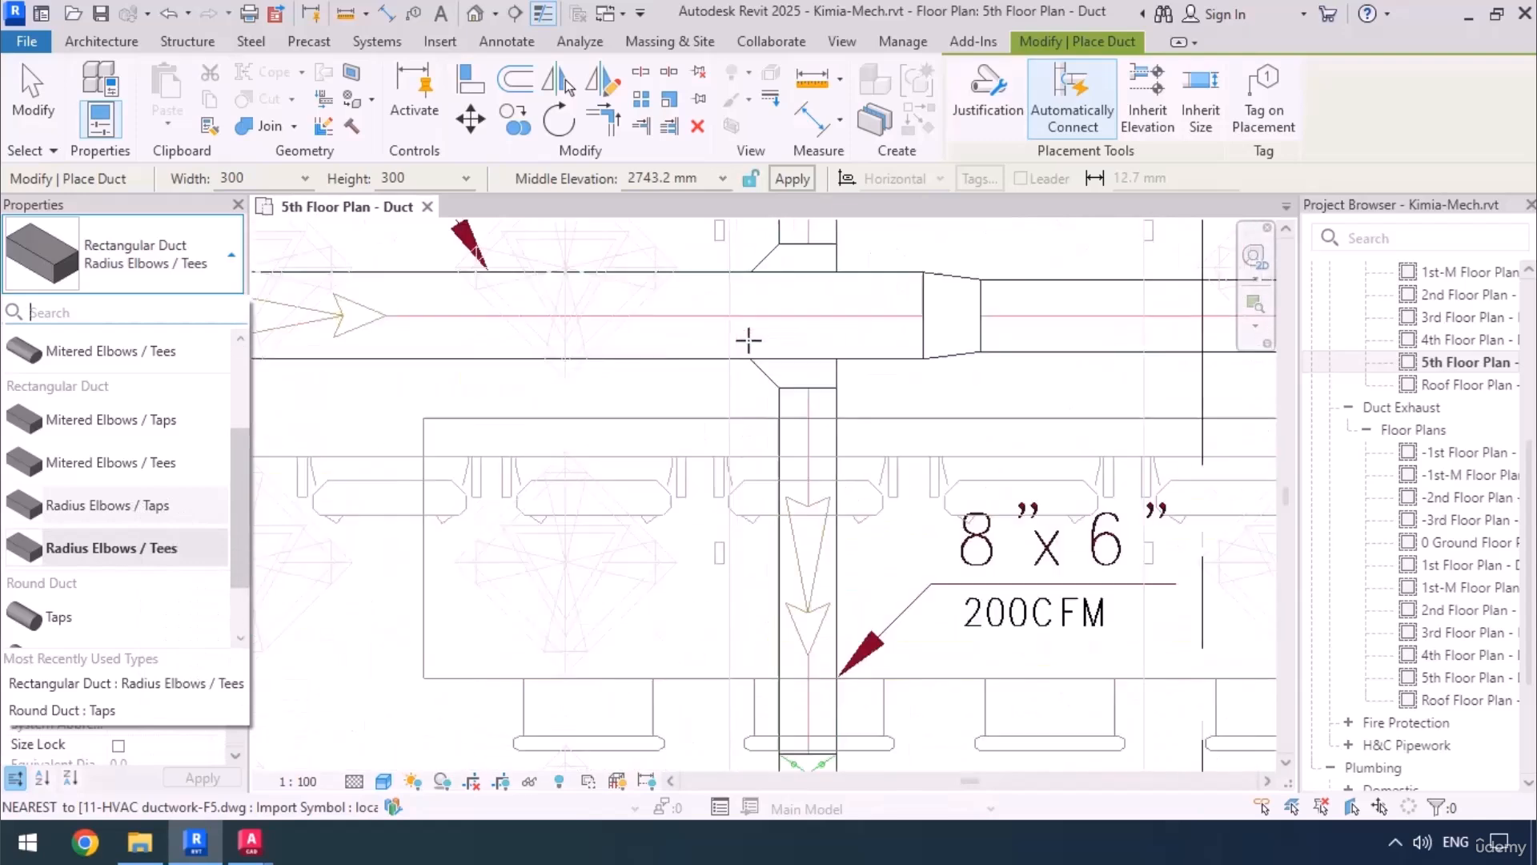
click(133, 506)
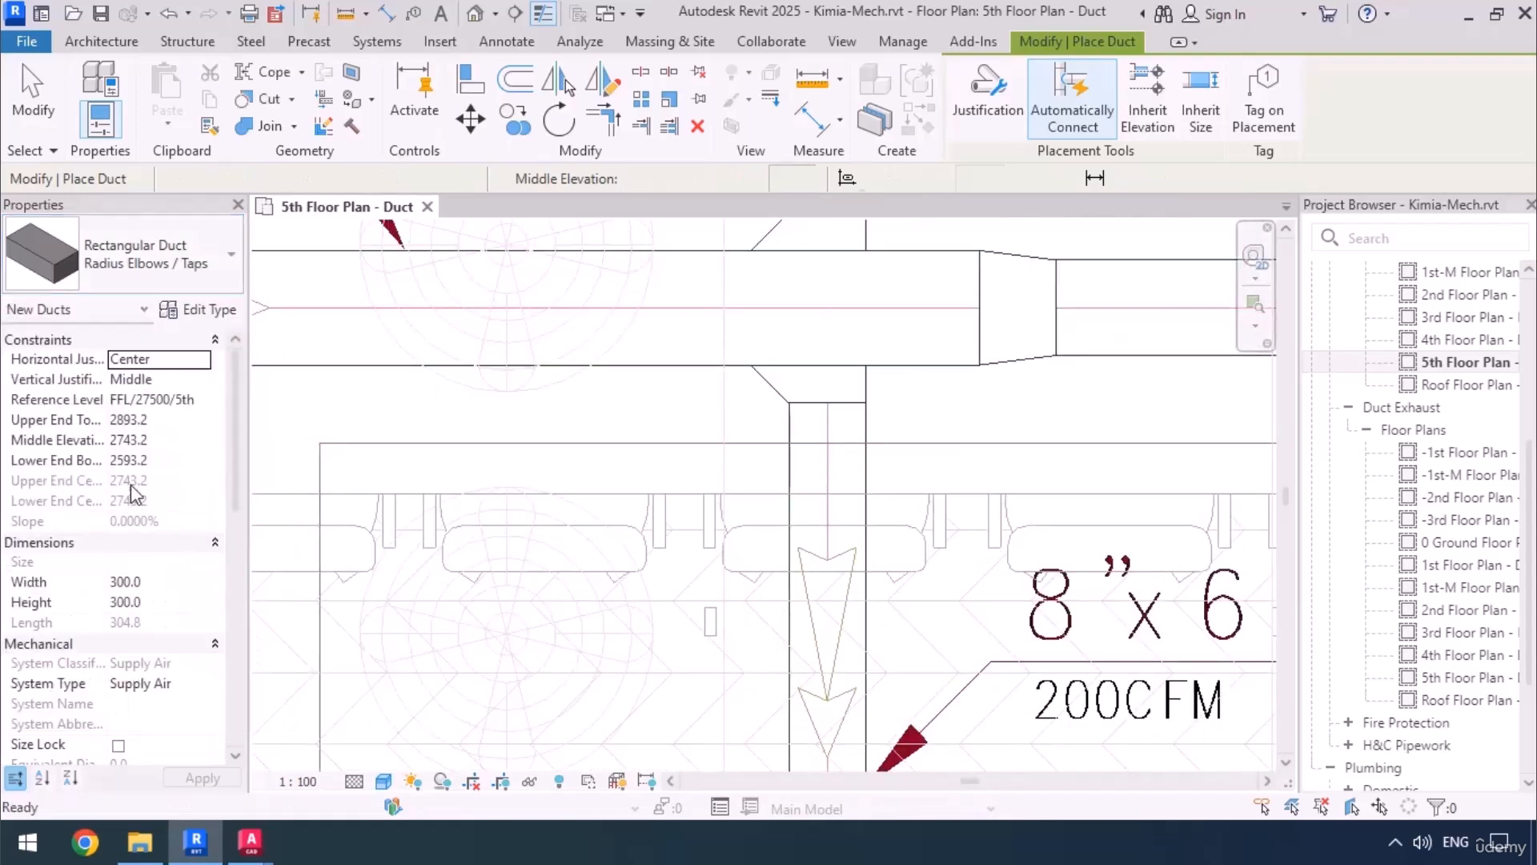
Step: Rename the rectangular duct type as "Radius Elbows /Beveled Taps"
click(206, 310)
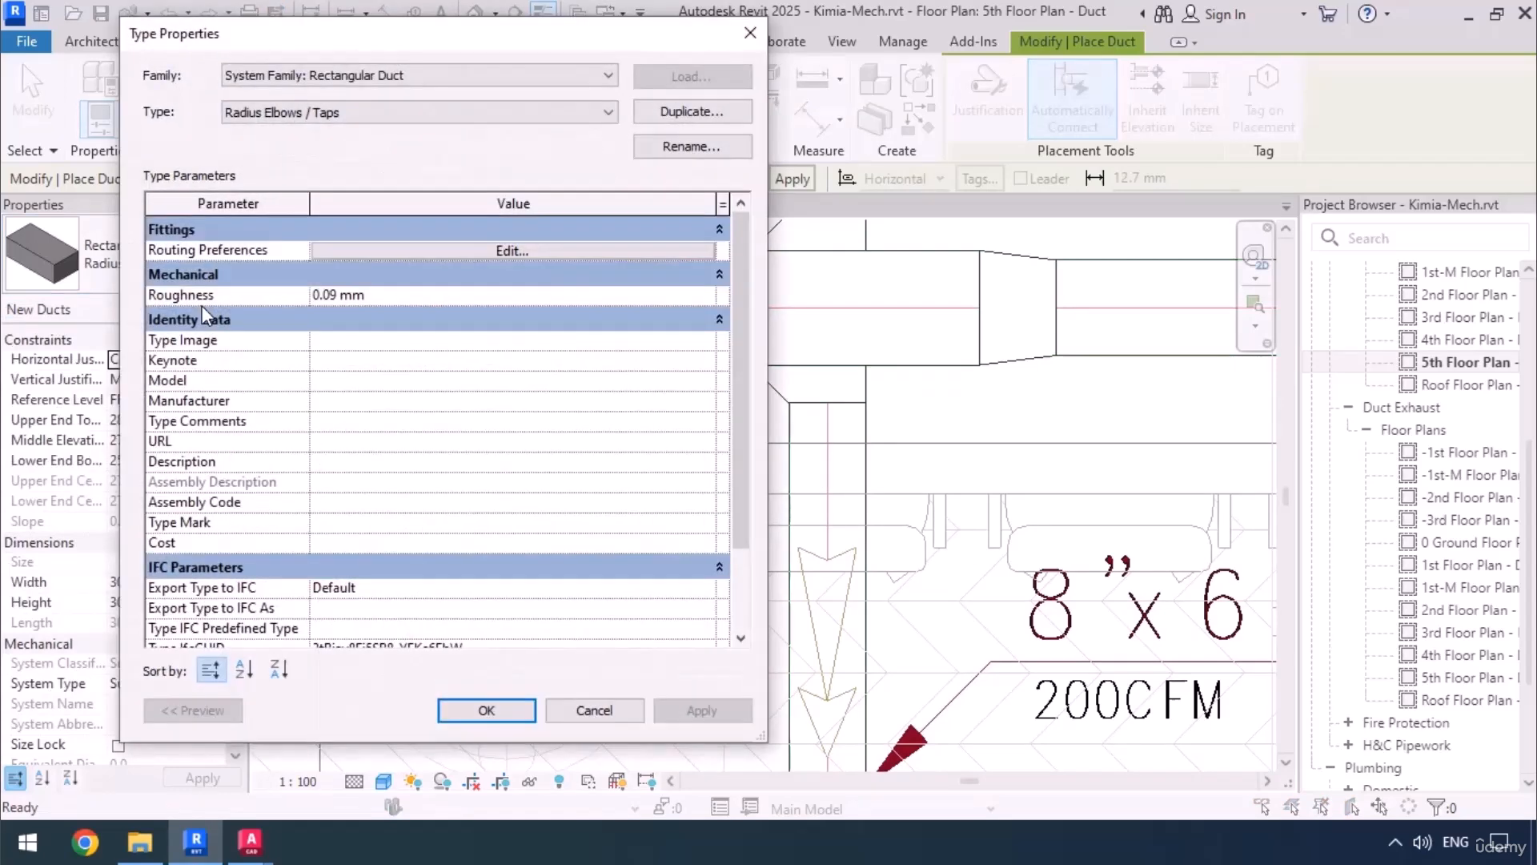
click(648, 151)
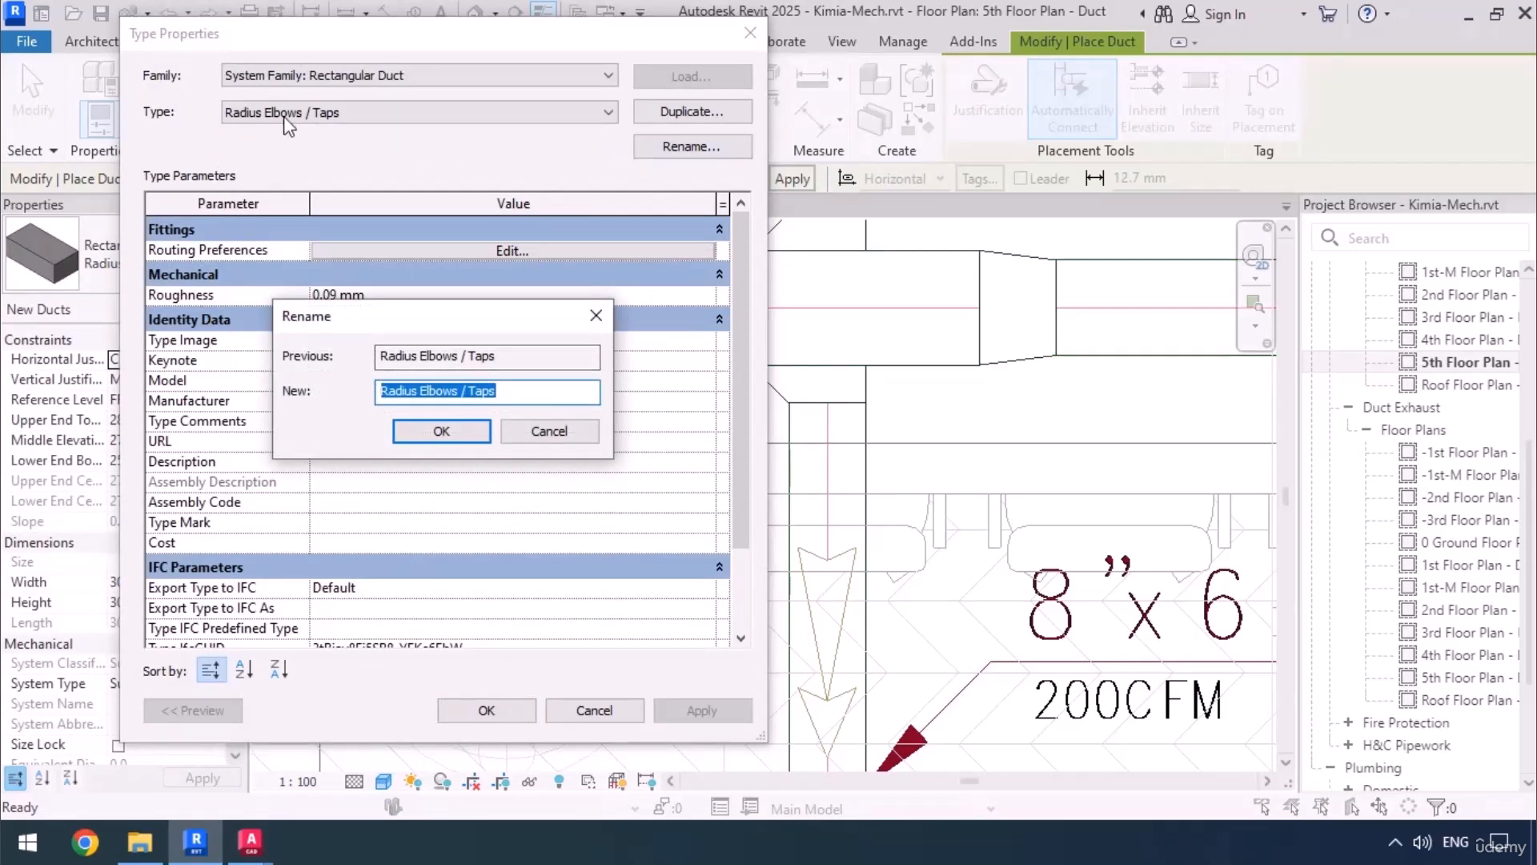
click(464, 391)
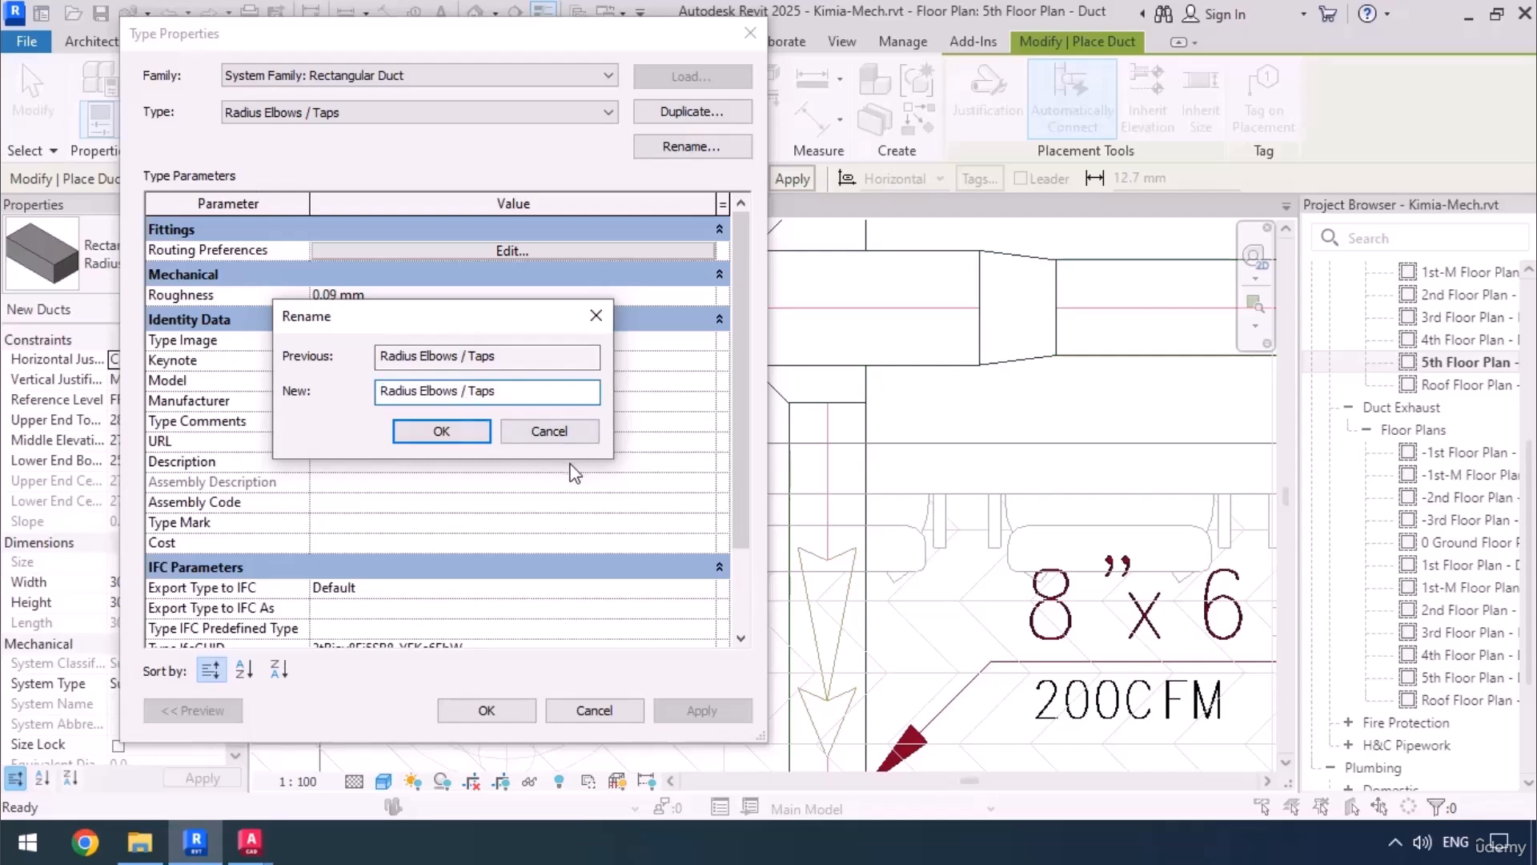
text(Beveled)
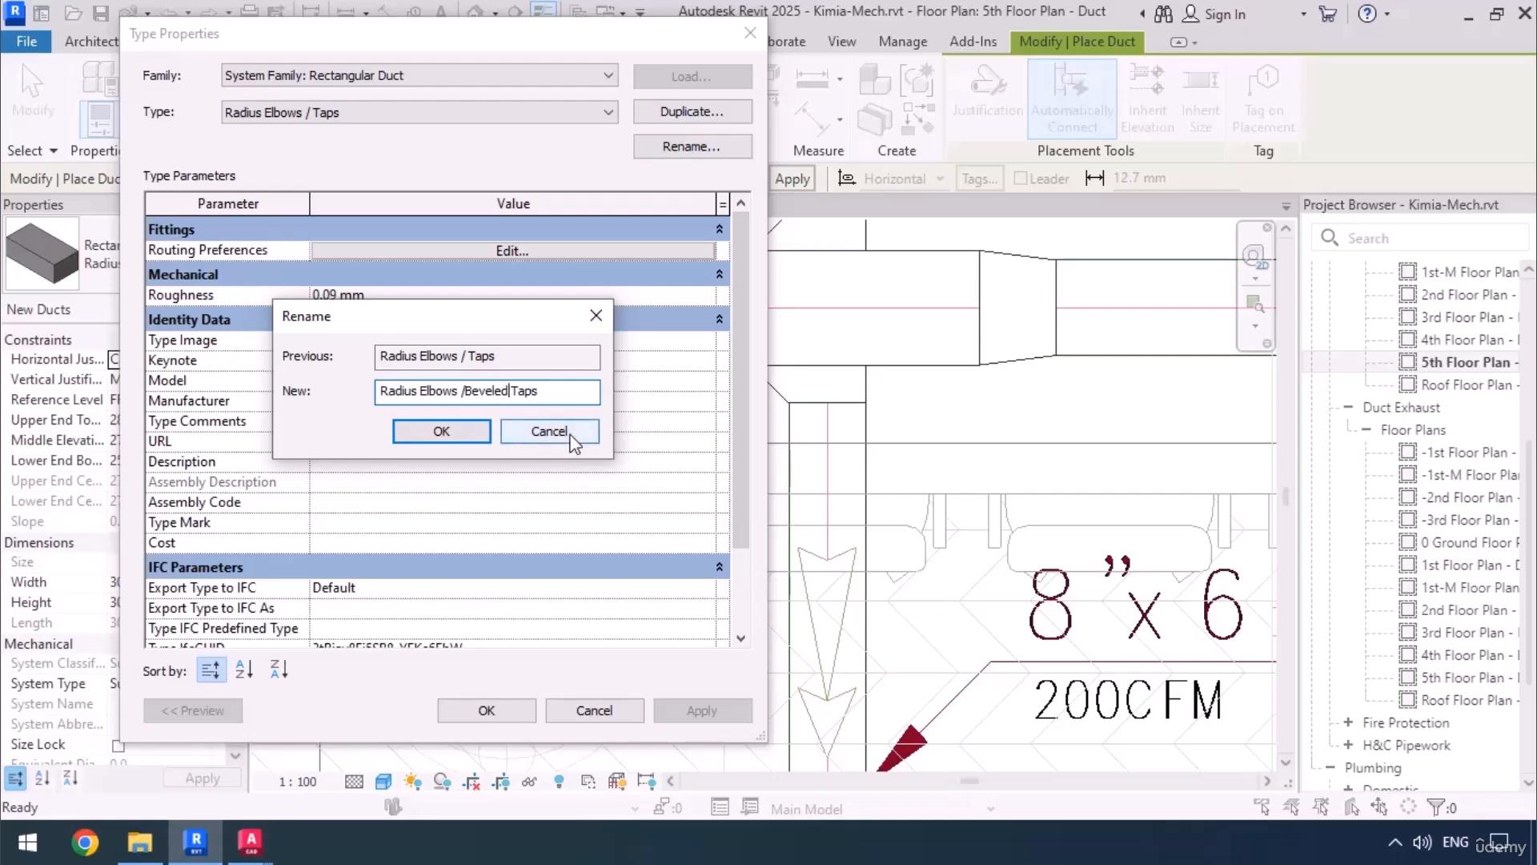
click(441, 432)
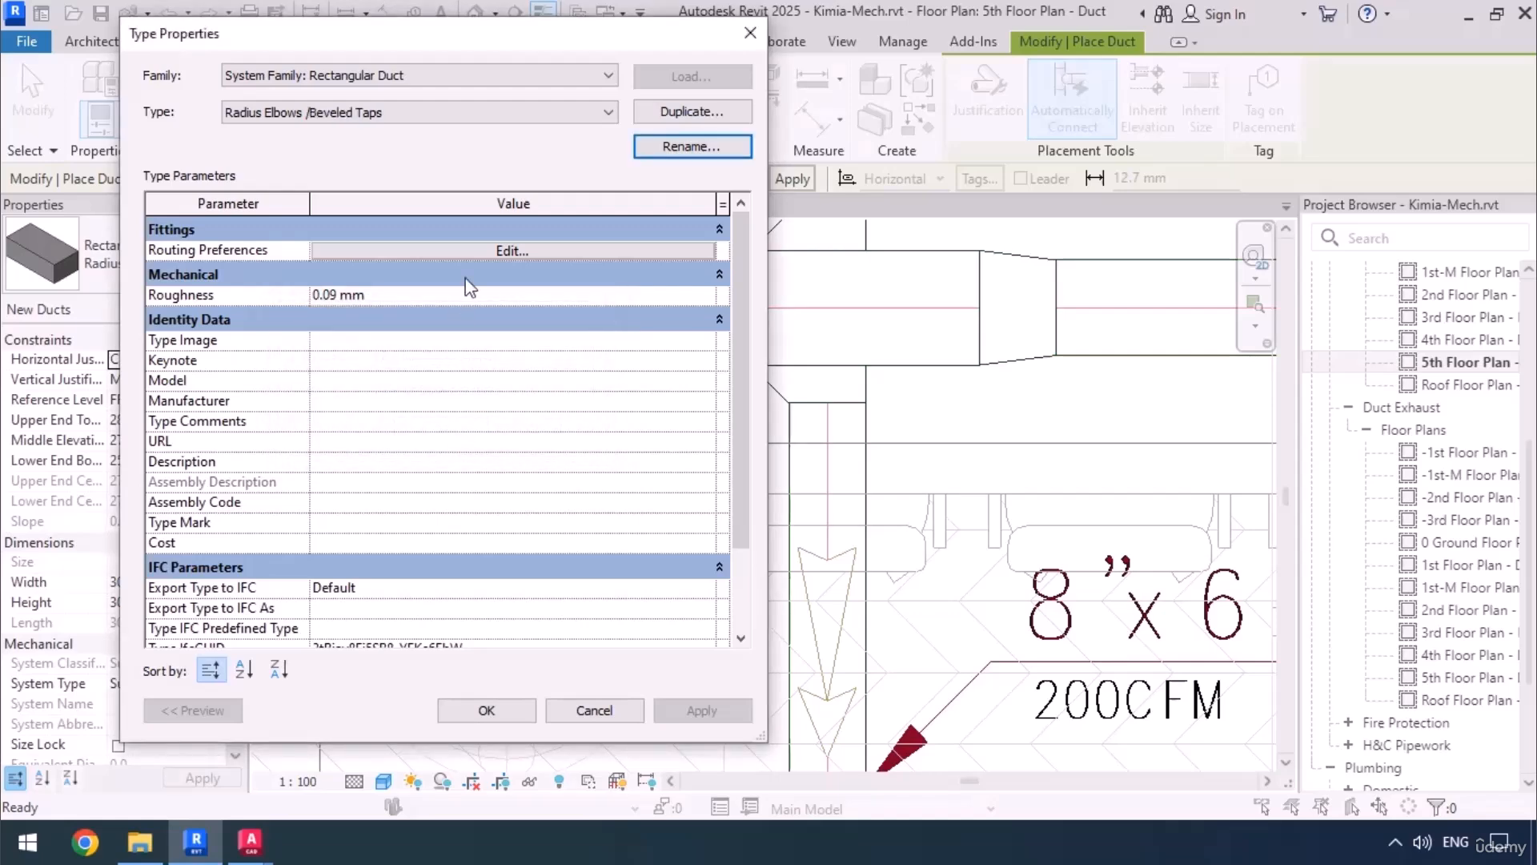
Step: In the duct type's routing preferences, set the elbow to M_Rectangular Elbow - Radius: 1 W and review the preferred junction type options
click(469, 249)
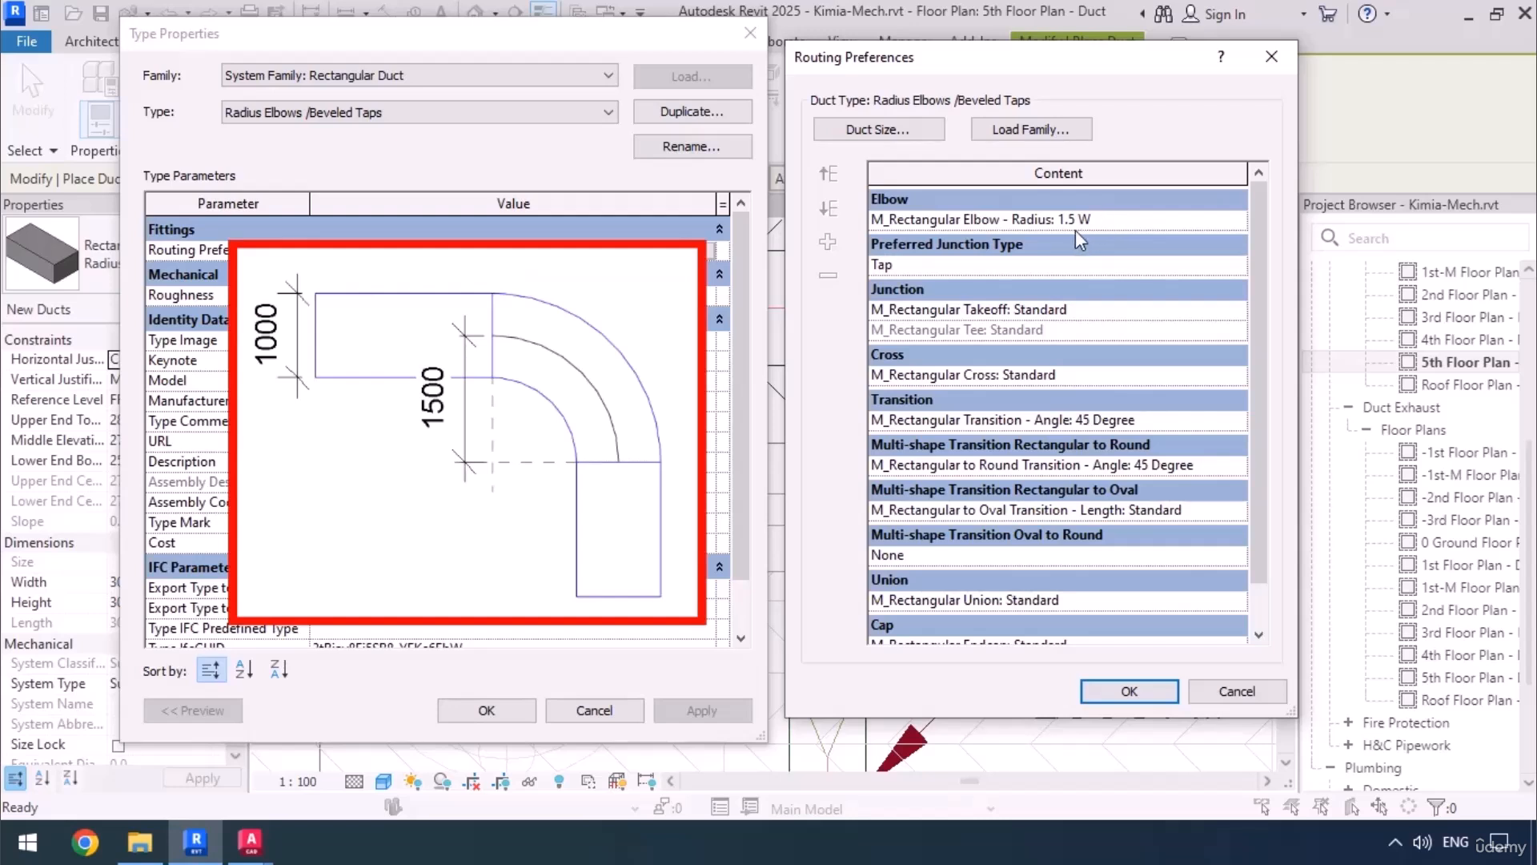
click(1238, 217)
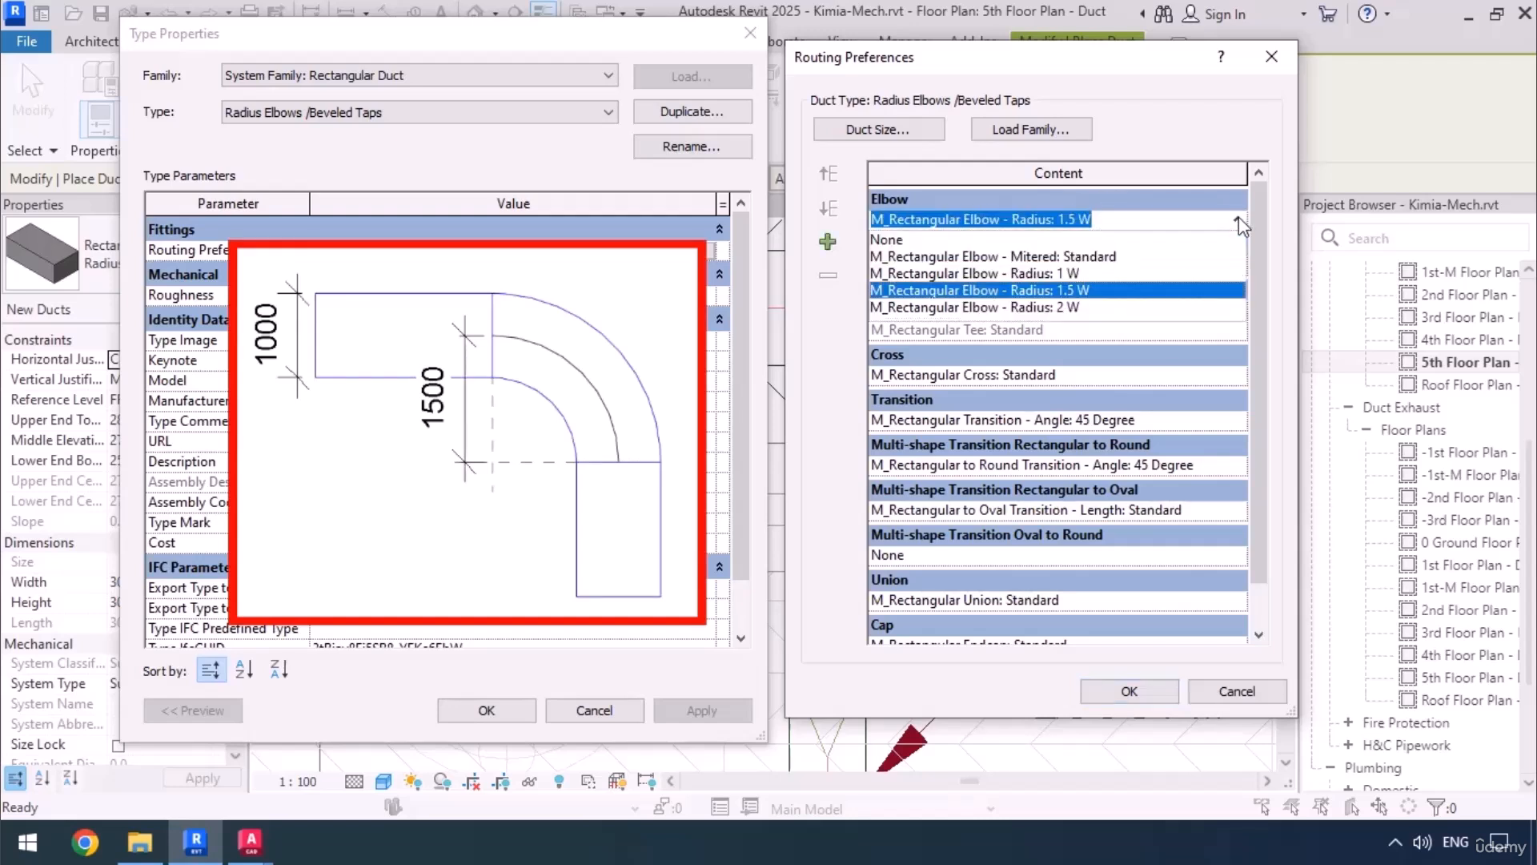
click(1065, 273)
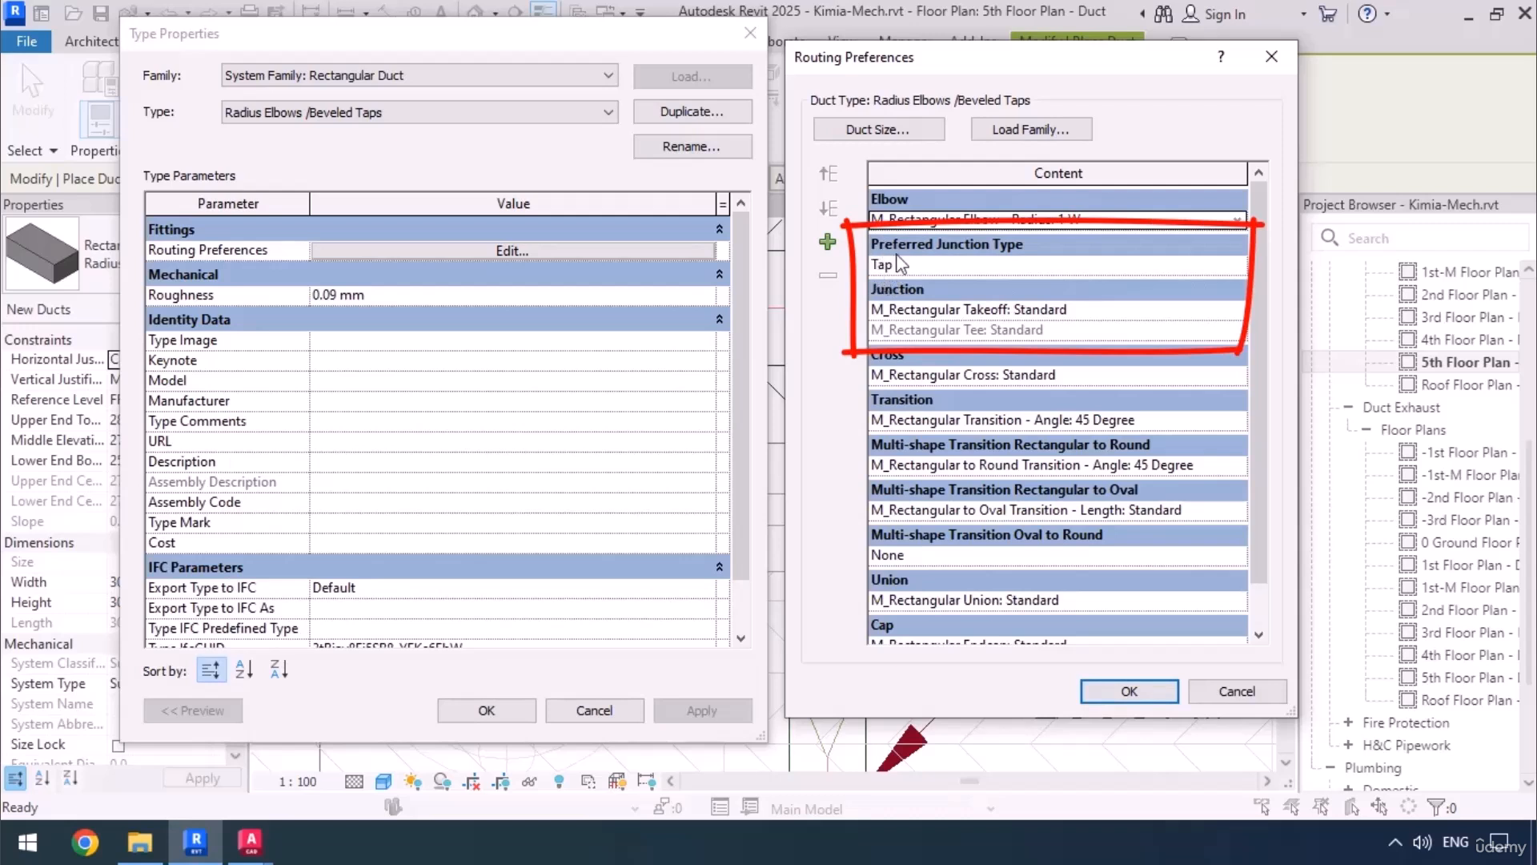
click(1229, 262)
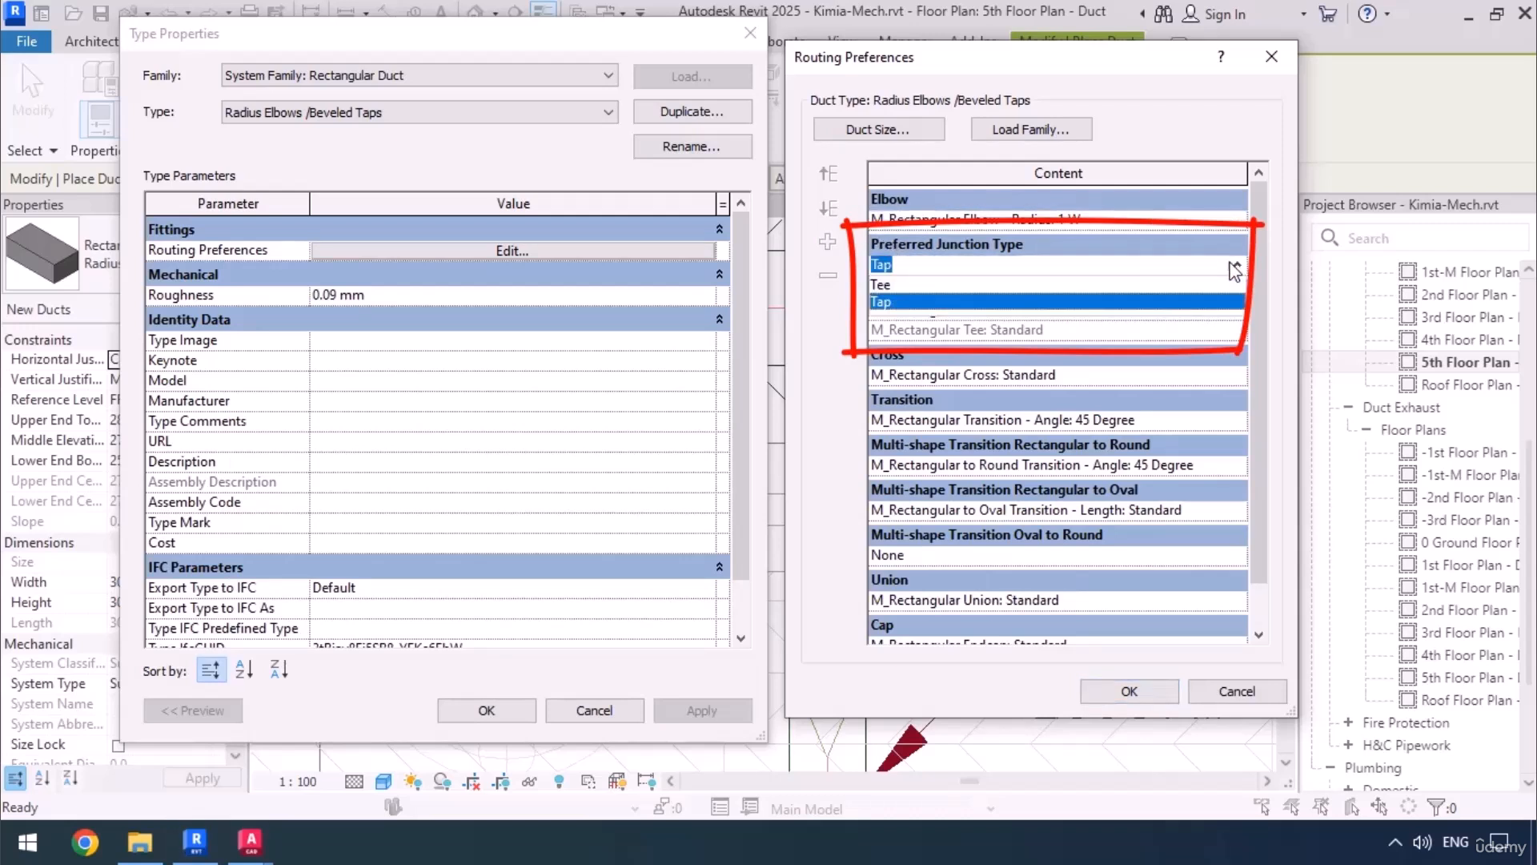
click(1230, 264)
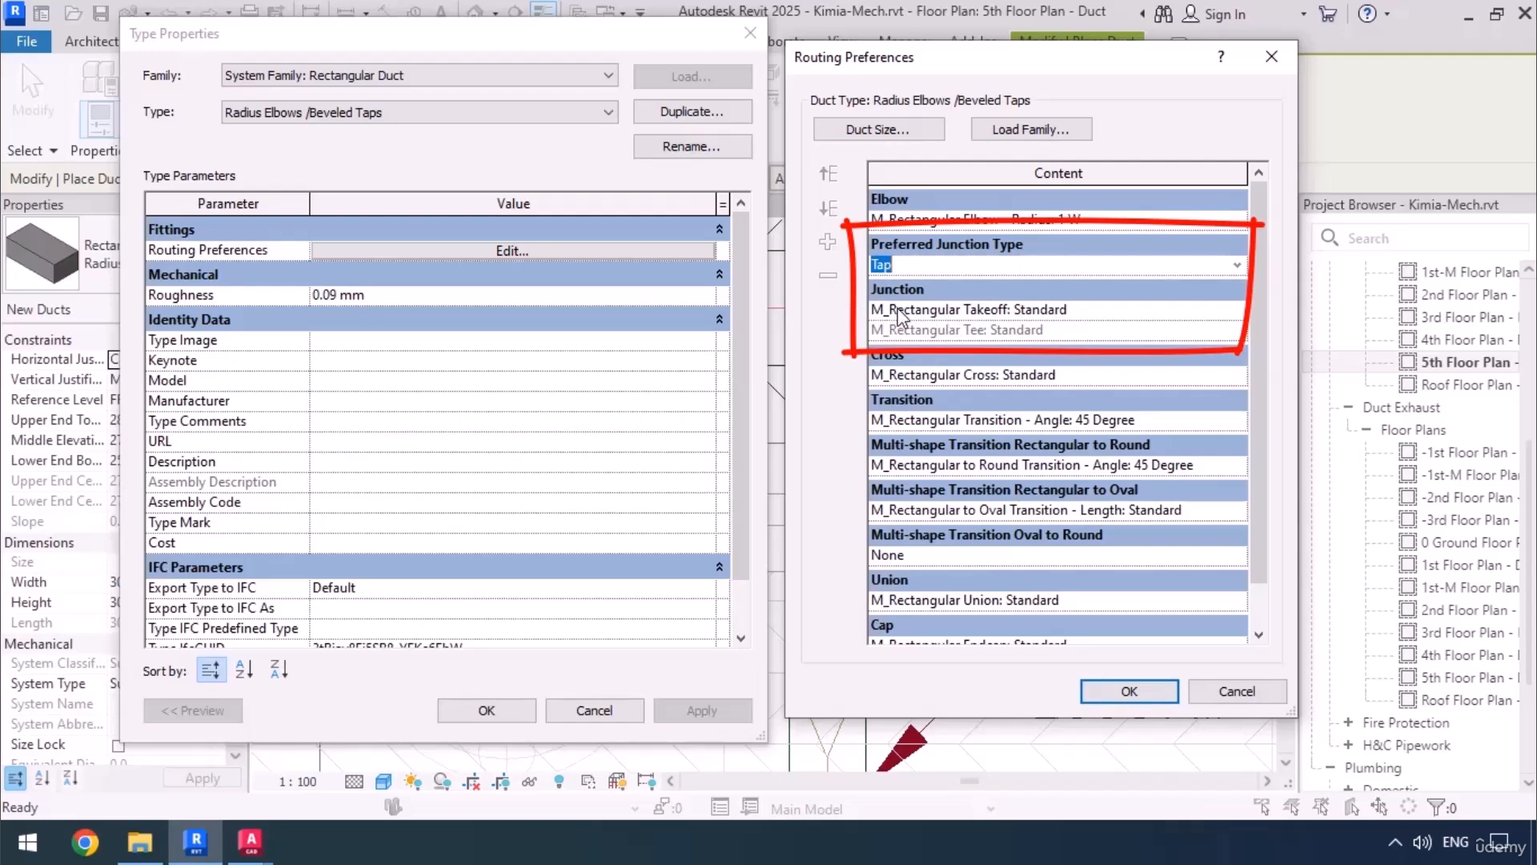
Step: Load the family Rectangular Tap - Beveled.rfa from the Duct > Fittings > Rectangular > Taps library folder
click(1031, 129)
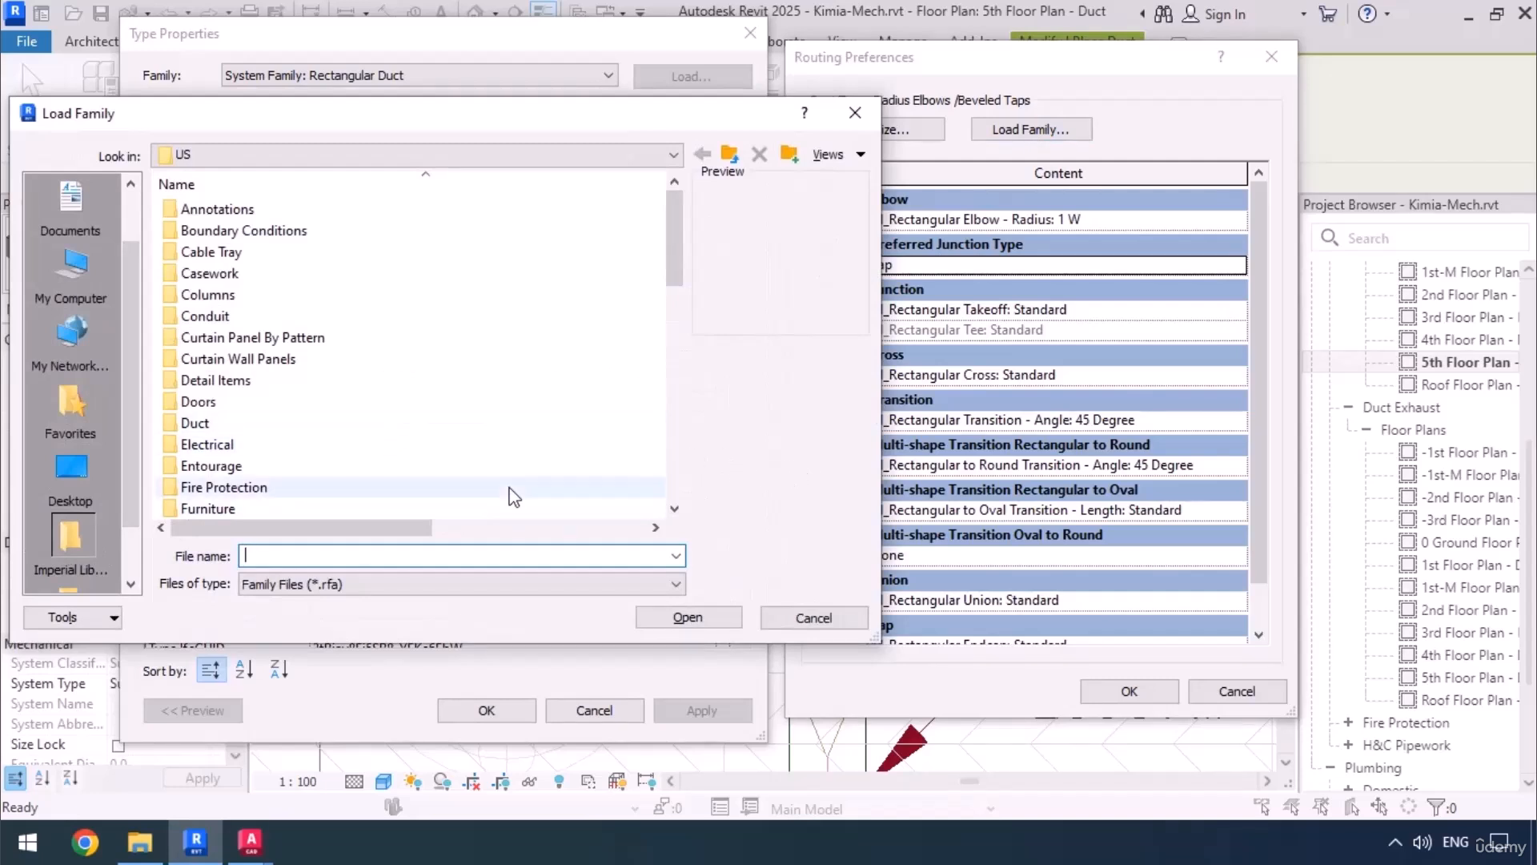
double_click(242, 424)
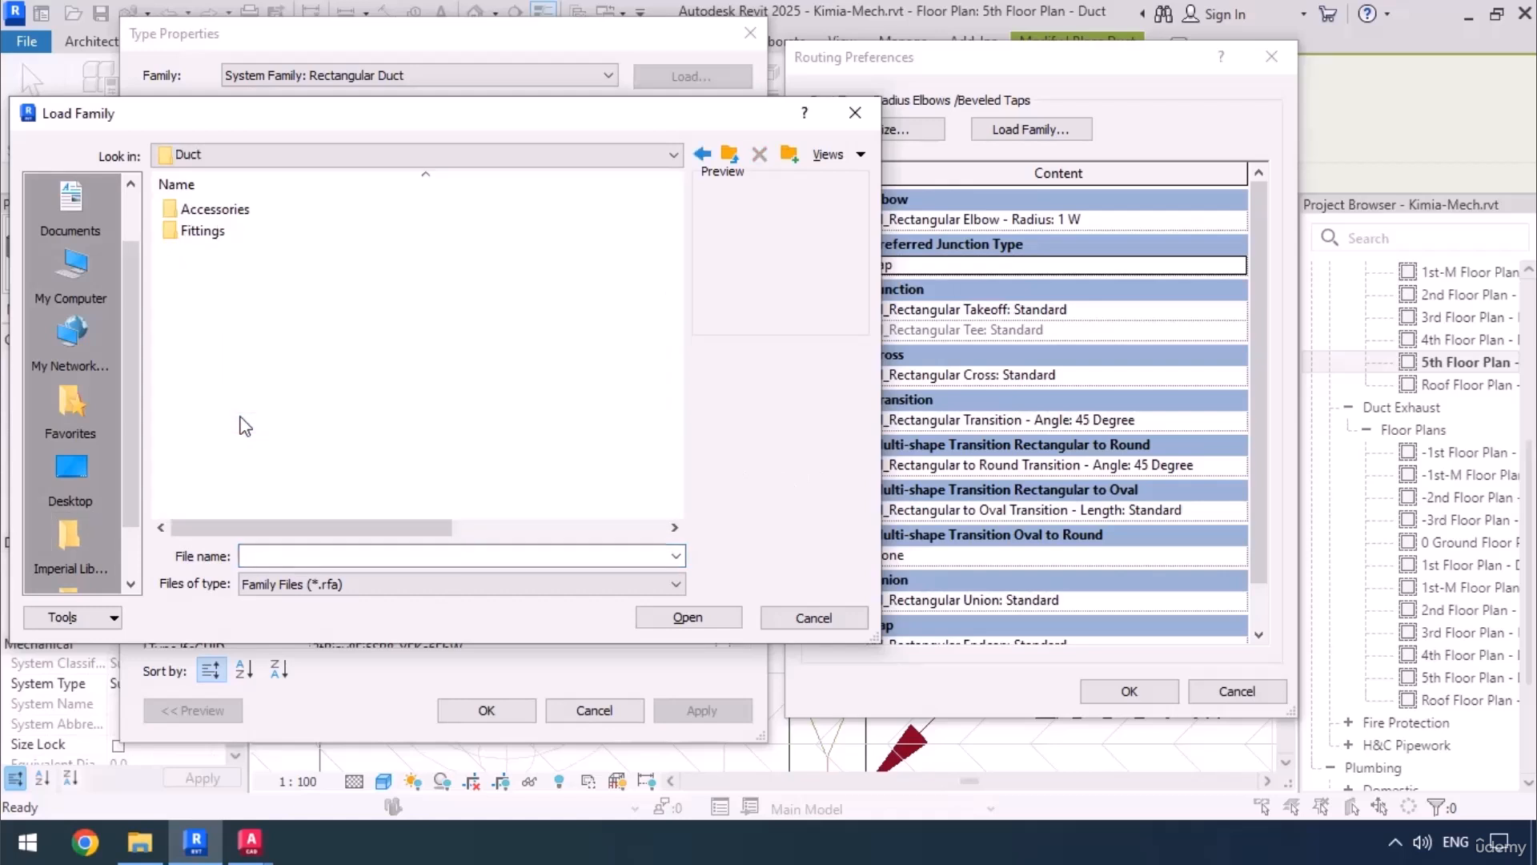
double_click(201, 232)
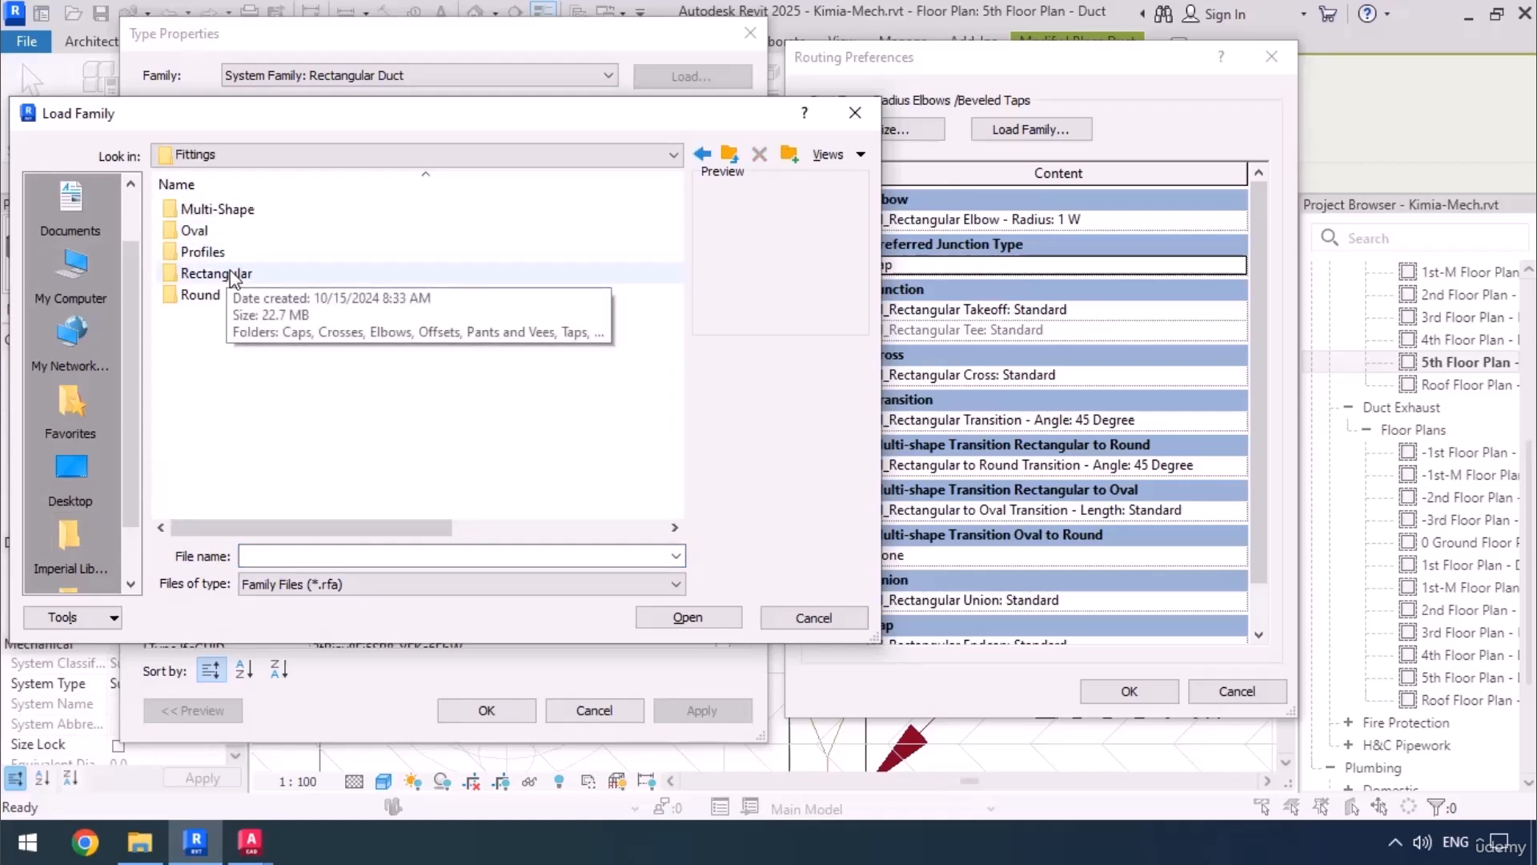
double_click(229, 270)
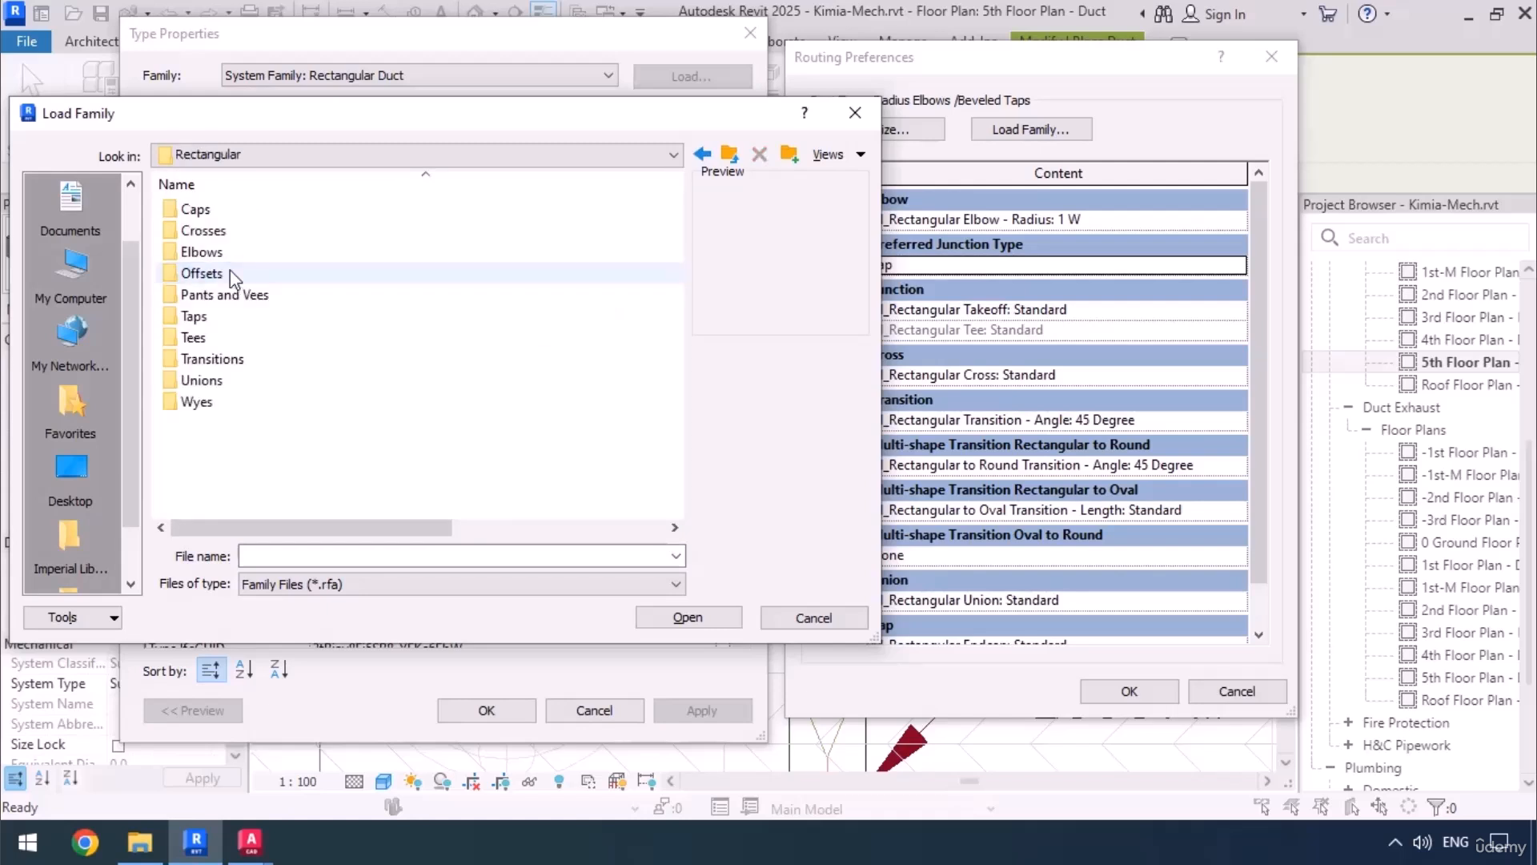
click(208, 317)
double_click(210, 319)
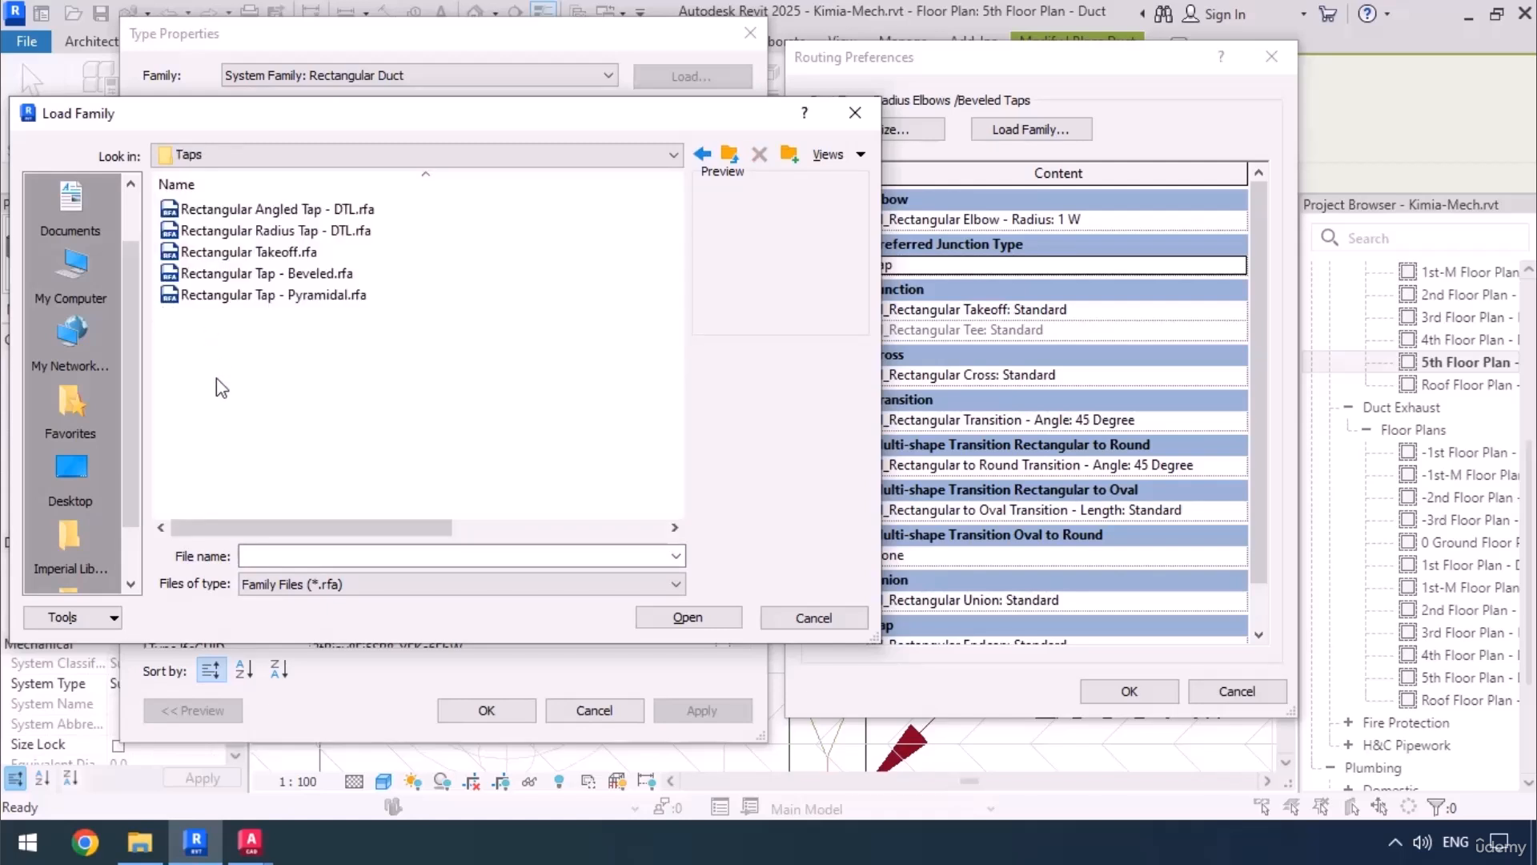
click(312, 274)
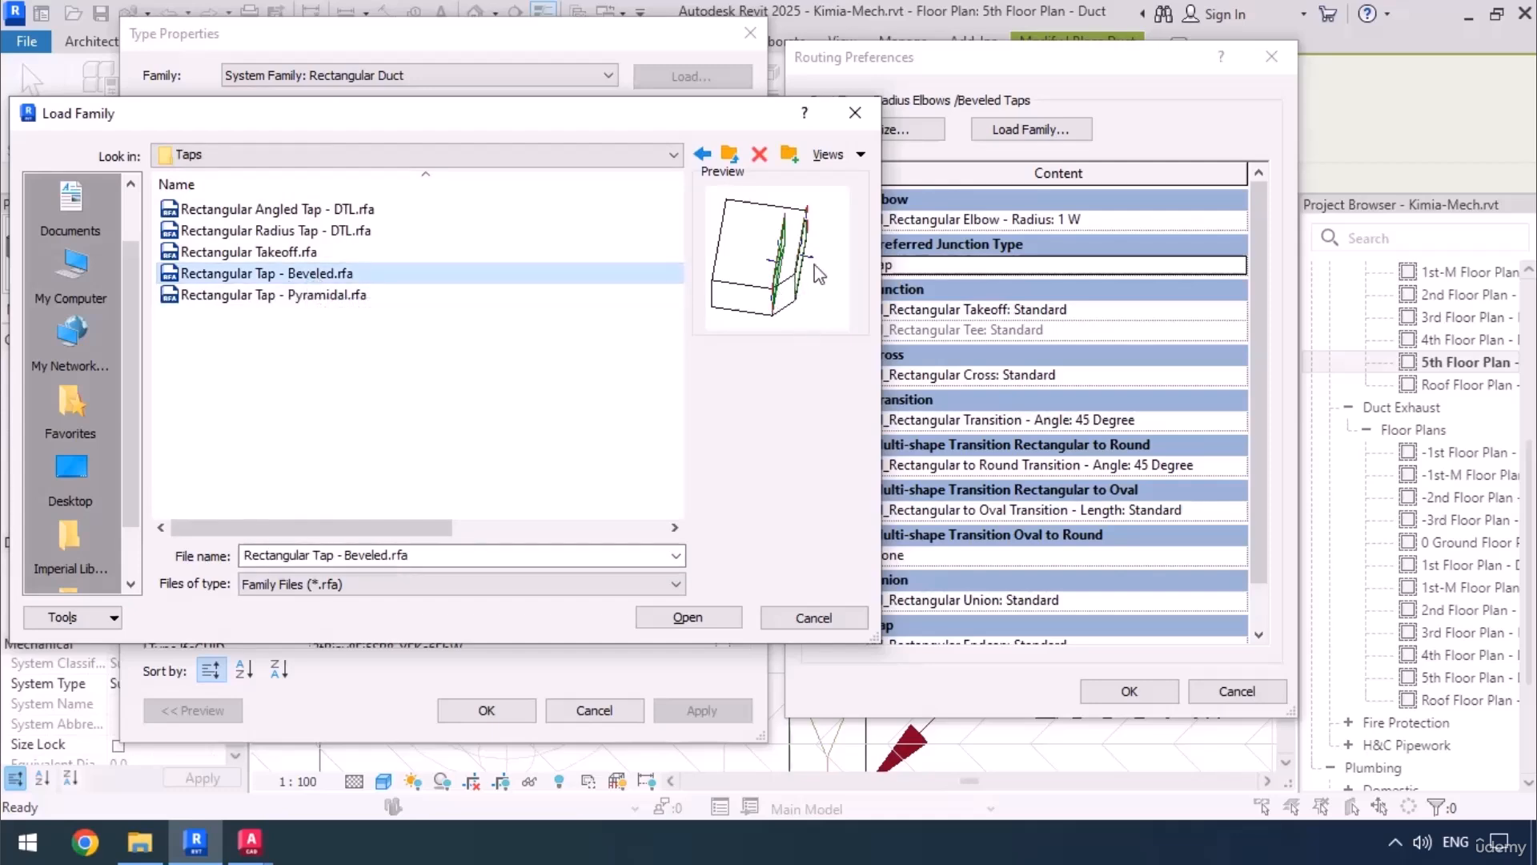
click(693, 617)
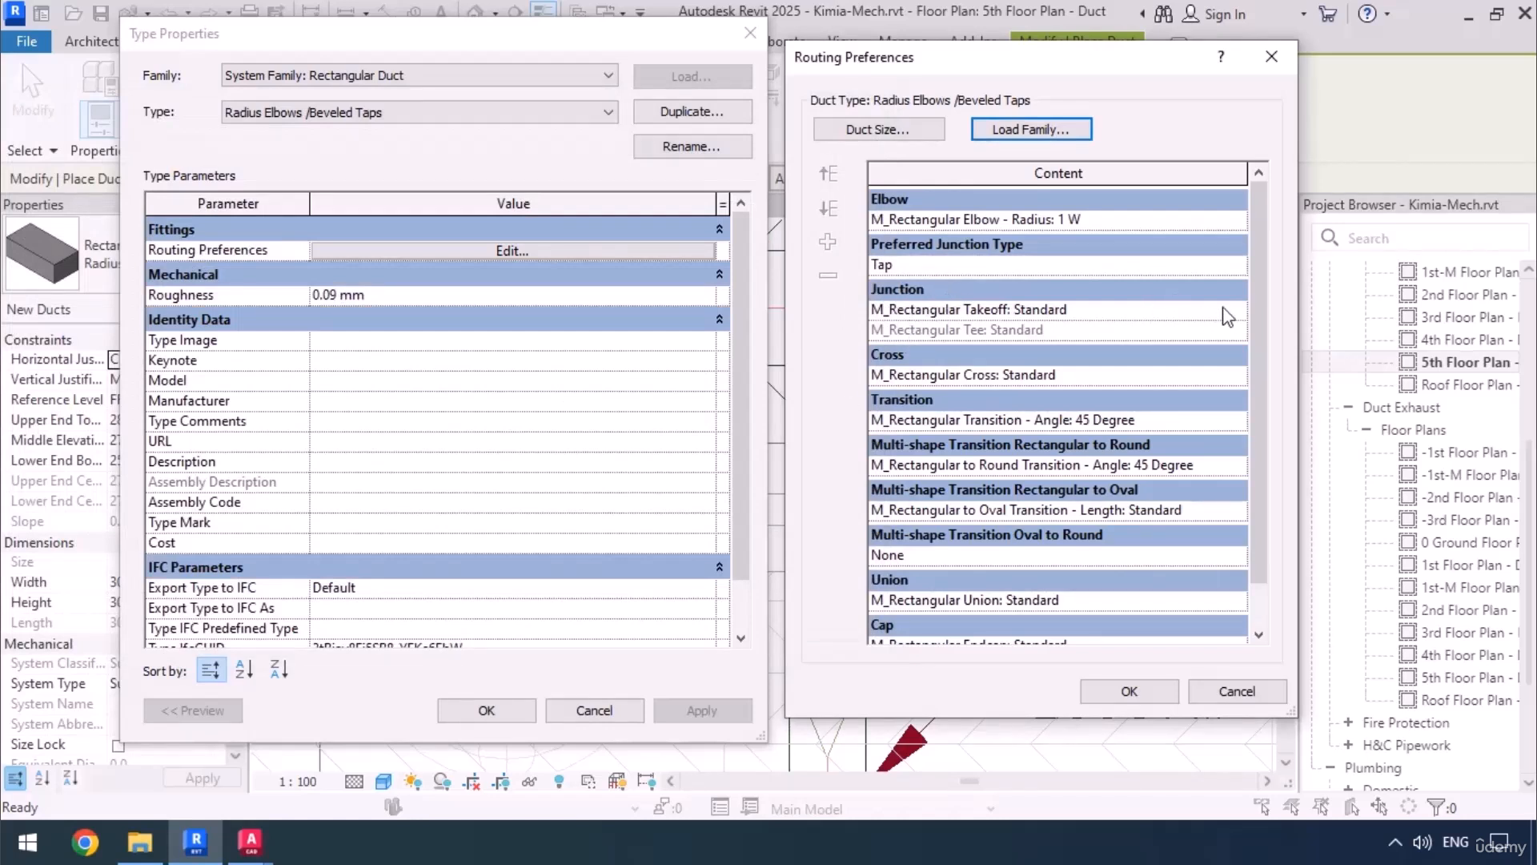
Step: Set the junction in the routing preferences to Rectangular Tap - Beveled: Standard and accept the duct type's properties
click(1244, 310)
click(1244, 309)
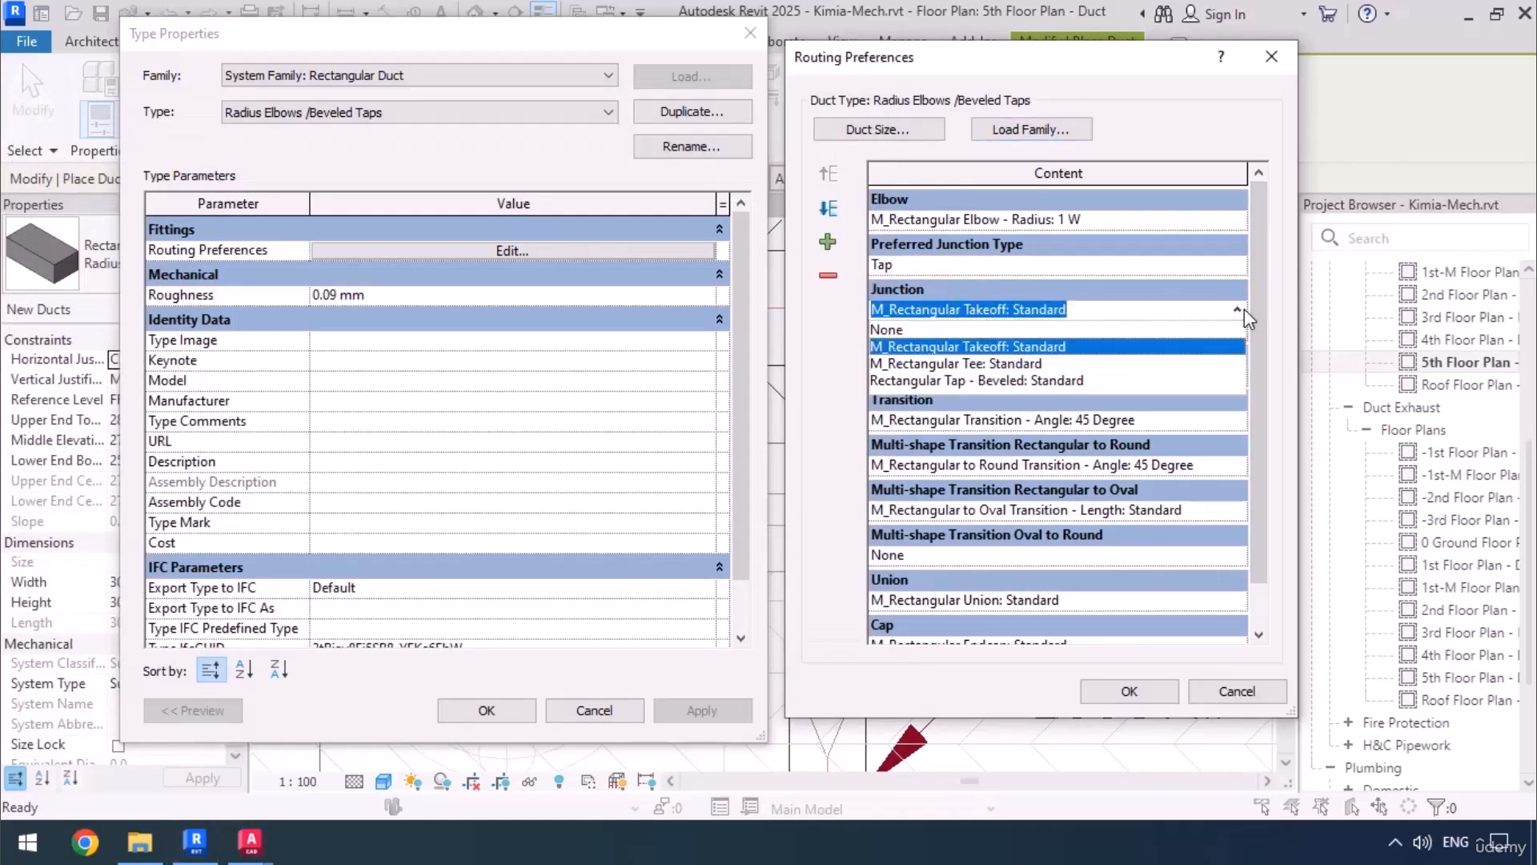
click(1004, 381)
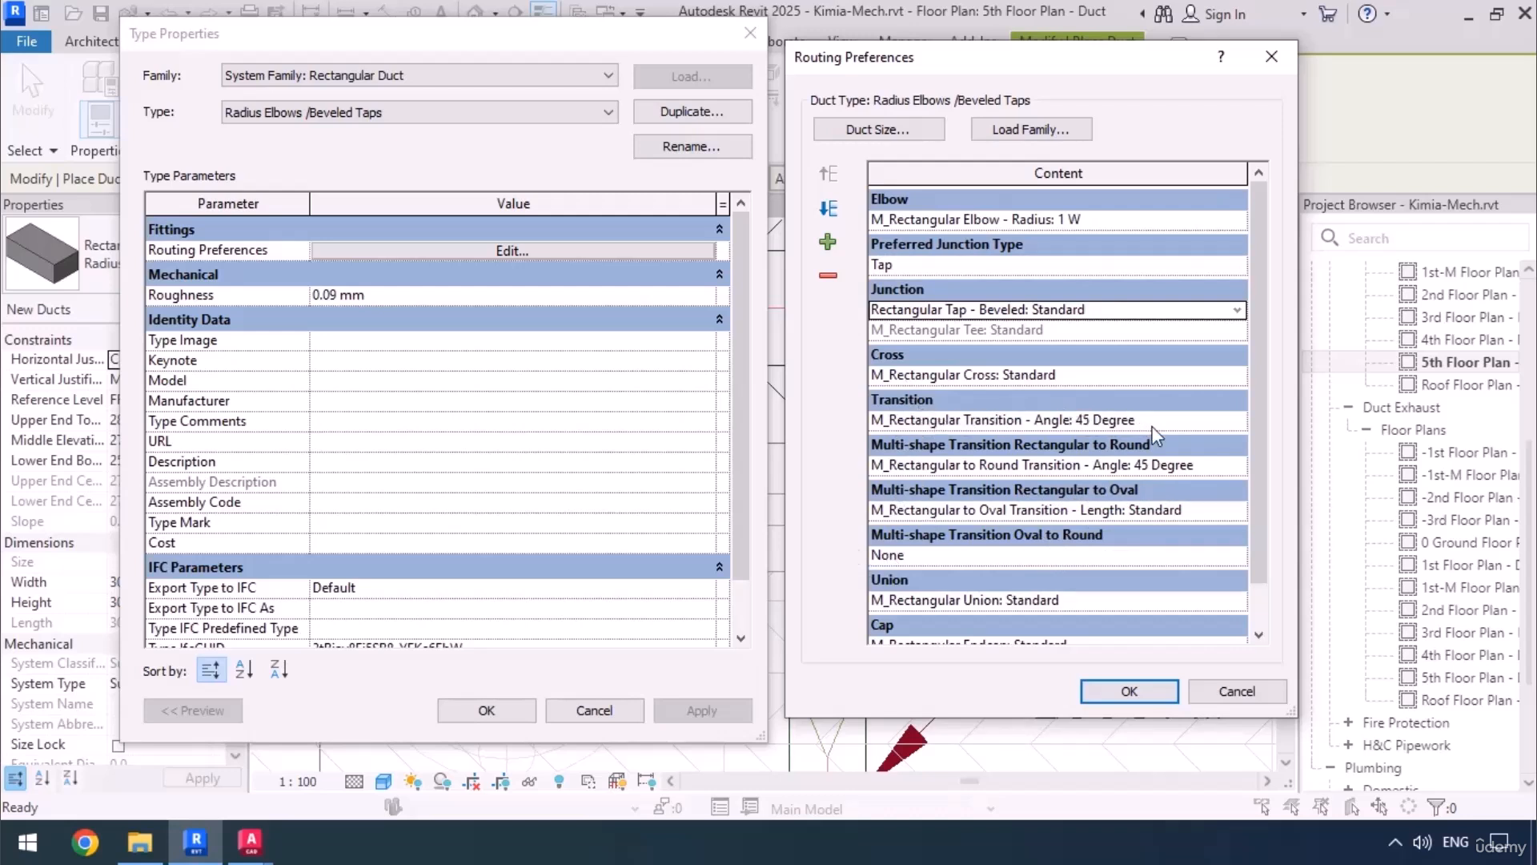
scroll(929, 607, down, 1)
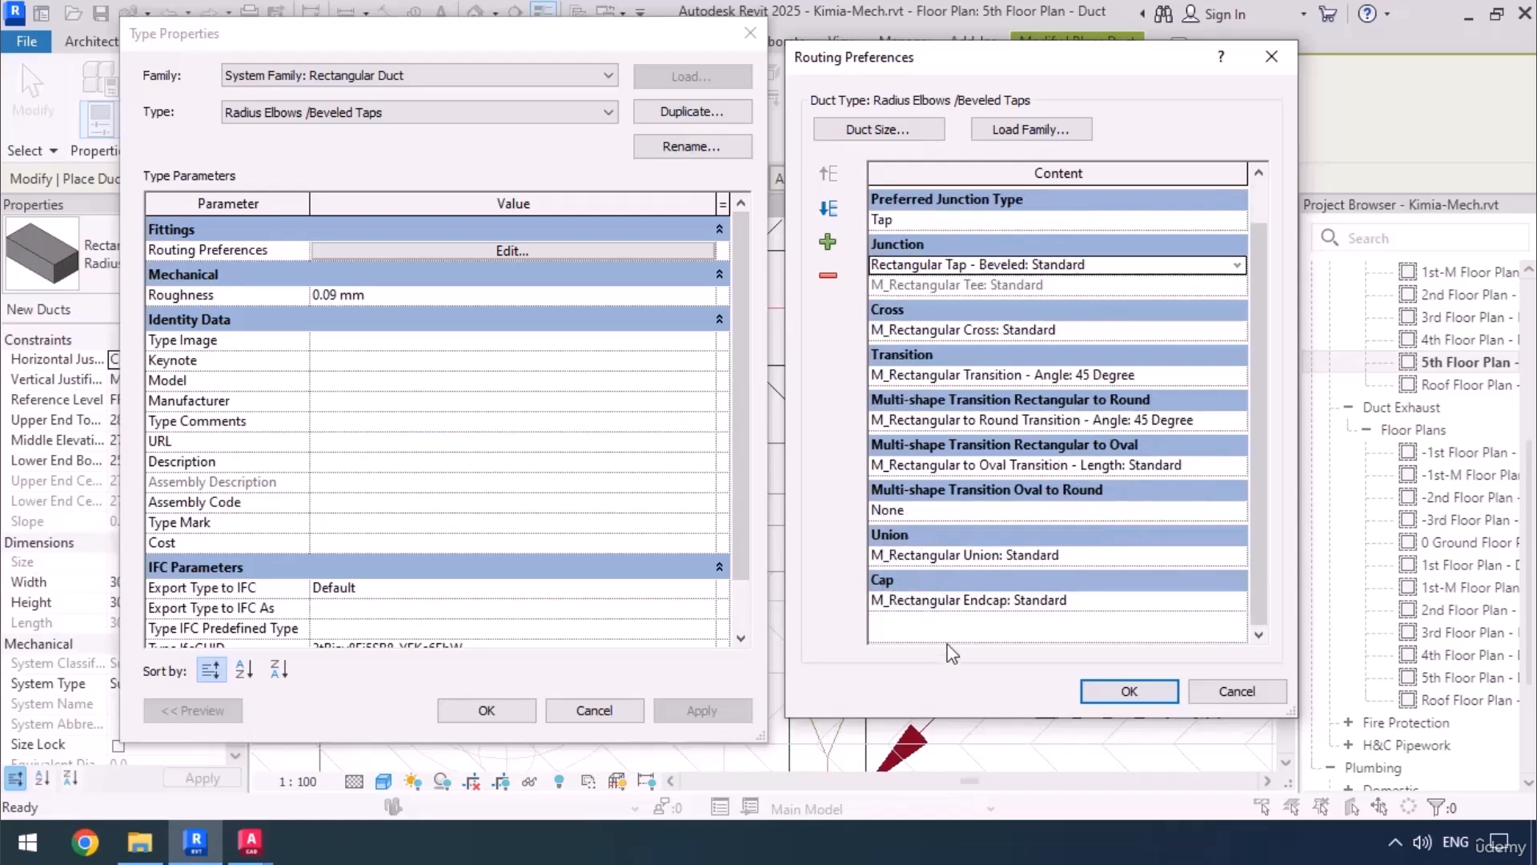
scroll(998, 589, up, 1)
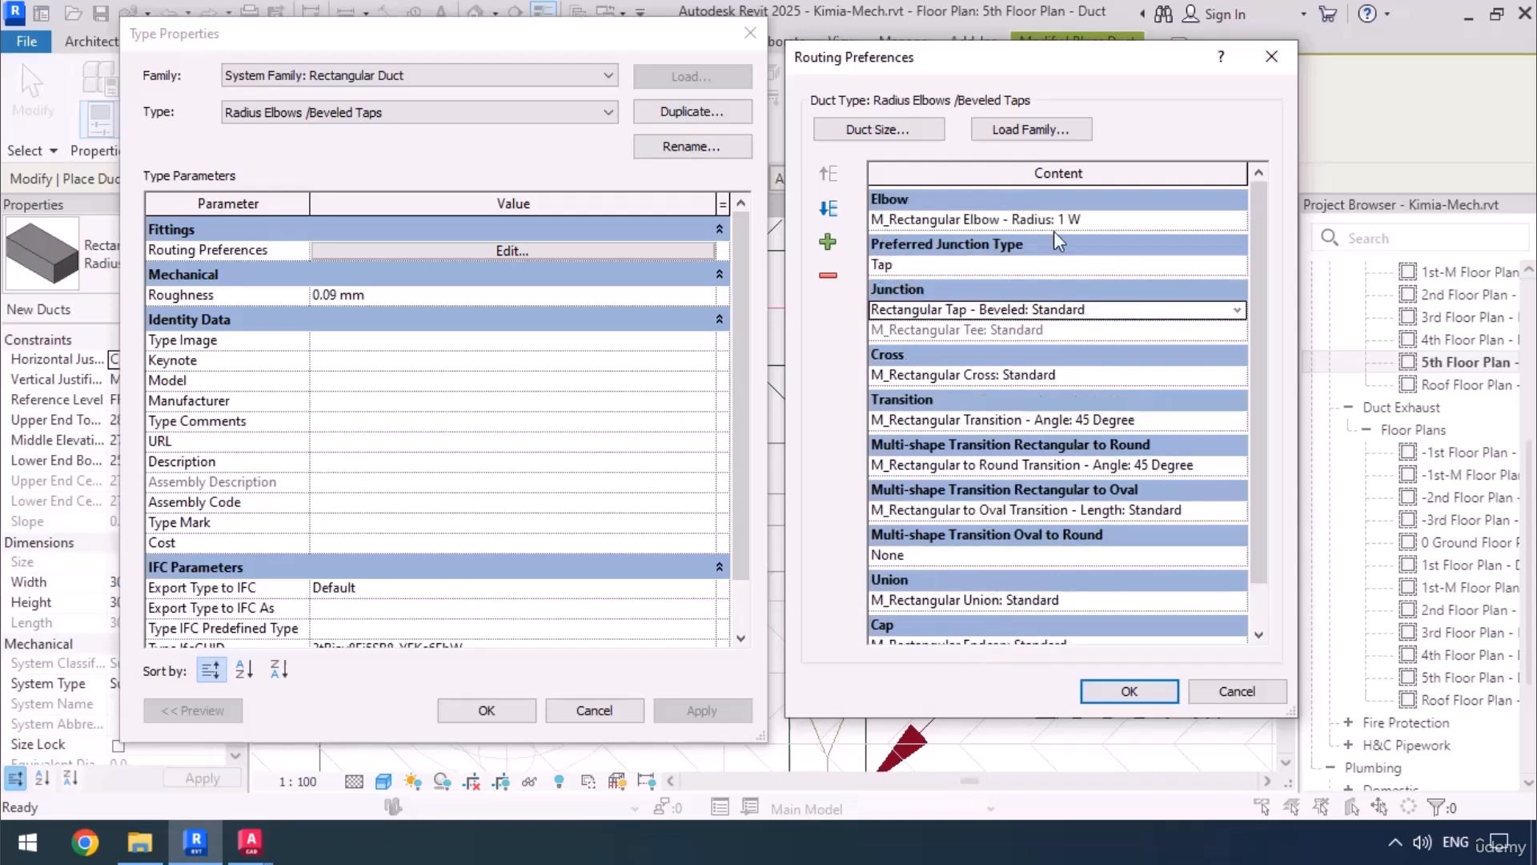
click(1145, 685)
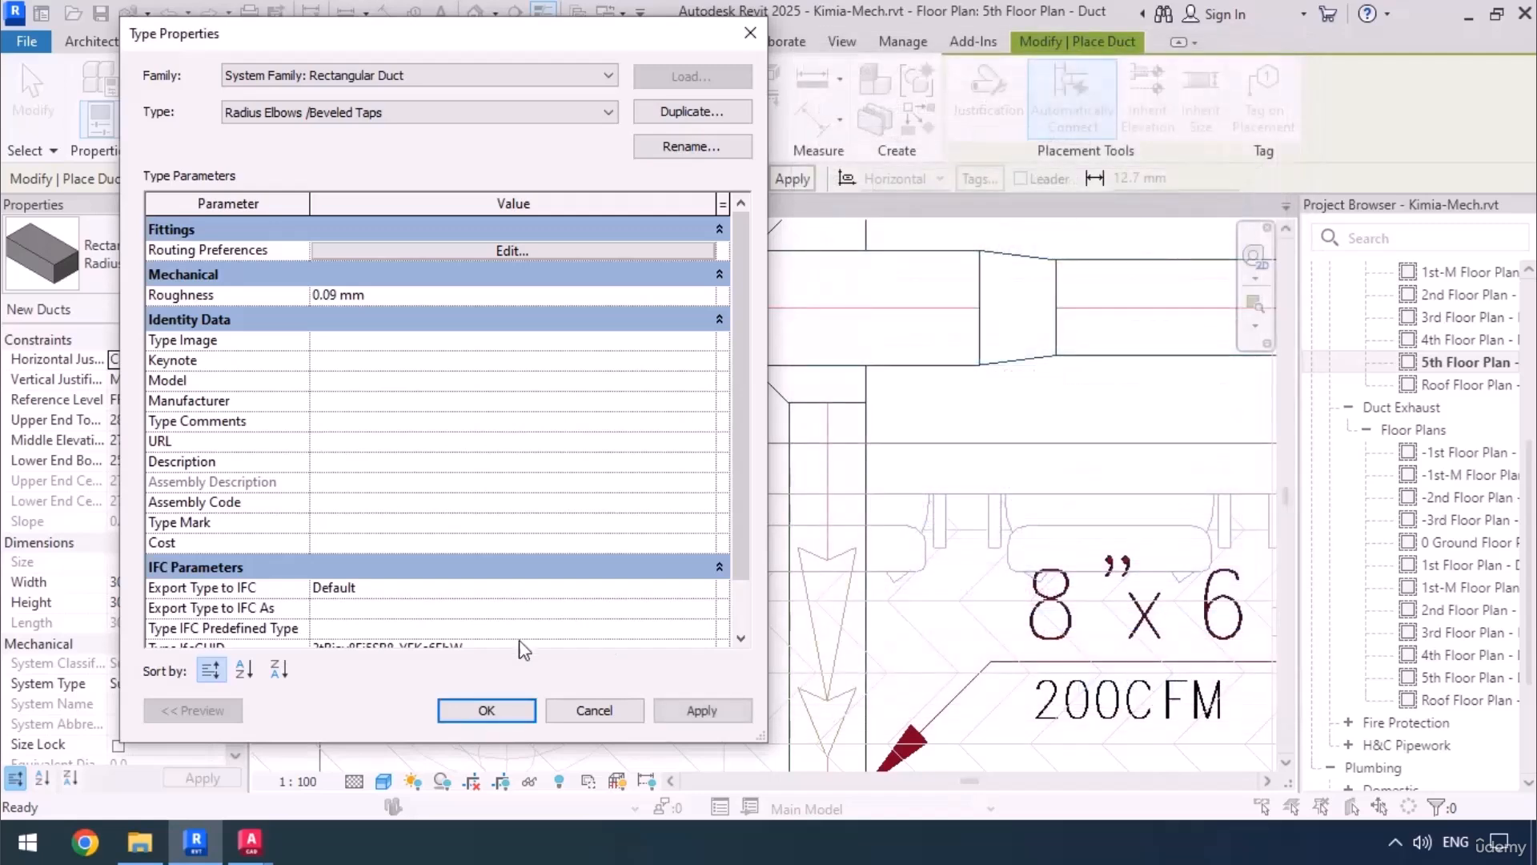
click(453, 708)
Step: Examine the fan coil's supply duct layout in the CAD plan, including its branches and duct size labels
scroll(739, 402, down, 2)
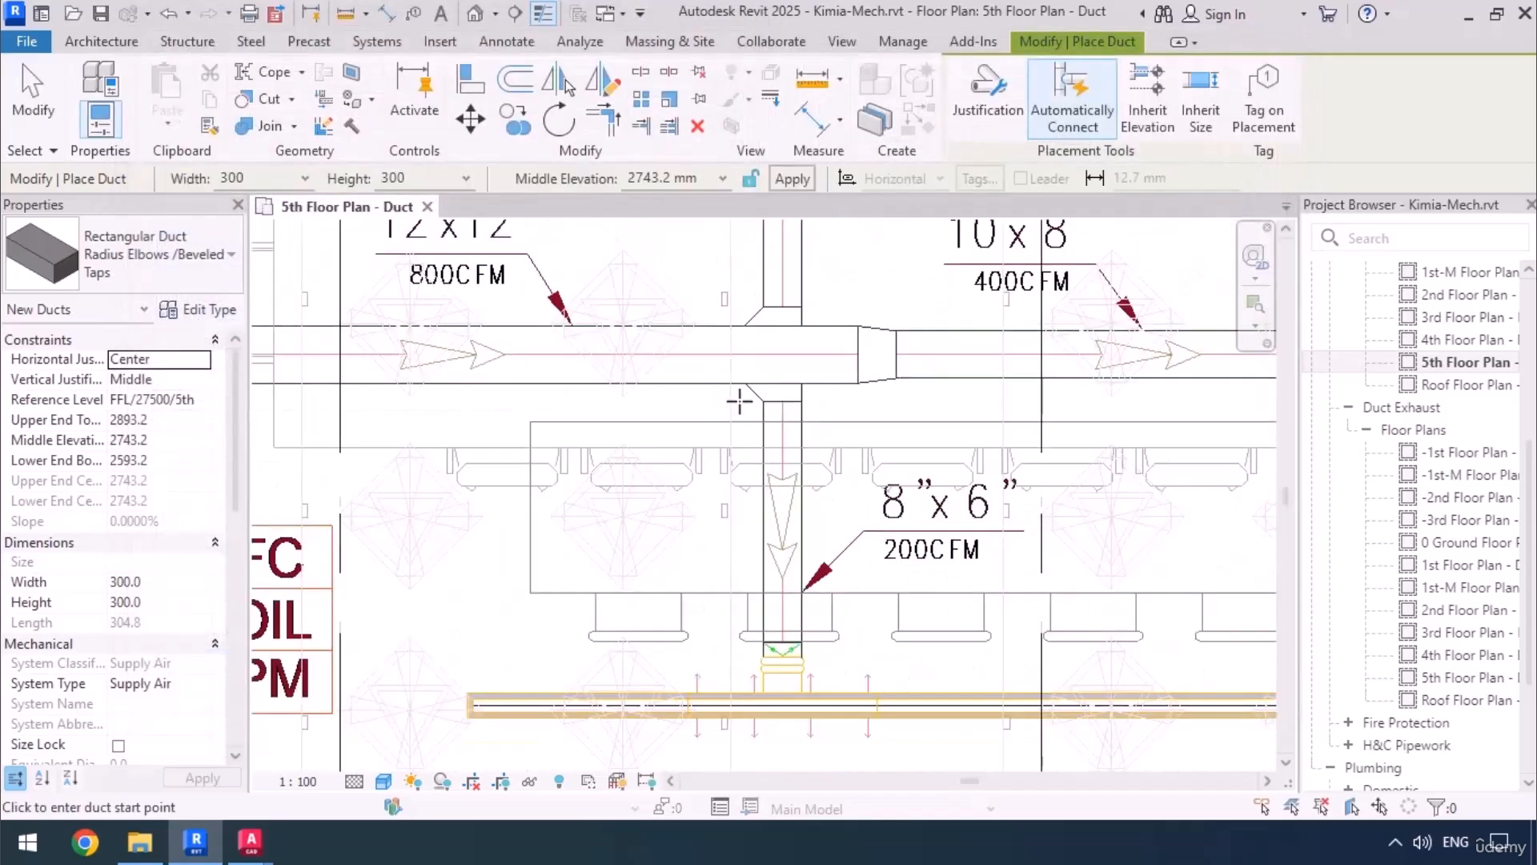
scroll(740, 402, down, 2)
middle_drag(512, 416, 593, 509)
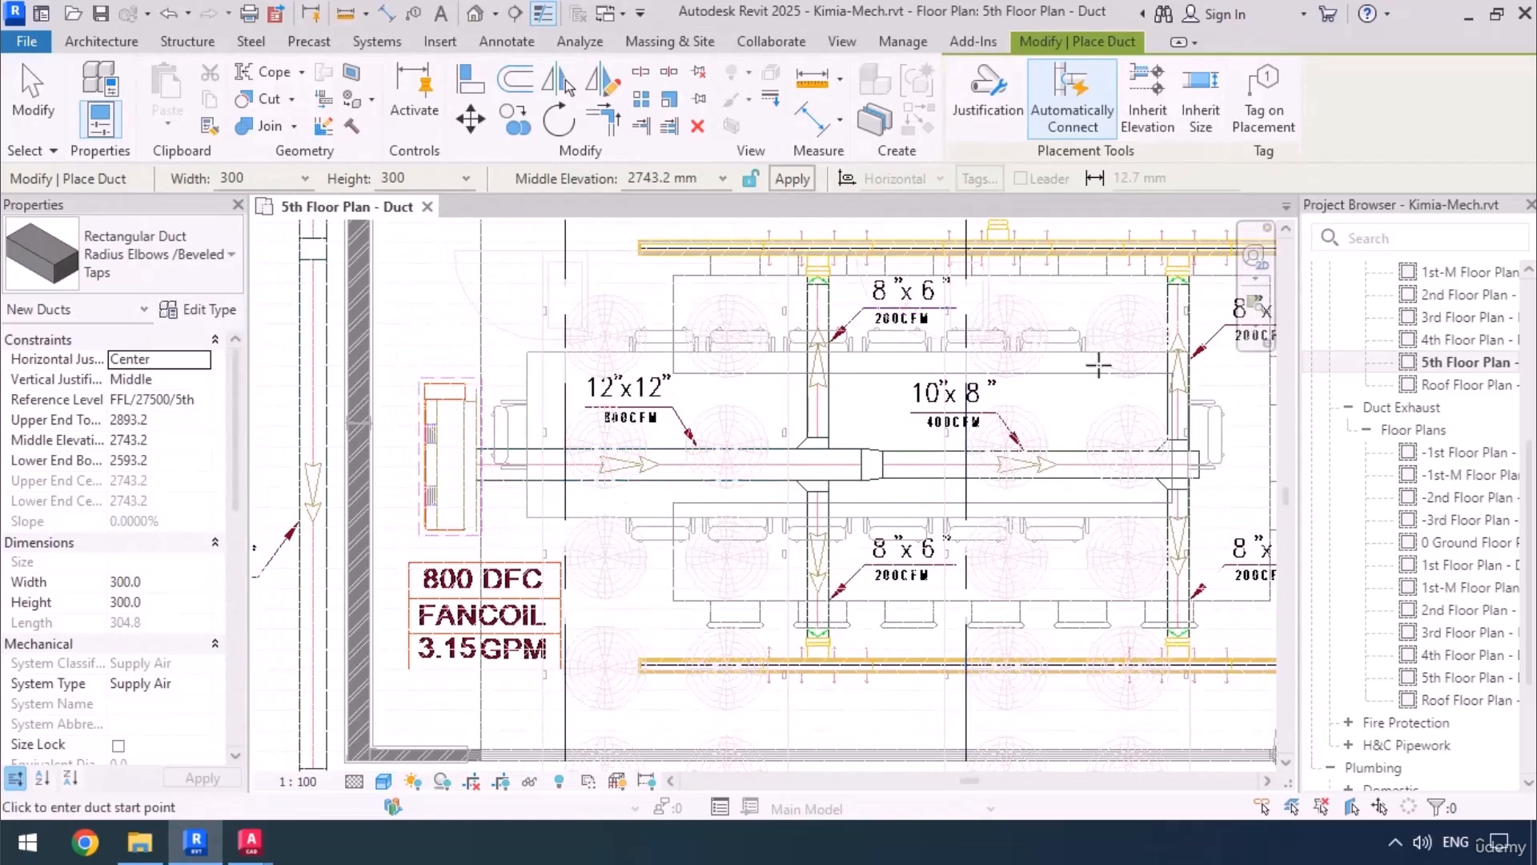
middle_drag(1057, 508, 953, 533)
scroll(840, 421, down, 2)
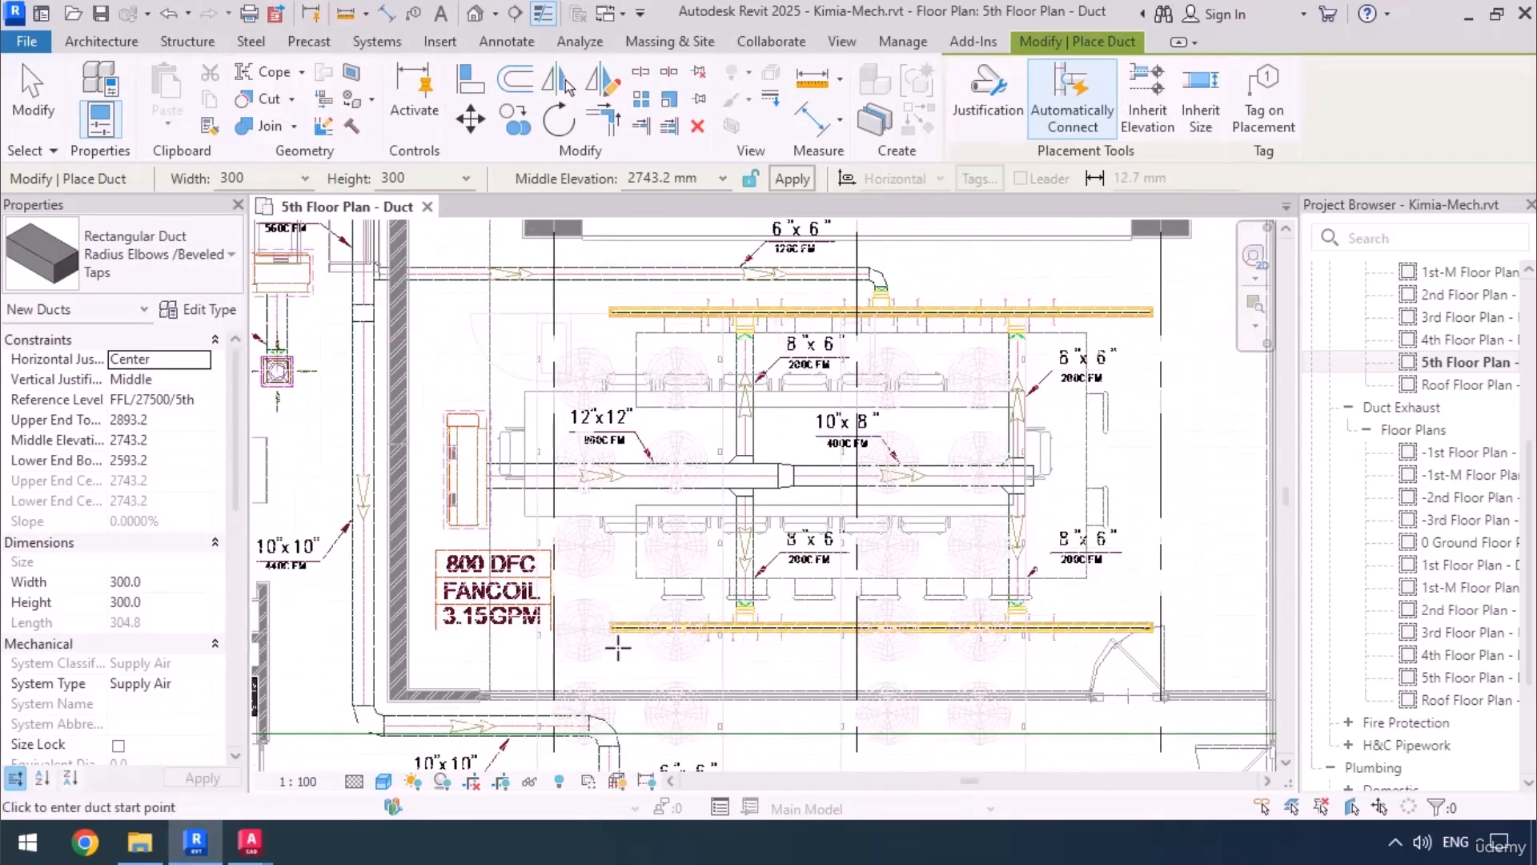
scroll(590, 518, up, 1)
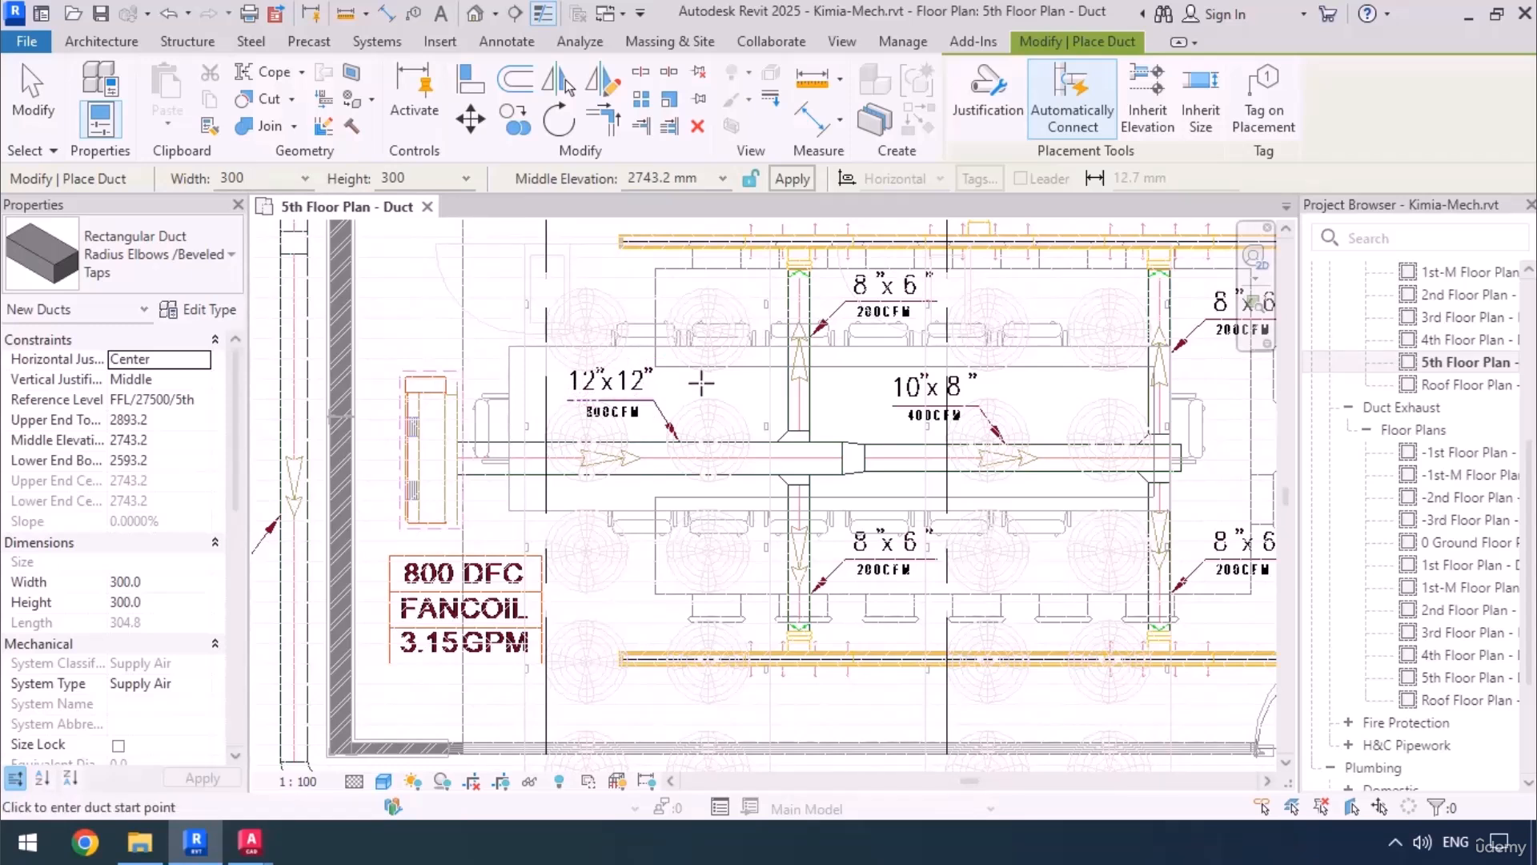
Step: In the project units for the HVAC discipline, set the Duct Size format to inches
click(903, 40)
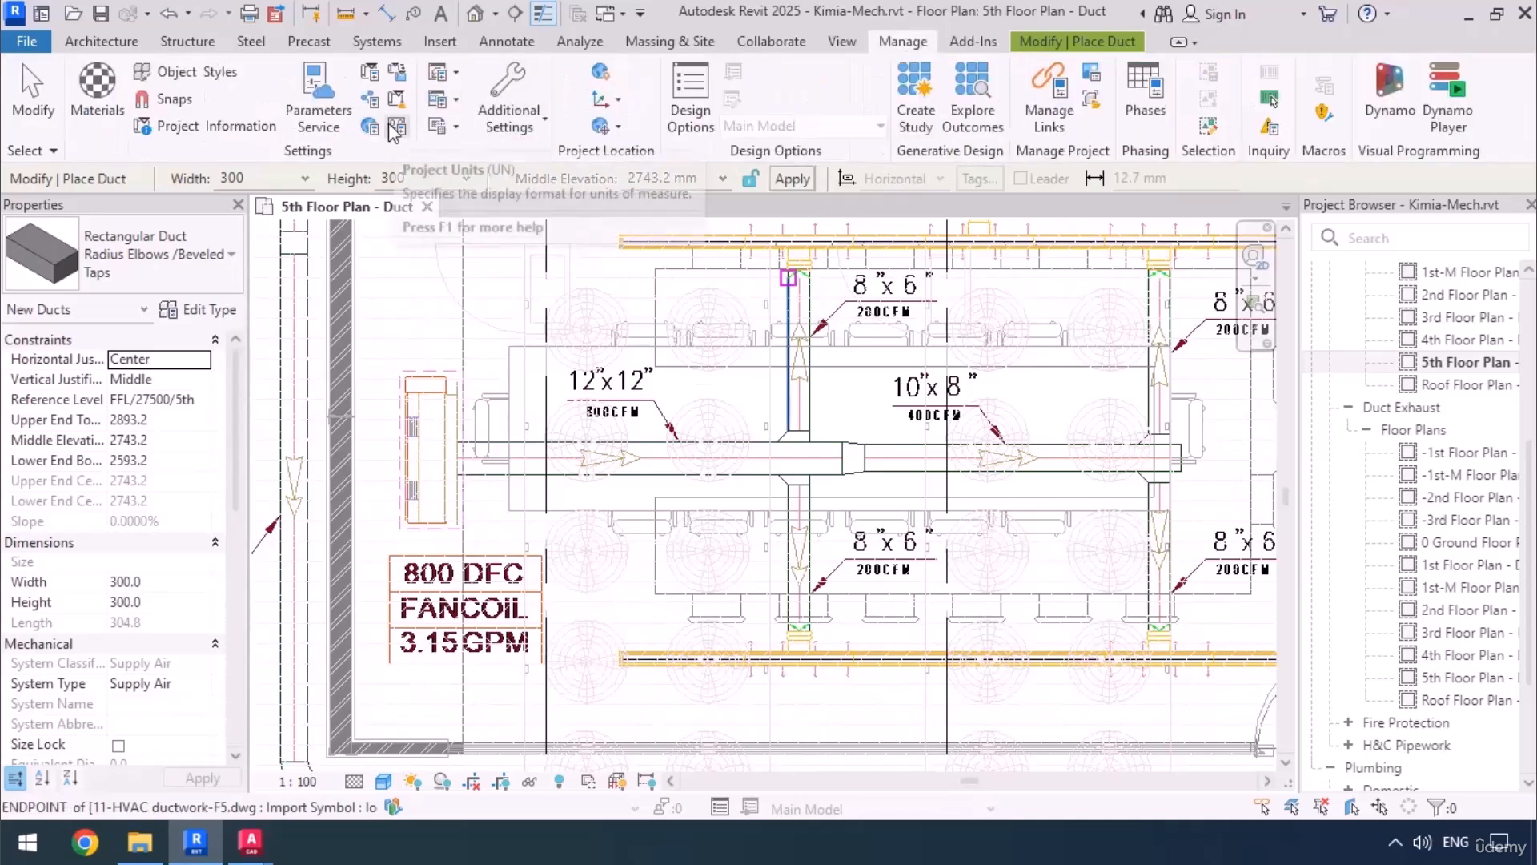
key(u)
key(n)
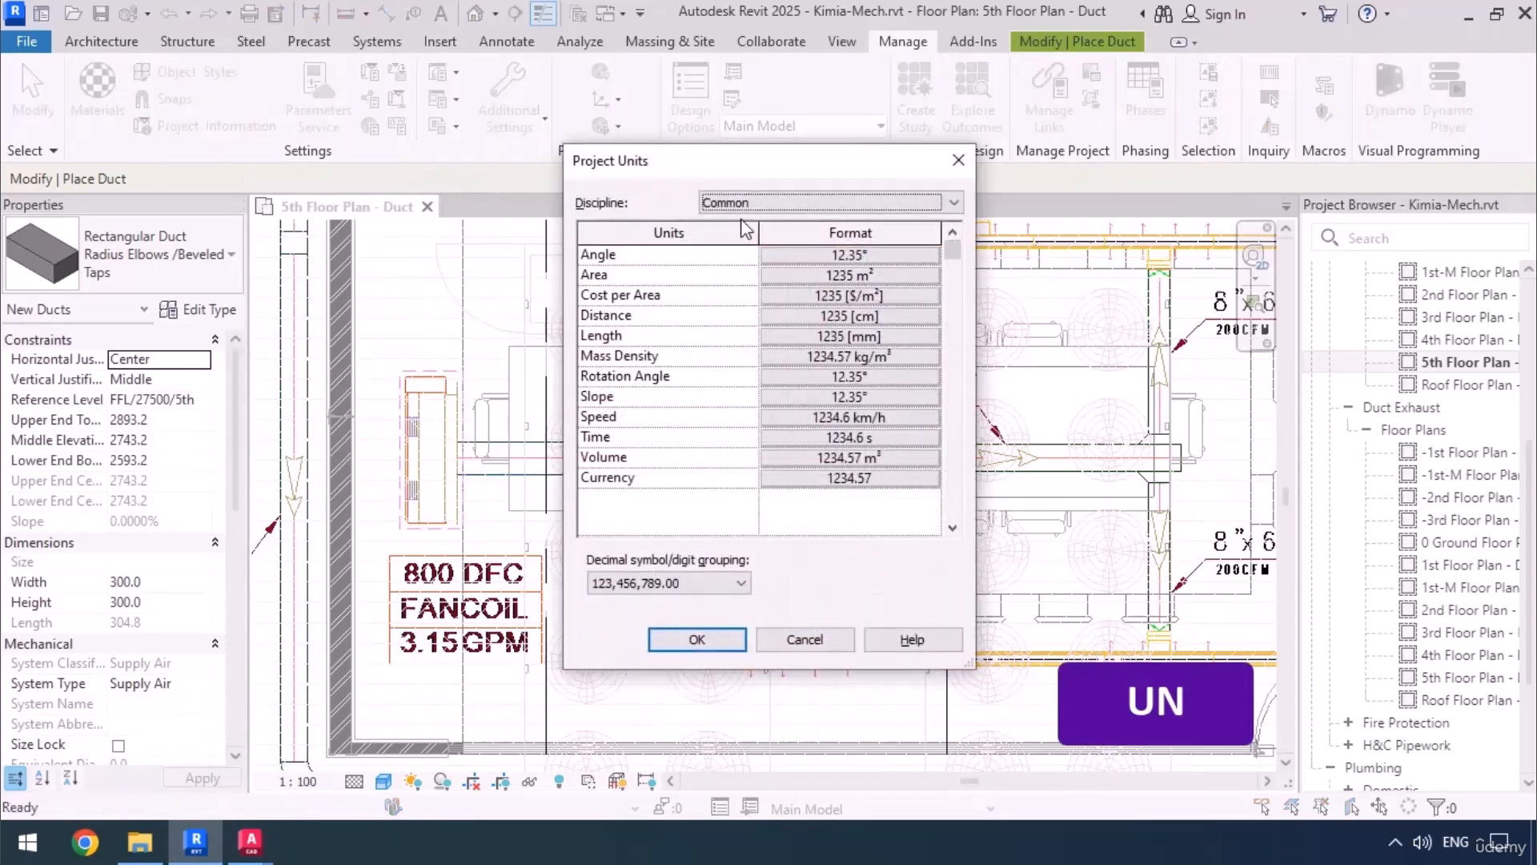
click(749, 202)
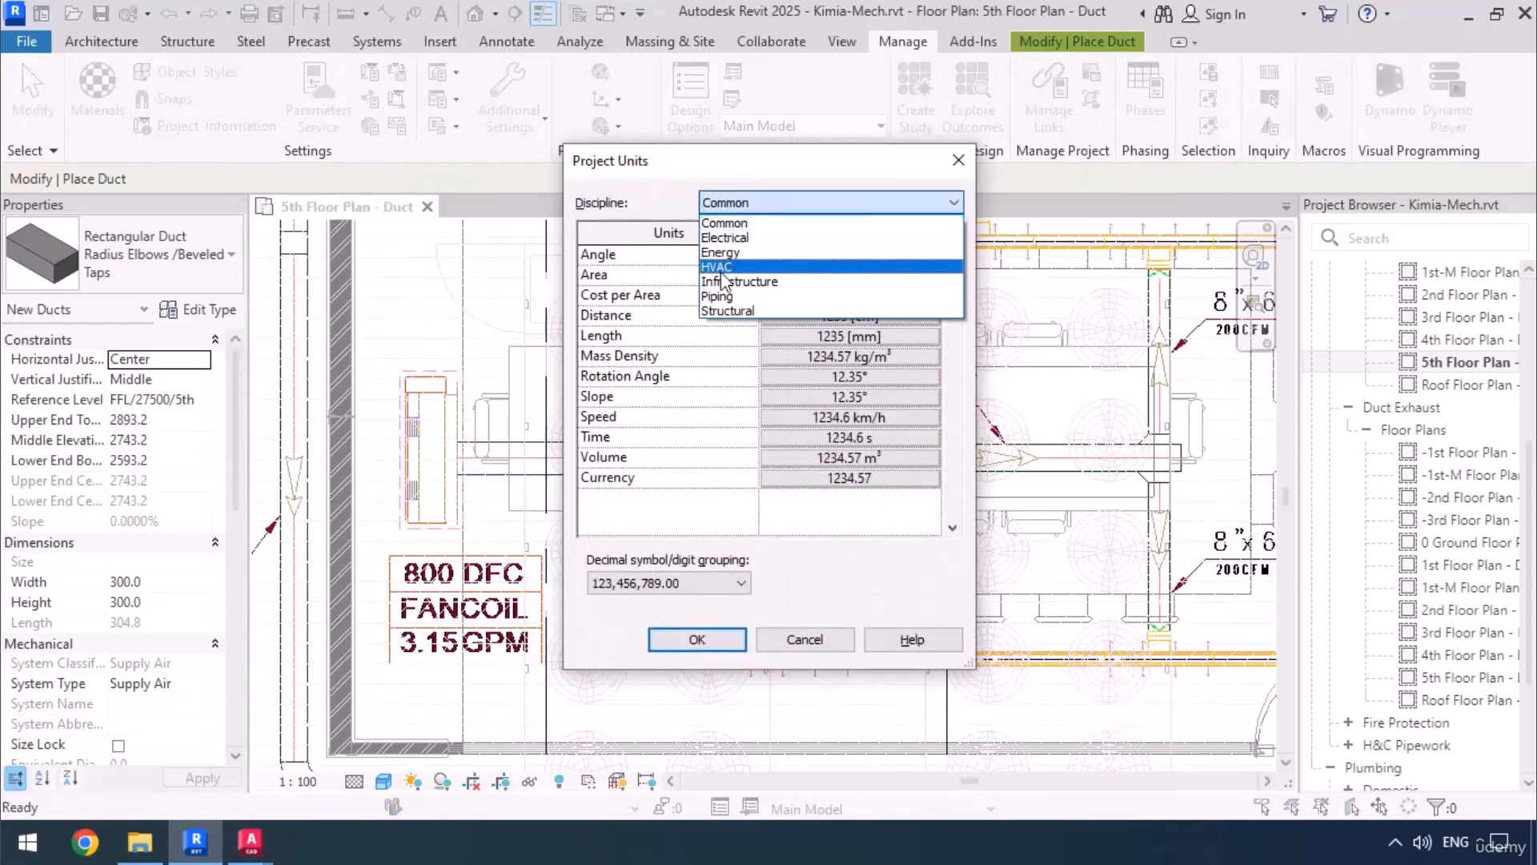
click(724, 267)
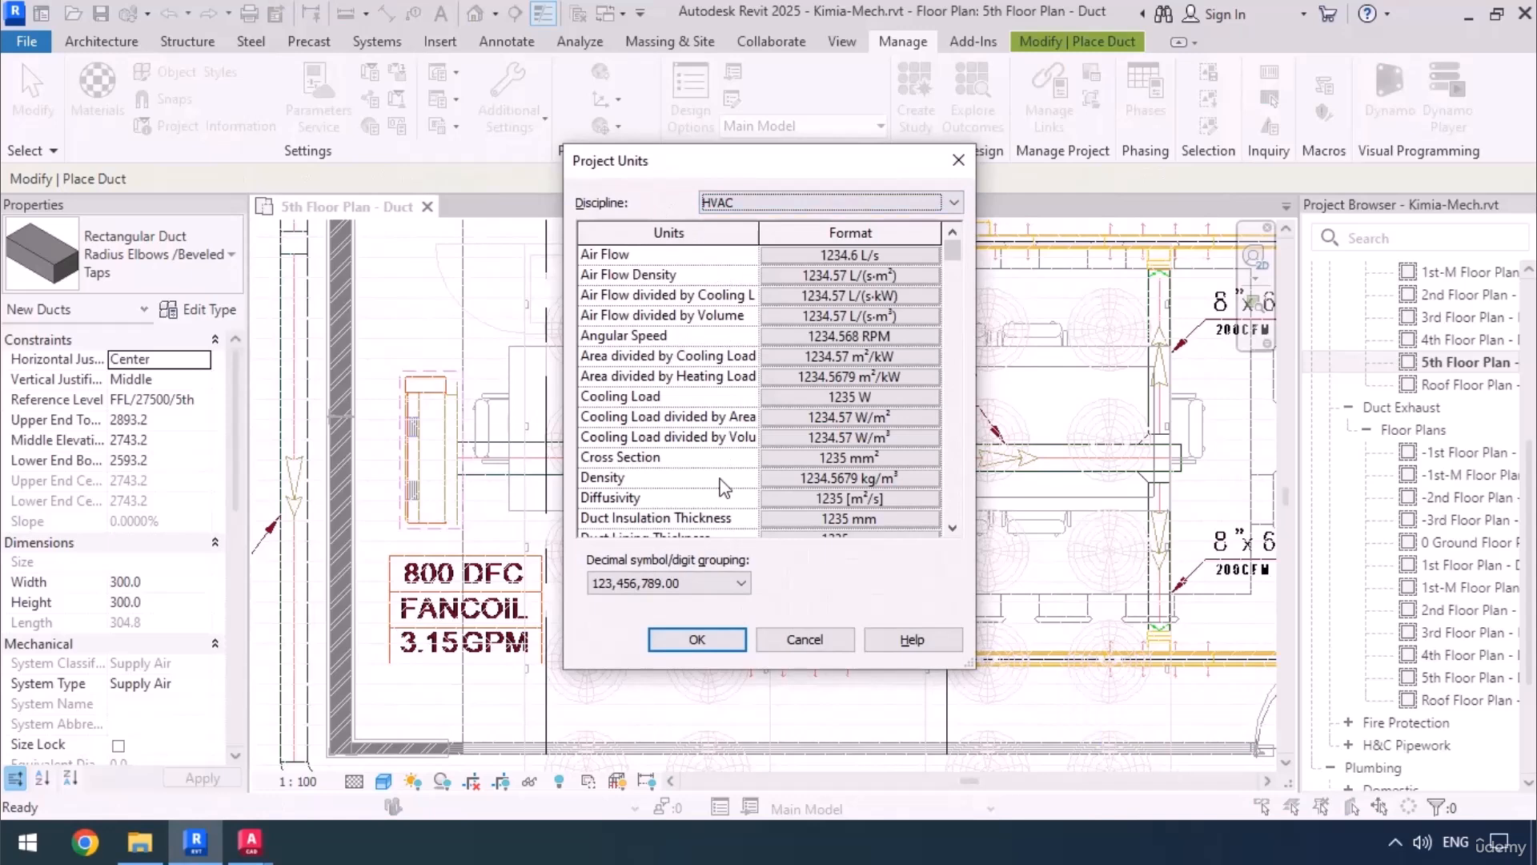
scroll(709, 517, down, 1)
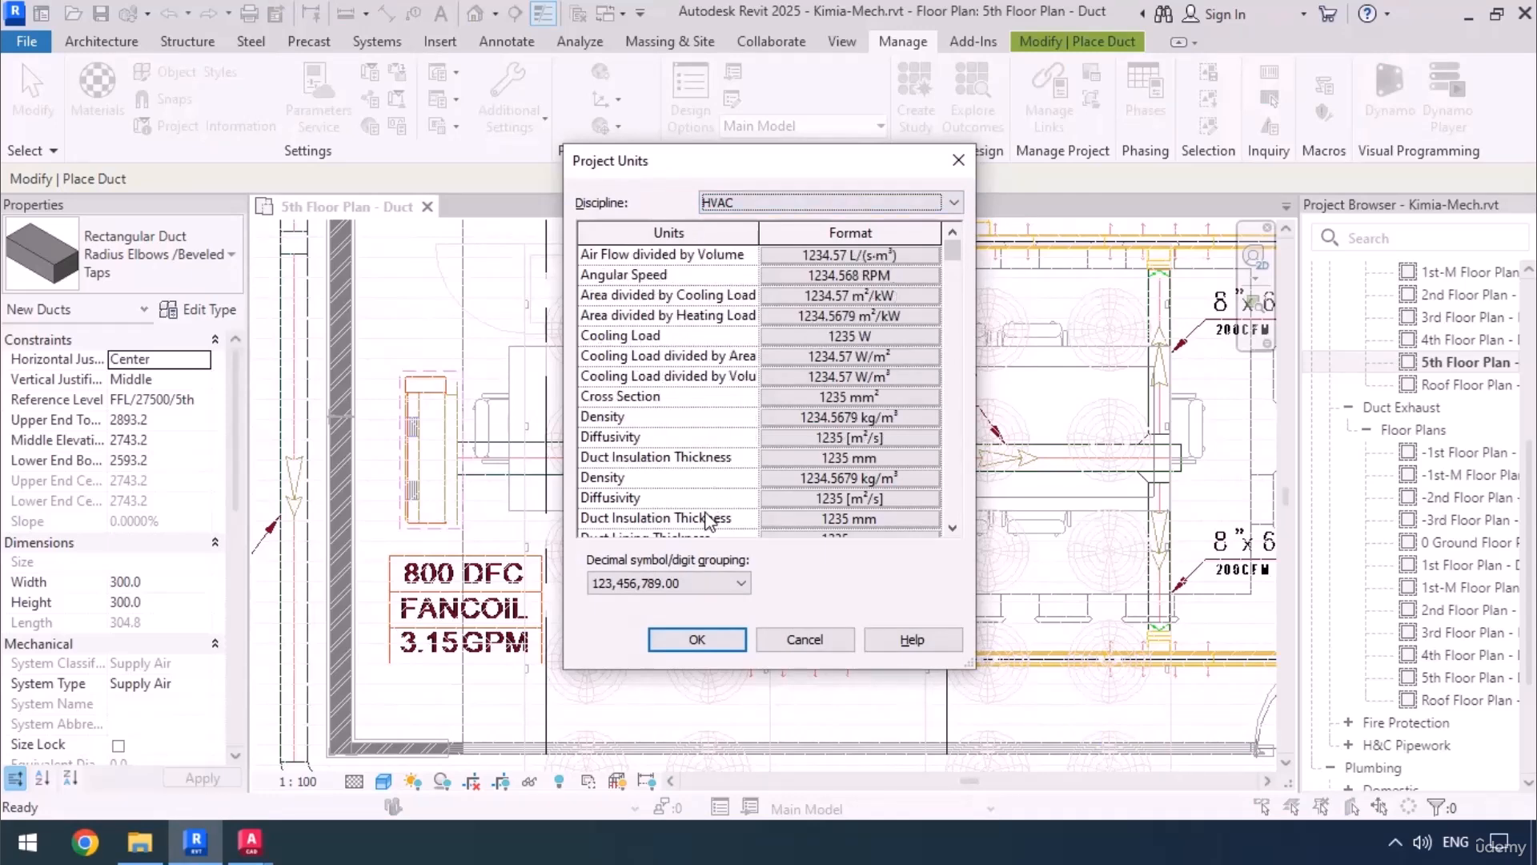
click(813, 498)
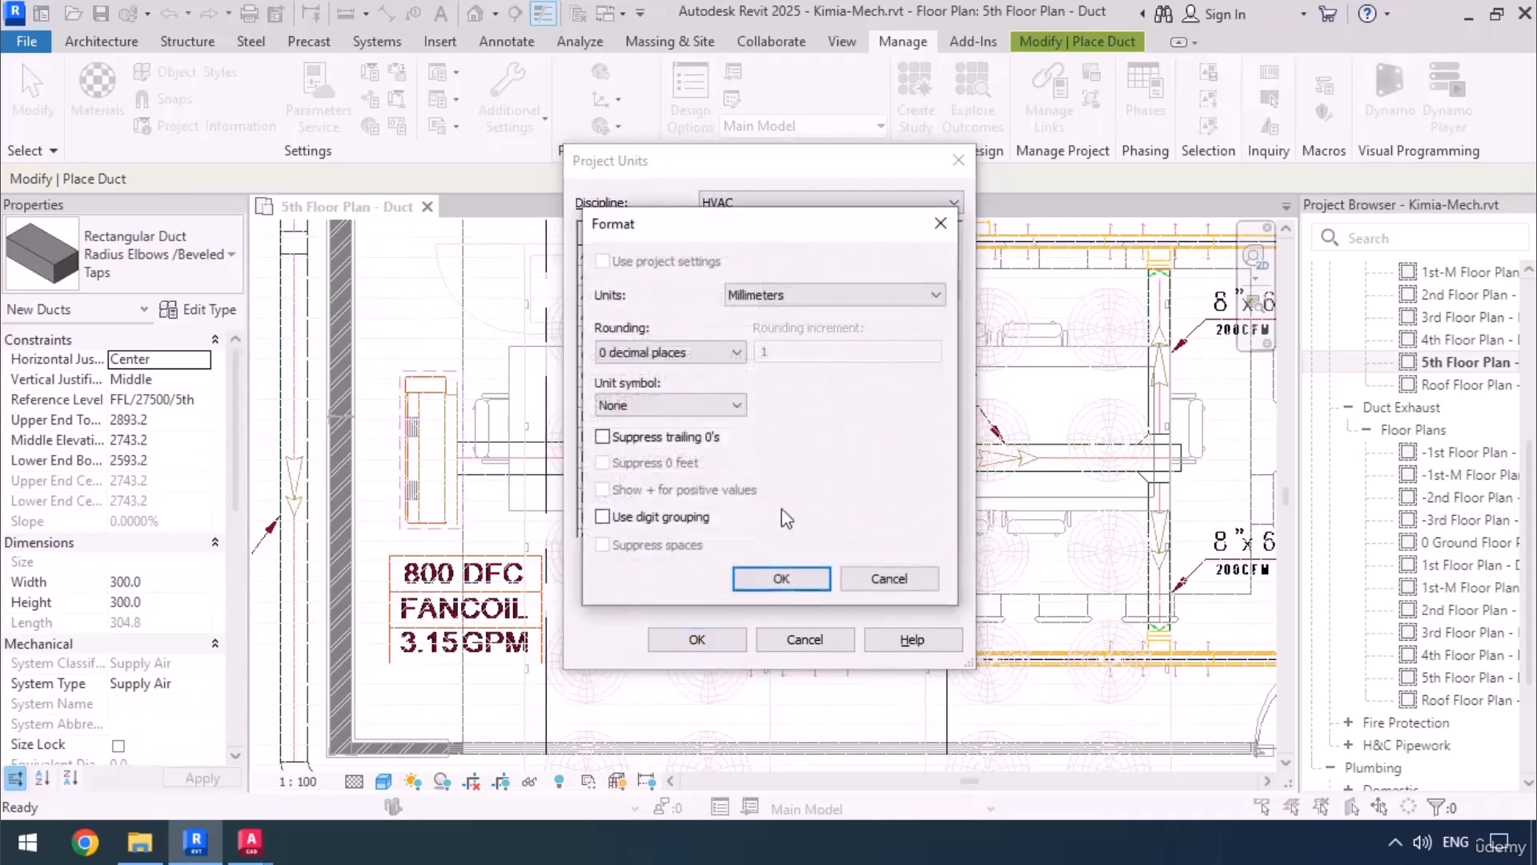
drag(751, 225, 1153, 226)
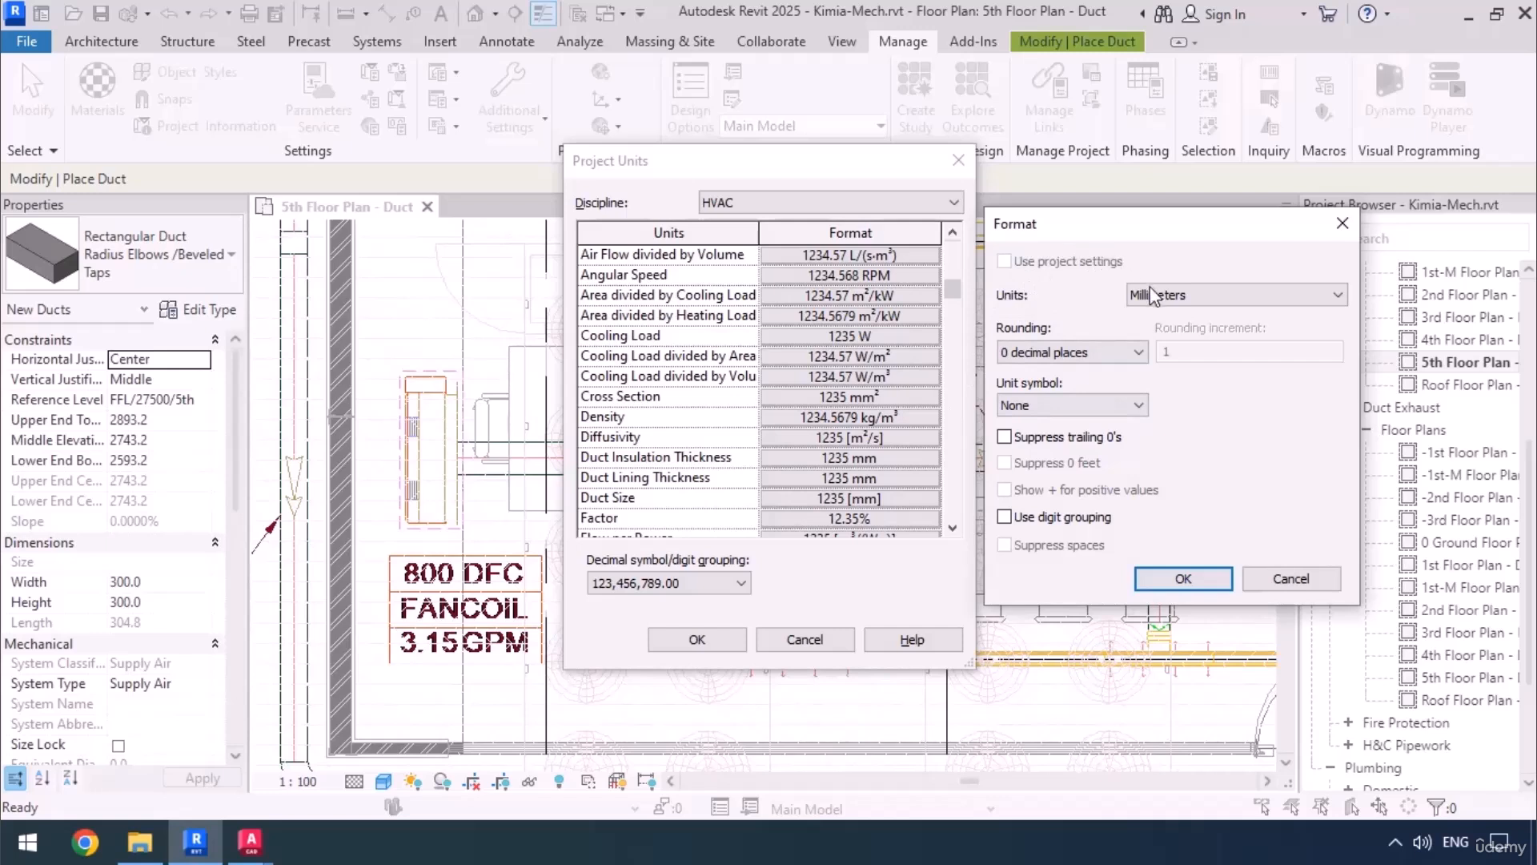
click(1196, 302)
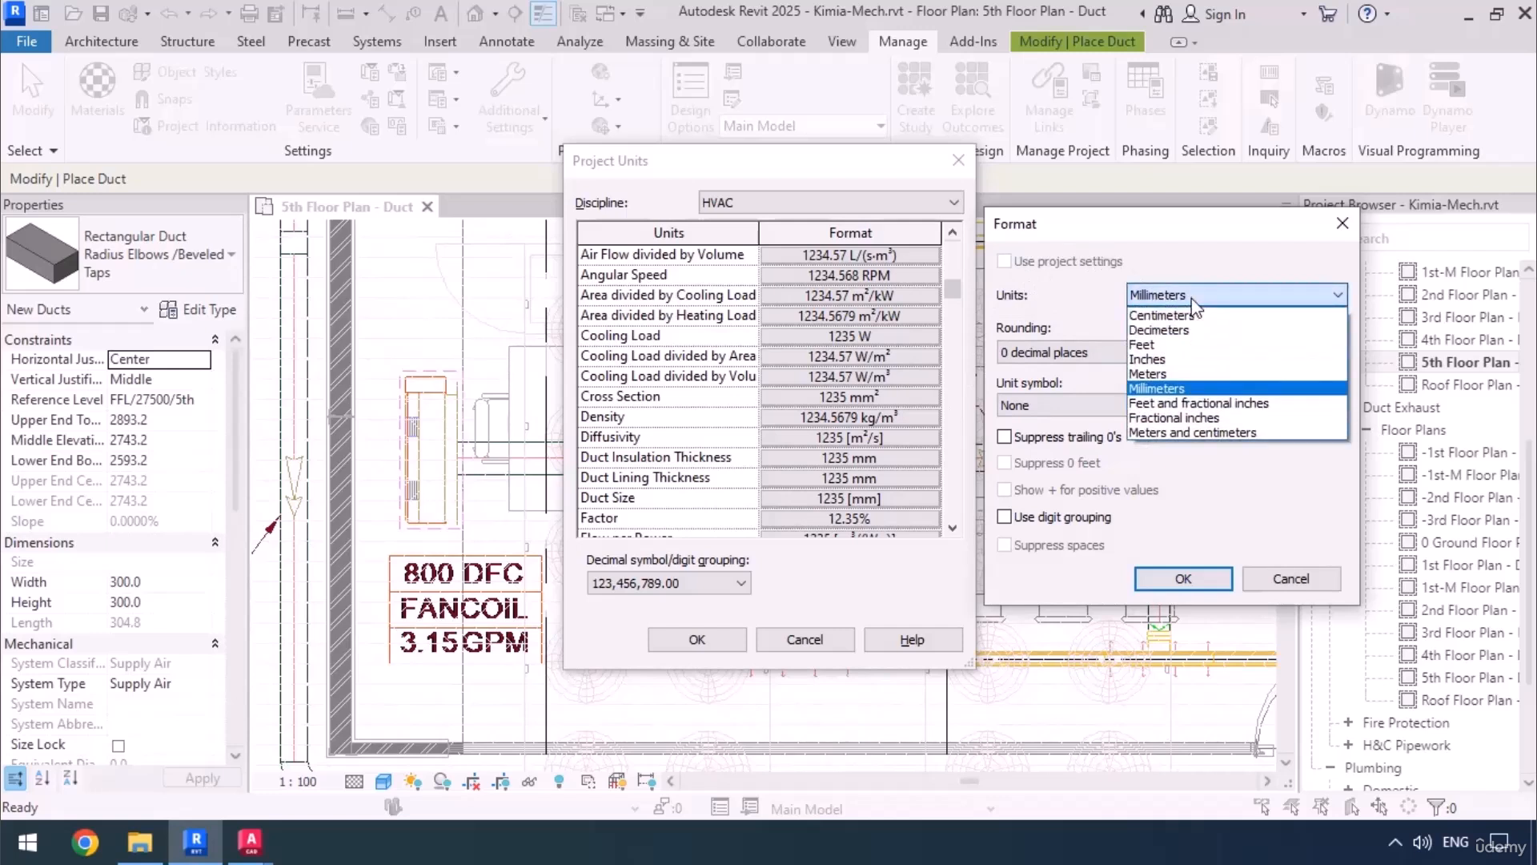
click(1153, 359)
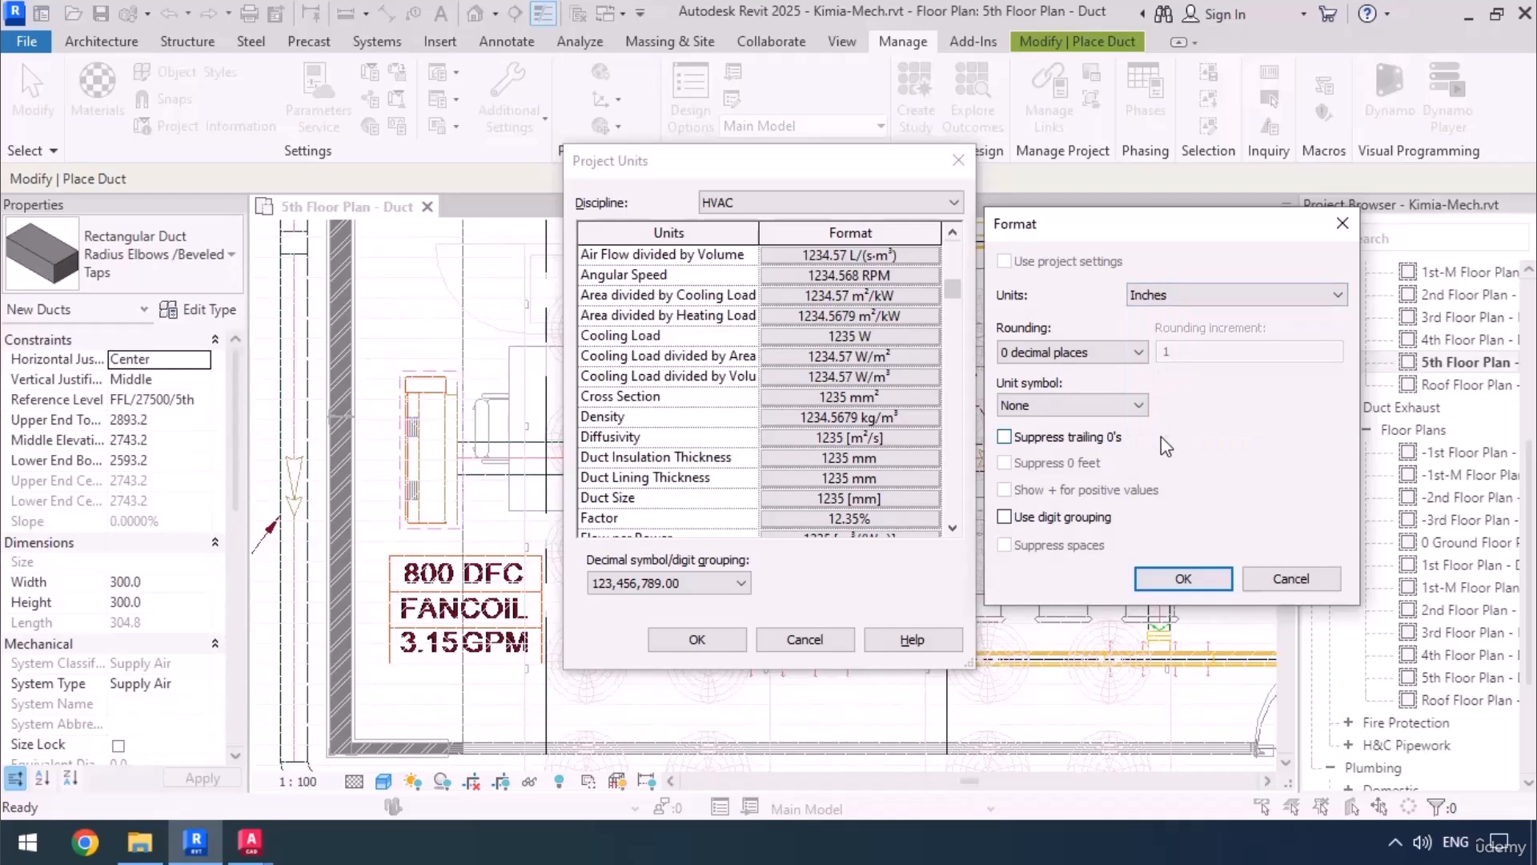
Step: Set the Duct Size rounding to 2 decimal places with the inch mark (") as unit symbol, and apply the project units
click(1050, 357)
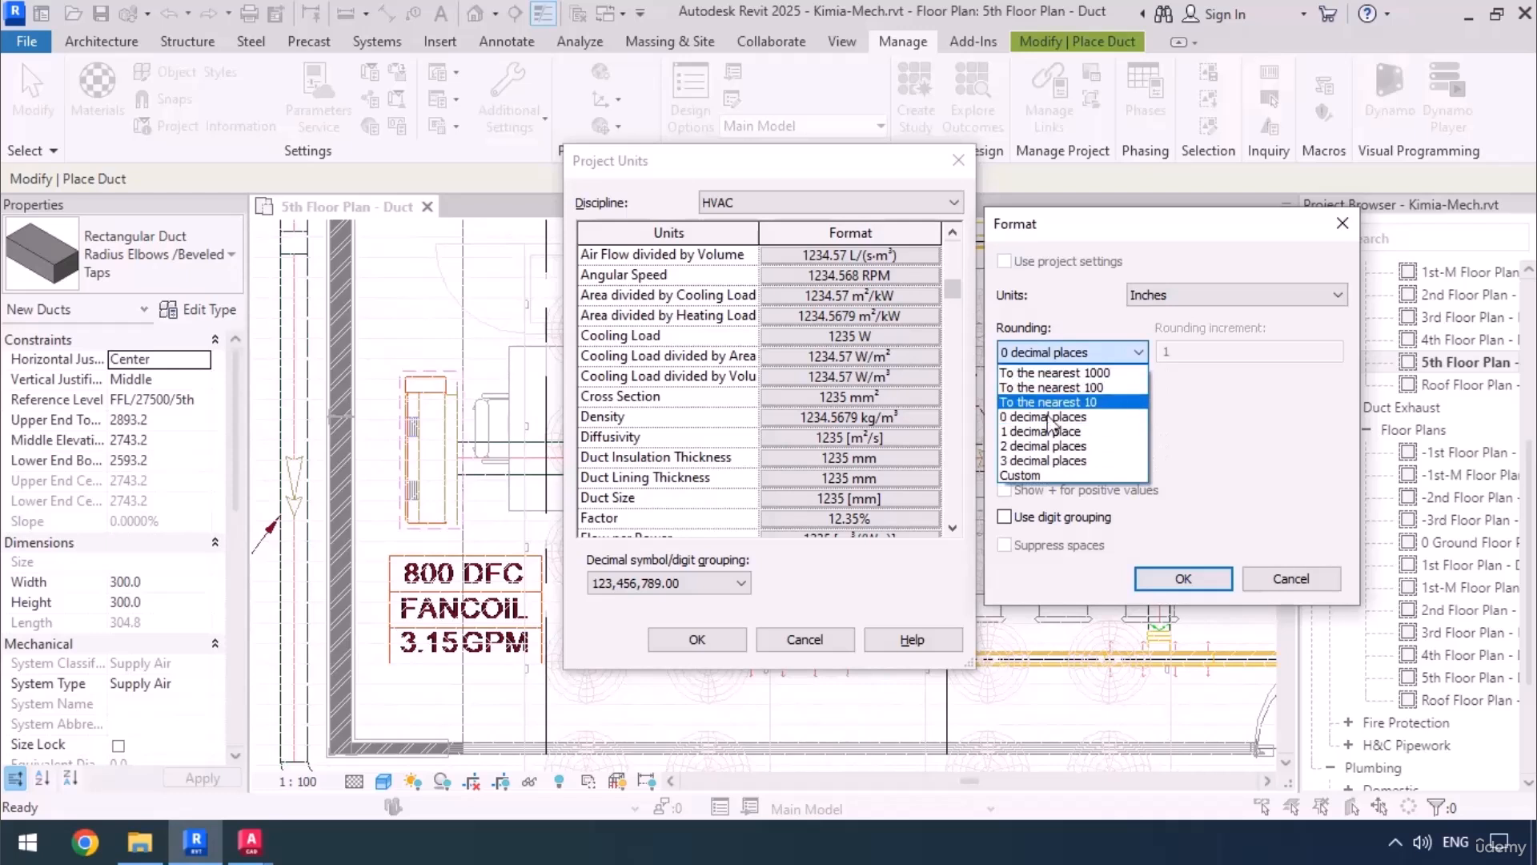
click(1044, 446)
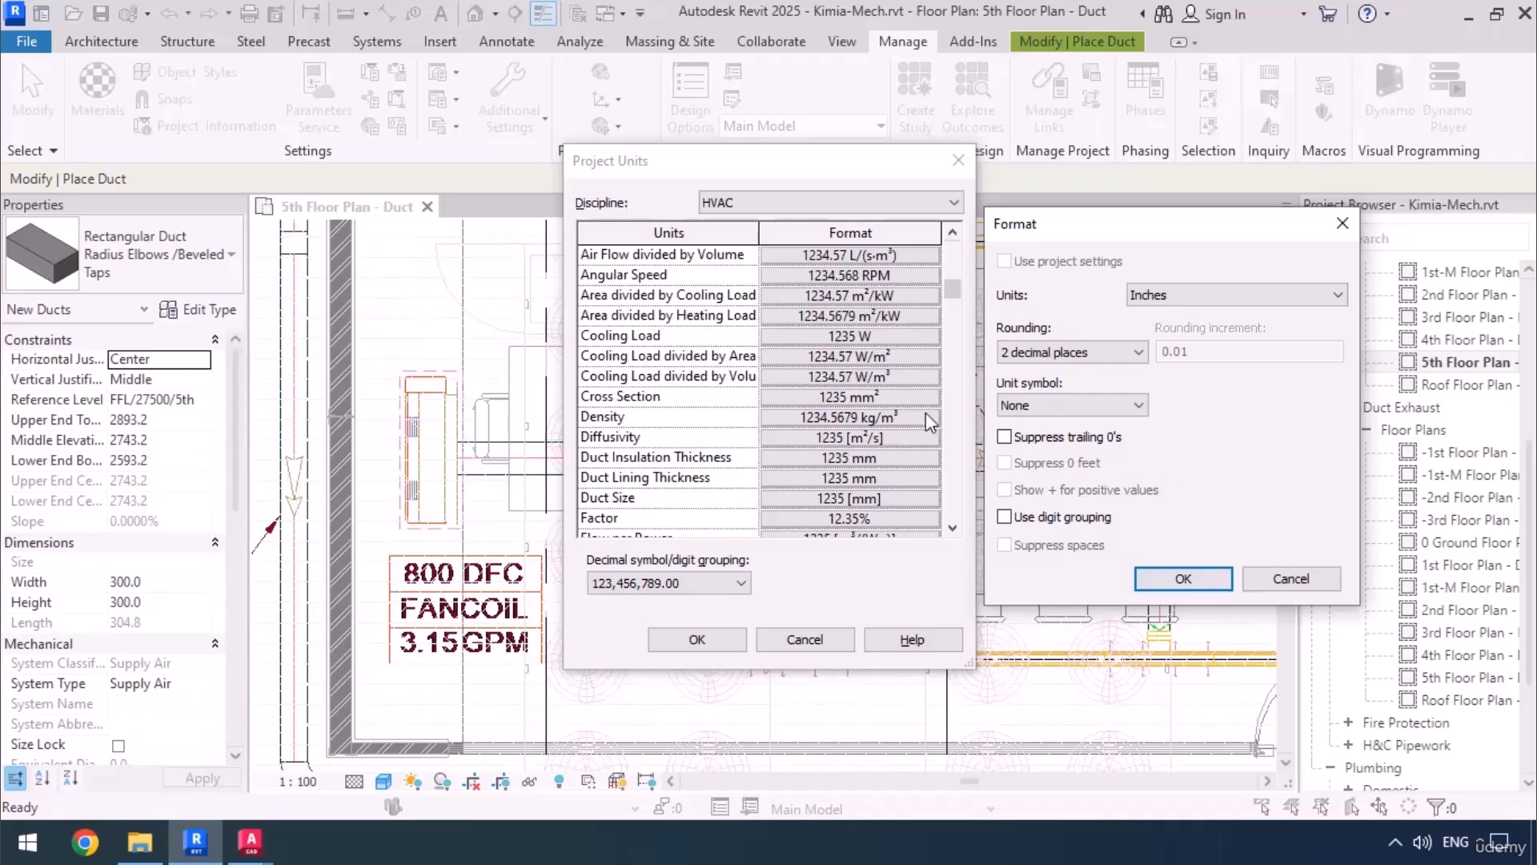
click(1037, 405)
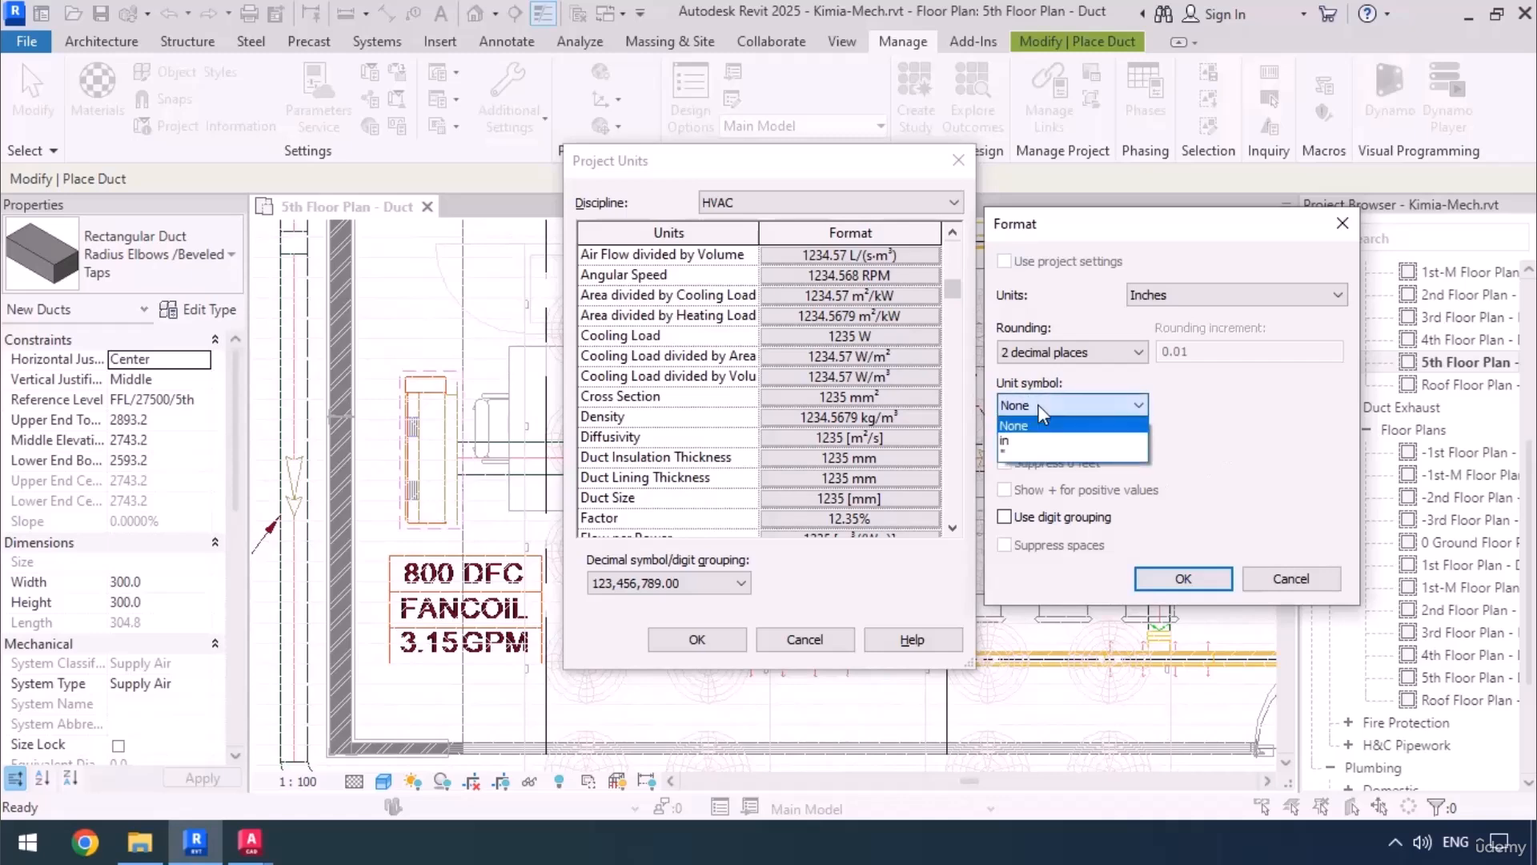
click(1003, 452)
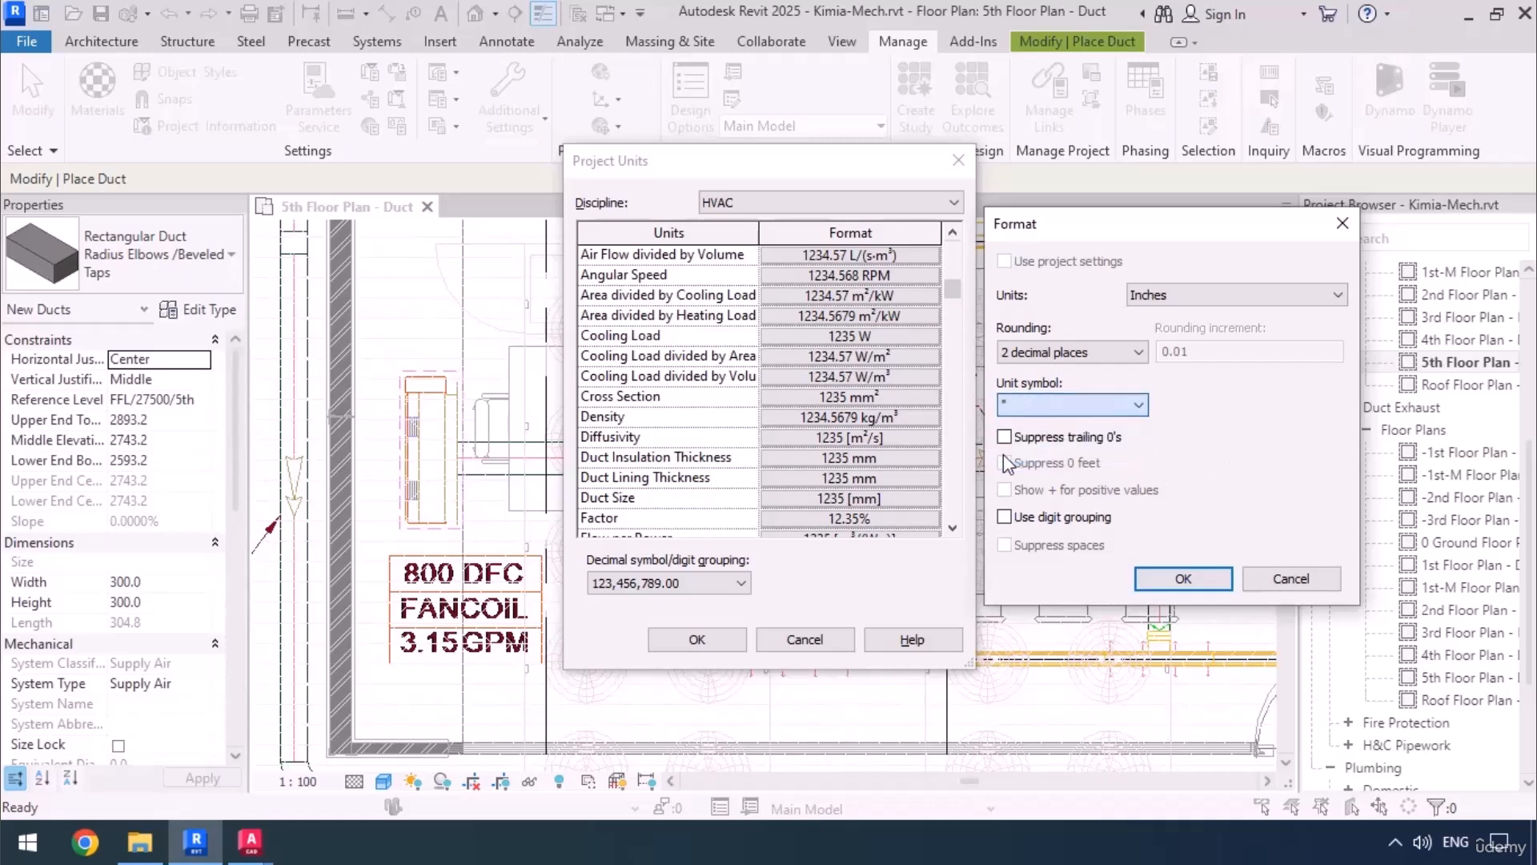
click(1185, 580)
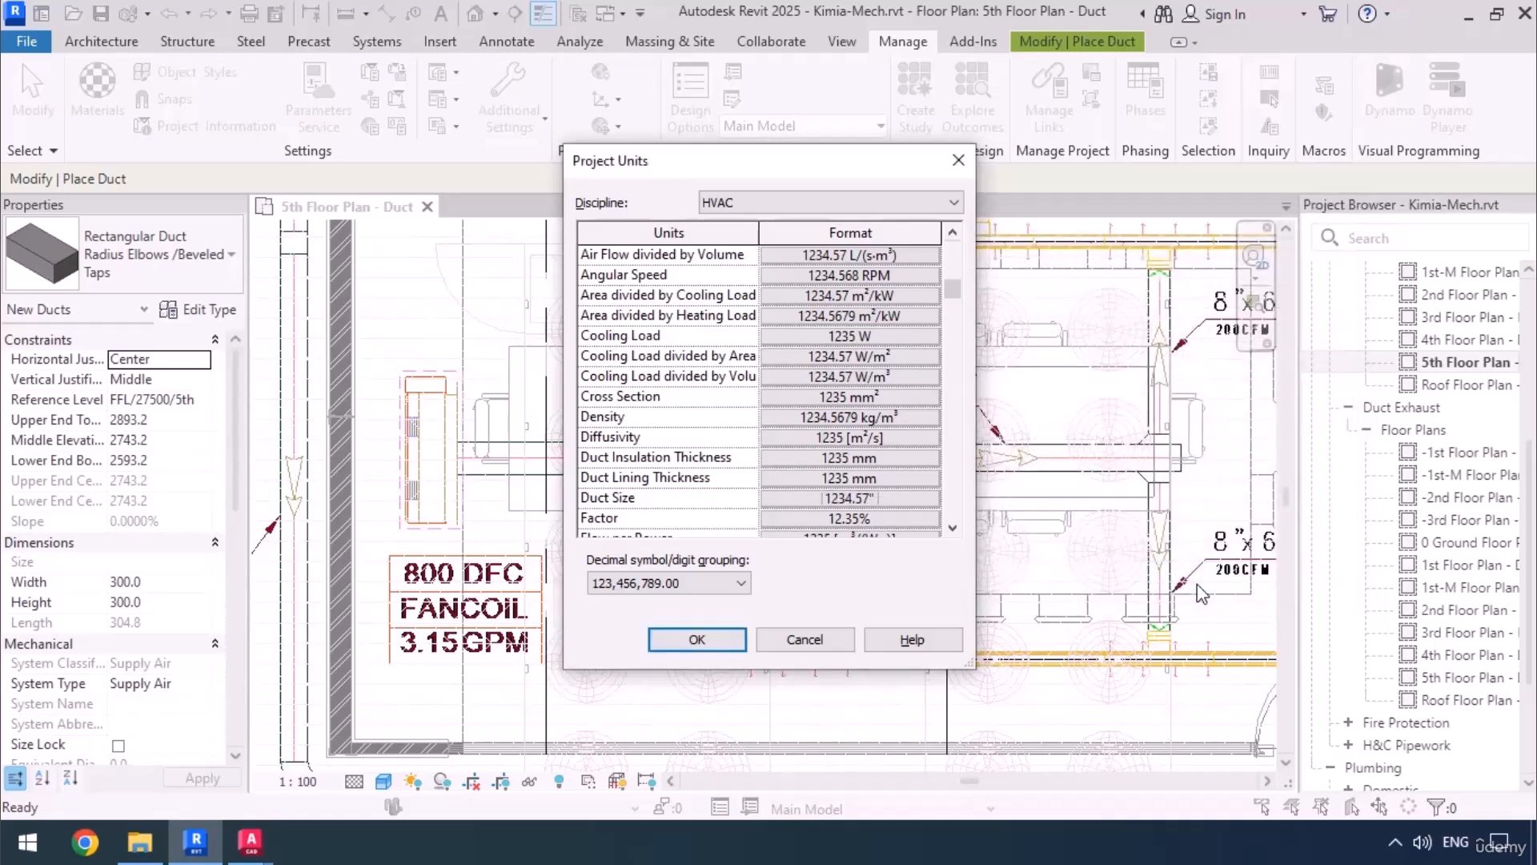
click(696, 639)
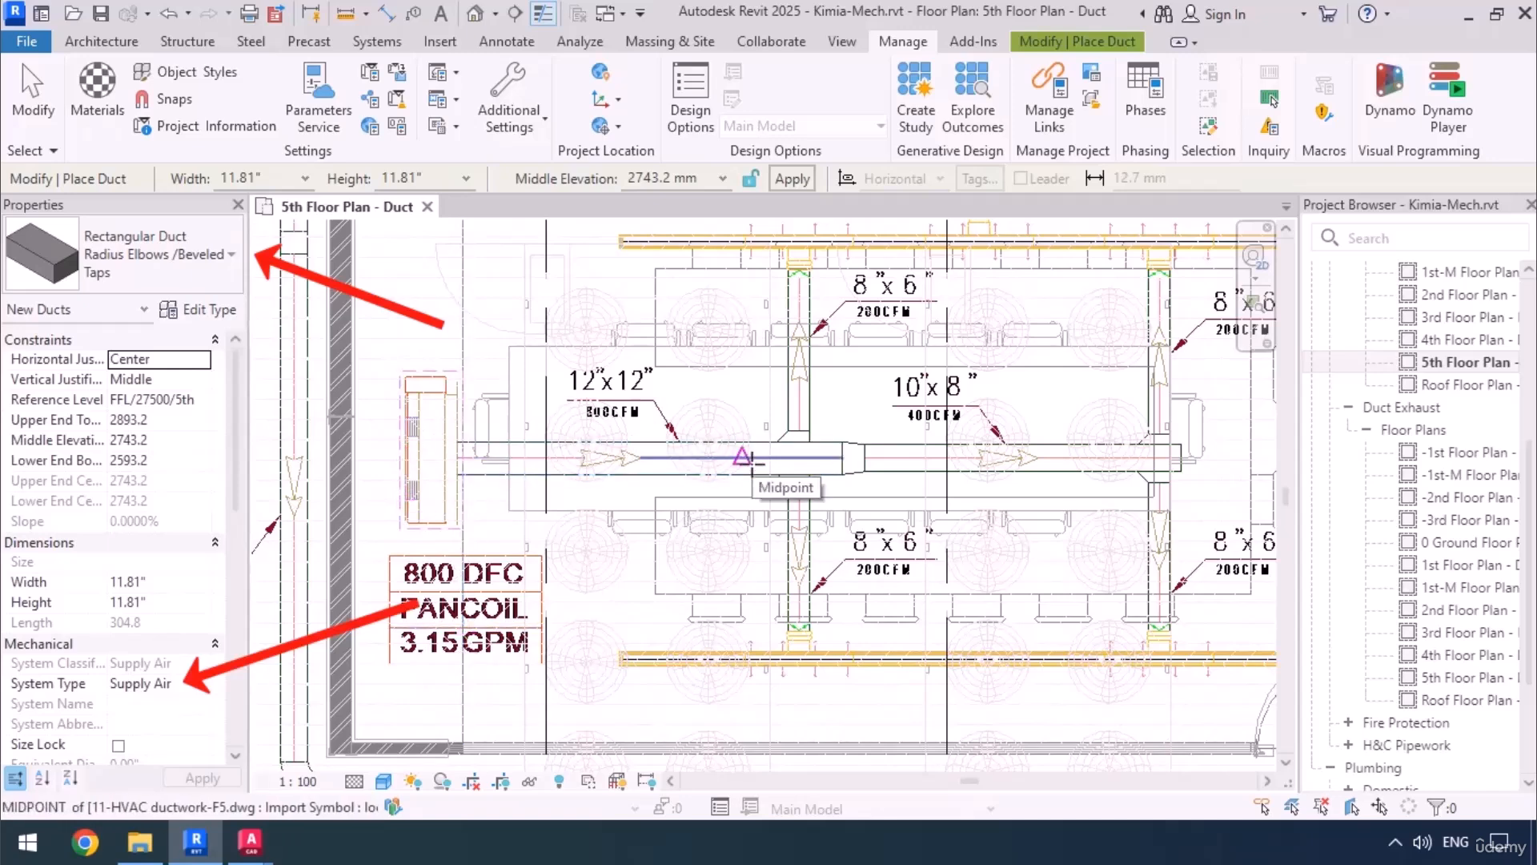
Step: Set the new duct's width and height to 12 inches each
click(268, 178)
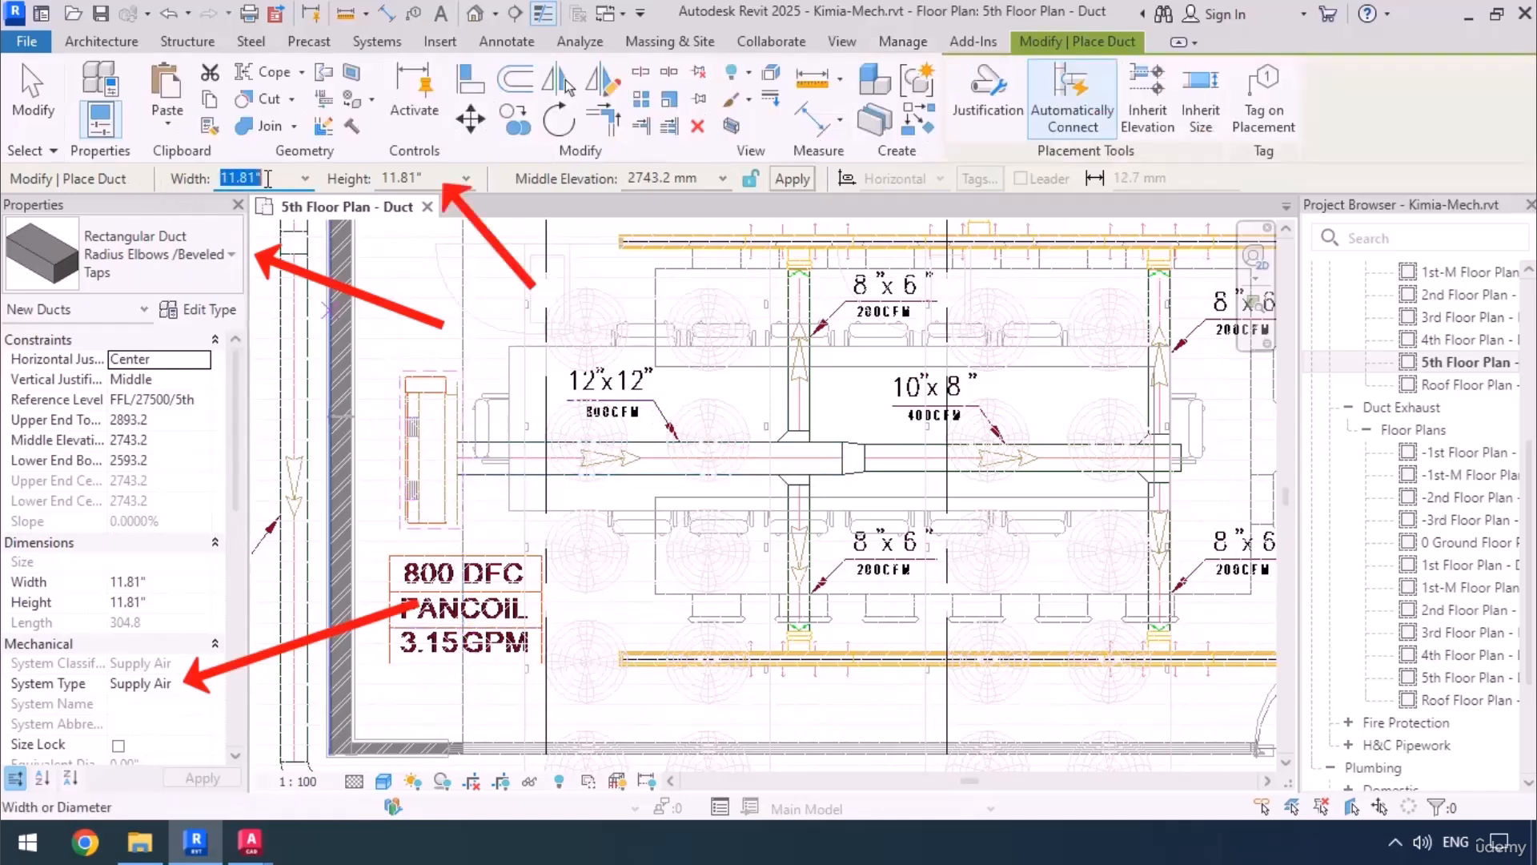
text(12)
key(Return)
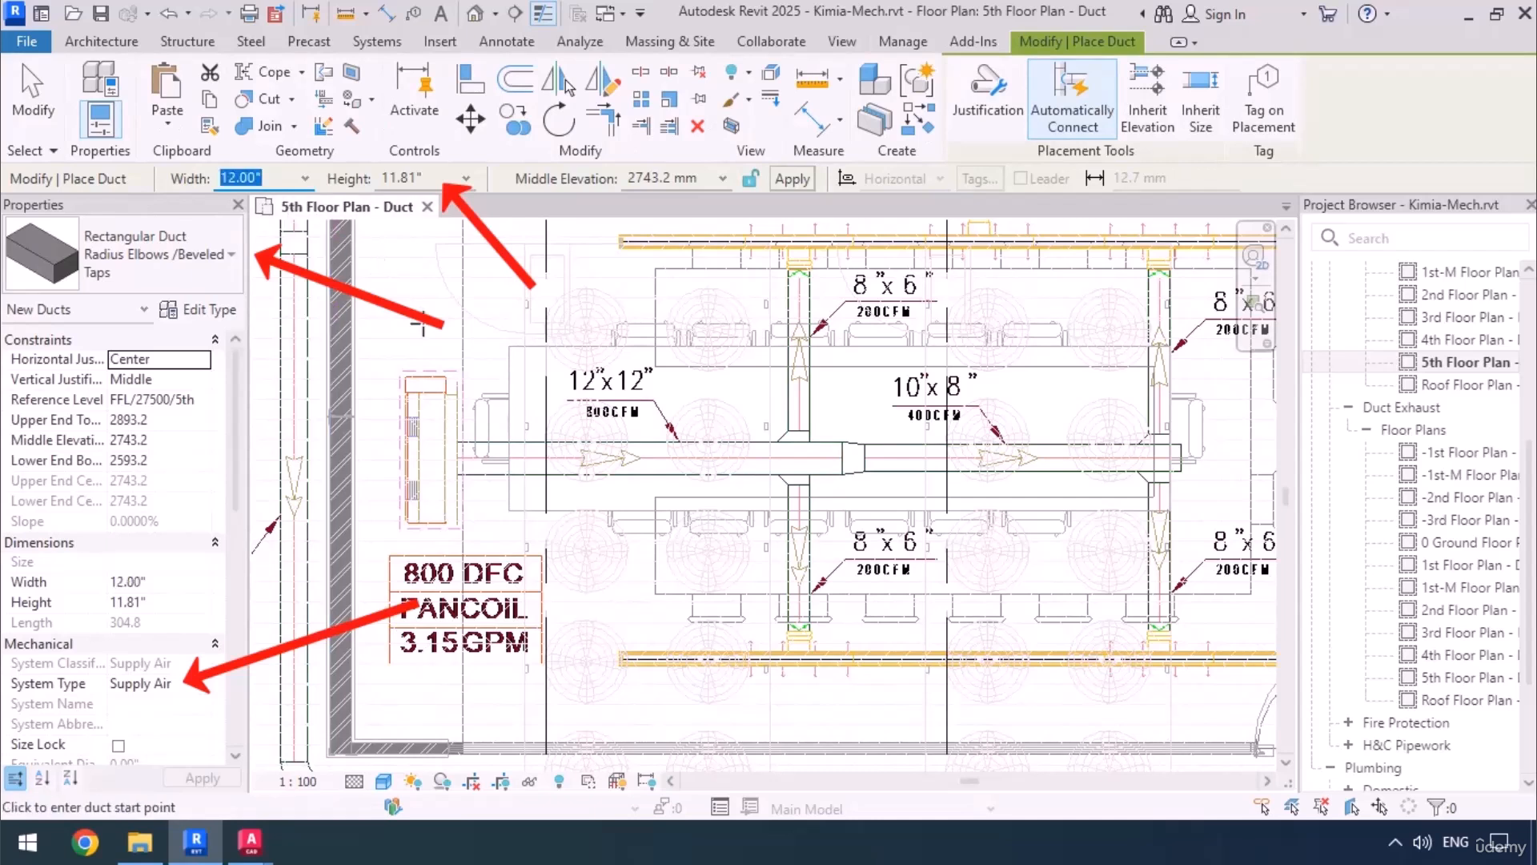
click(425, 178)
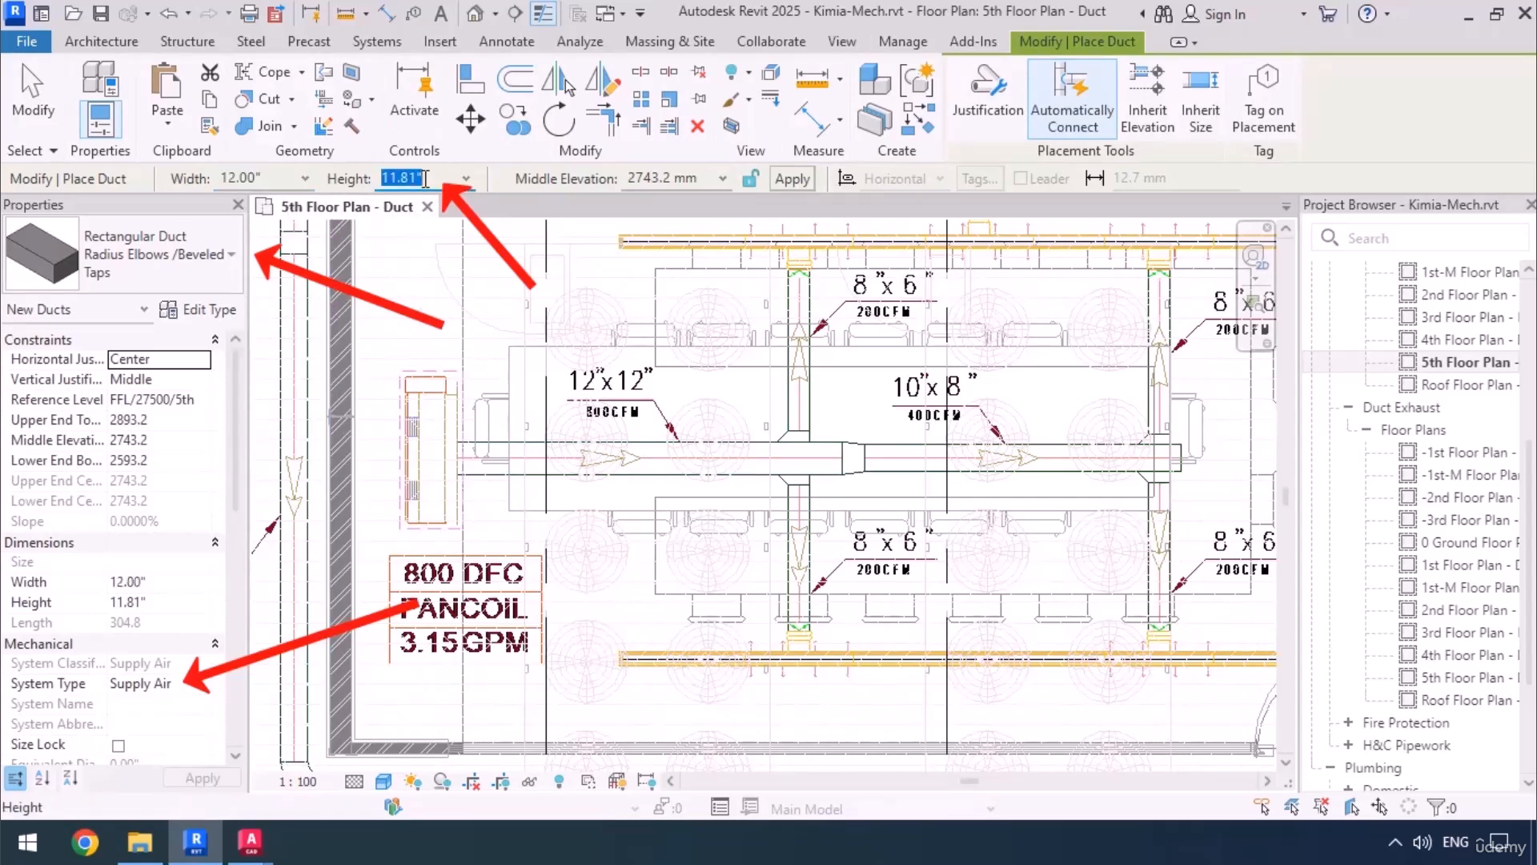
text(12)
key(Return)
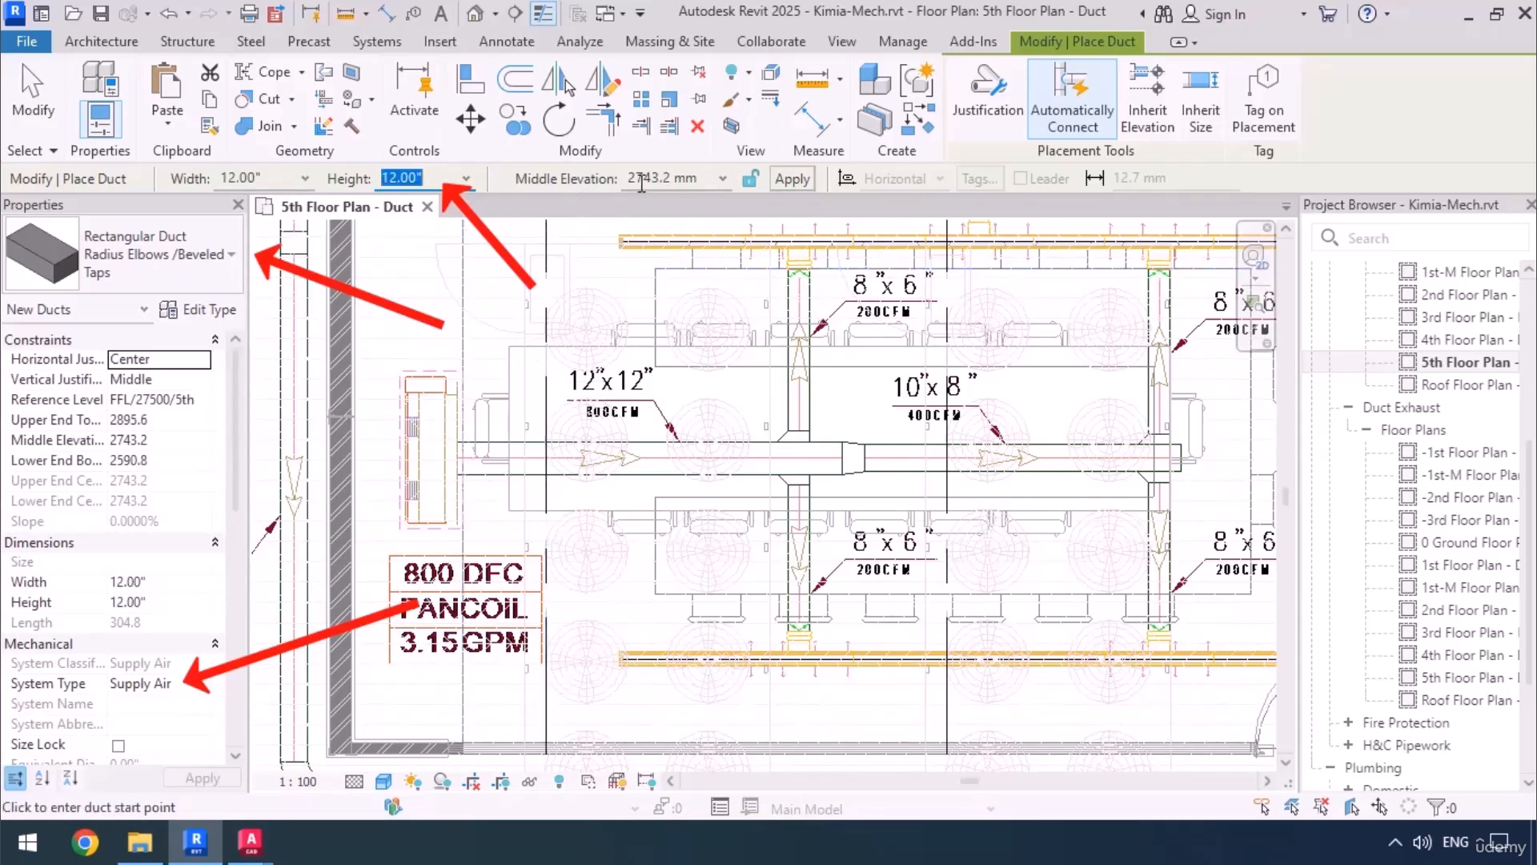
Step: Draw a horizontal section line across the meeting room just below the fan coil's main supply duct
scroll(670, 493, down, 1)
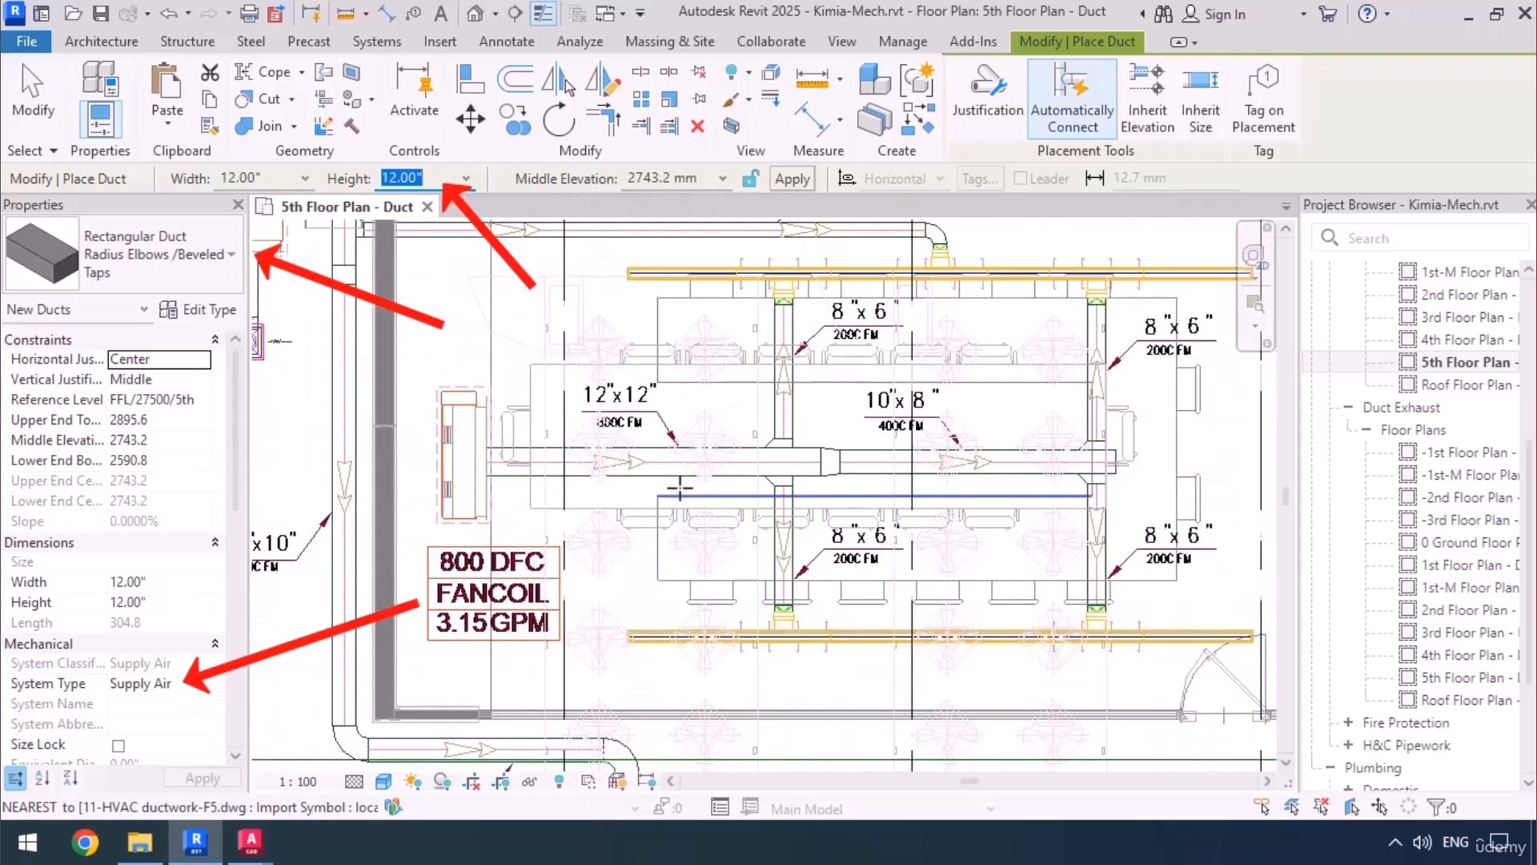
scroll(621, 518, down, 1)
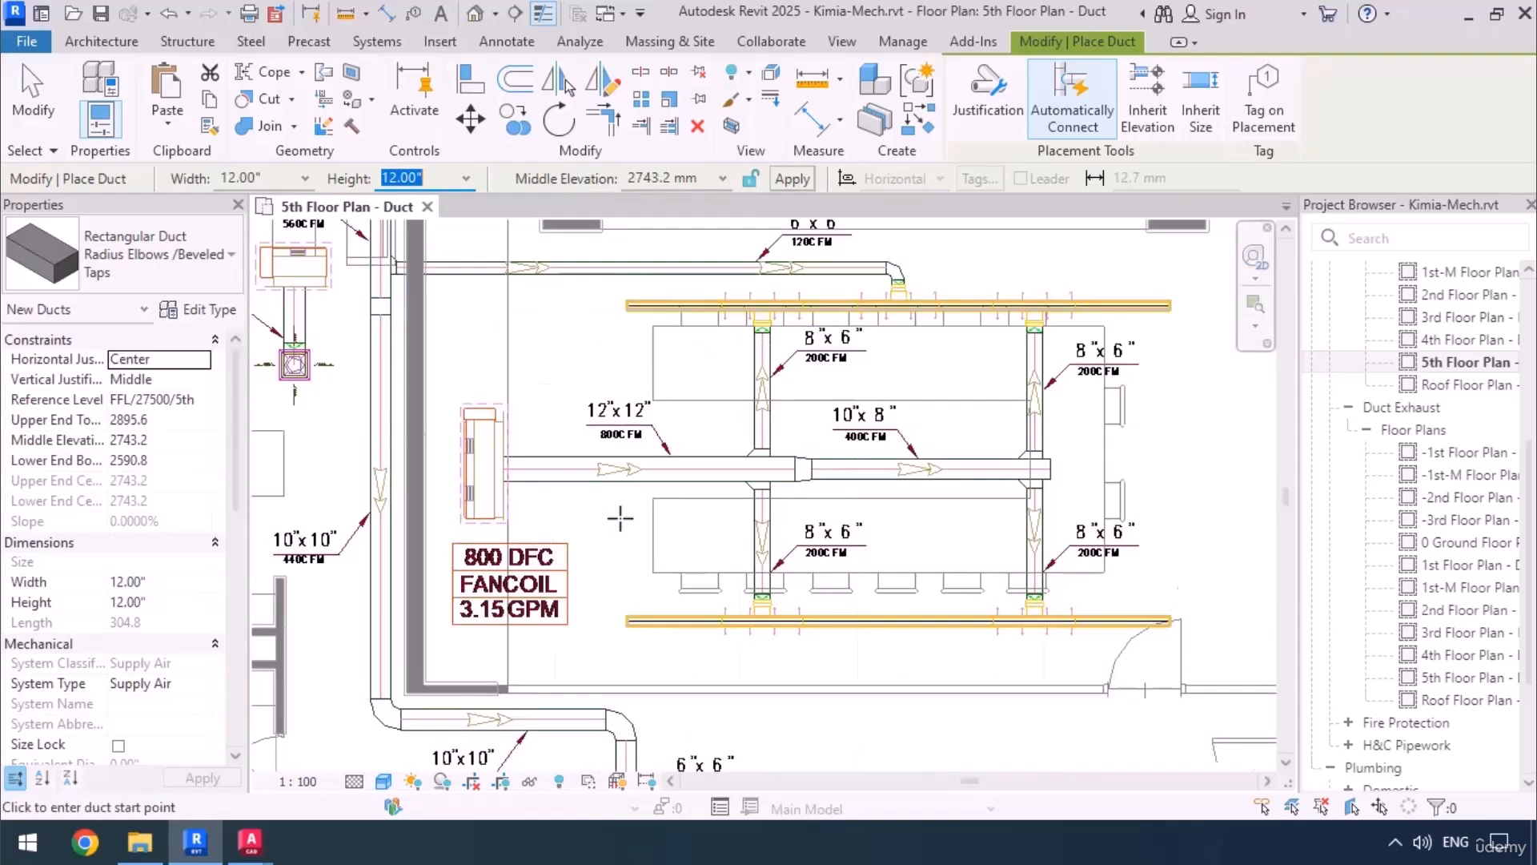
click(518, 12)
click(437, 497)
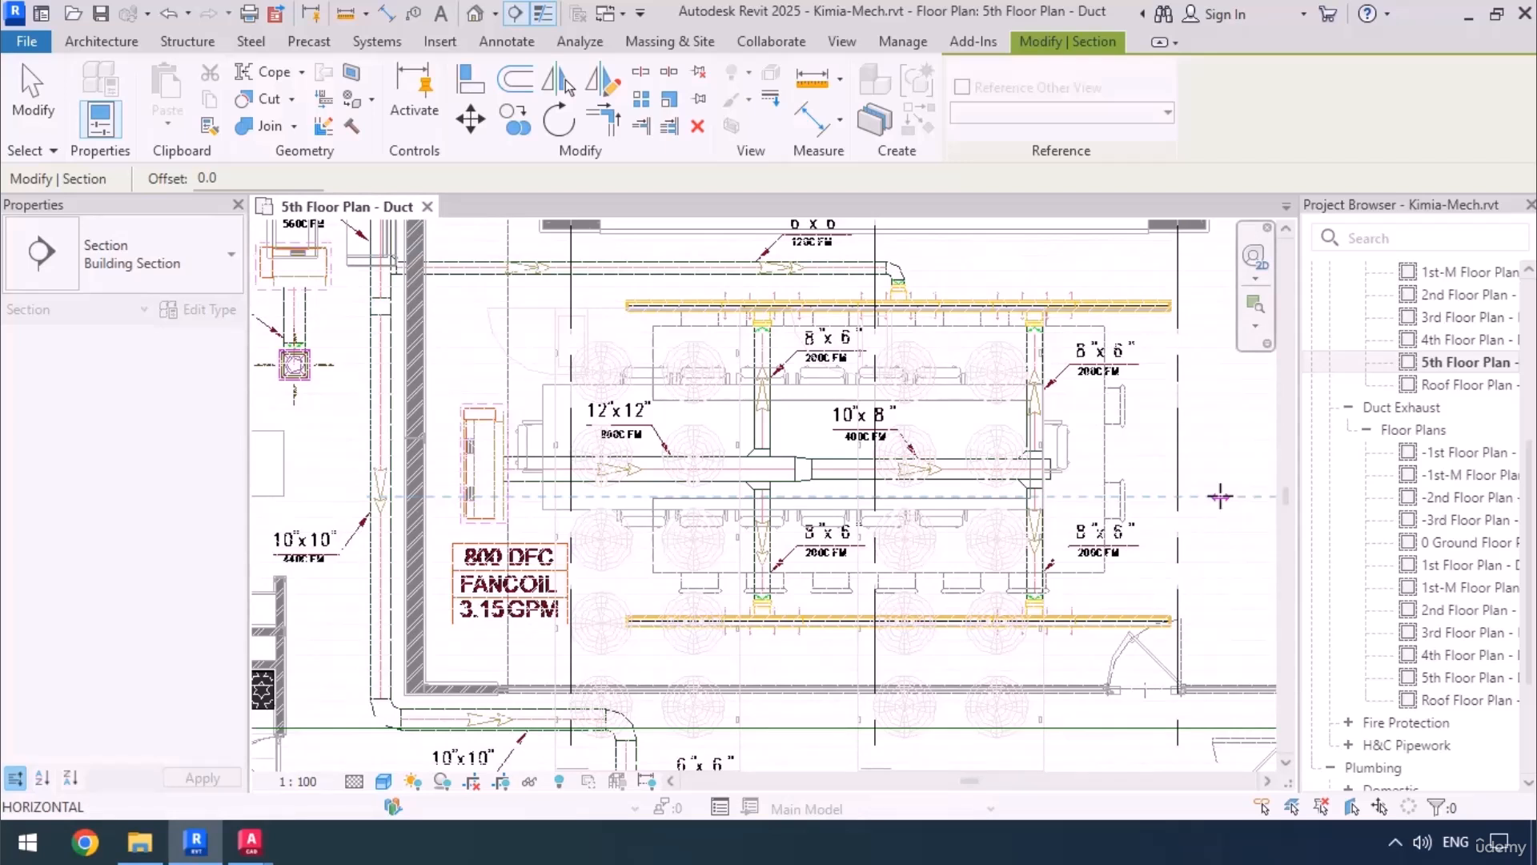
click(1221, 496)
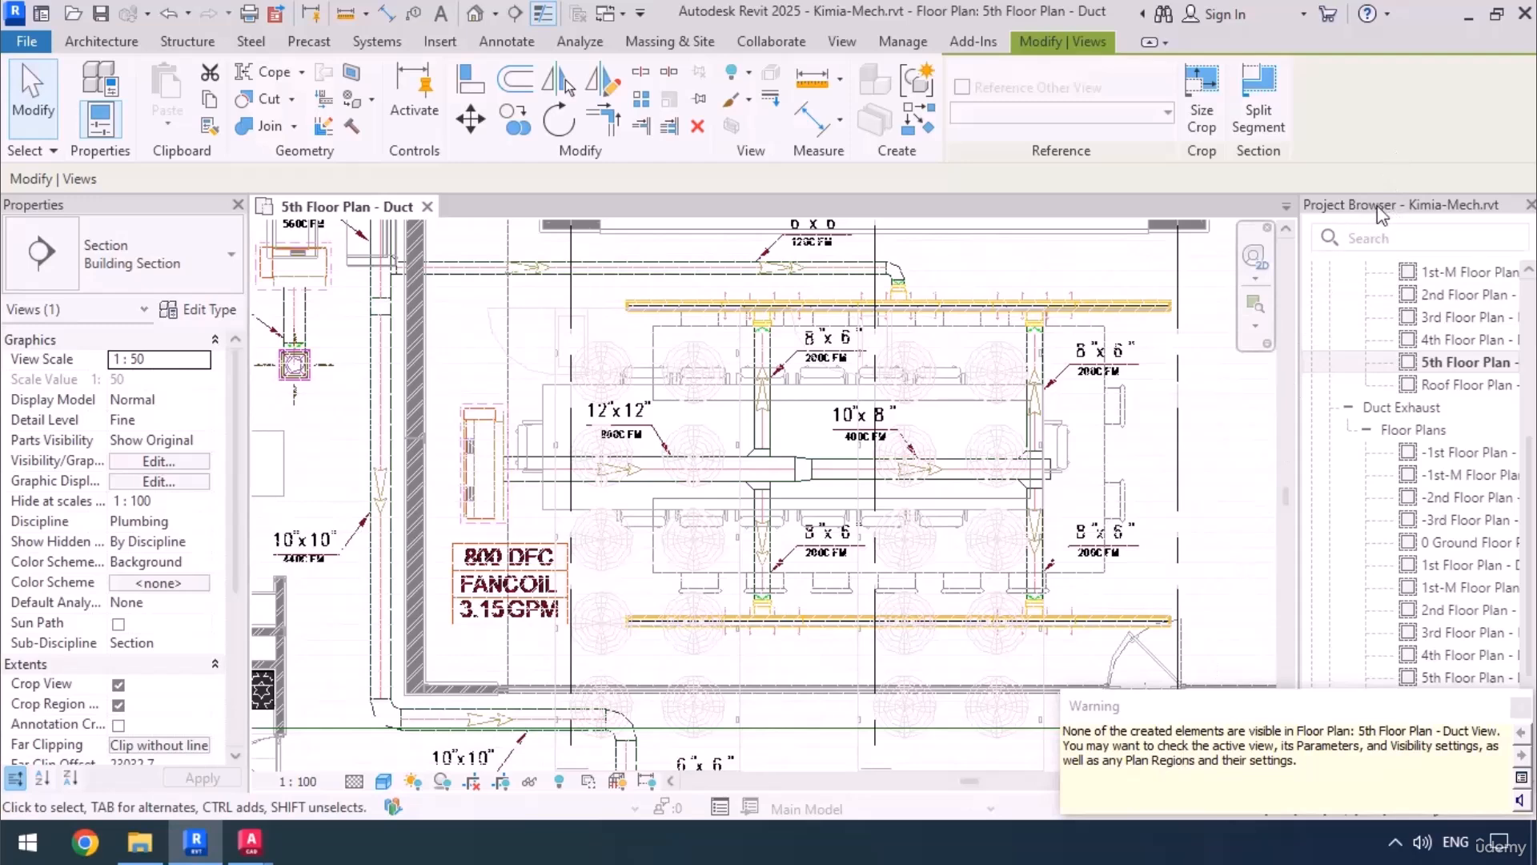
Step: Open the Section 1 view from the Plumbing discipline's building sections
scroll(1389, 553, down, 3)
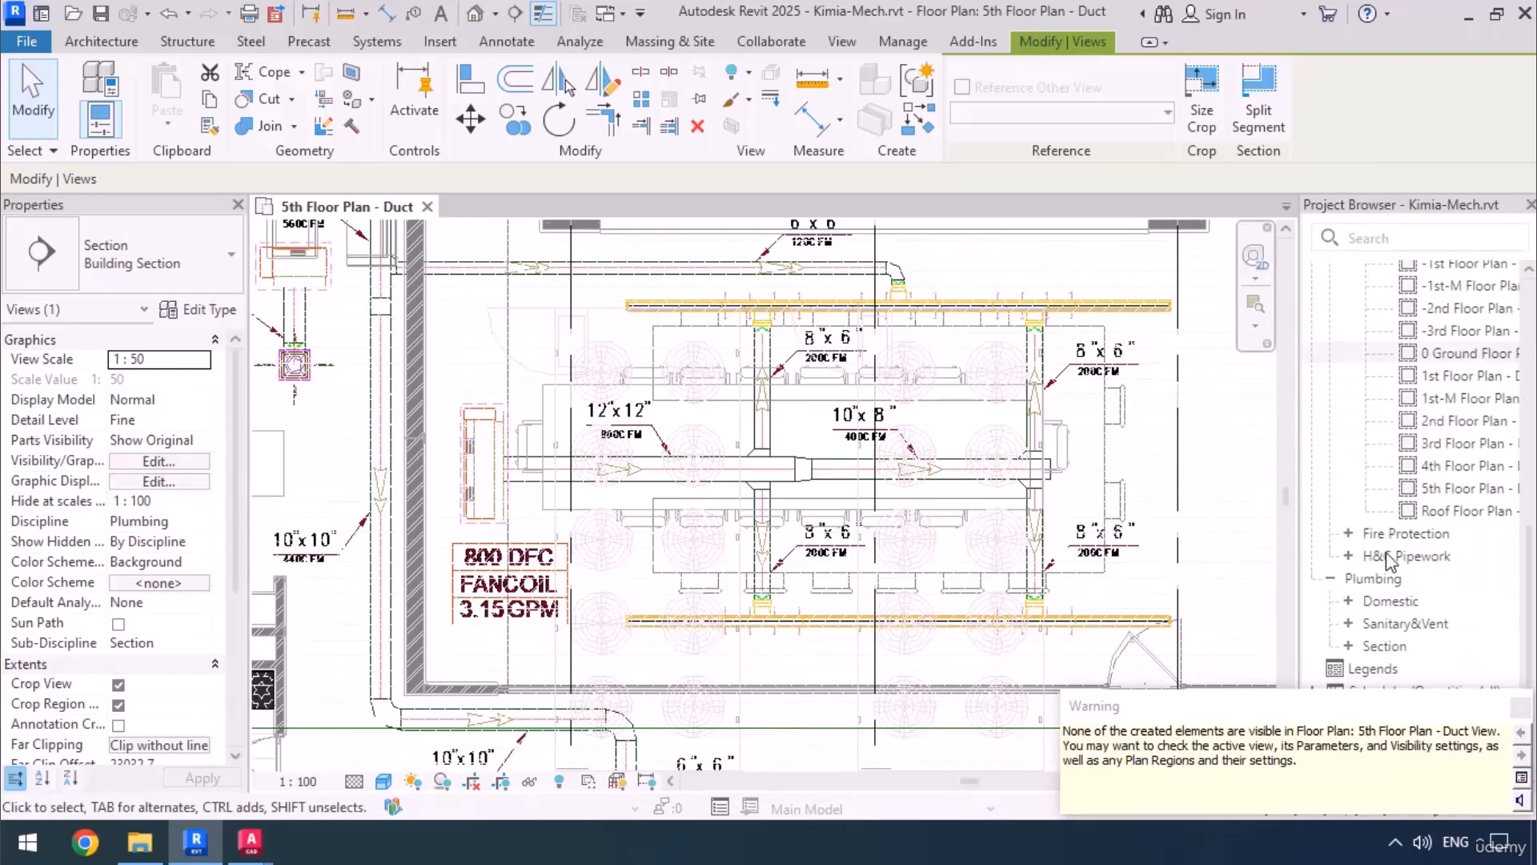
double_click(1375, 645)
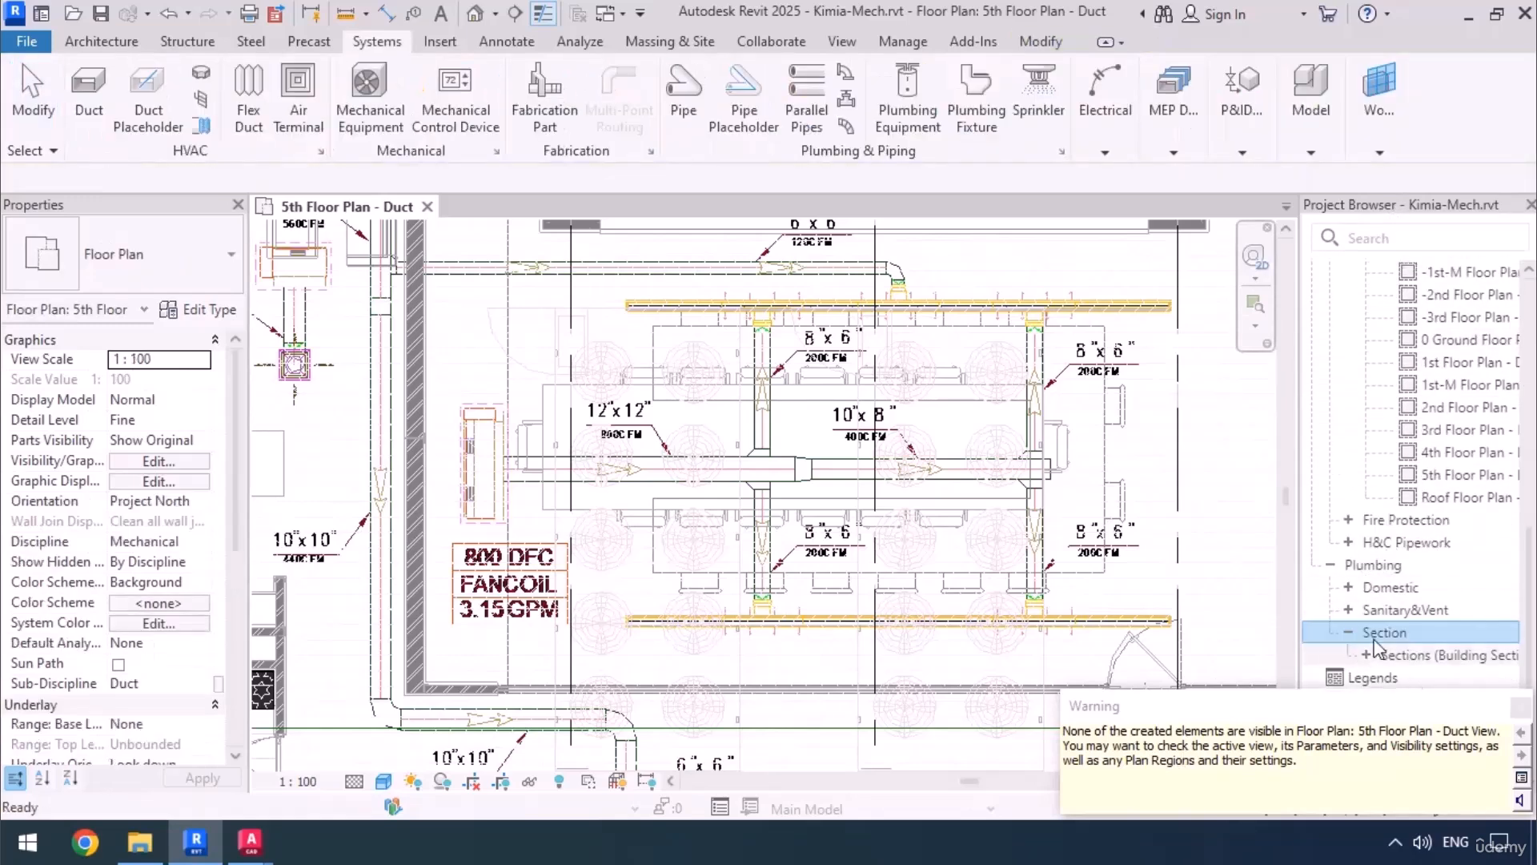
scroll(1373, 642, down, 1)
click(1367, 646)
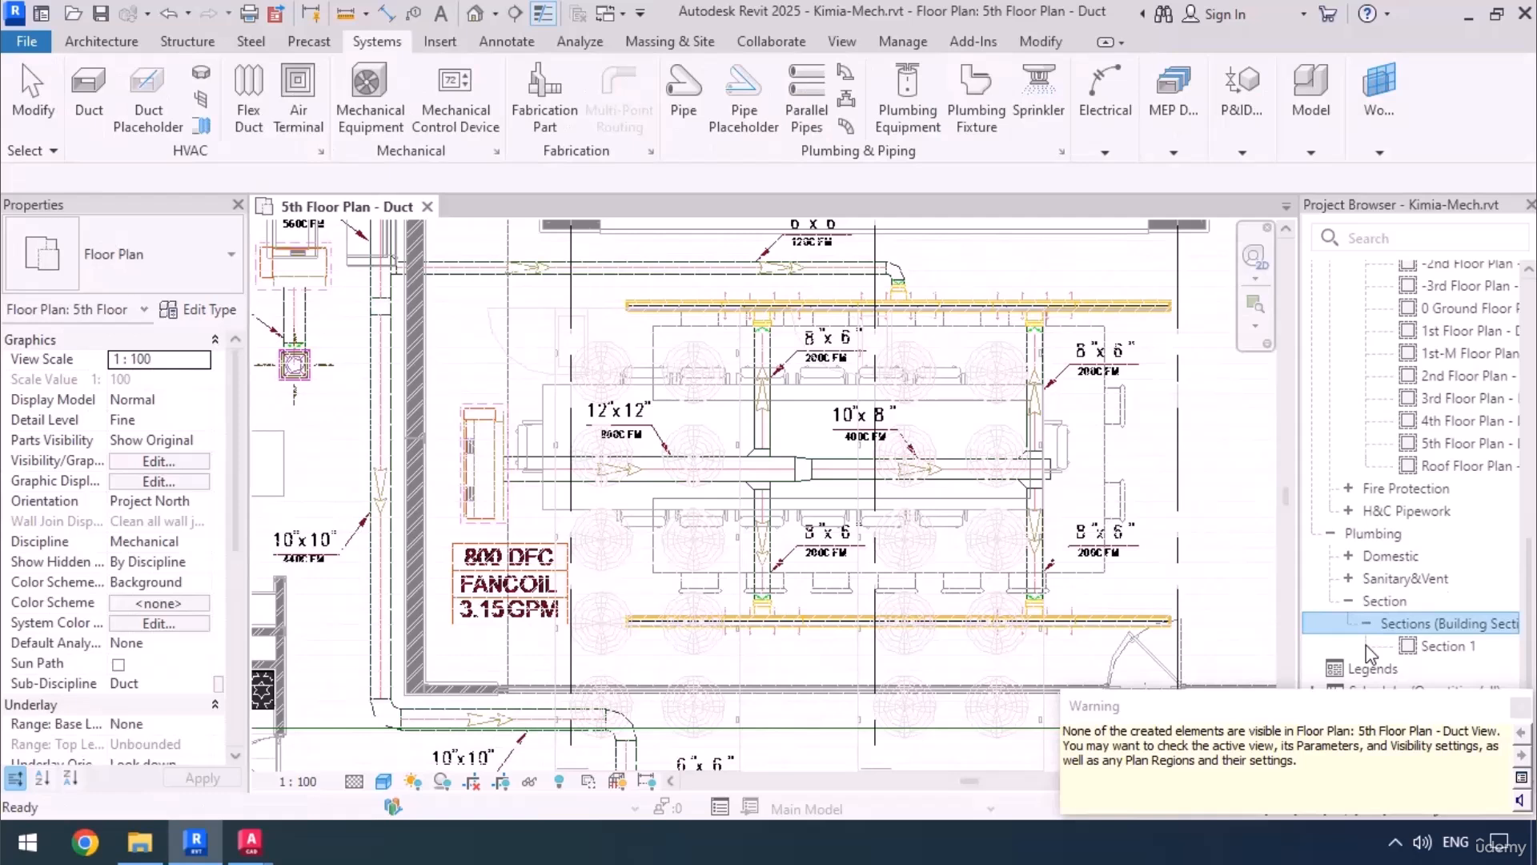
click(1450, 646)
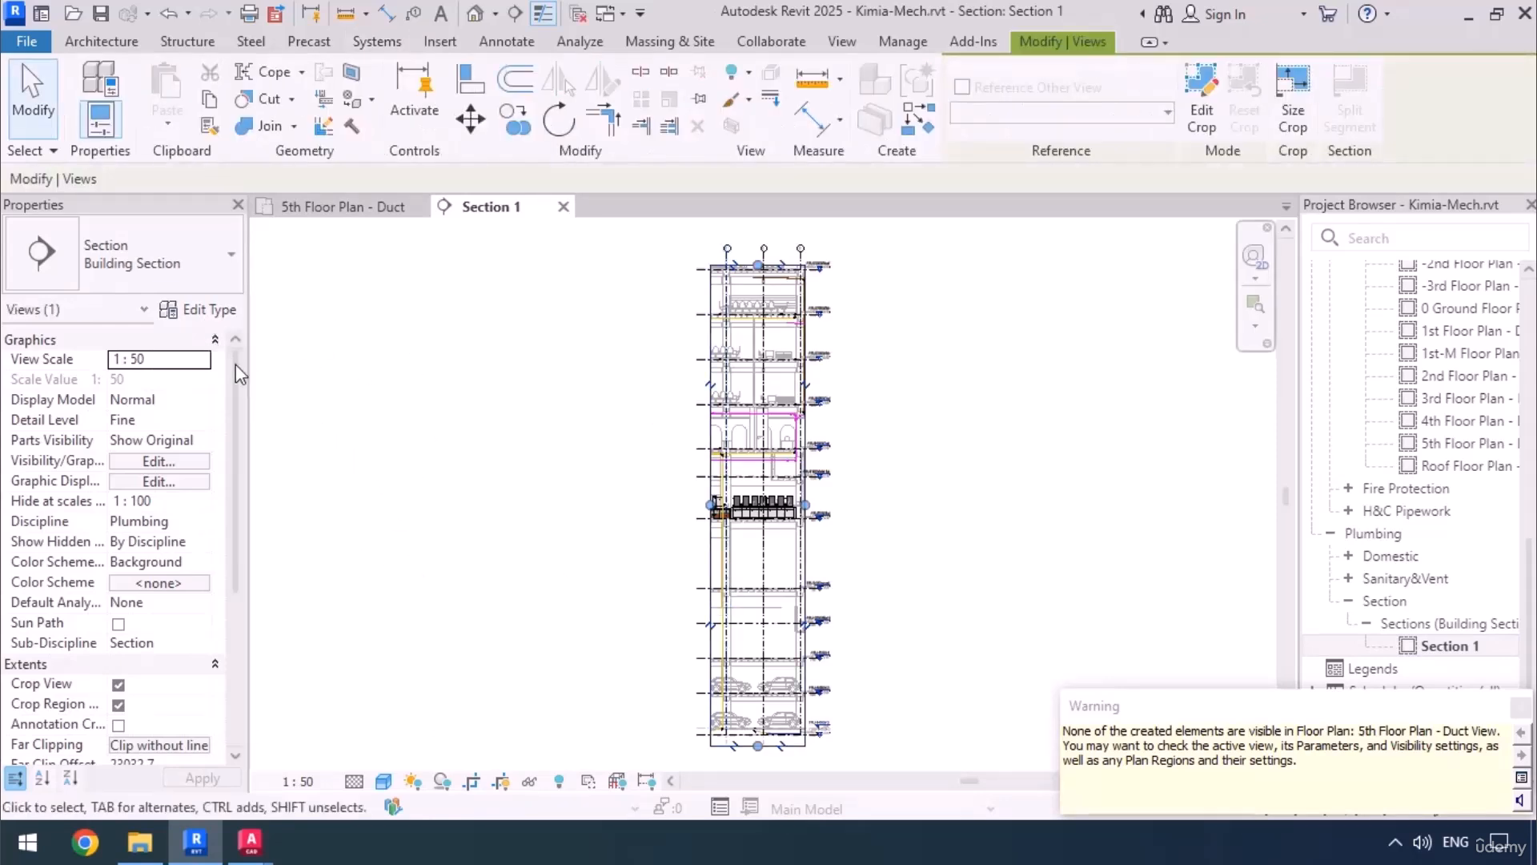
Step: Assign the Section Mechanical view template to new views of the Building Section type
click(200, 309)
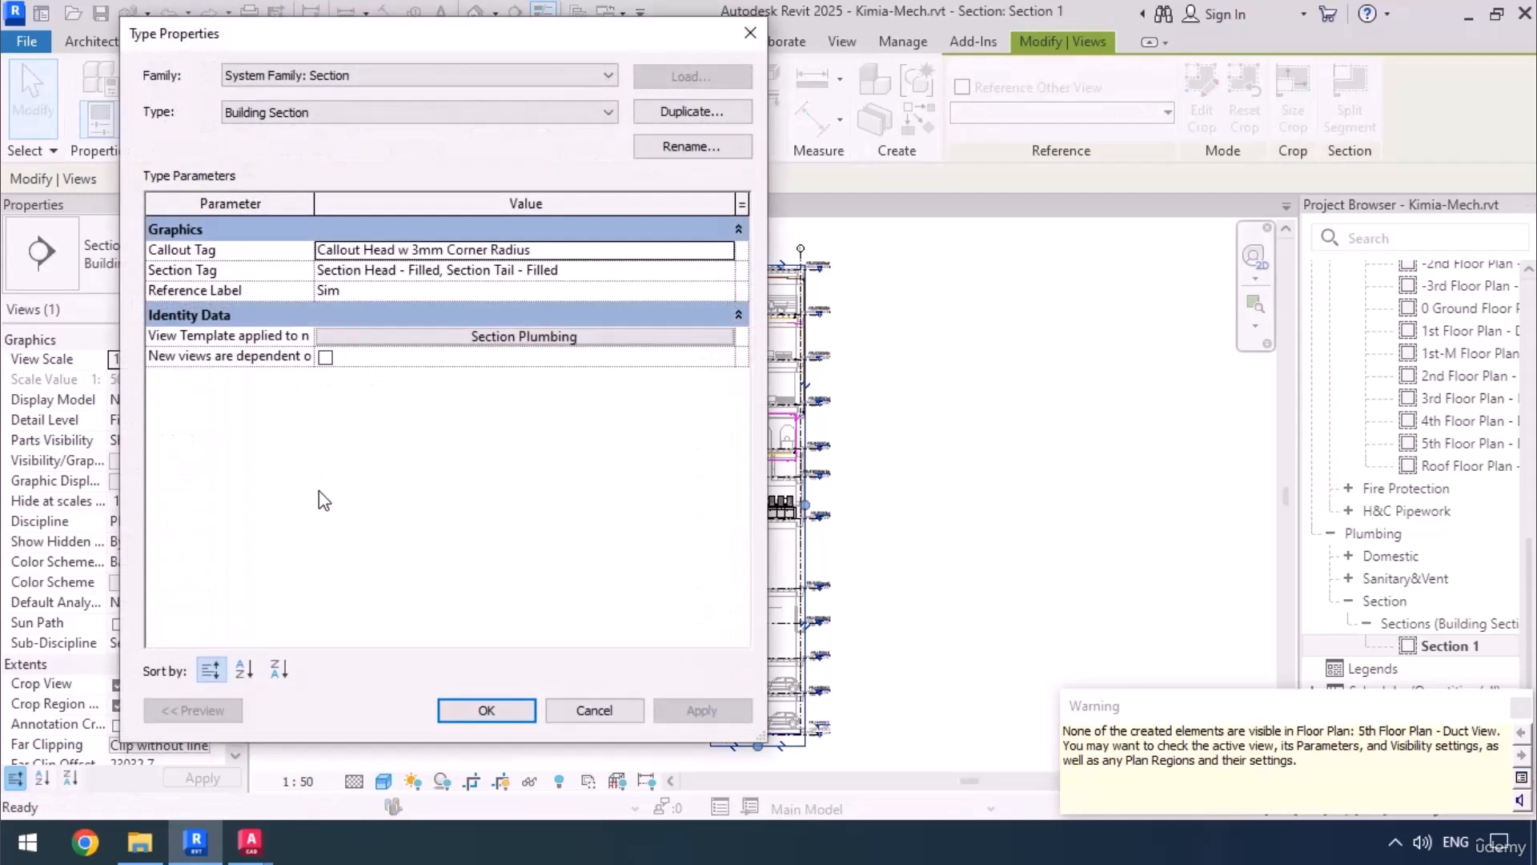
click(519, 337)
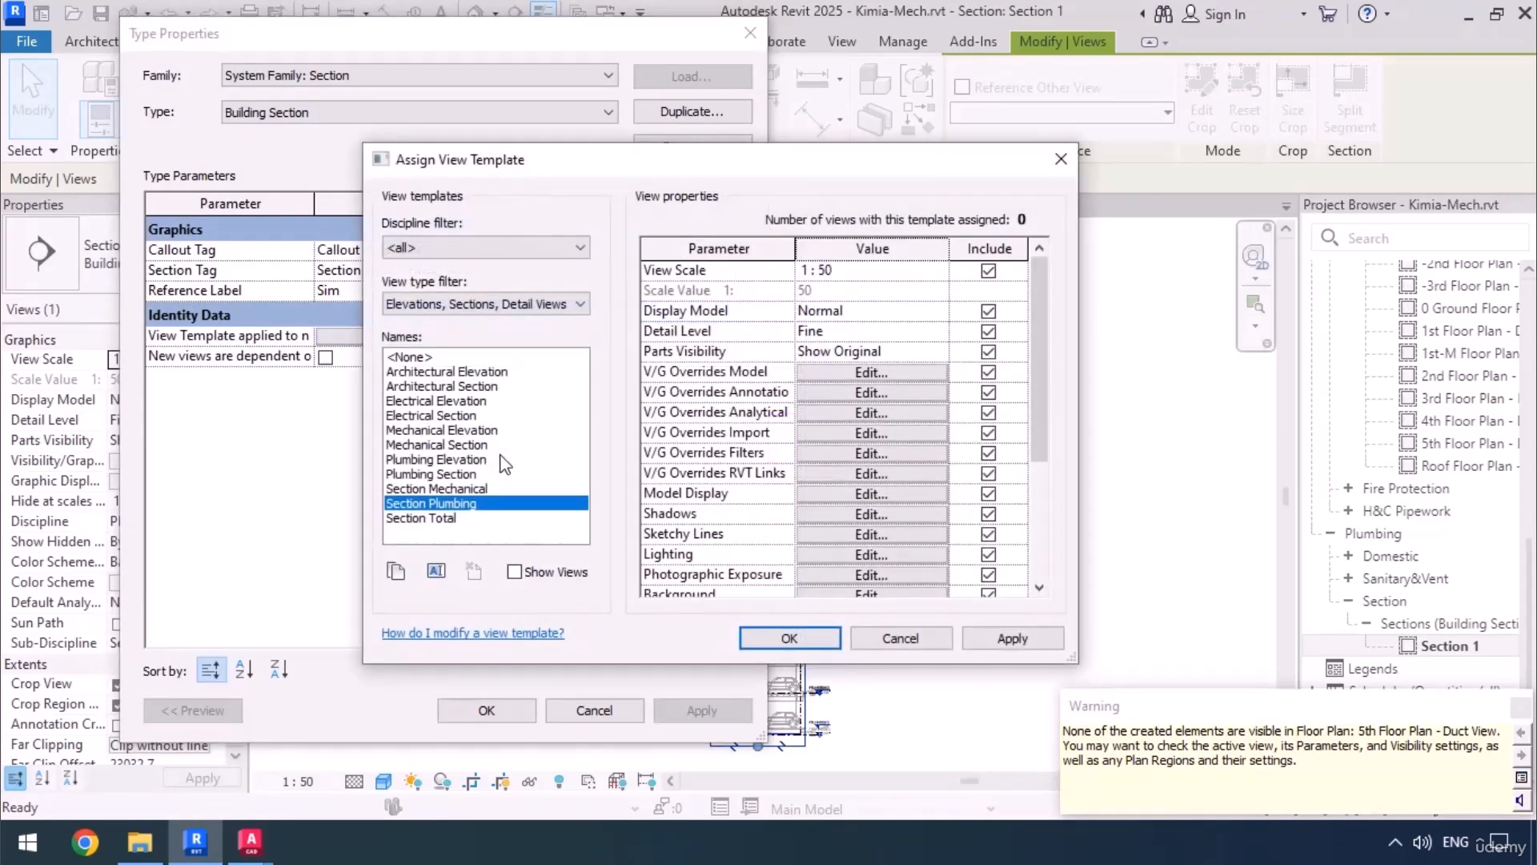
click(481, 489)
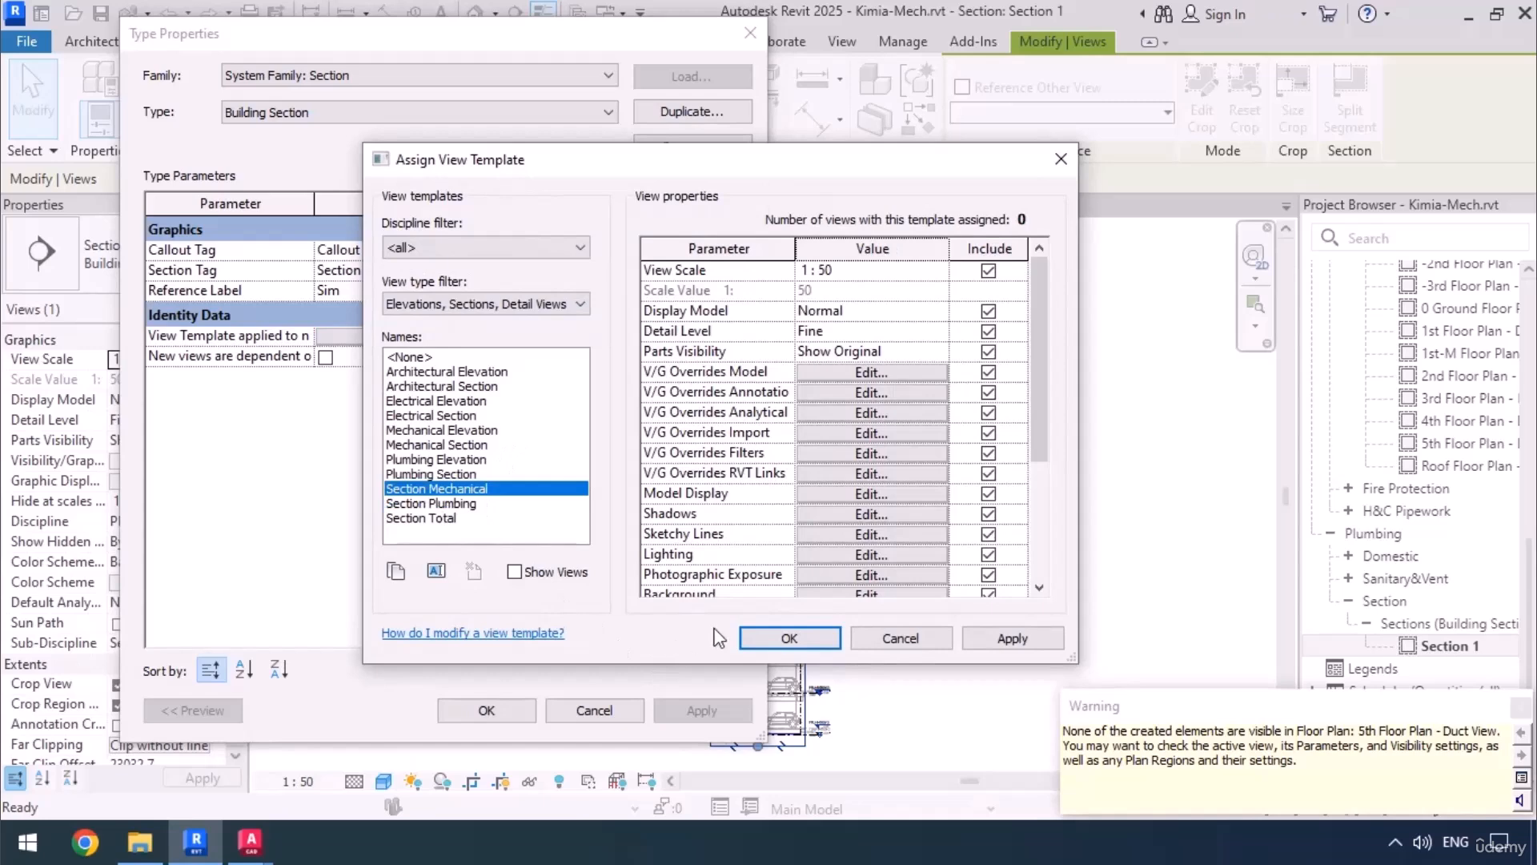
click(787, 638)
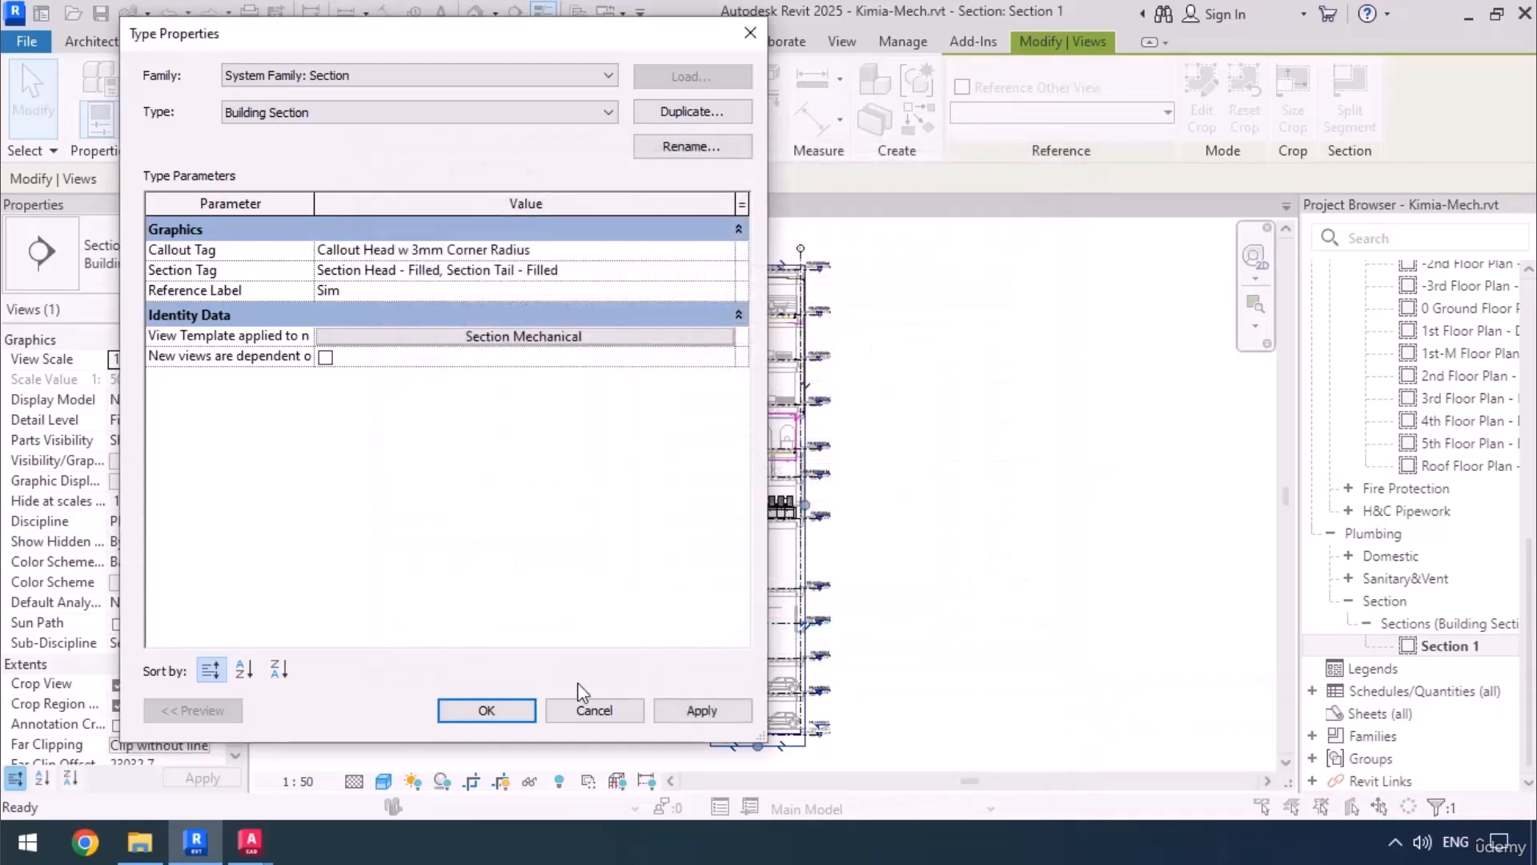
click(449, 719)
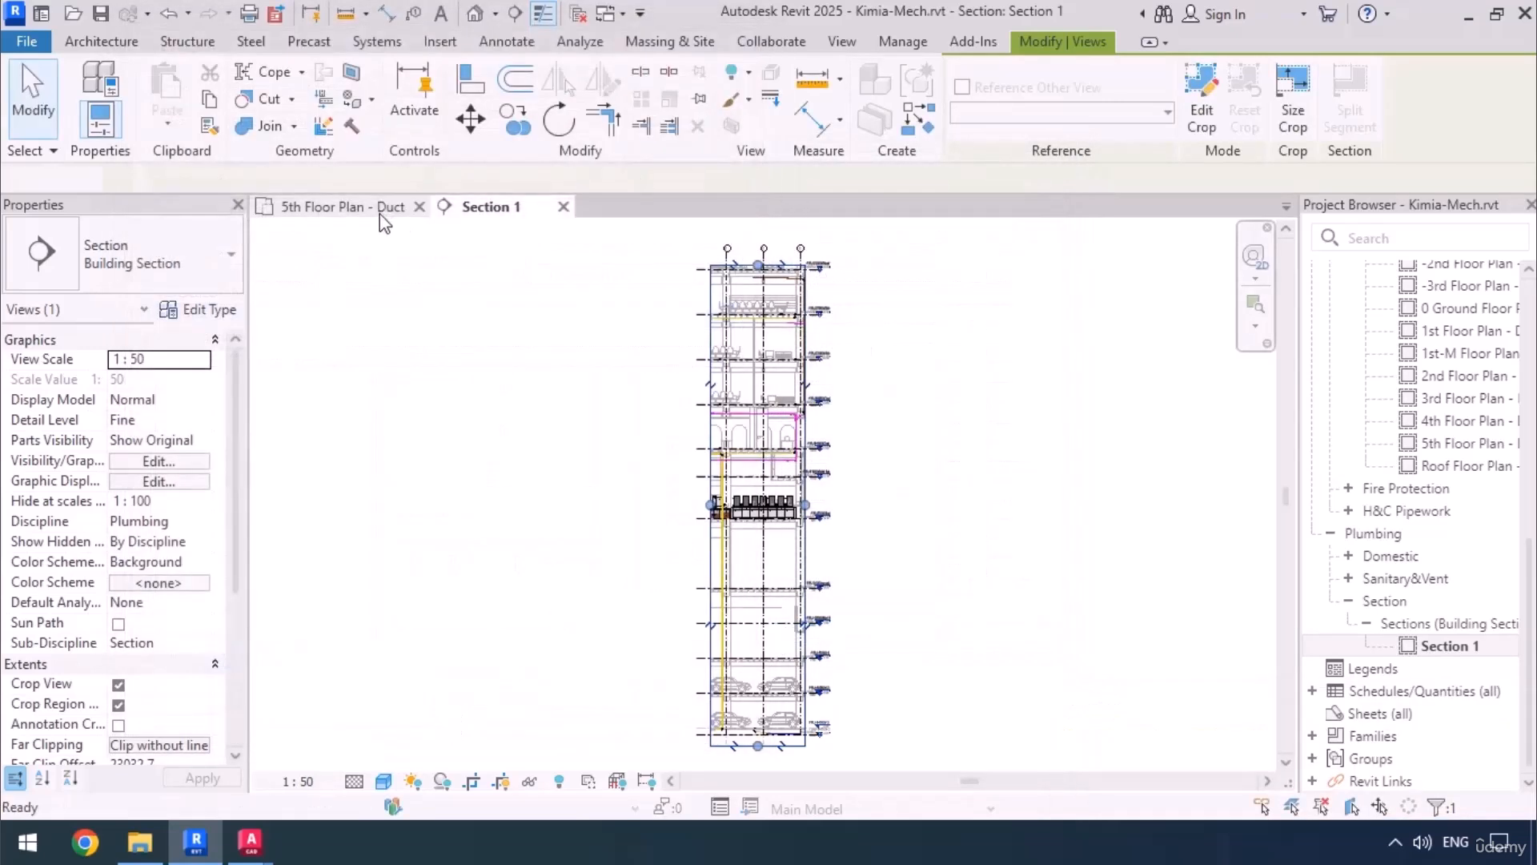
Step: In the 5th floor duct plan, draw a new horizontal building section from the fan coil to grid E, just below the main duct
click(386, 209)
click(516, 14)
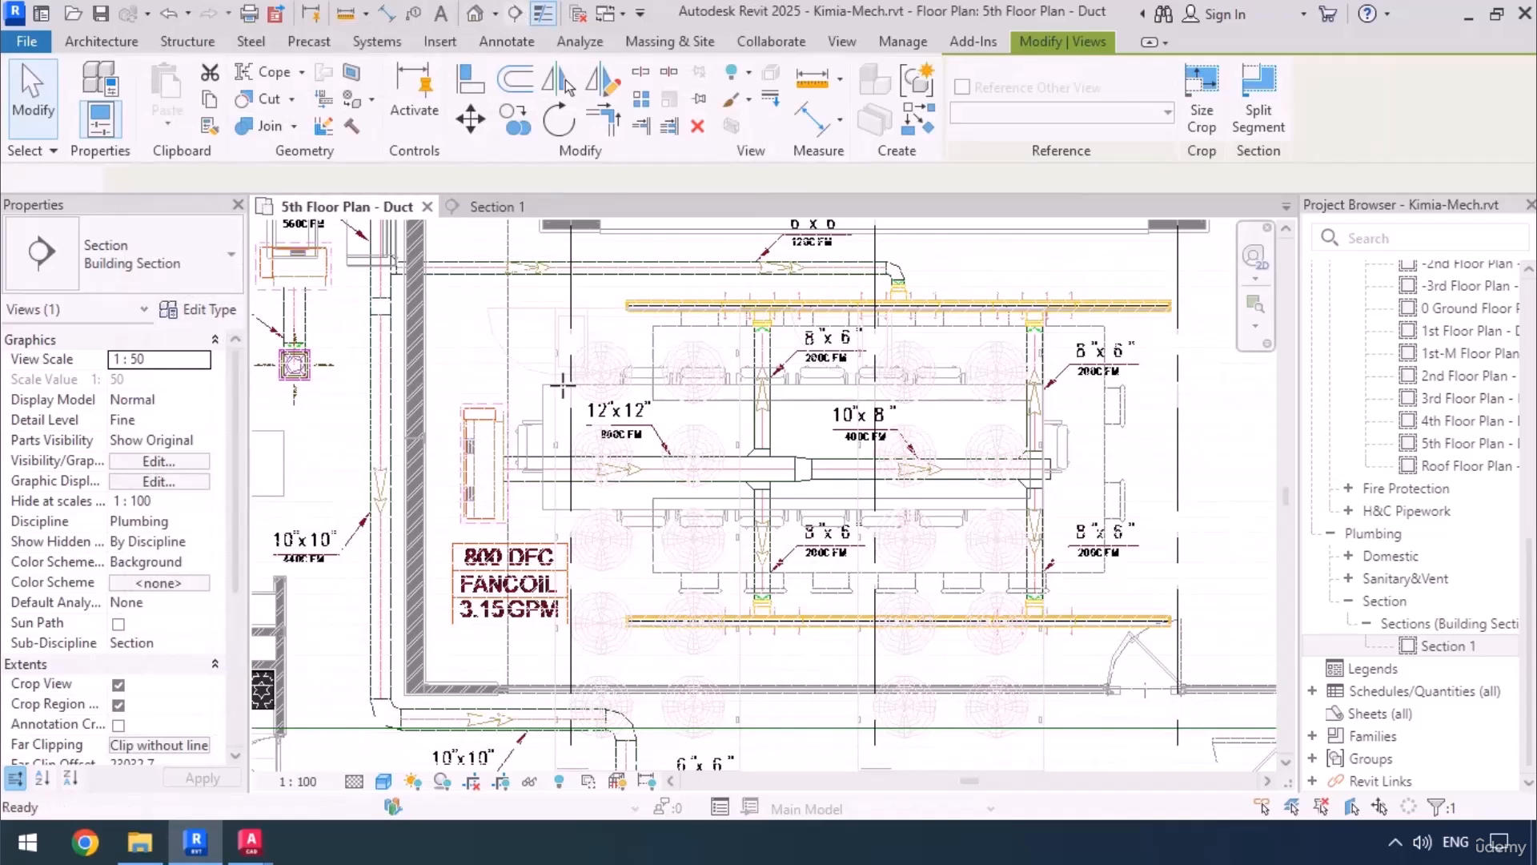
click(467, 492)
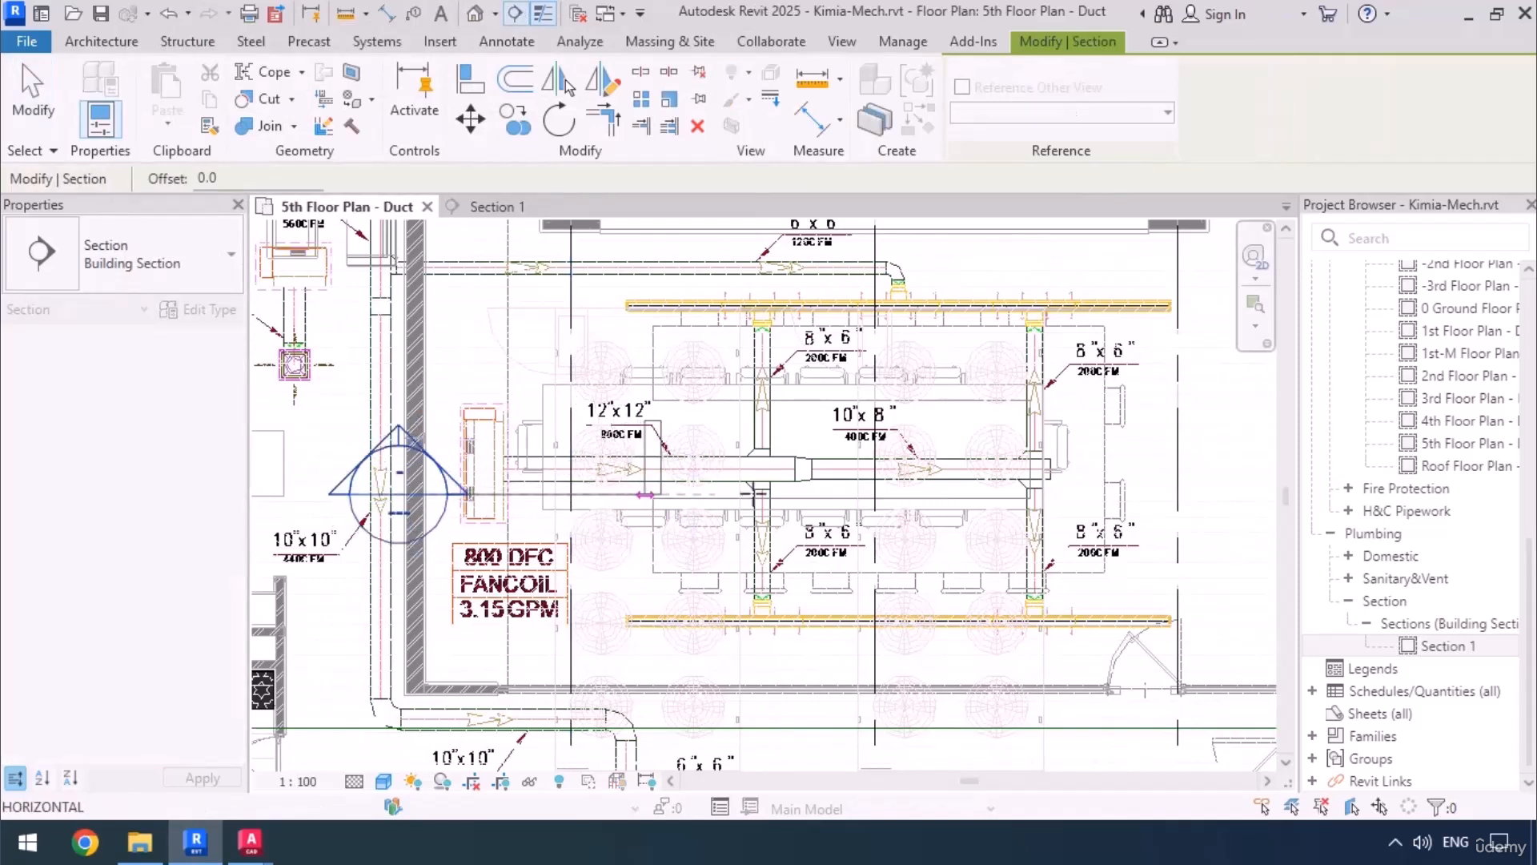
click(1175, 493)
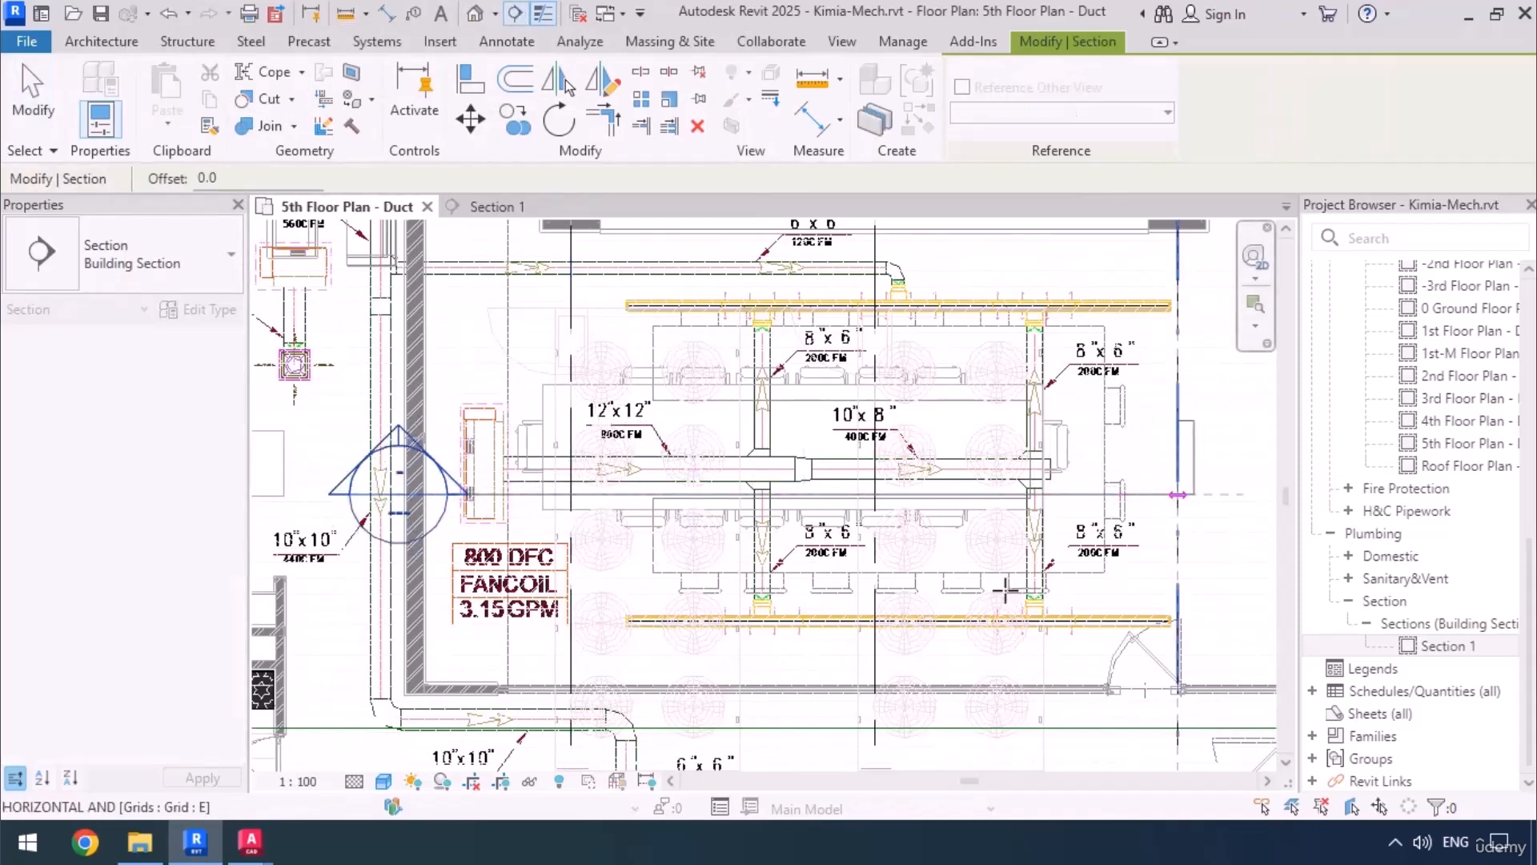
key(Escape)
scroll(801, 609, down, 2)
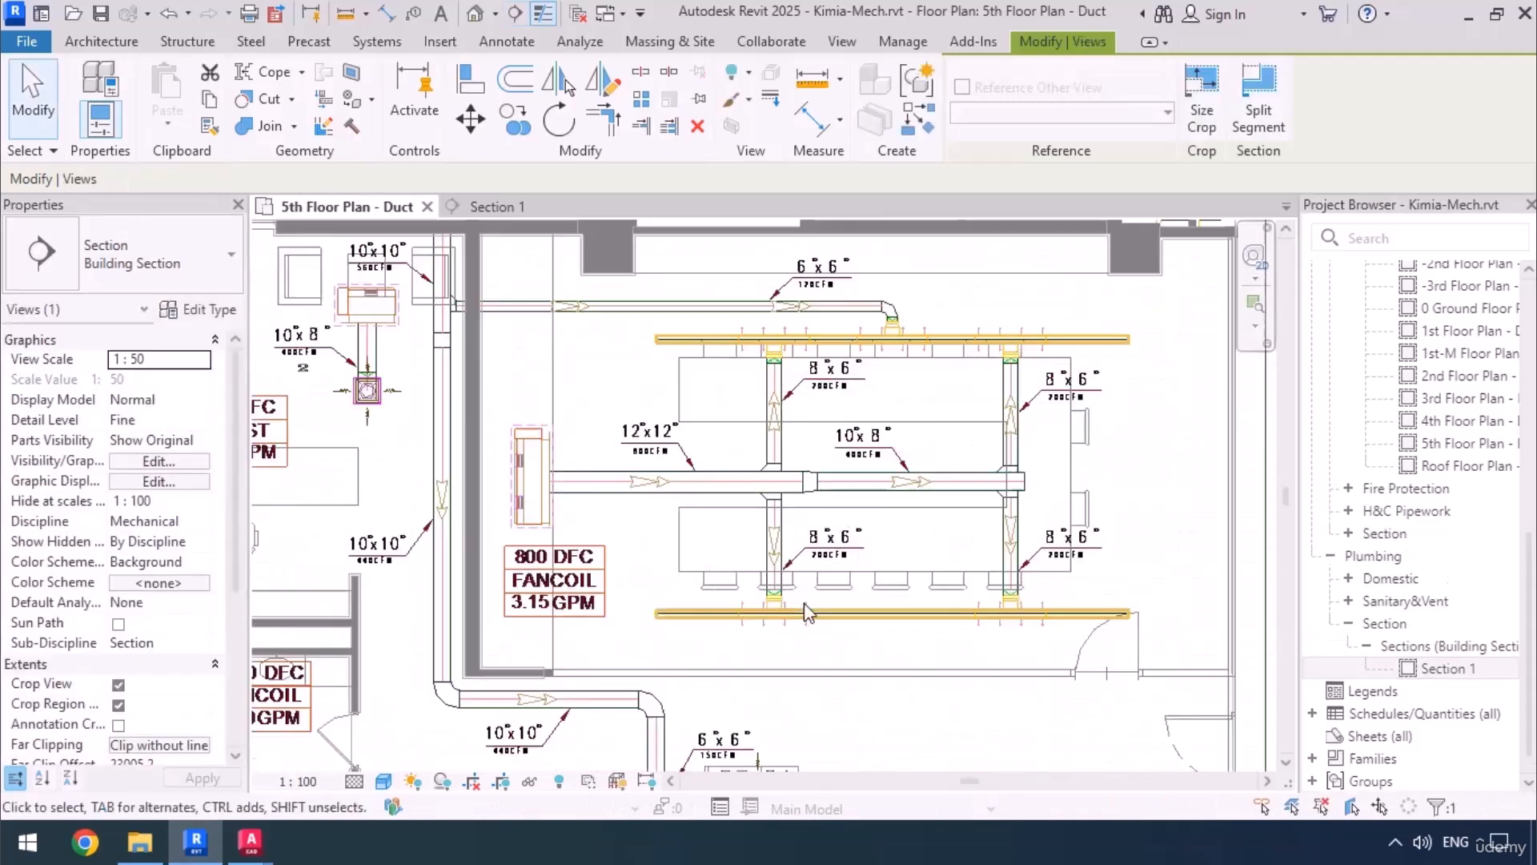
scroll(795, 616, down, 1)
scroll(795, 617, down, 2)
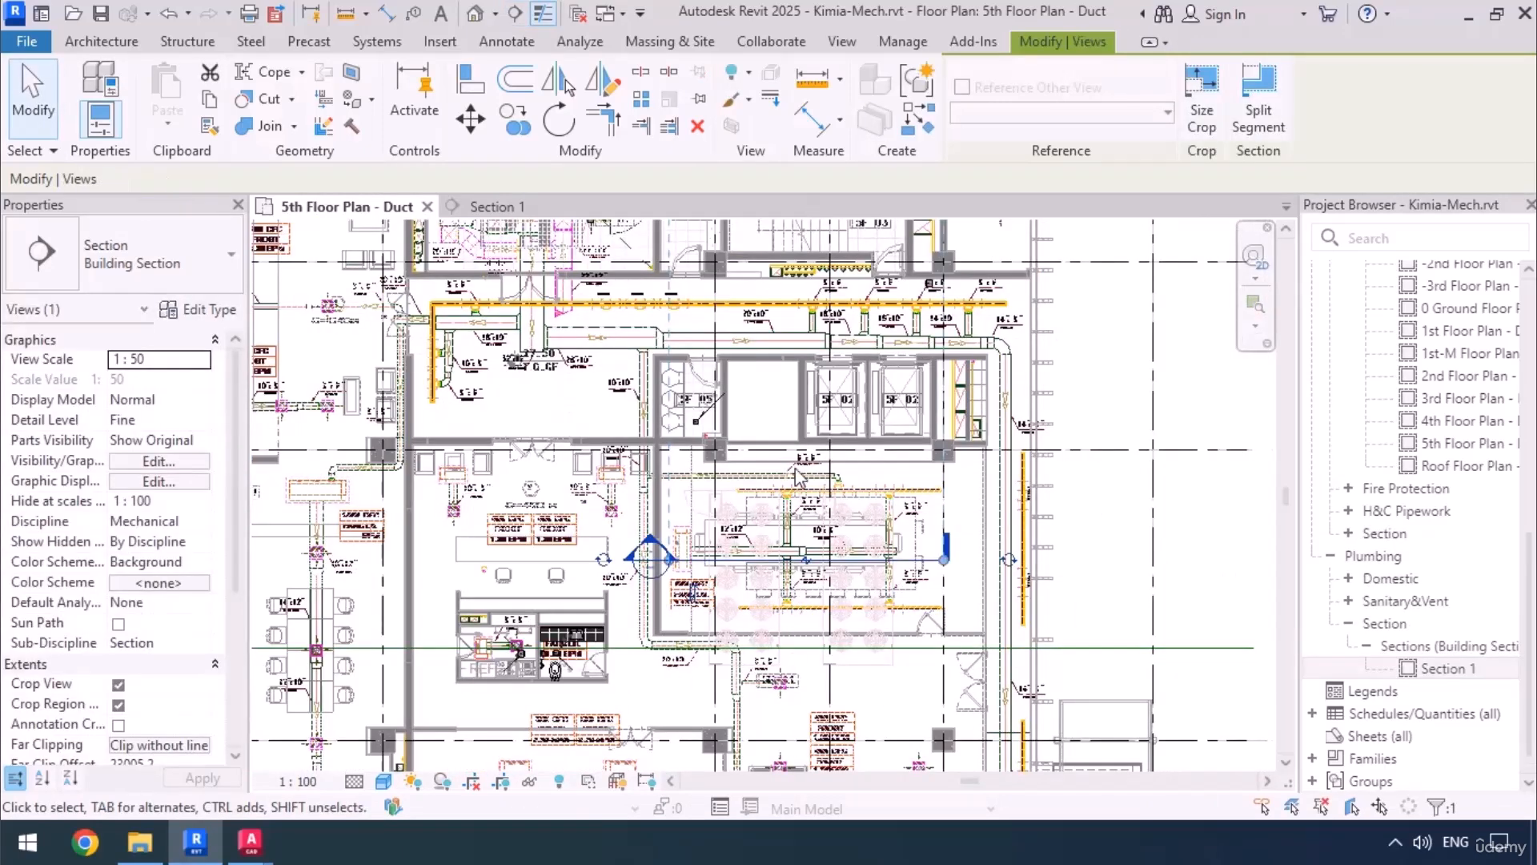
scroll(804, 535, up, 4)
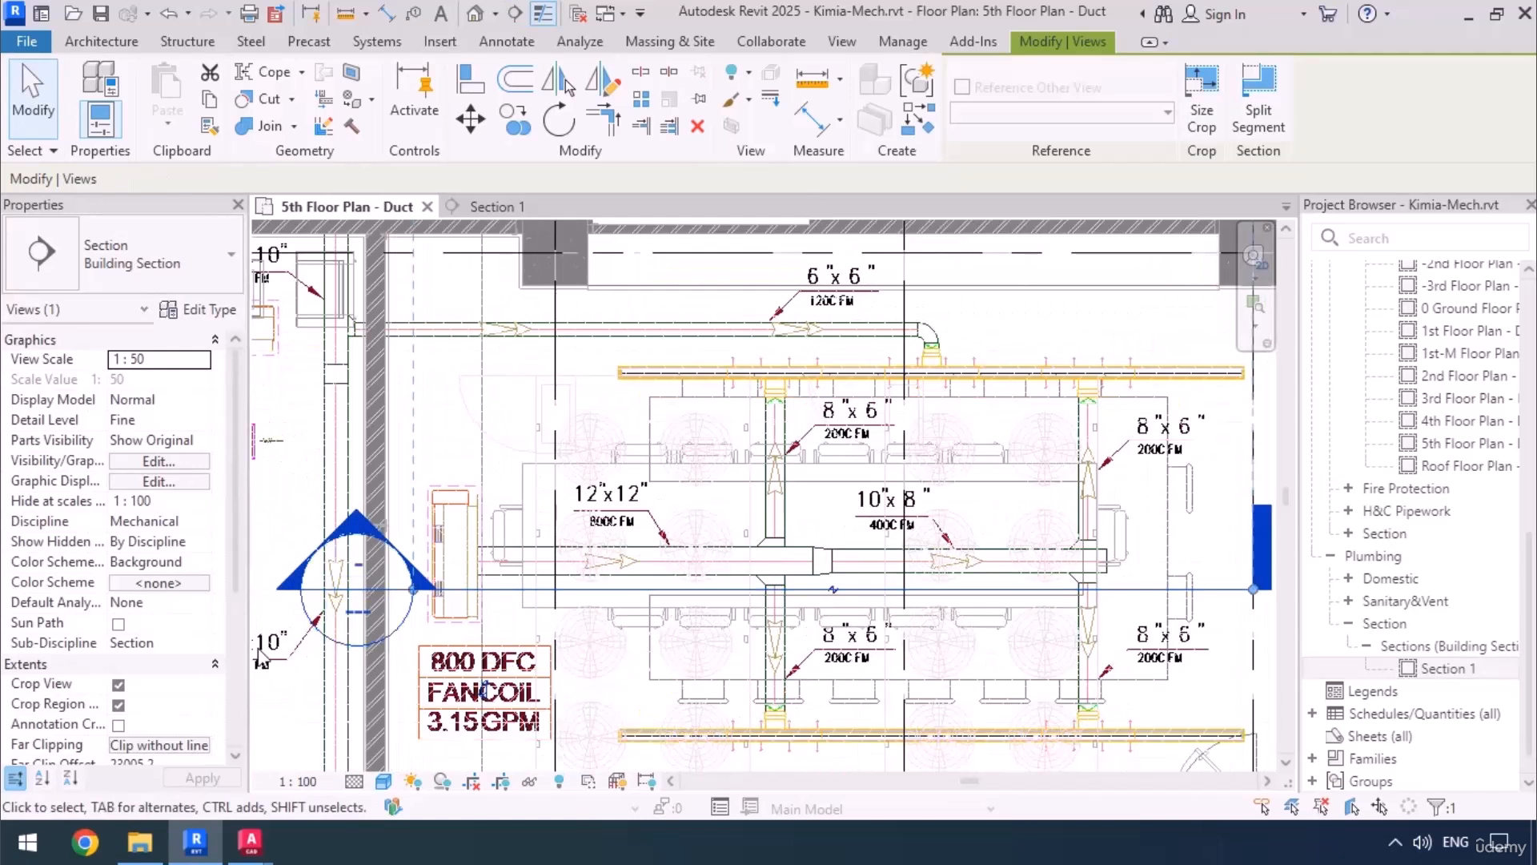
Step: Set the new section's Far Clip Offset to 2000, and pull its far clip boundary in to about 734 mm, just beyond the main duct
scroll(168, 708, down, 1)
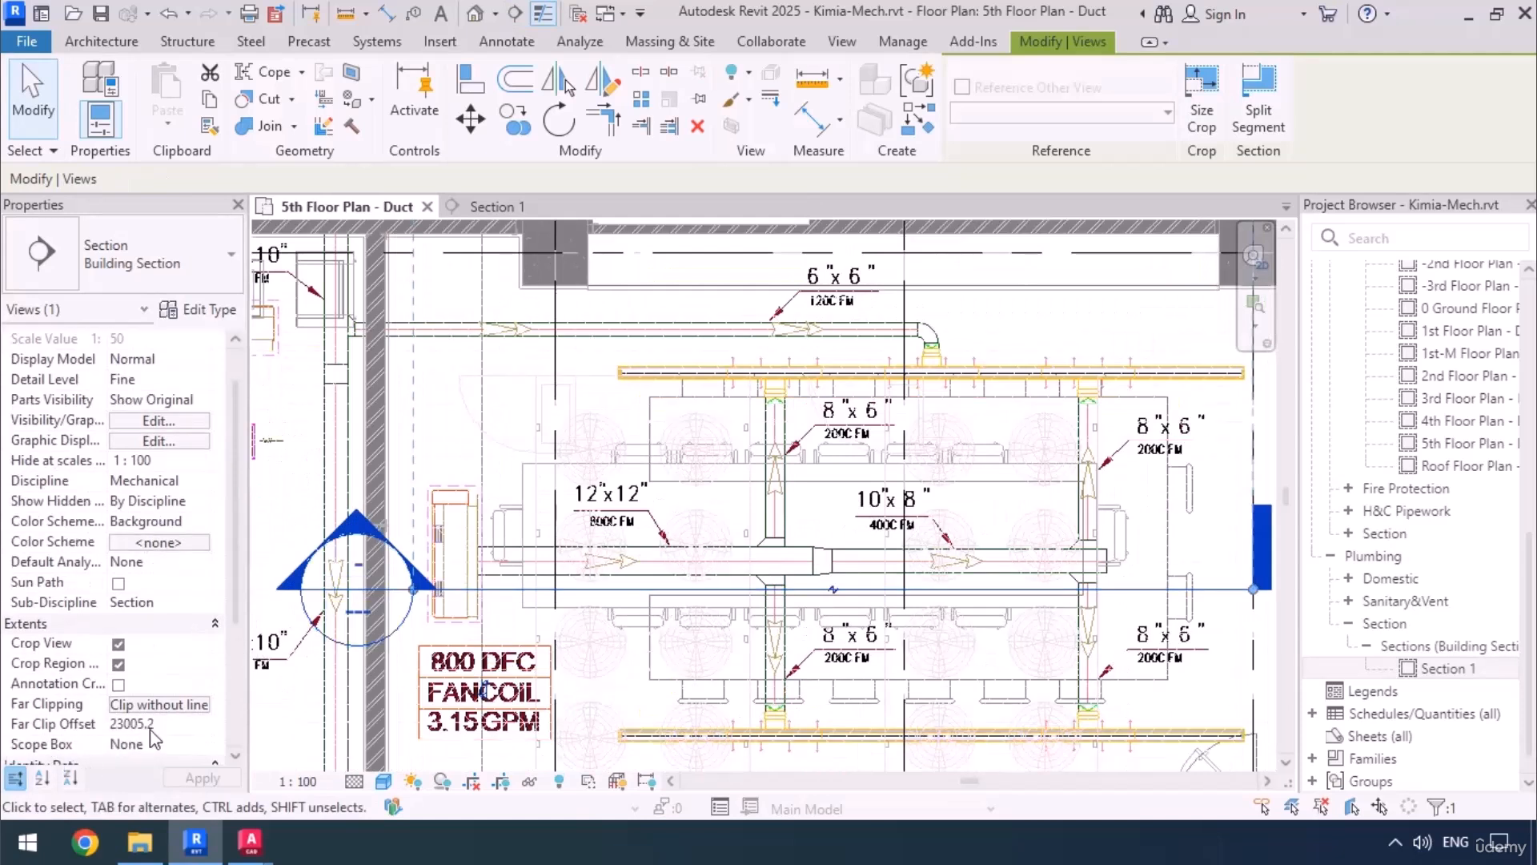
click(176, 724)
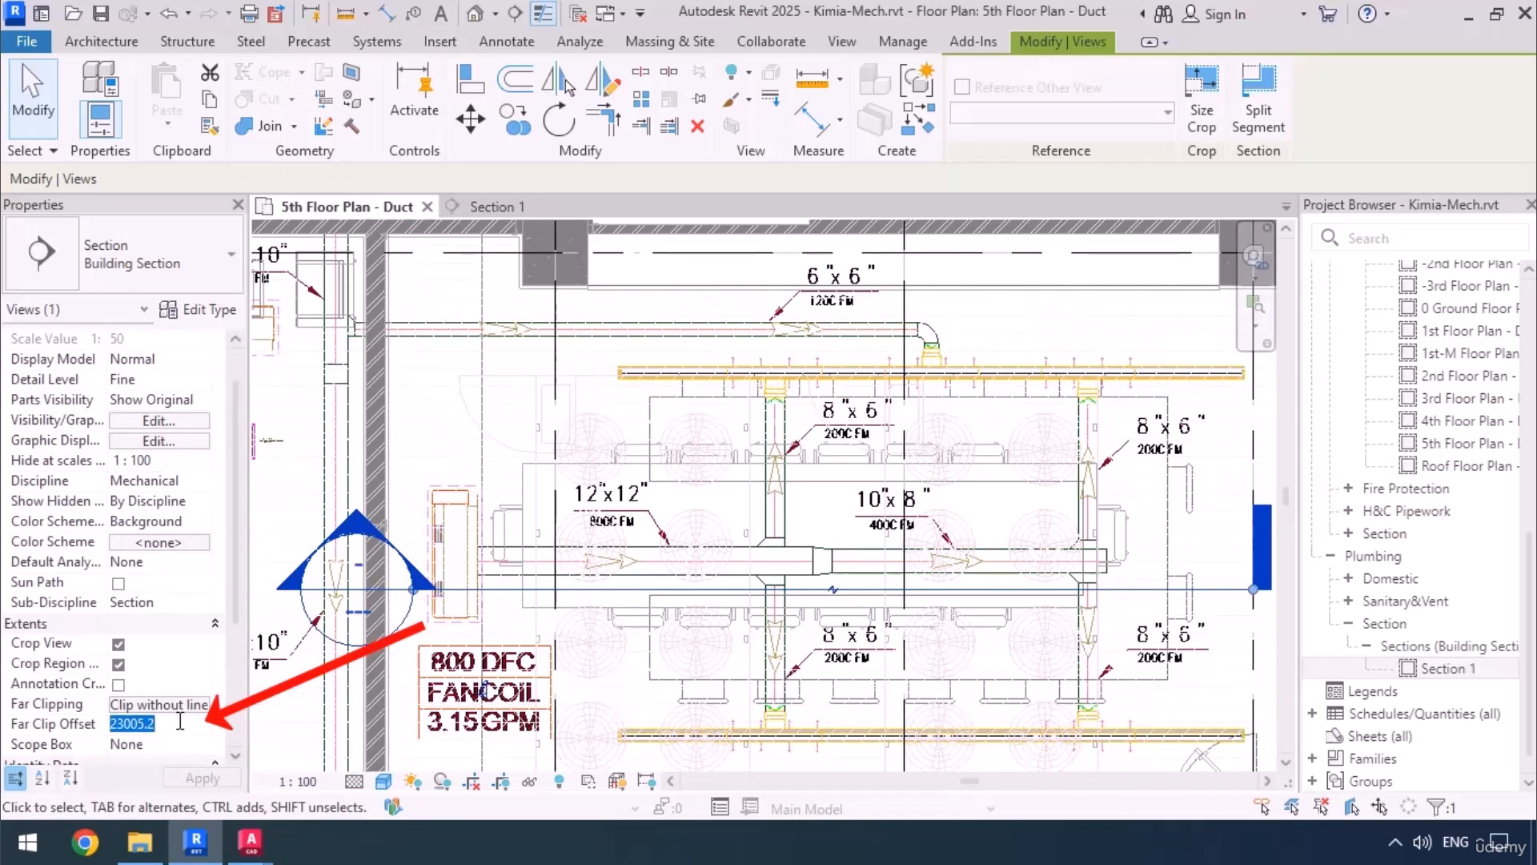
text(2)
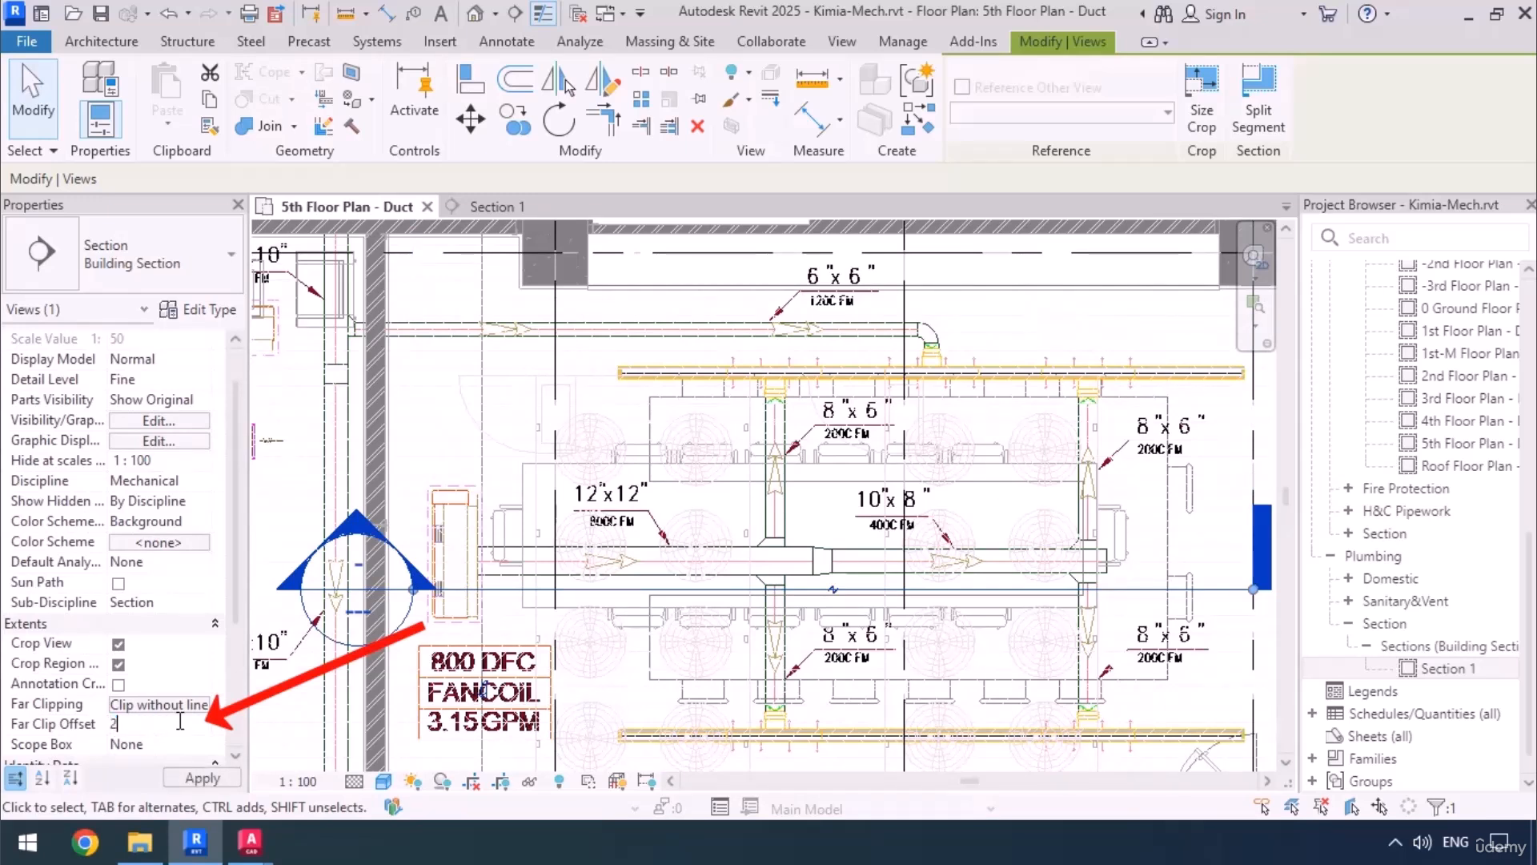
text(000)
key(Return)
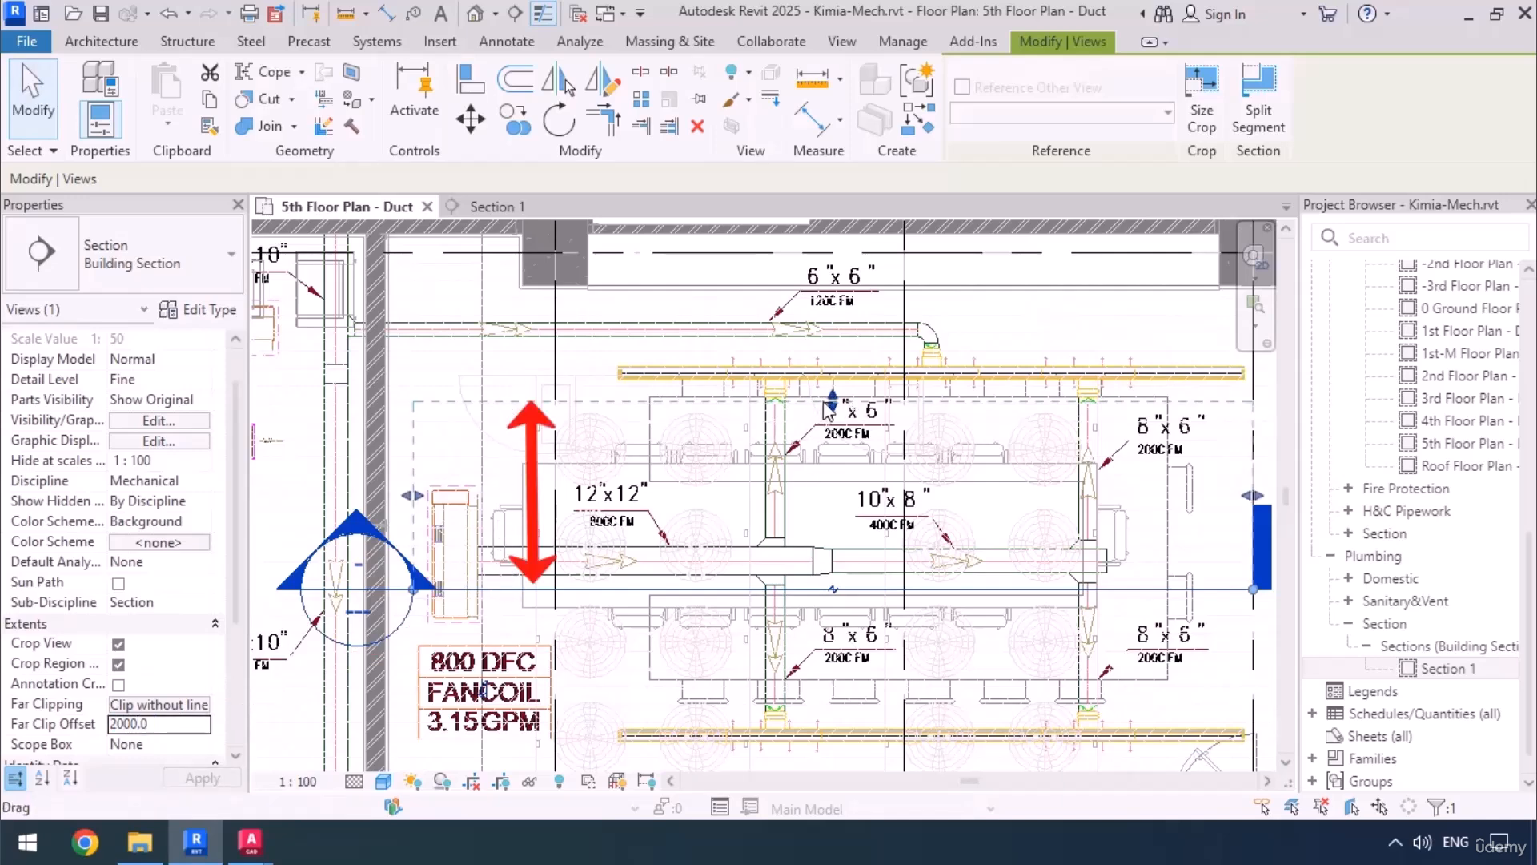
drag(832, 398, 837, 525)
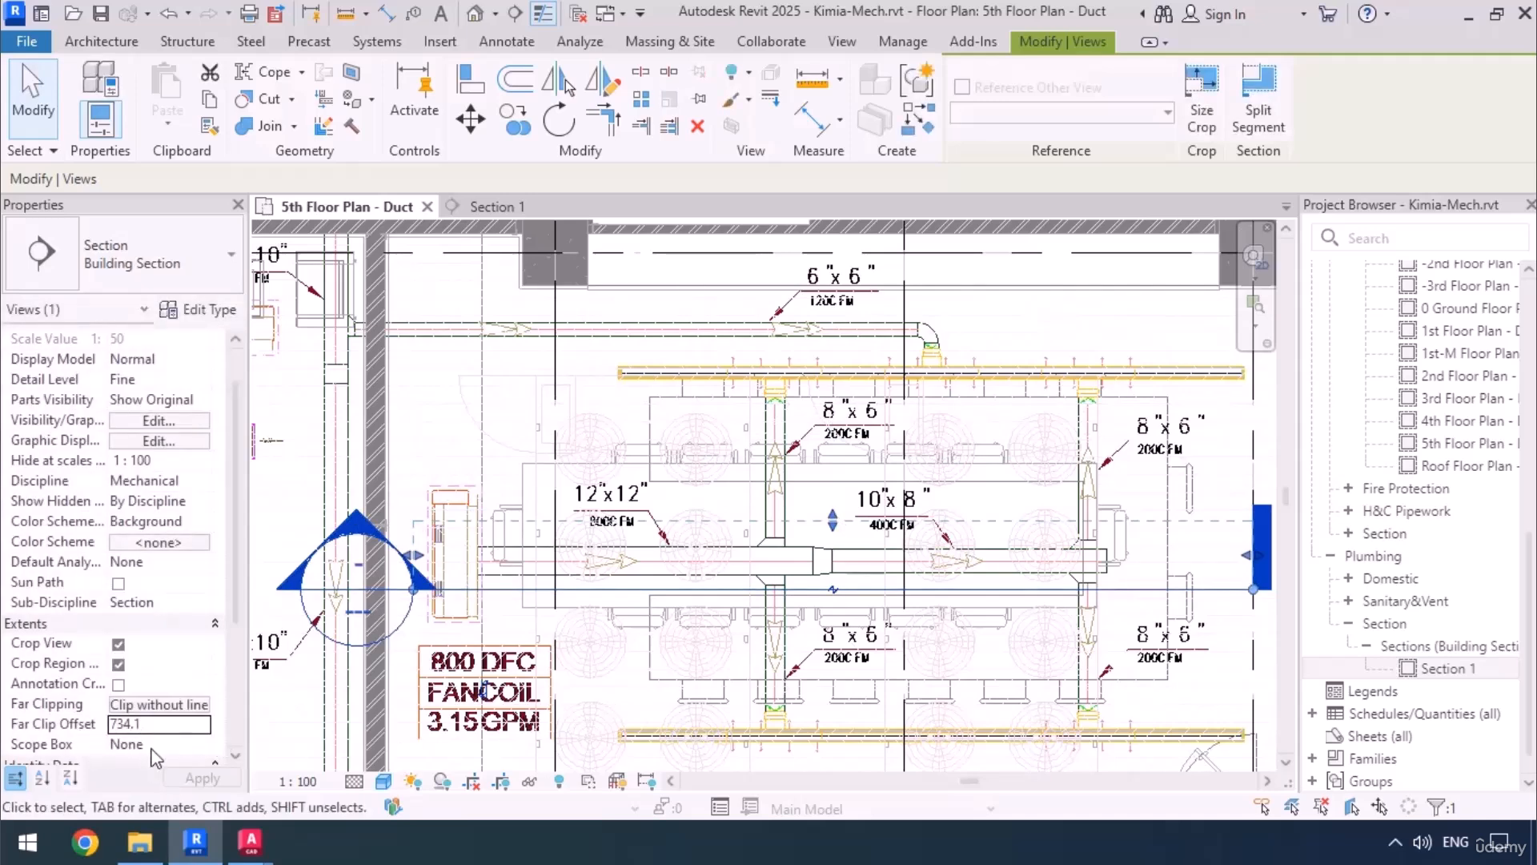
Step: Open the new section's own view at the space between the 5th floor and the roof
right_click(612, 586)
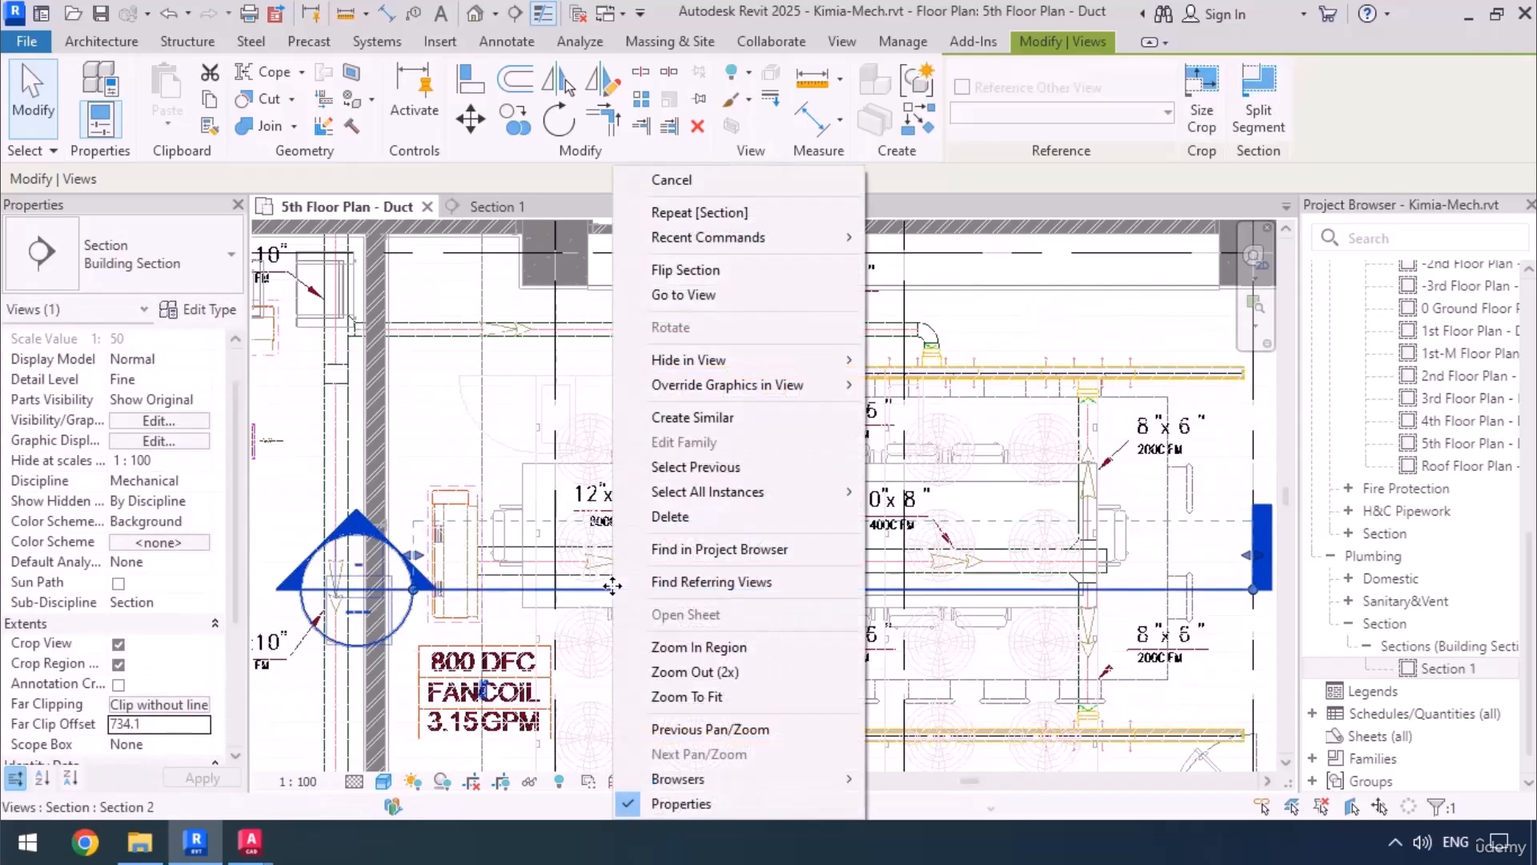
click(663, 297)
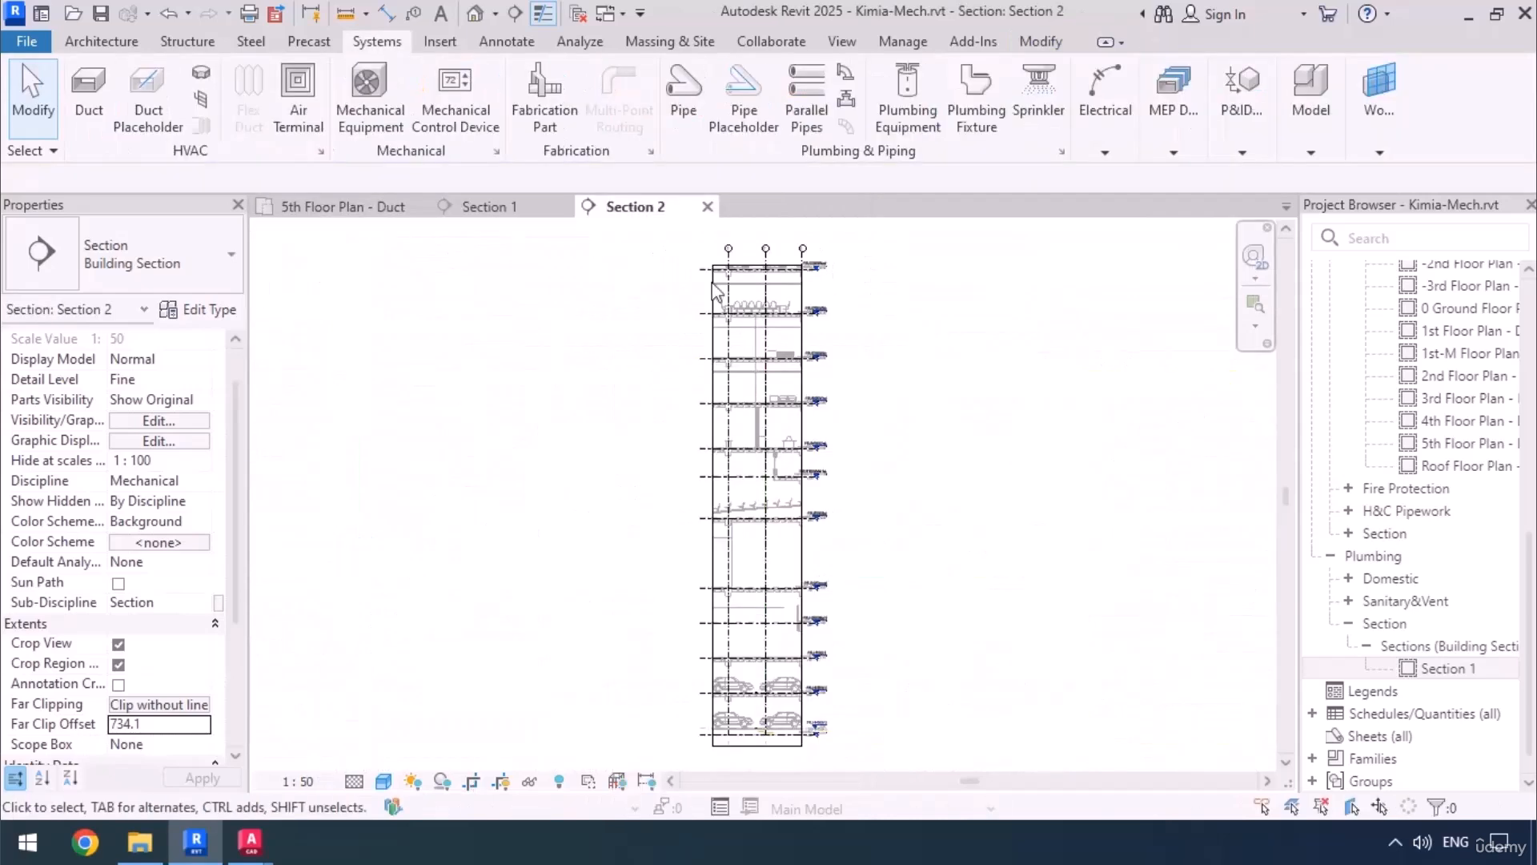
scroll(761, 285, up, 5)
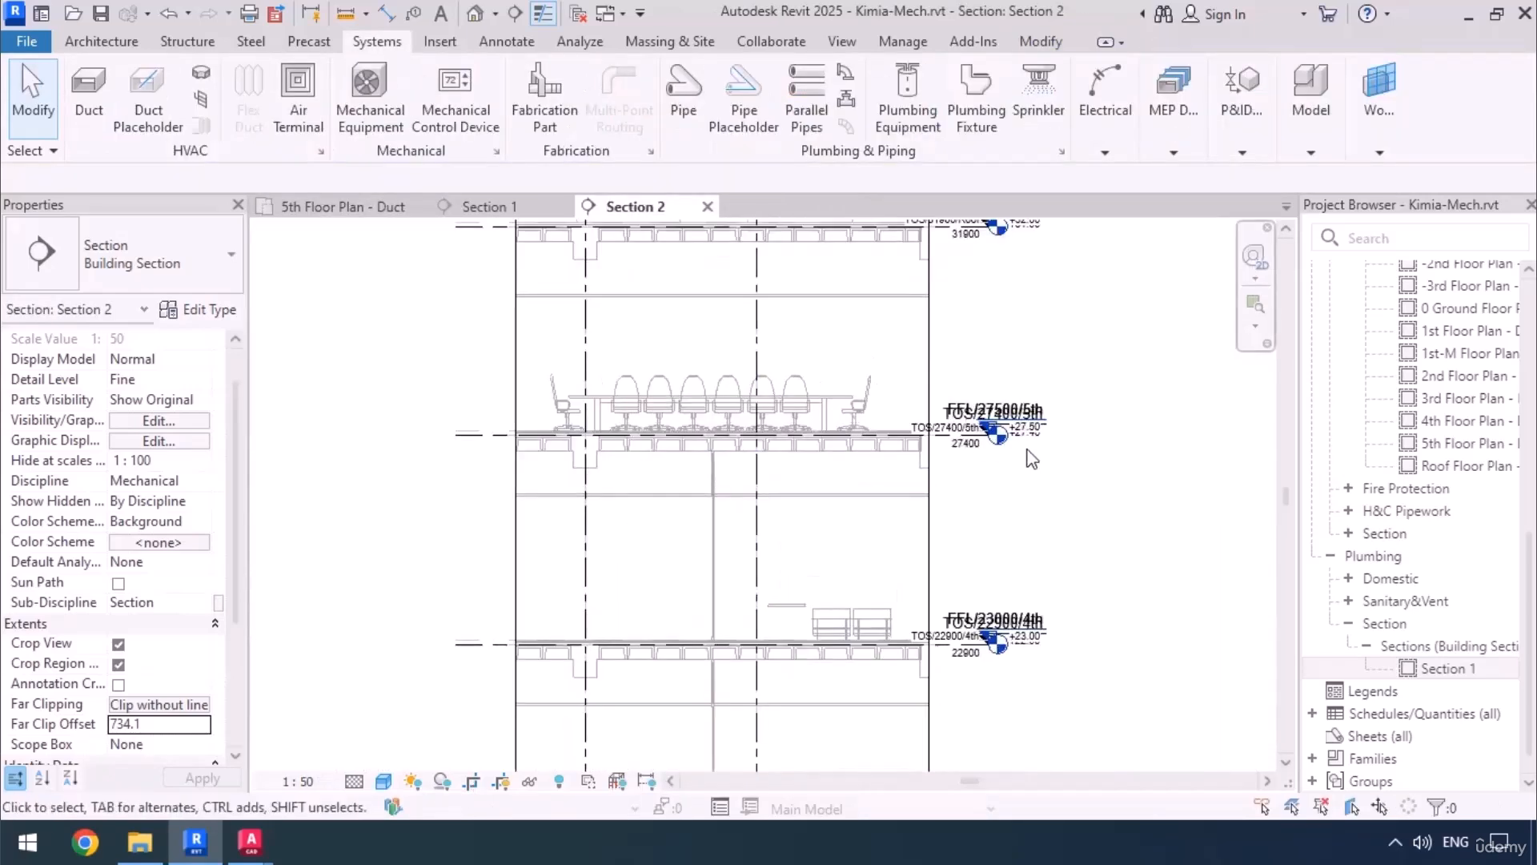
middle_drag(1032, 457, 1064, 587)
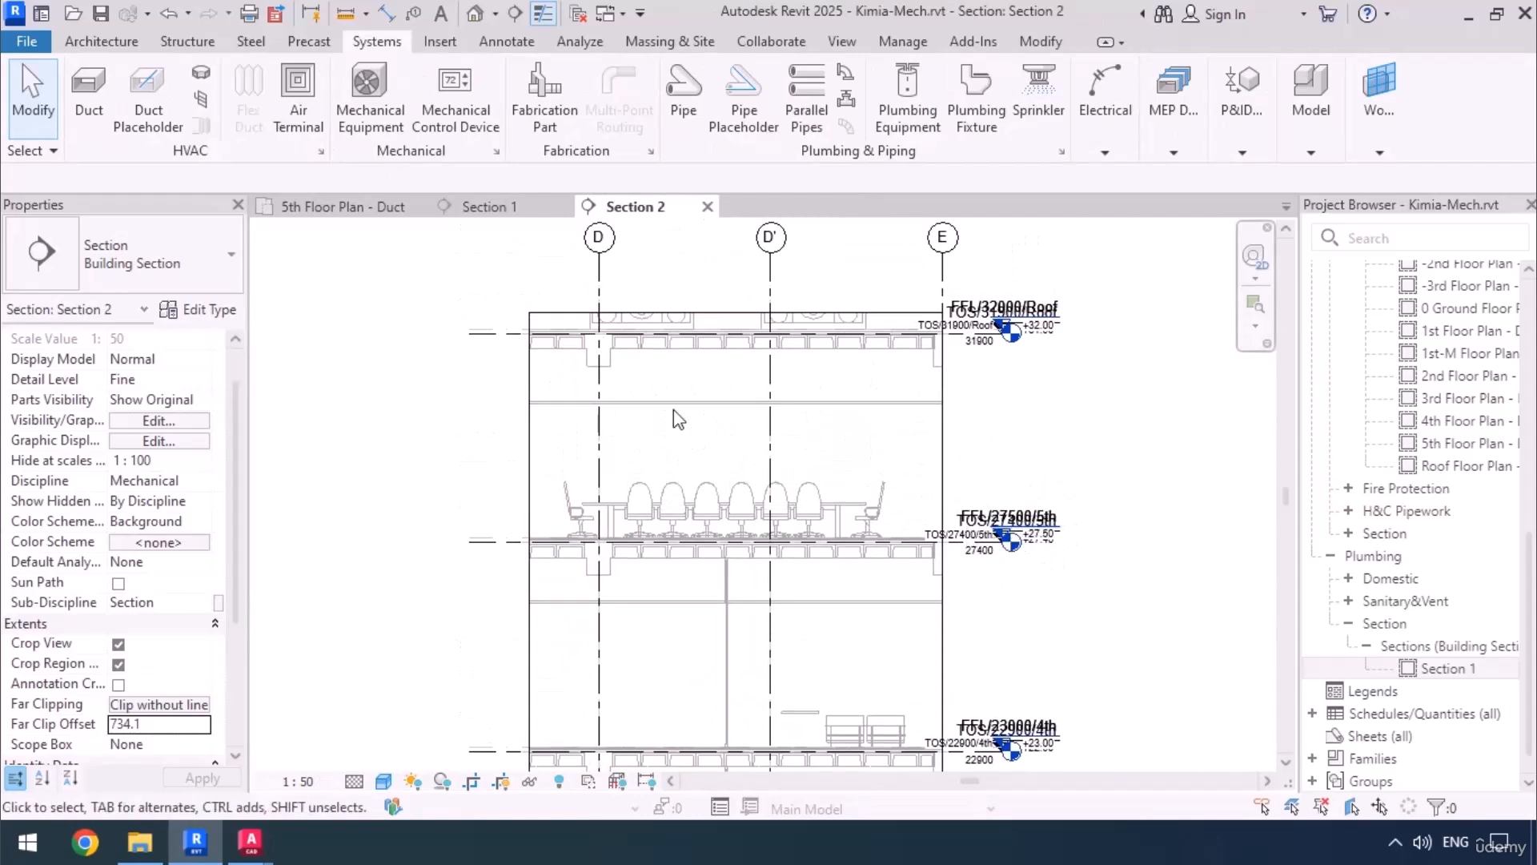
scroll(675, 410, up, 2)
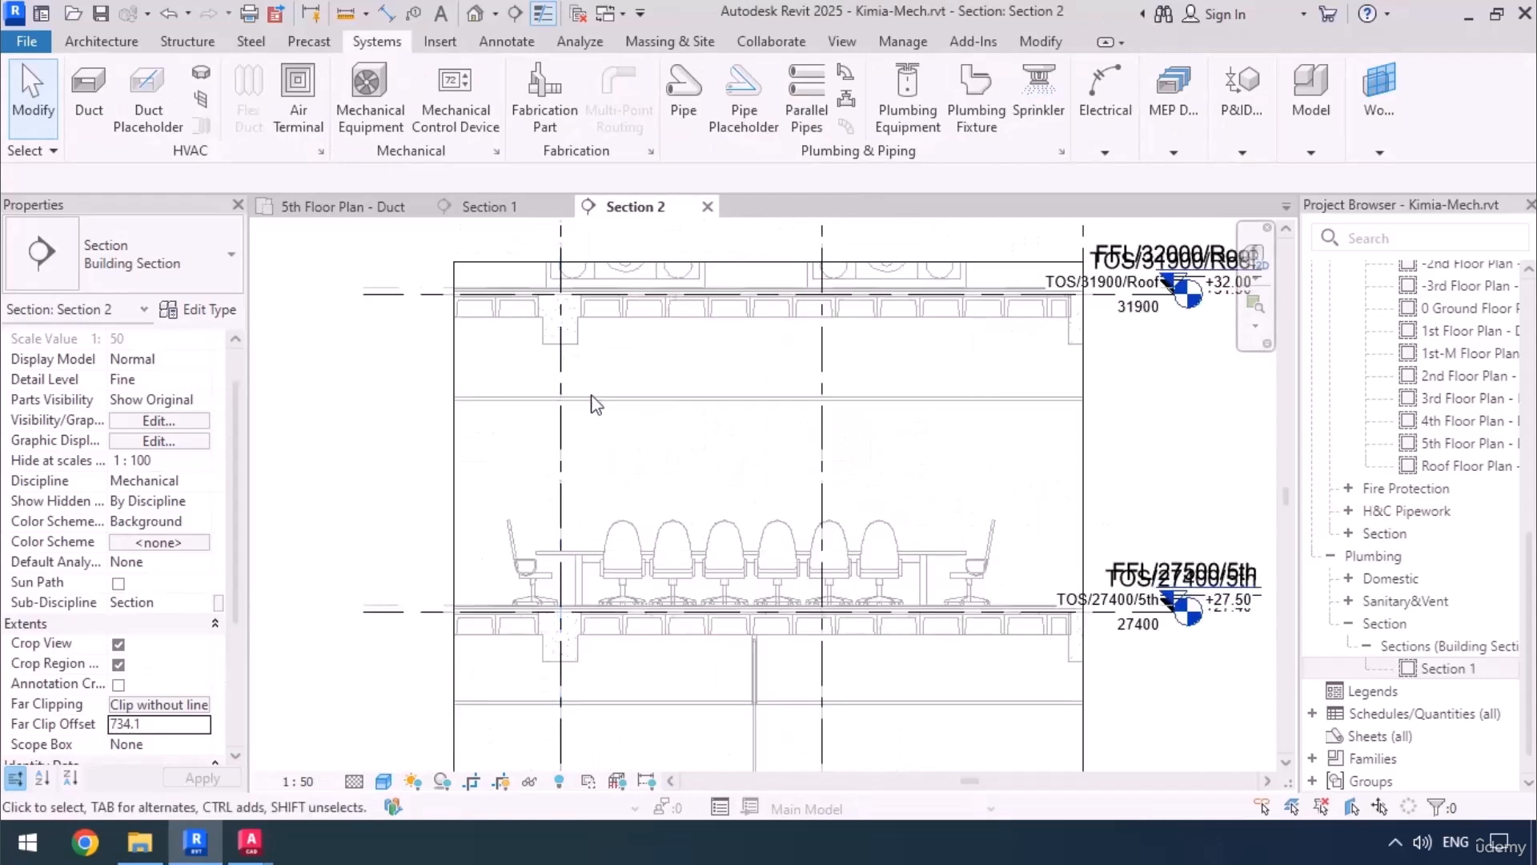
middle_drag(689, 418, 671, 448)
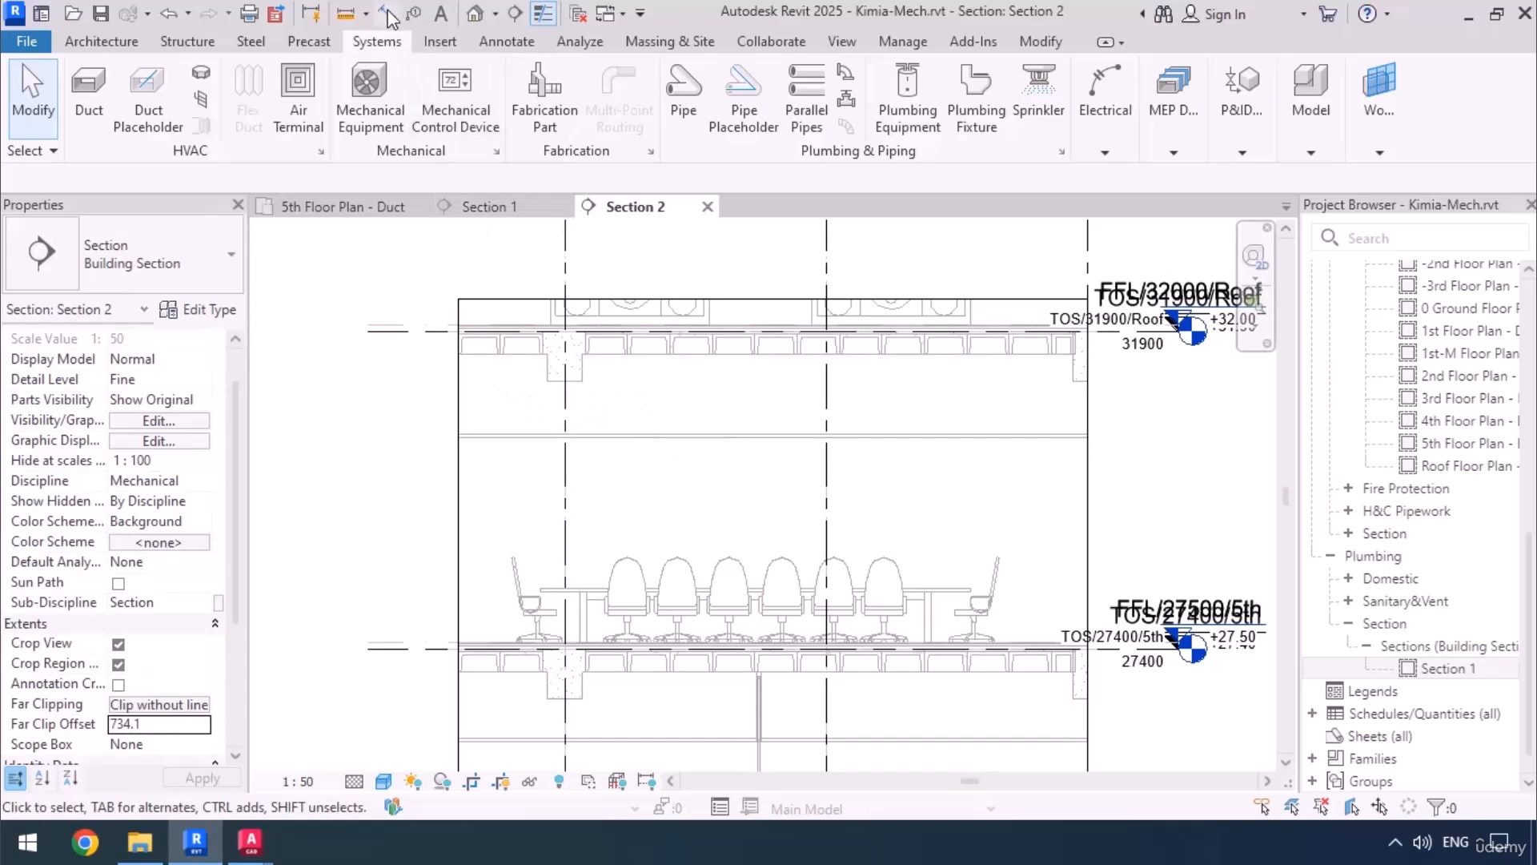
Step: Add an aligned dimension from the underside of the roof beam to the 5th floor level, and return to the 5th floor duct plan
key(d)
key(i)
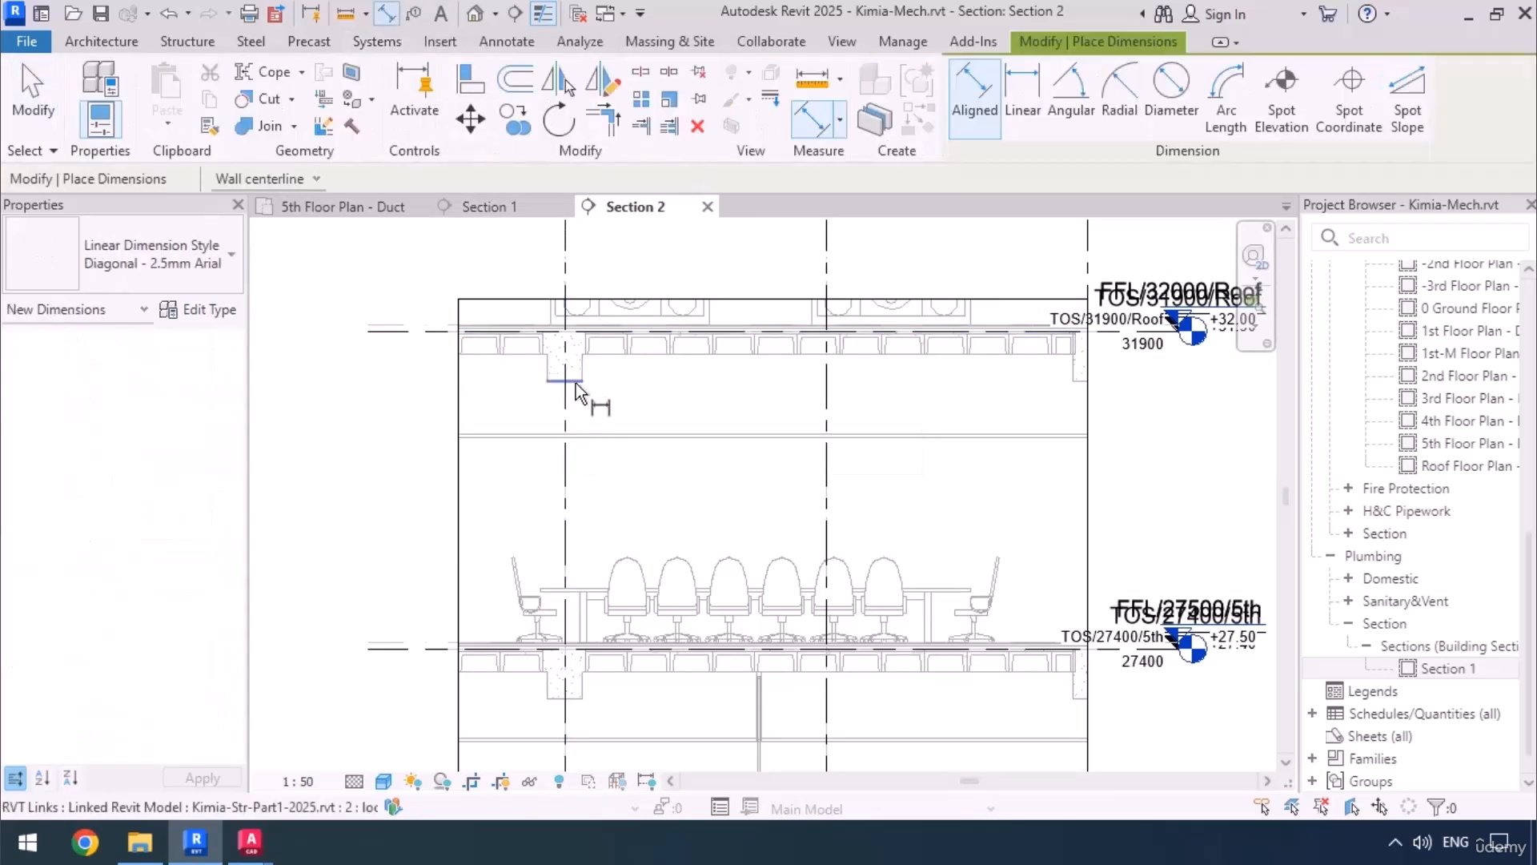
click(570, 380)
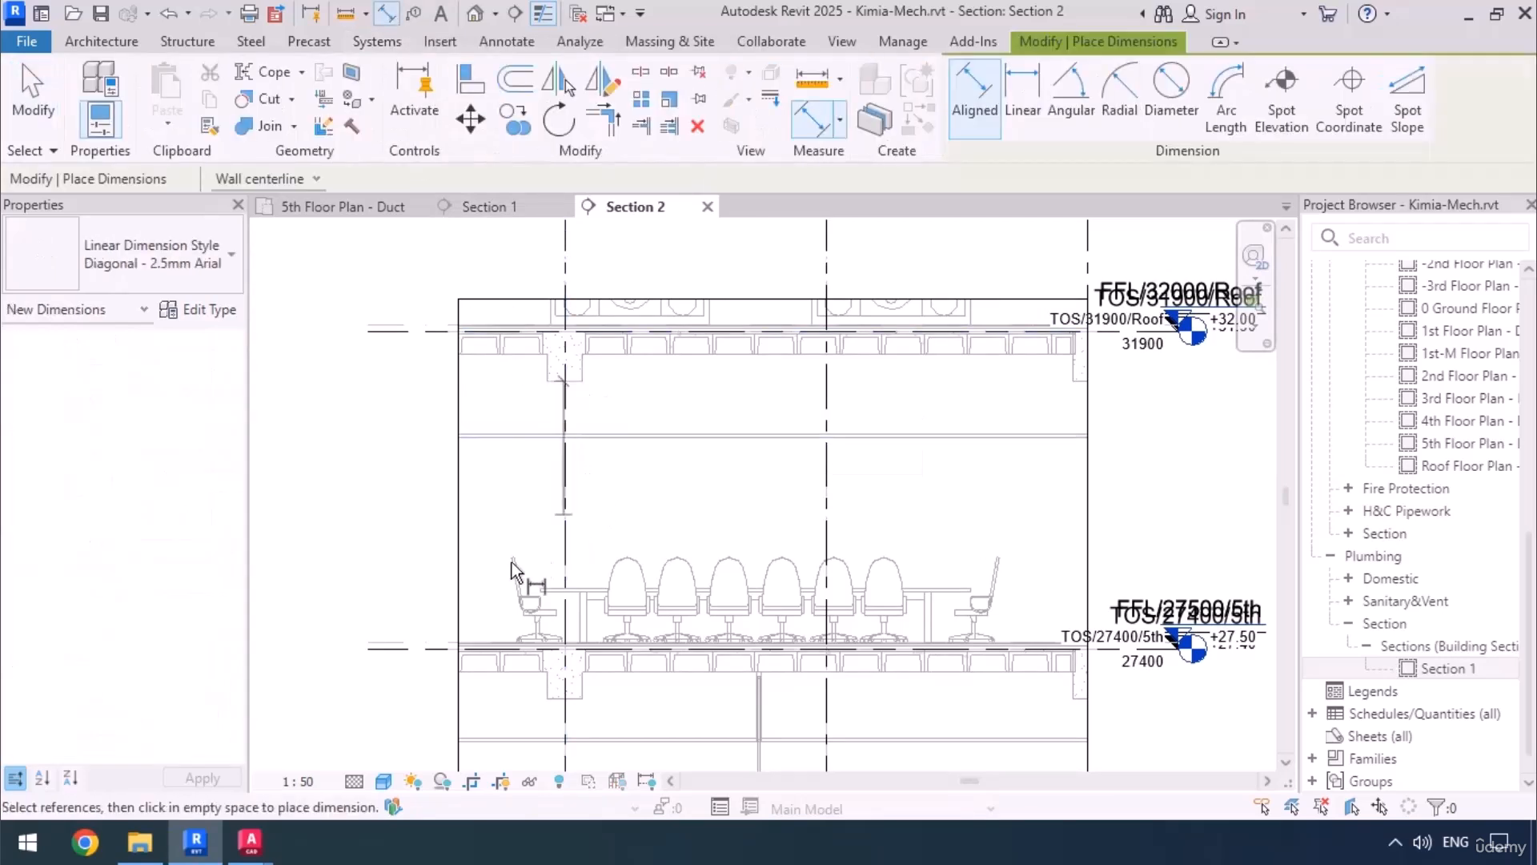
click(479, 645)
click(392, 711)
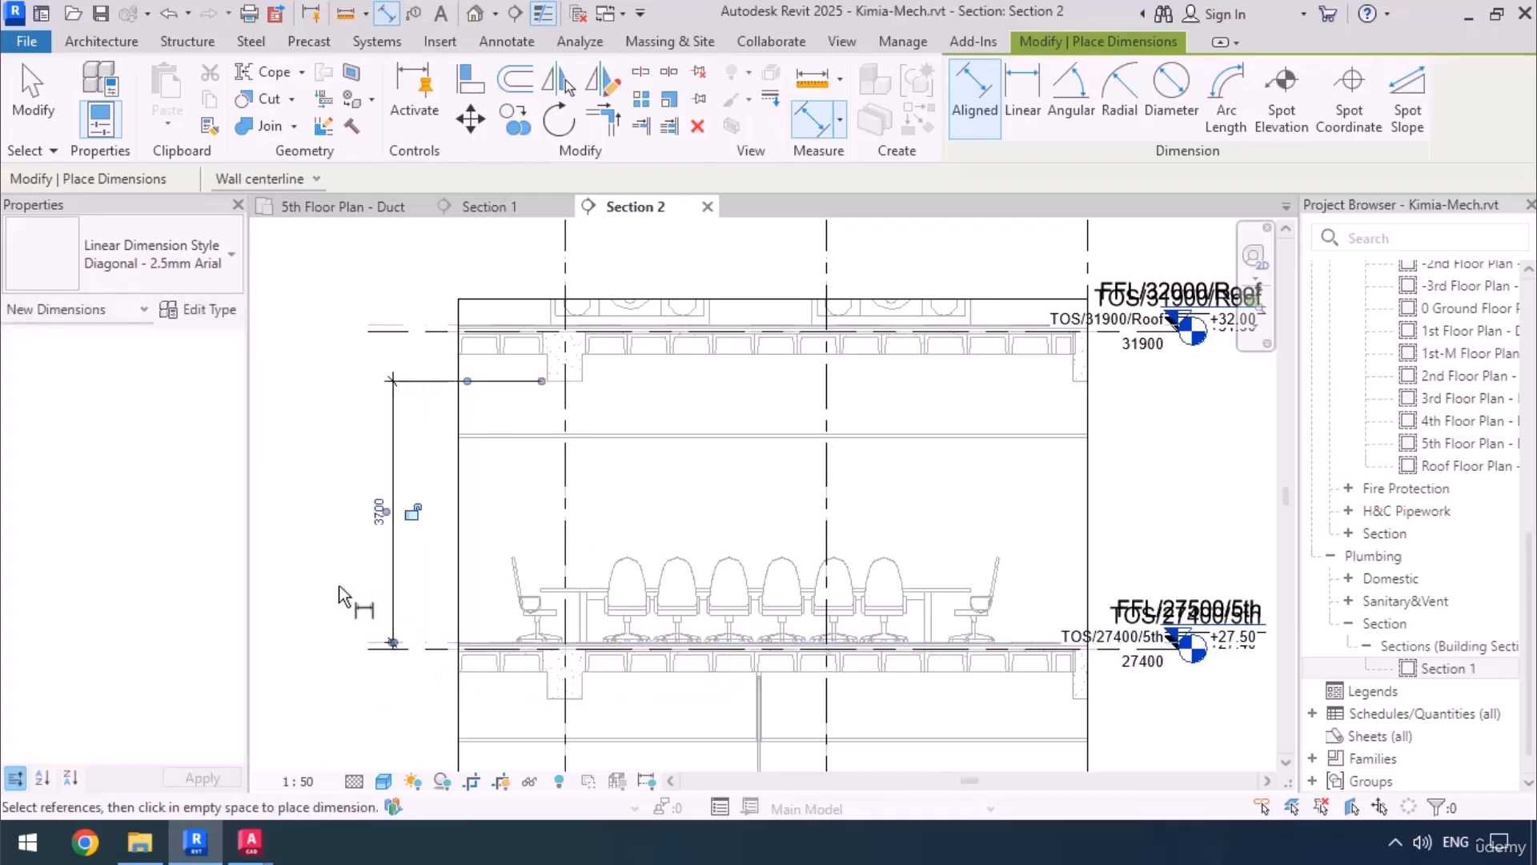
key(Escape)
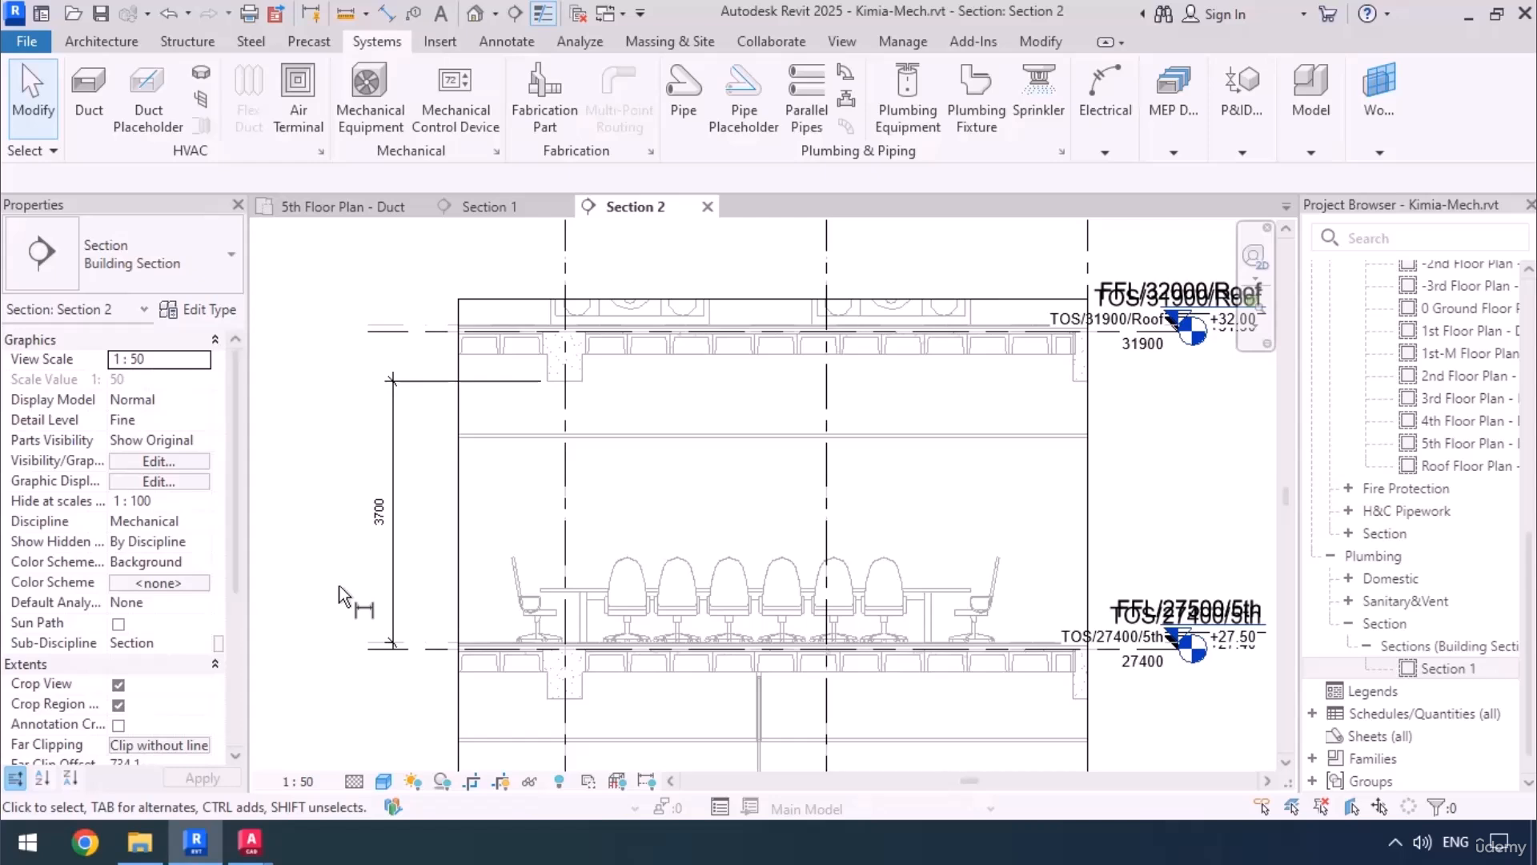
click(342, 207)
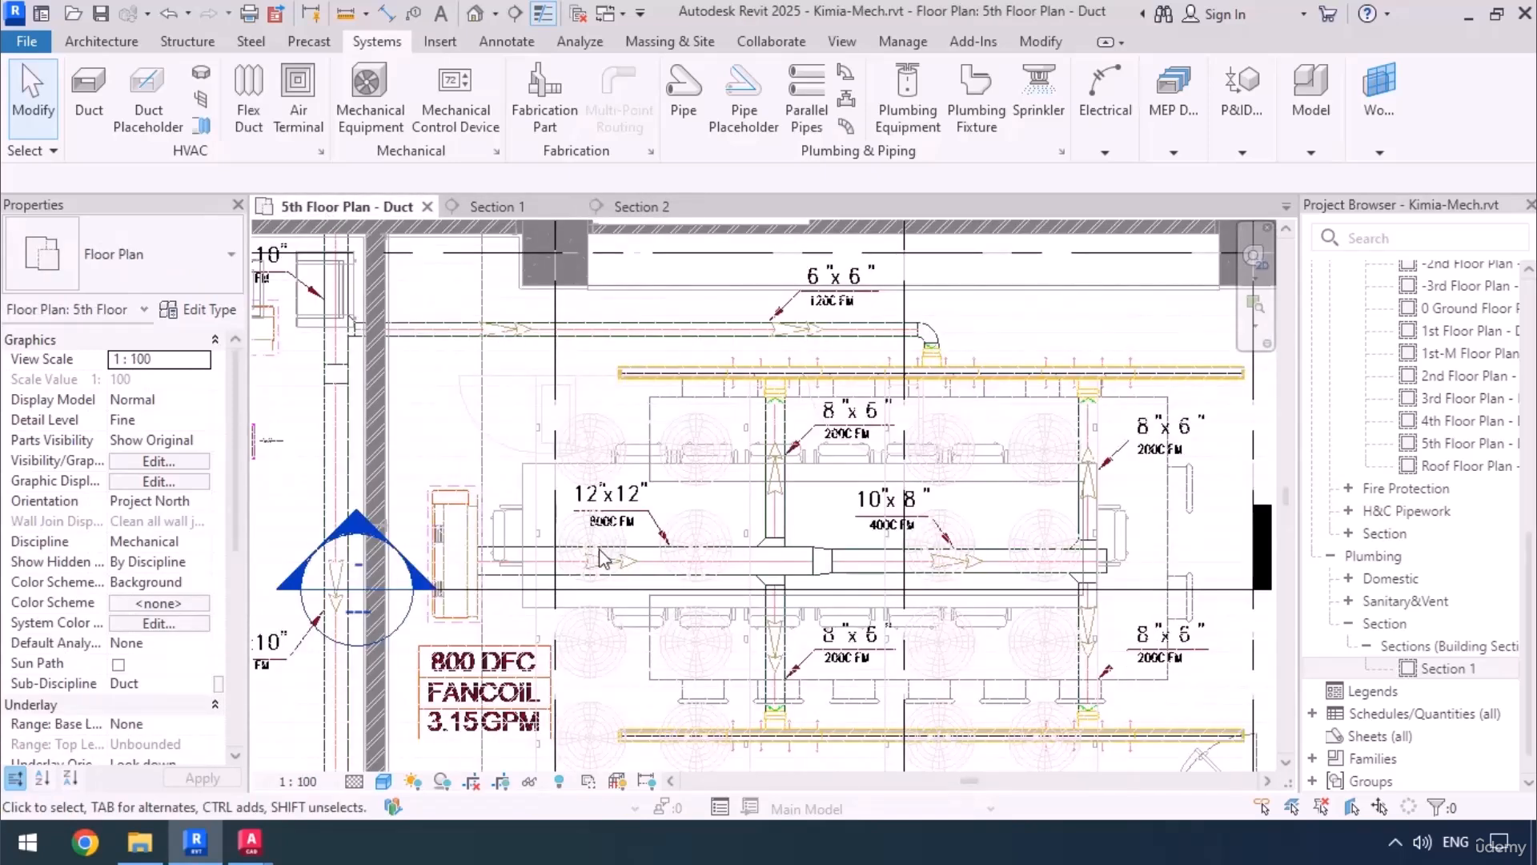
Step: Start a 12"x12" rectangular Supply Air duct and set its Upper End Top Elevation to 3650
click(93, 102)
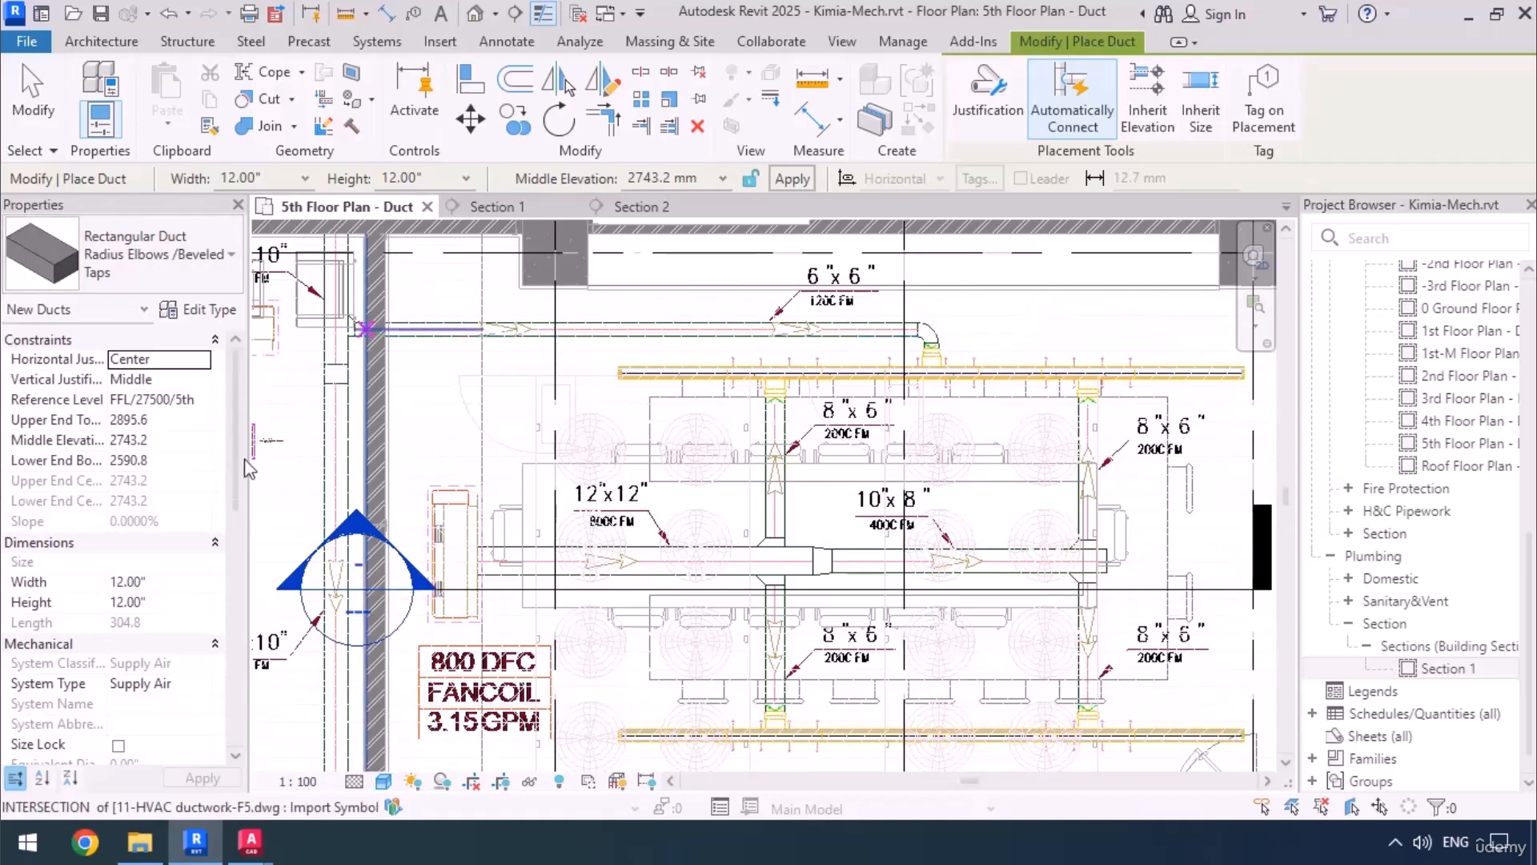
drag(247, 468, 501, 468)
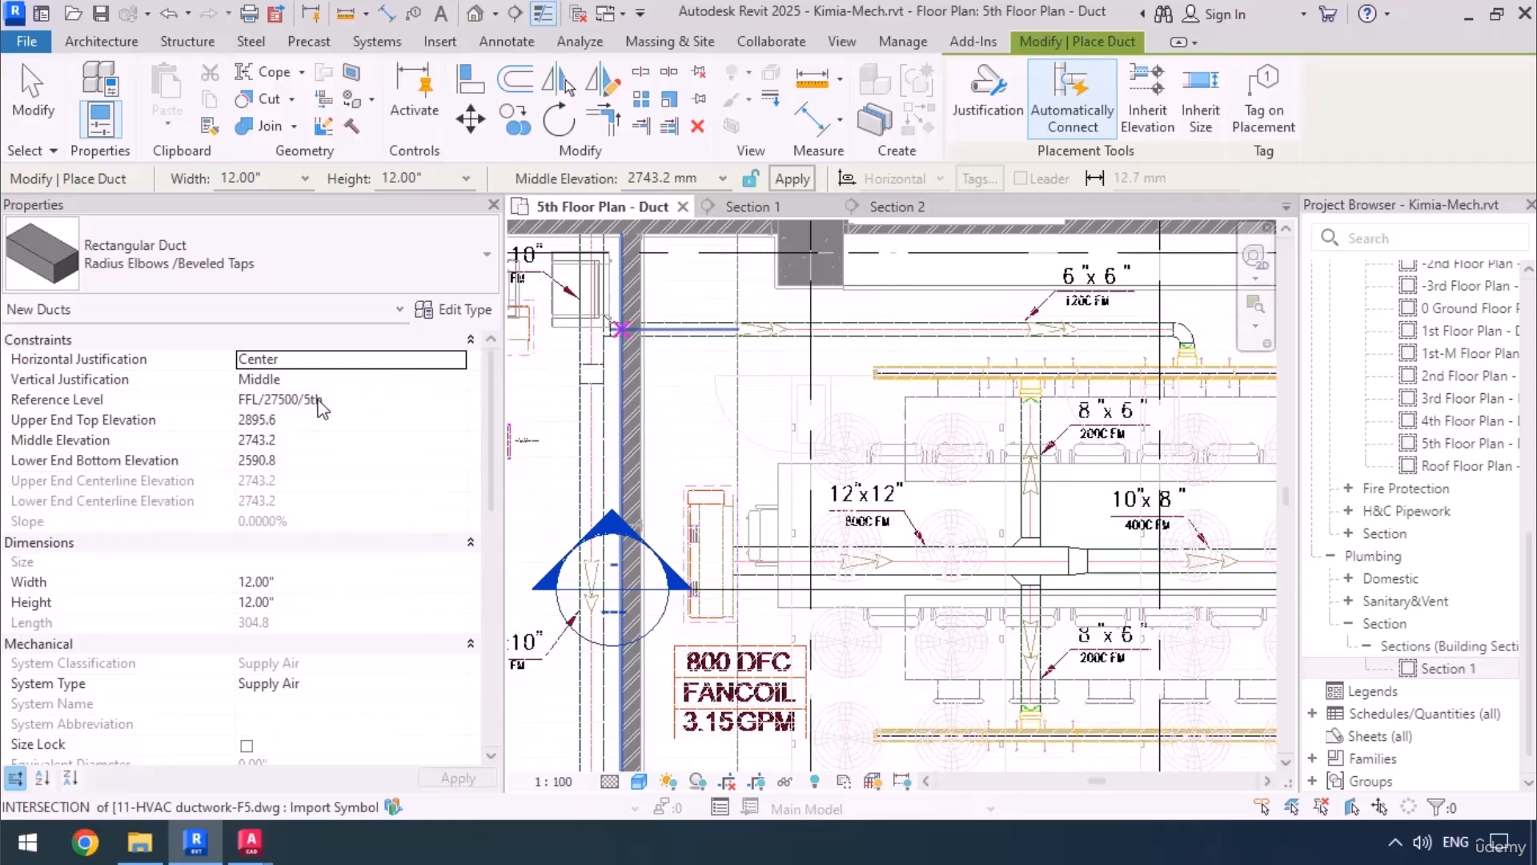
click(311, 420)
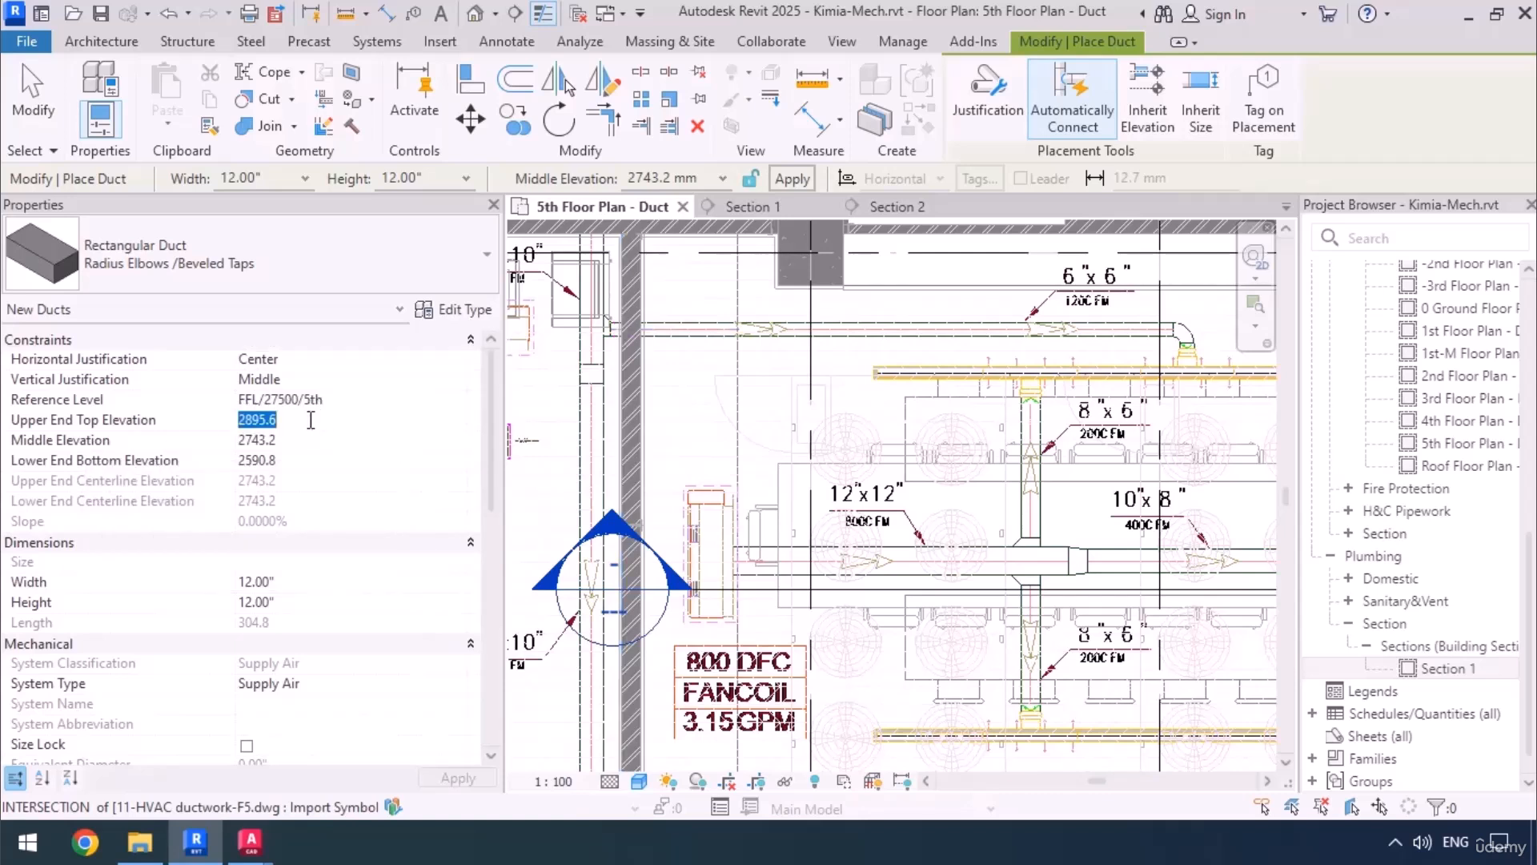
text(3650.0)
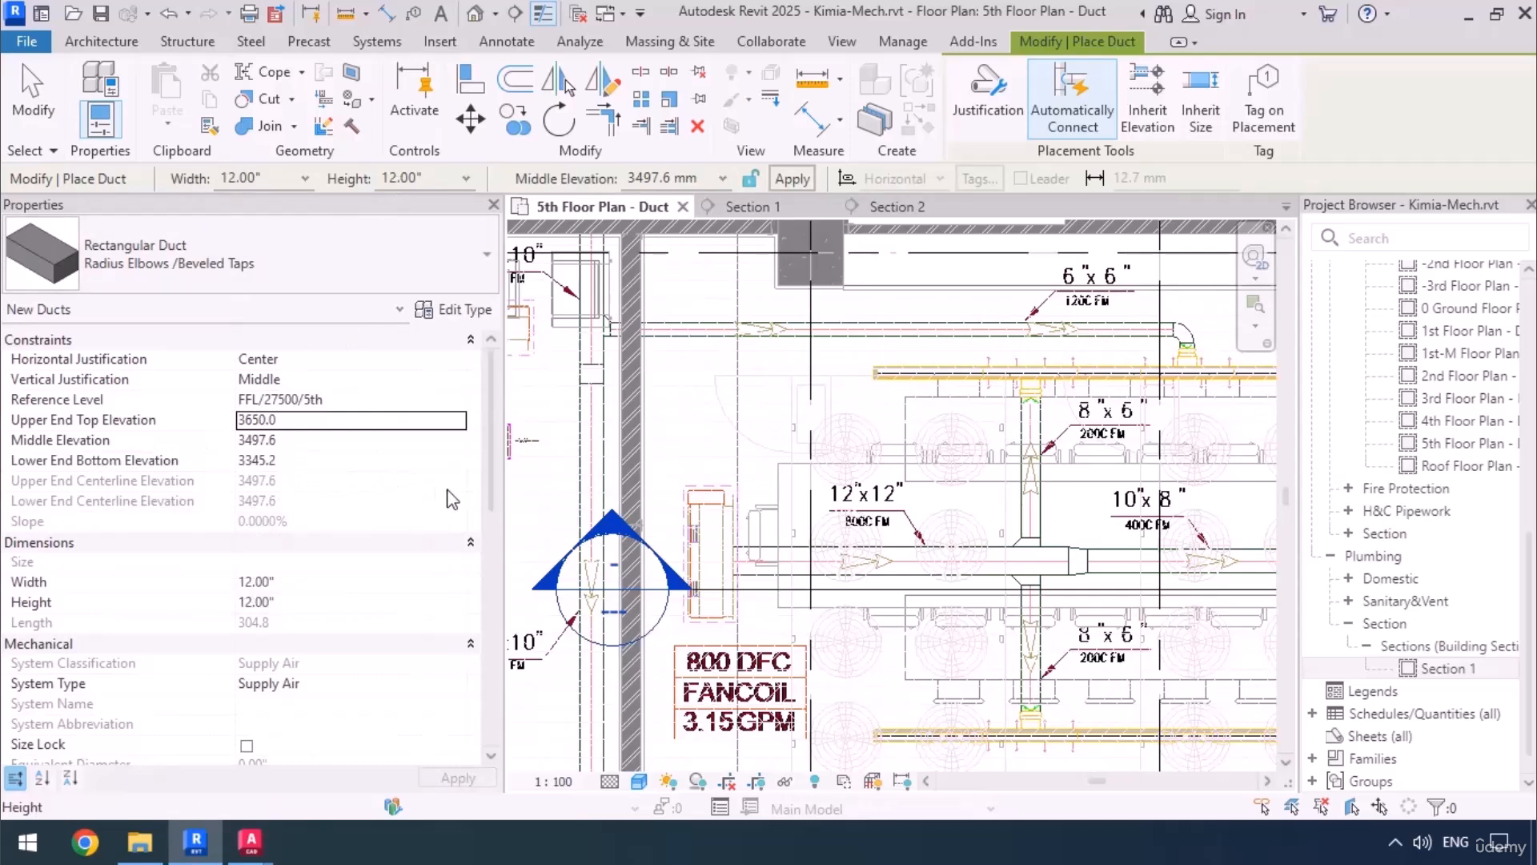
drag(506, 486, 240, 496)
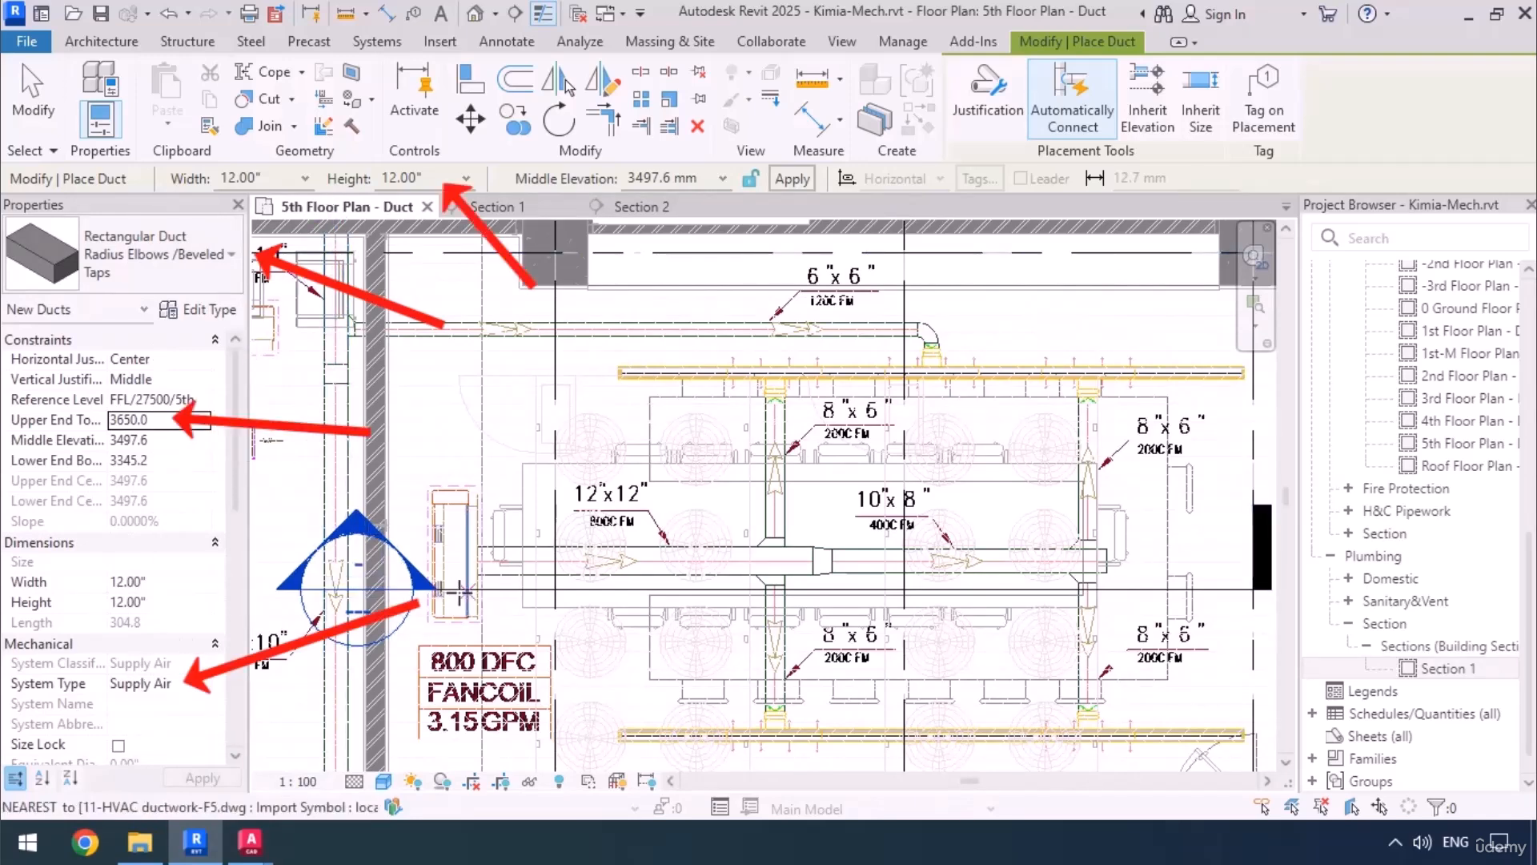
Step: Draw the 12"x12" main duct from the fan coil outlet along the CAD centreline to the start of the reducer
scroll(476, 570, up, 5)
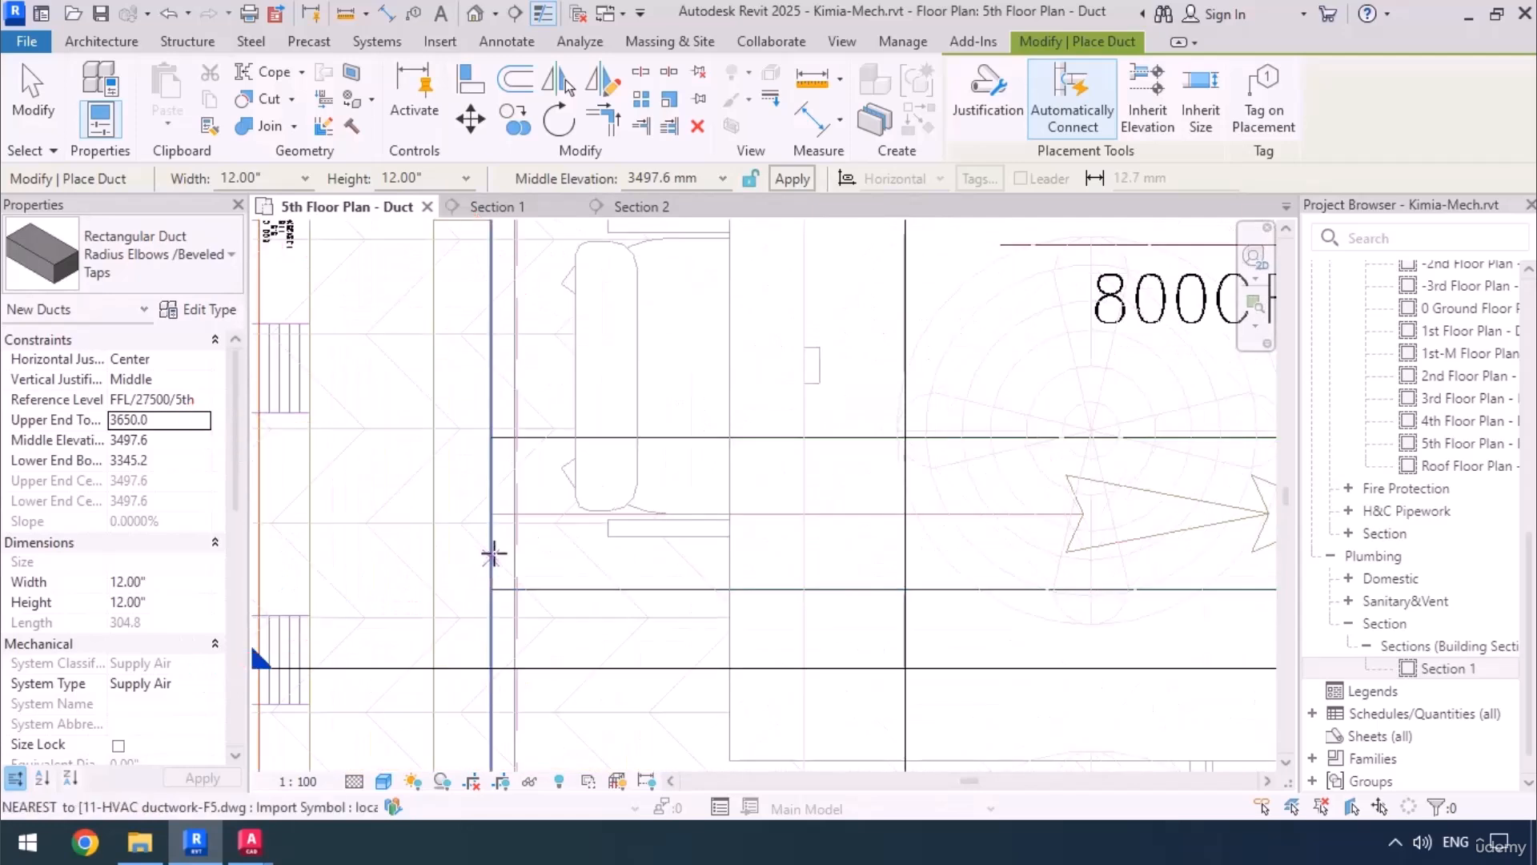
click(492, 506)
scroll(462, 514, down, 5)
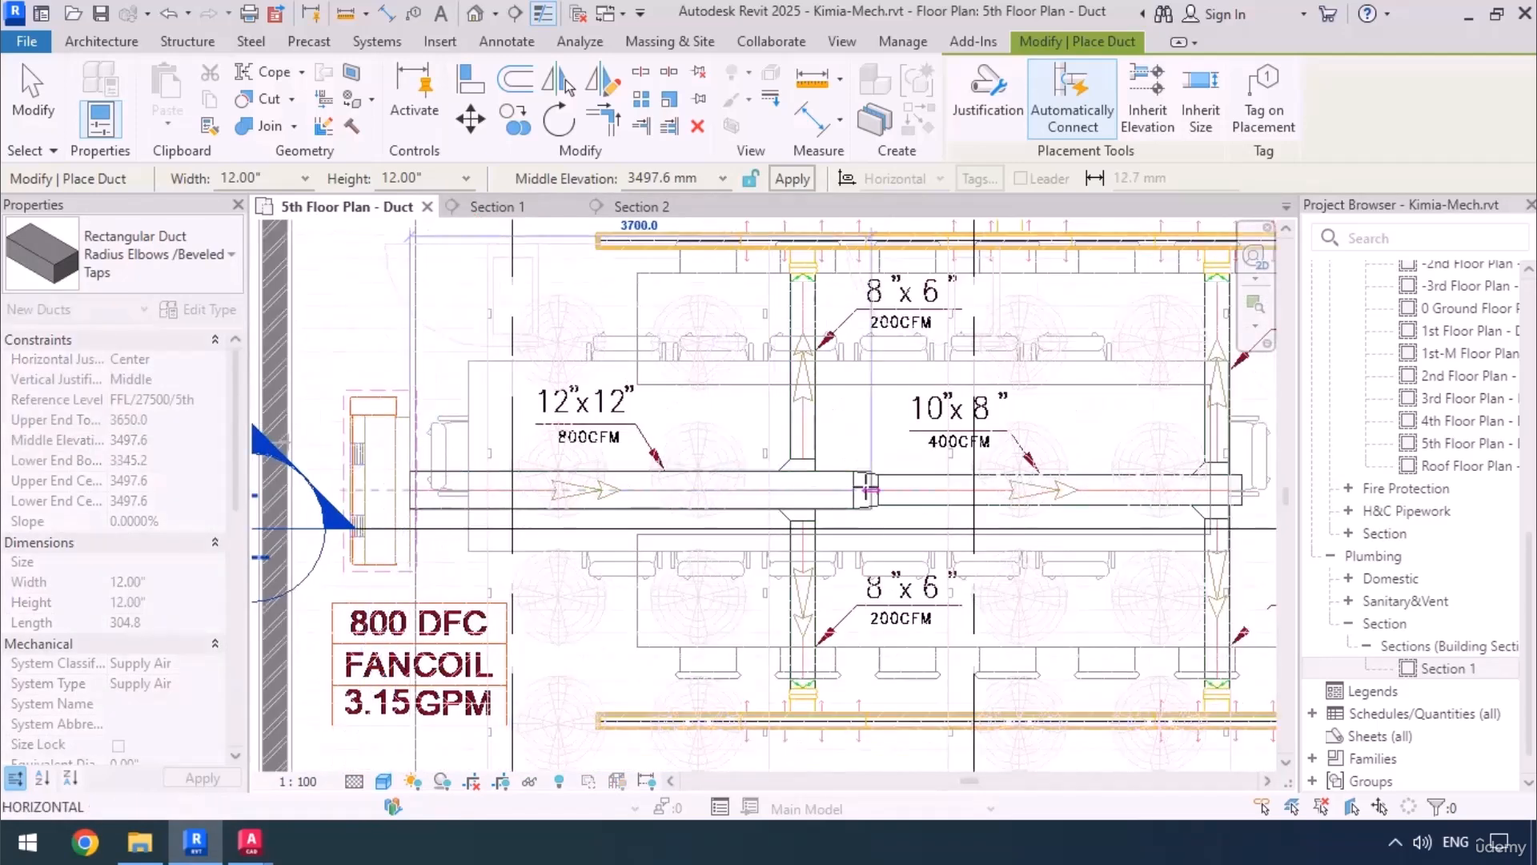
scroll(933, 490, up, 5)
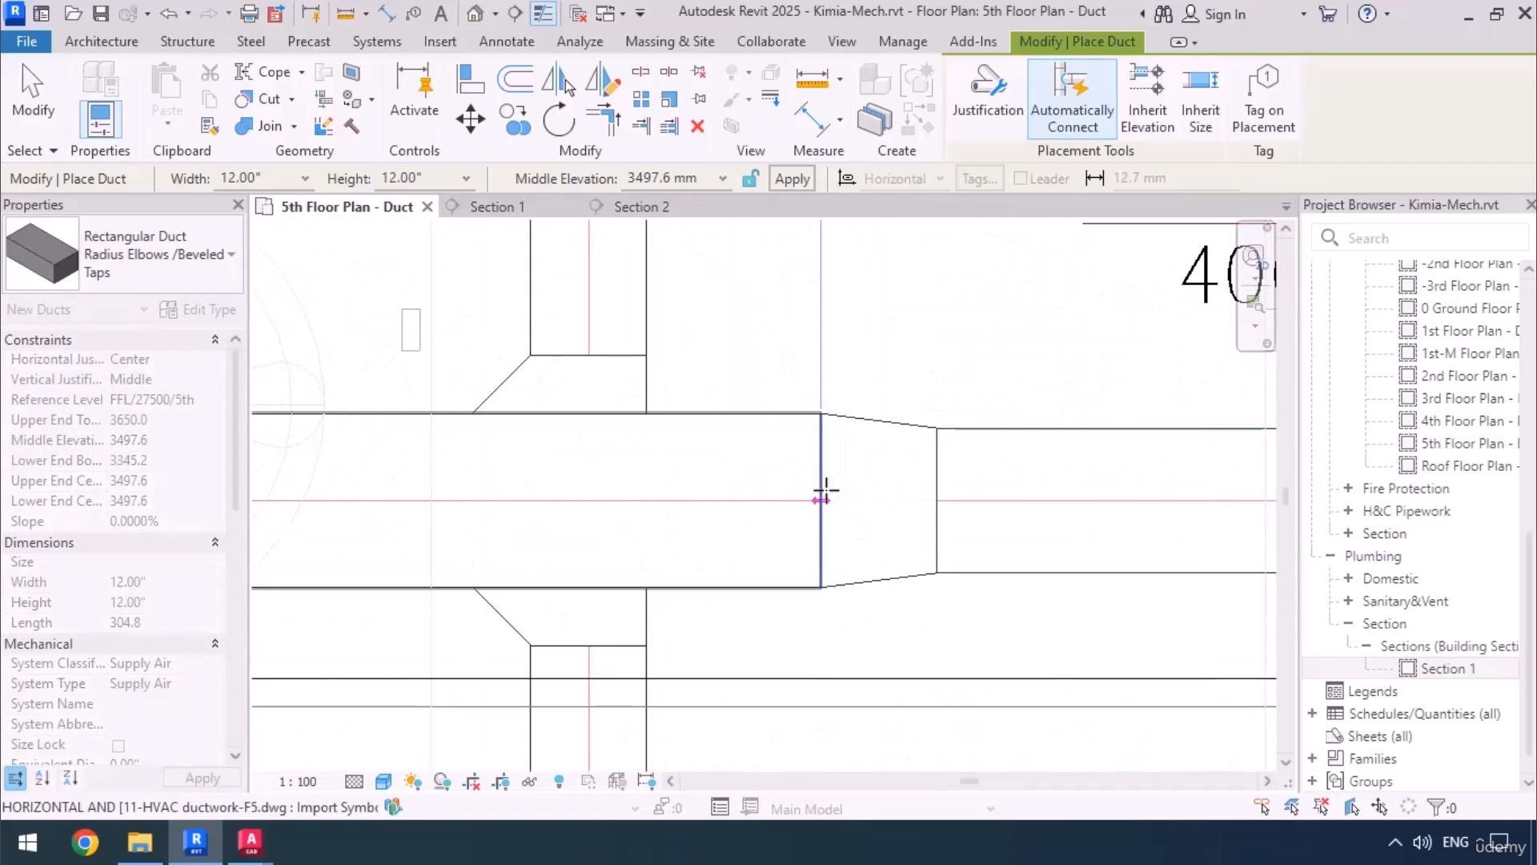
scroll(664, 468, down, 5)
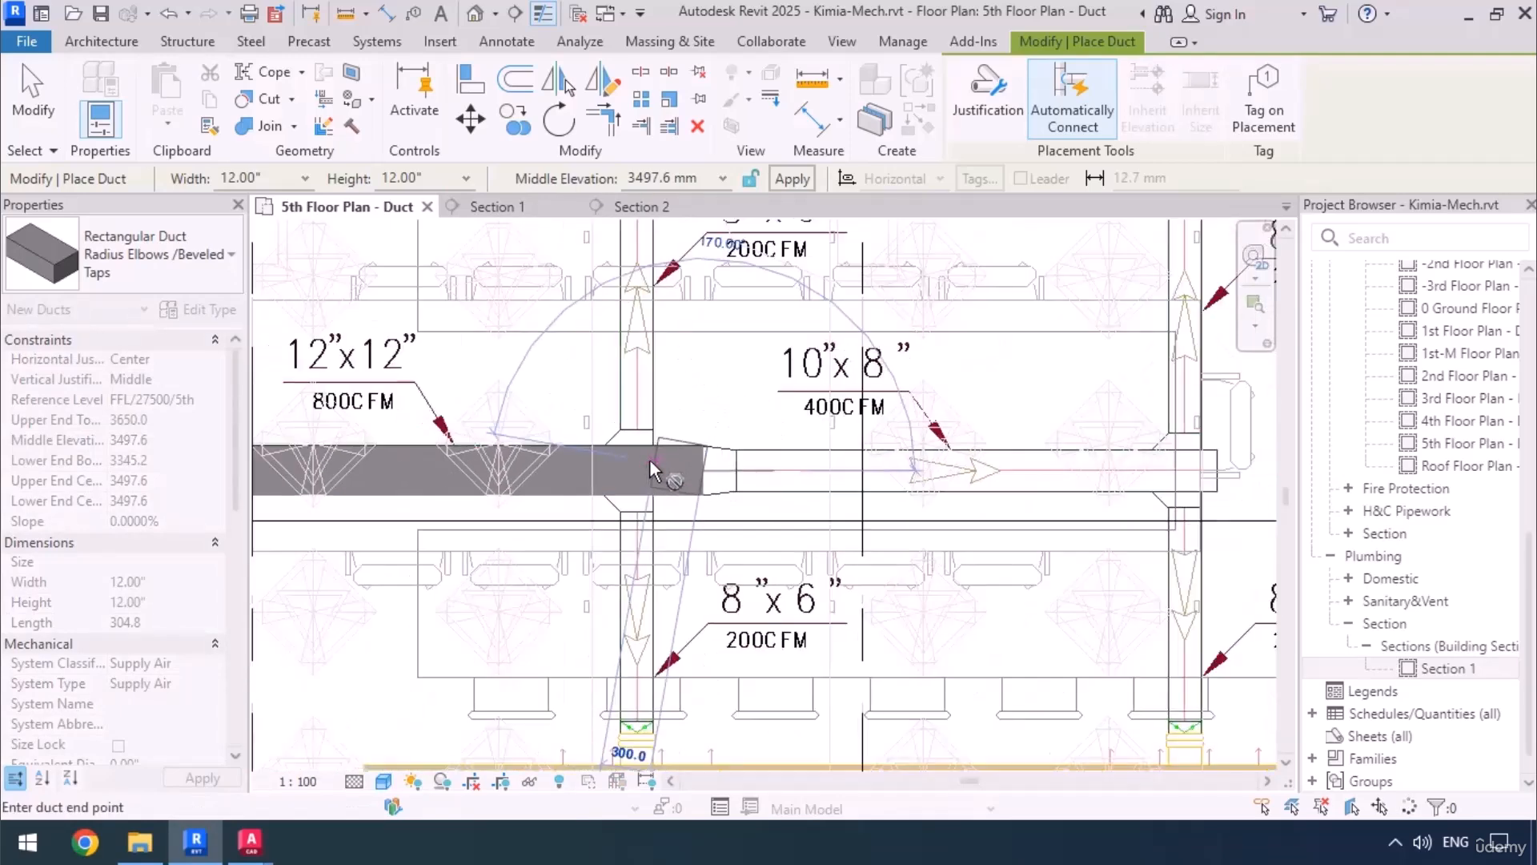
scroll(653, 469, down, 2)
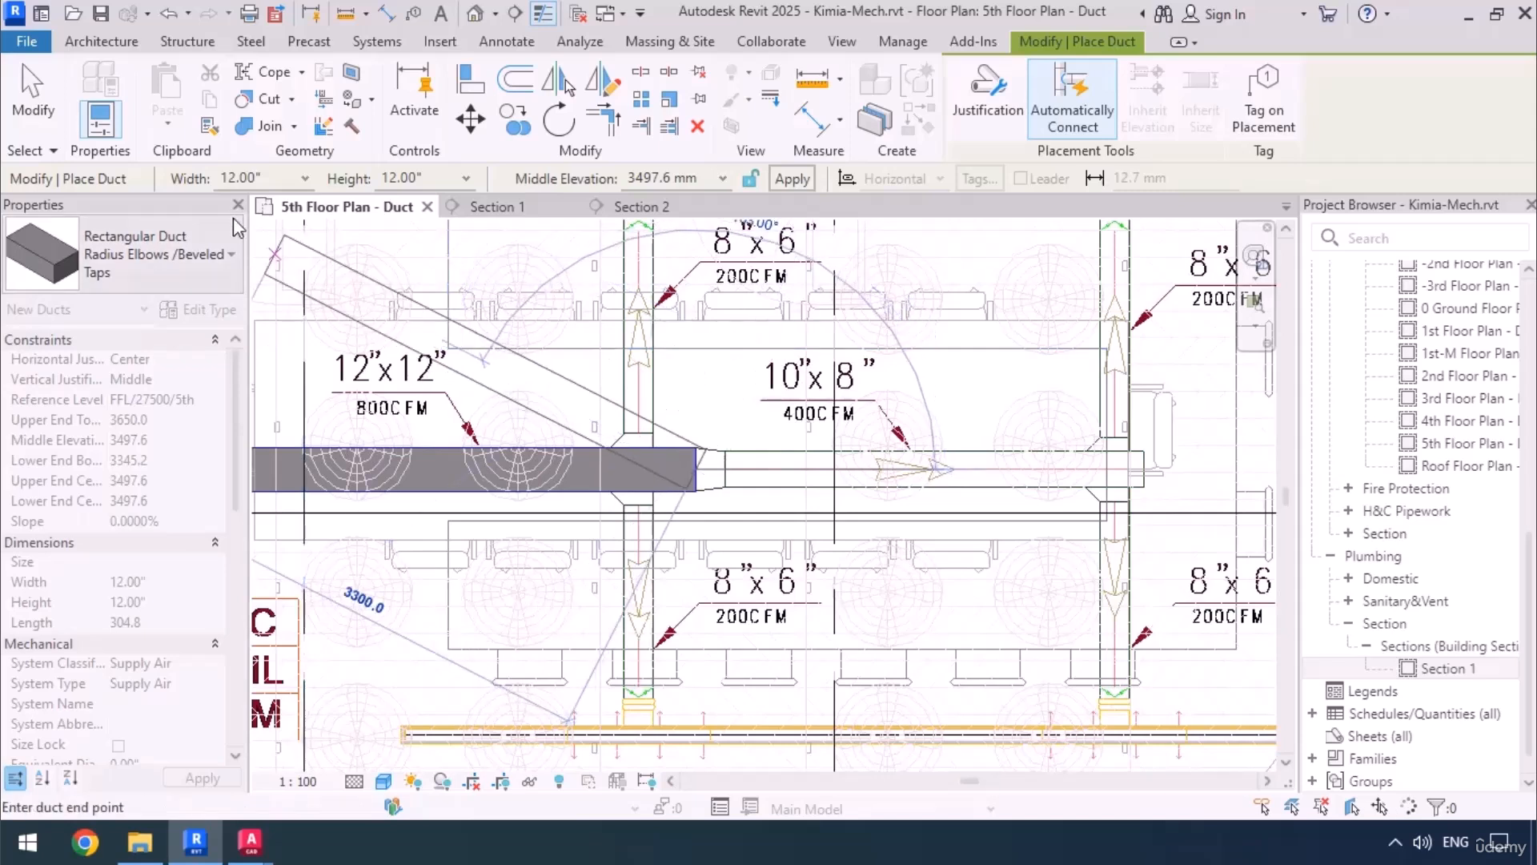
Step: Continue the main duct at 10" wide by 8" high to its far end in the CAD layout, and finish the duct run
click(265, 180)
text(1)
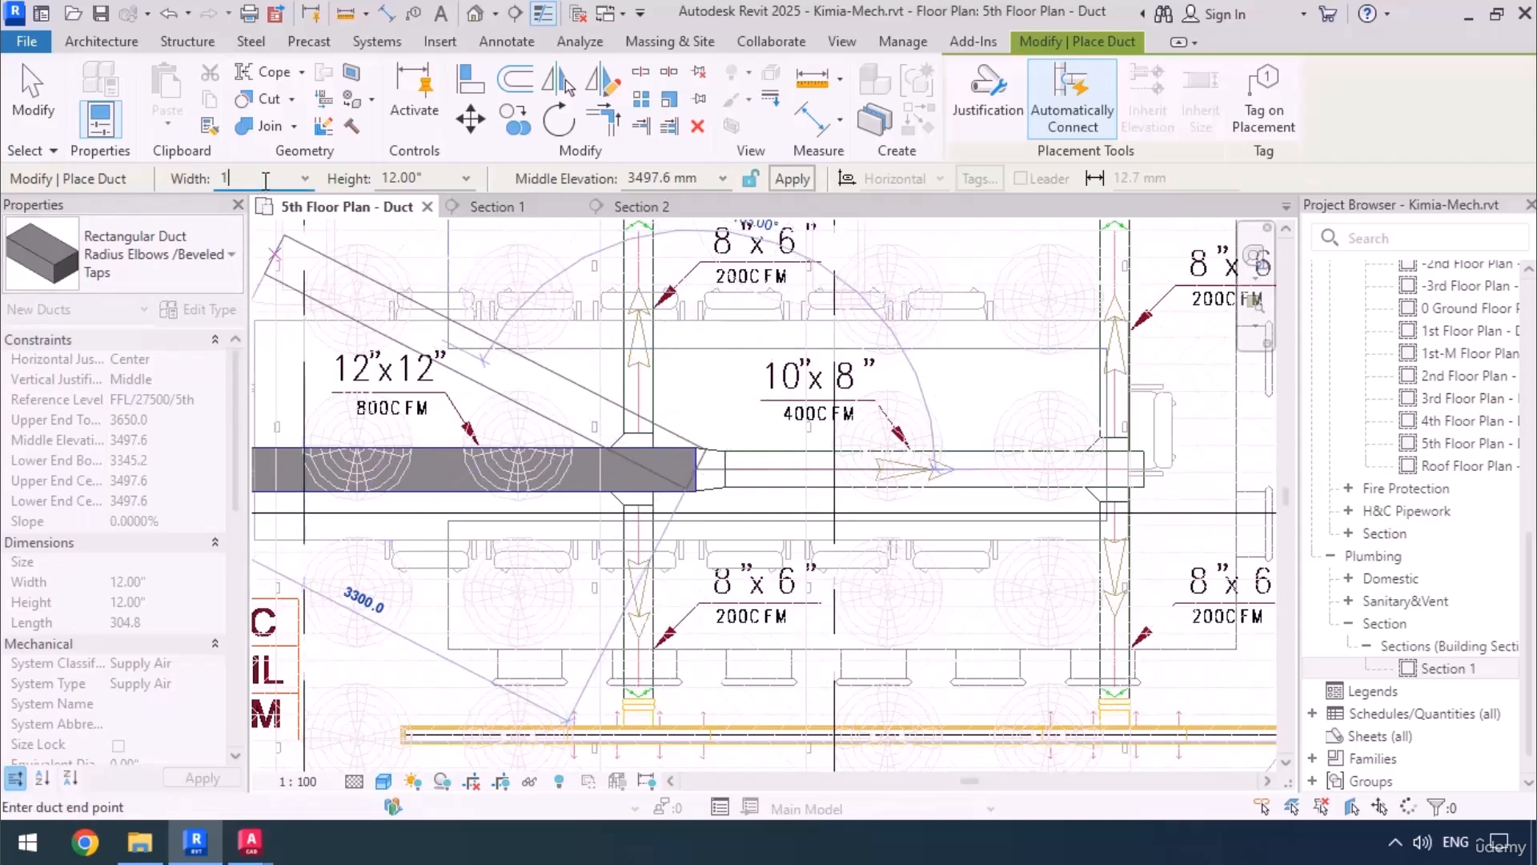
click(426, 176)
text(8)
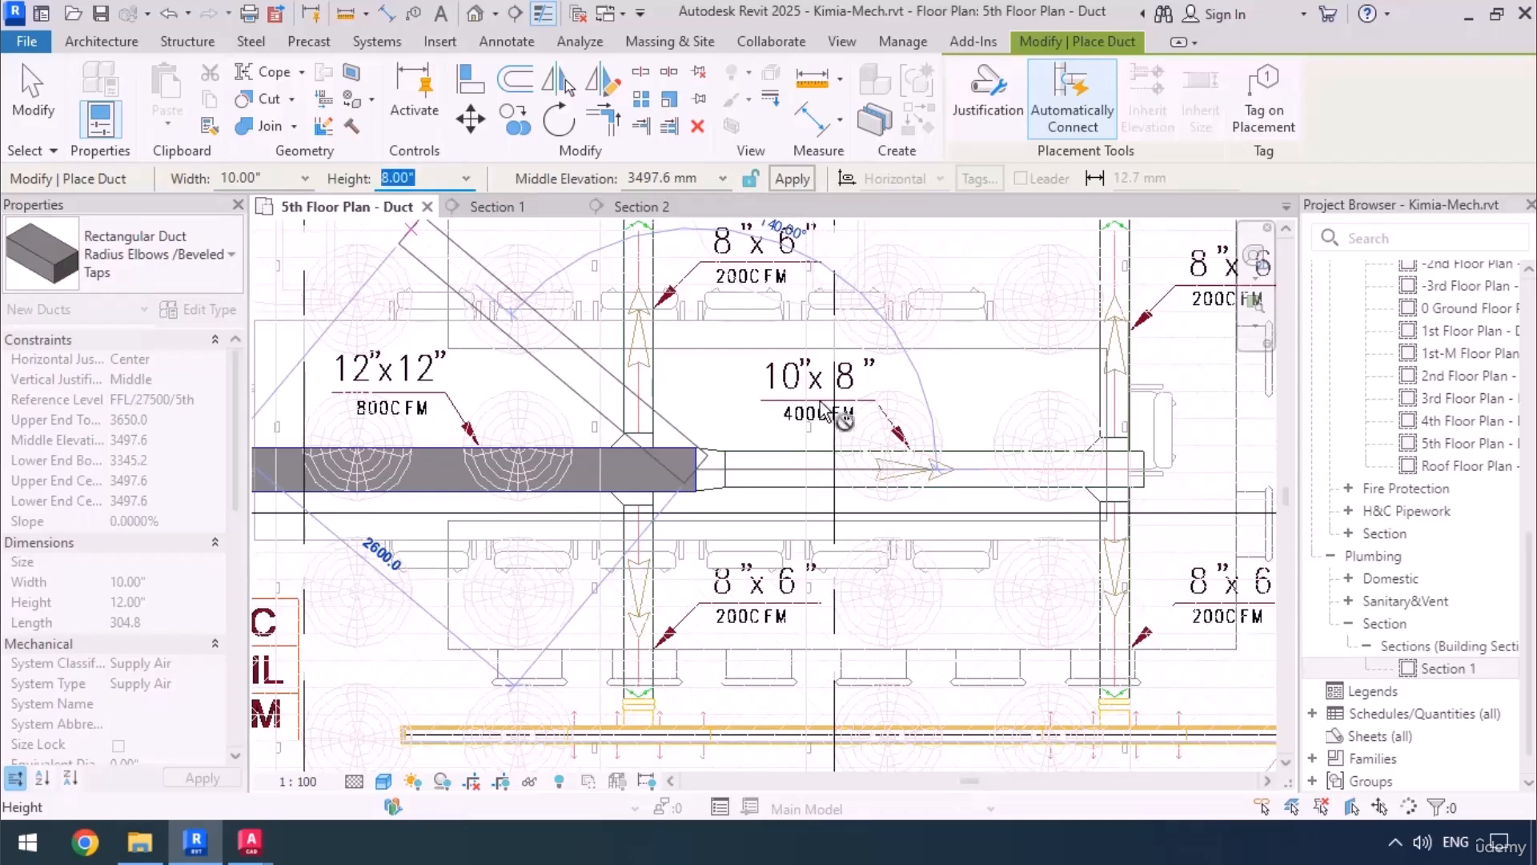
key(Return)
click(1144, 469)
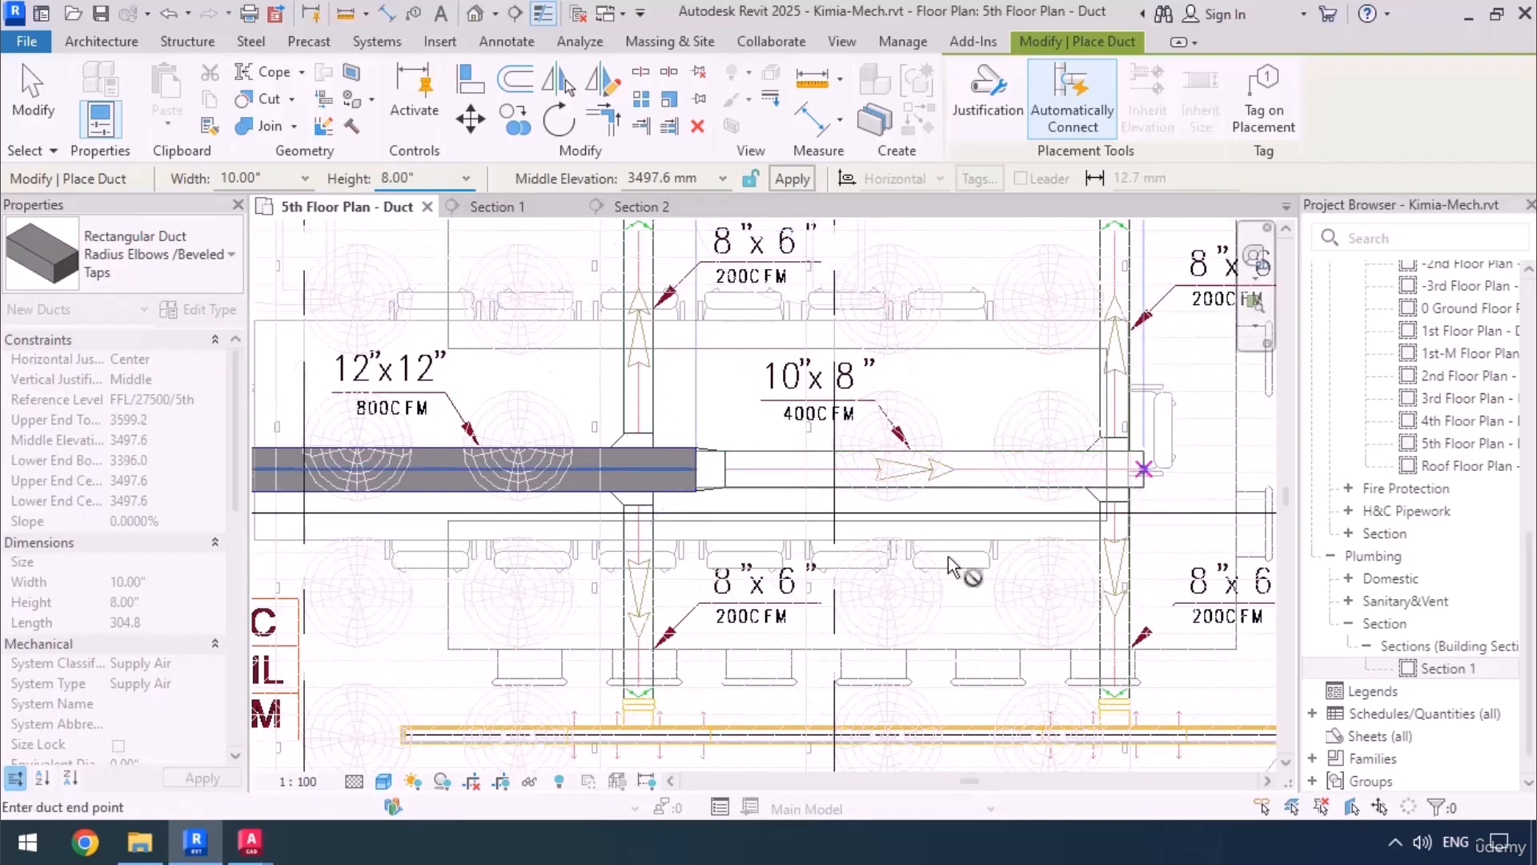
key(Escape)
key(Escape)
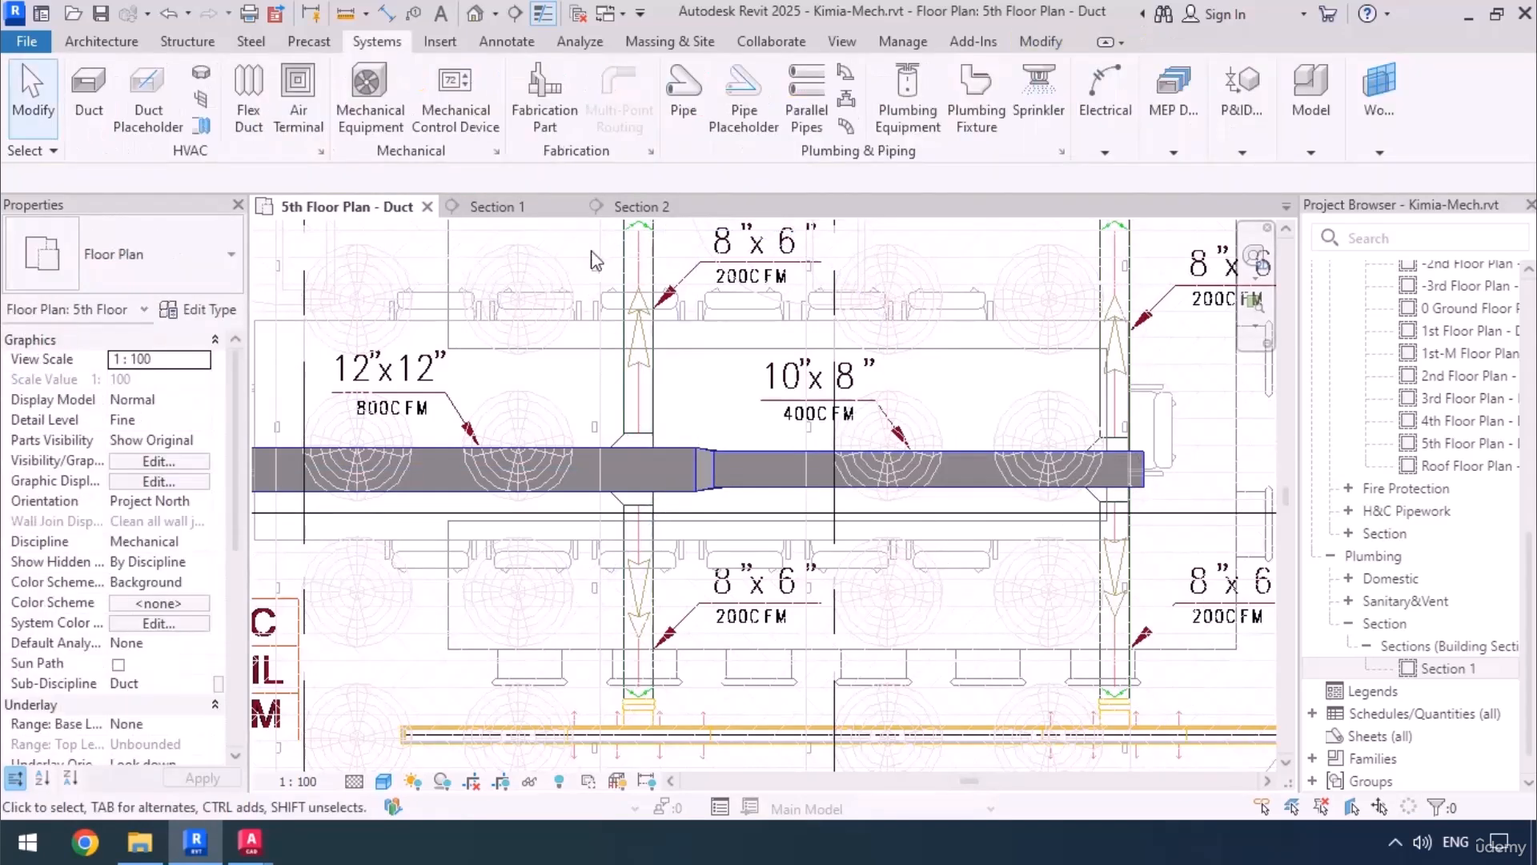
Step: In the Section 2 view, add an aligned dimension from the top of the 12"x12" duct to the 5th floor level
click(637, 207)
scroll(510, 414, up, 5)
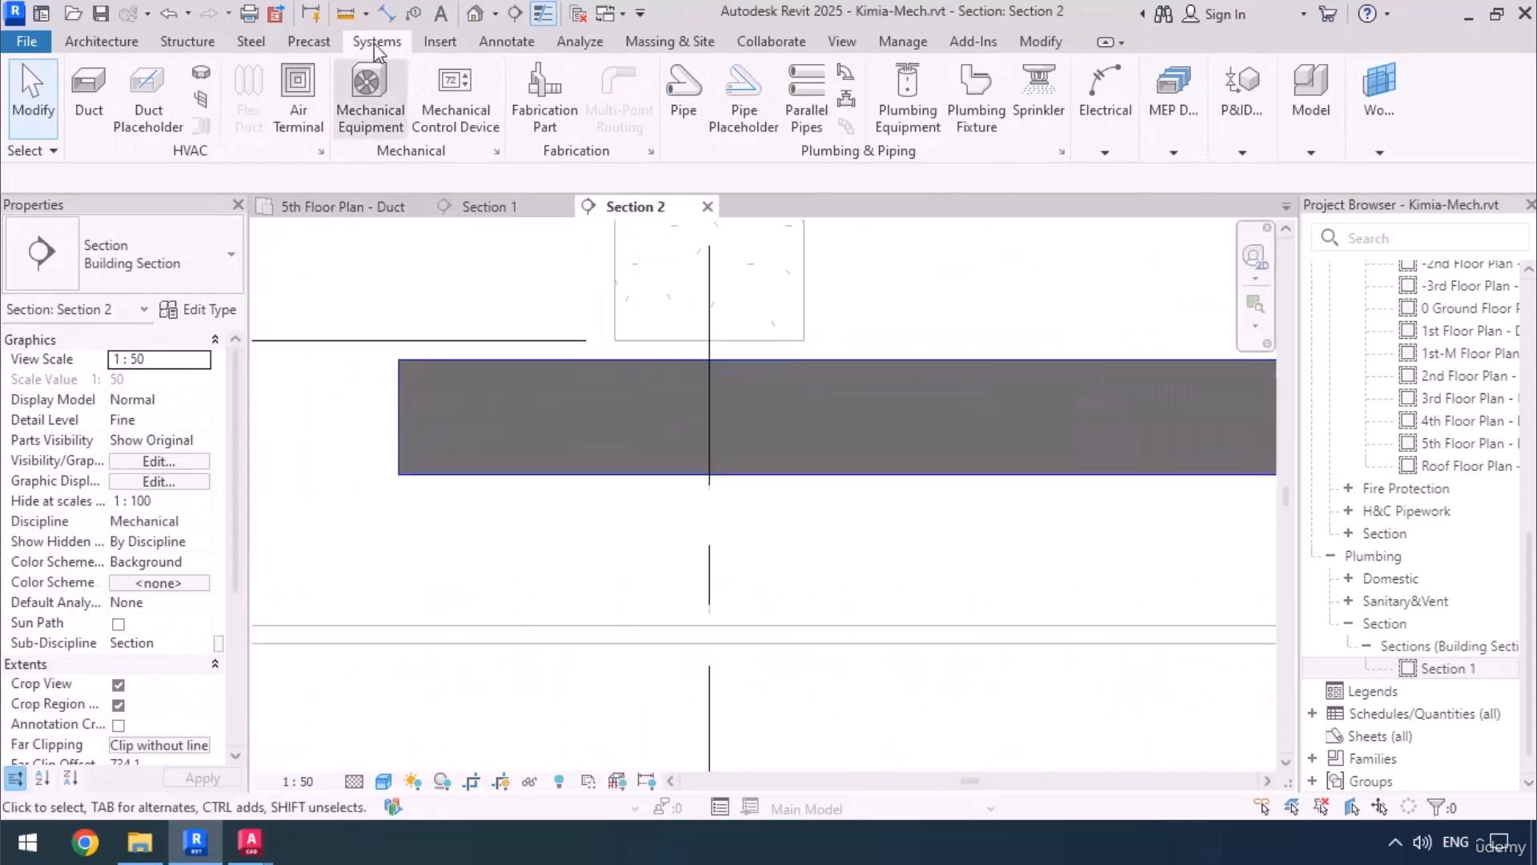
click(386, 13)
click(468, 359)
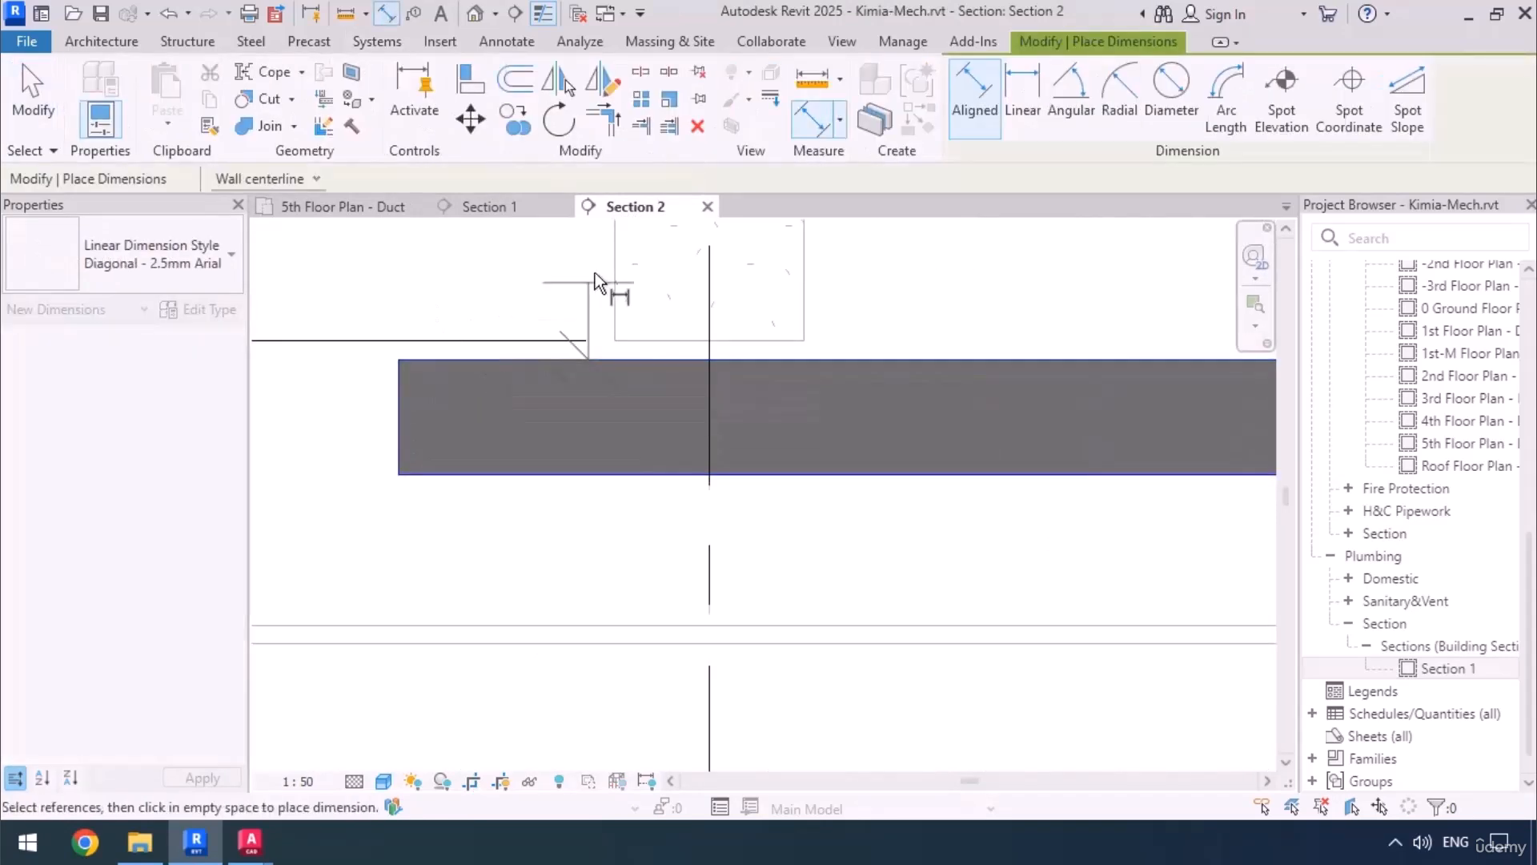
scroll(594, 271, down, 4)
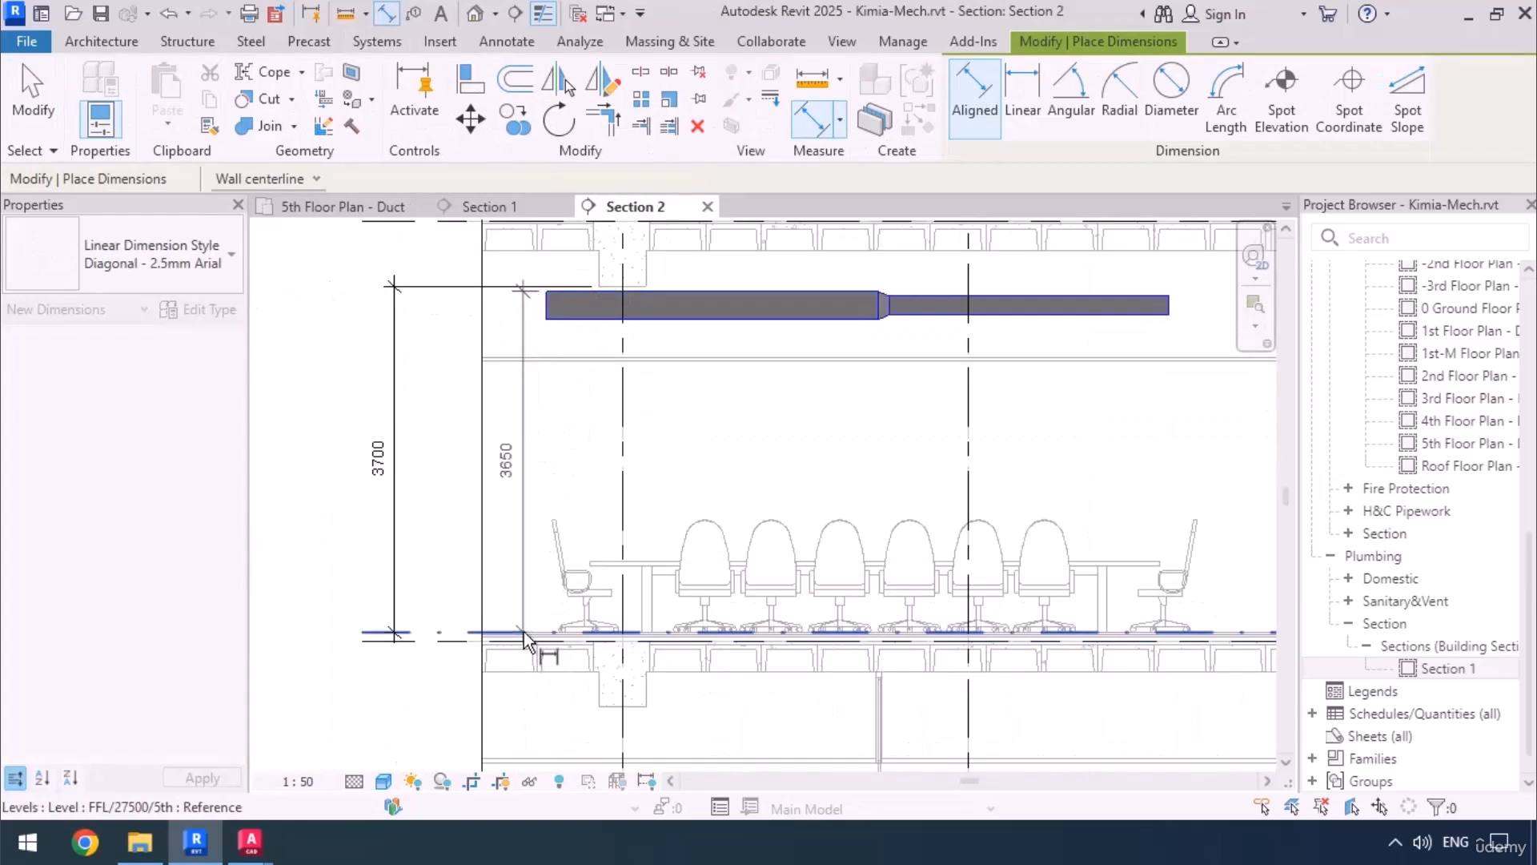
click(527, 641)
click(441, 689)
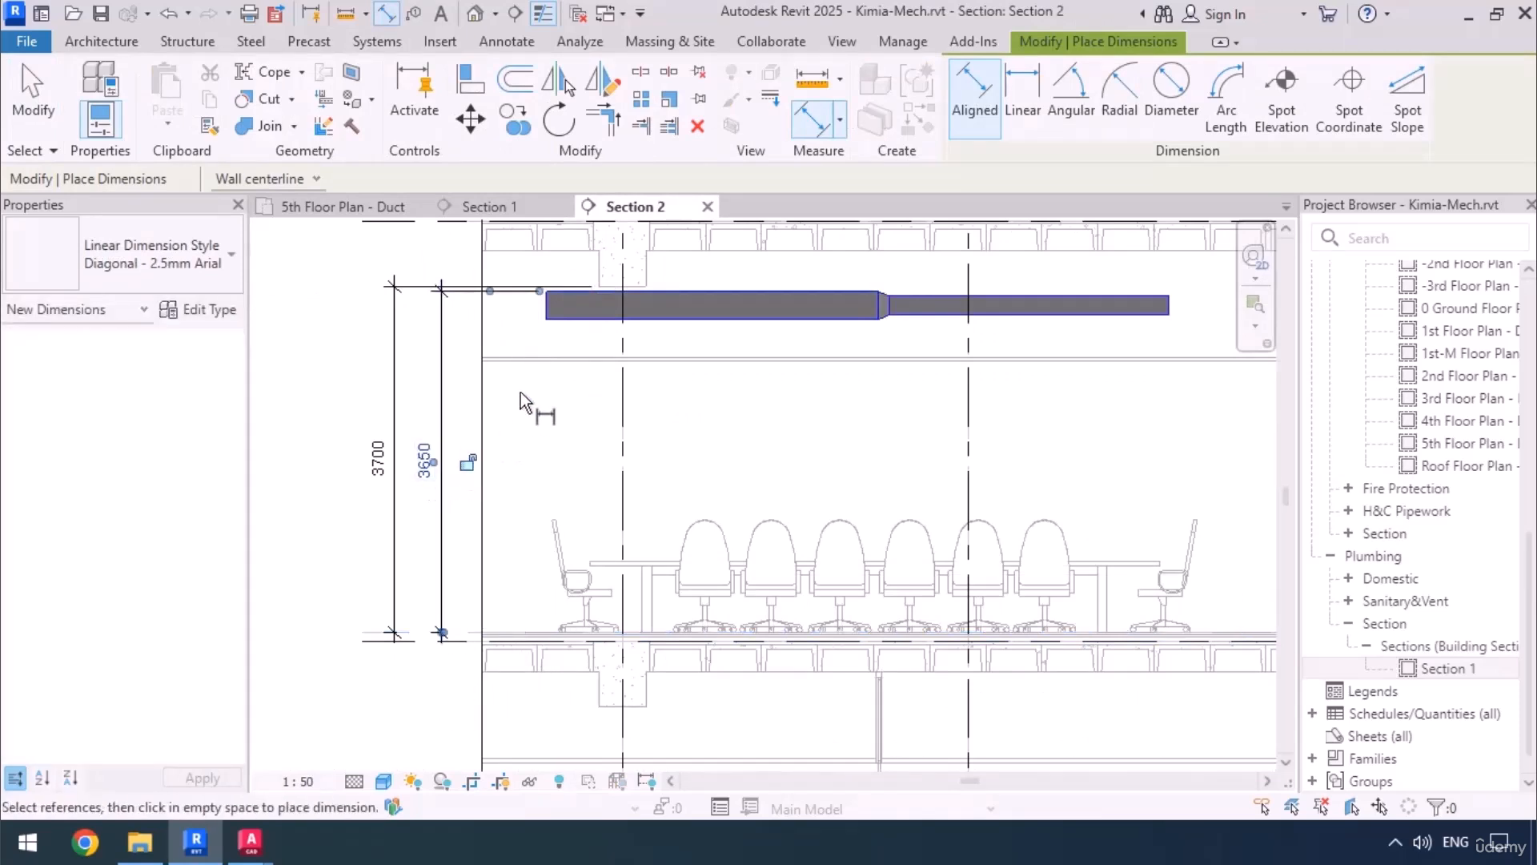
Step: Add an aligned dimension for the gap between the underside of the roof beam and the top of the 12"x12" duct
scroll(587, 273, up, 8)
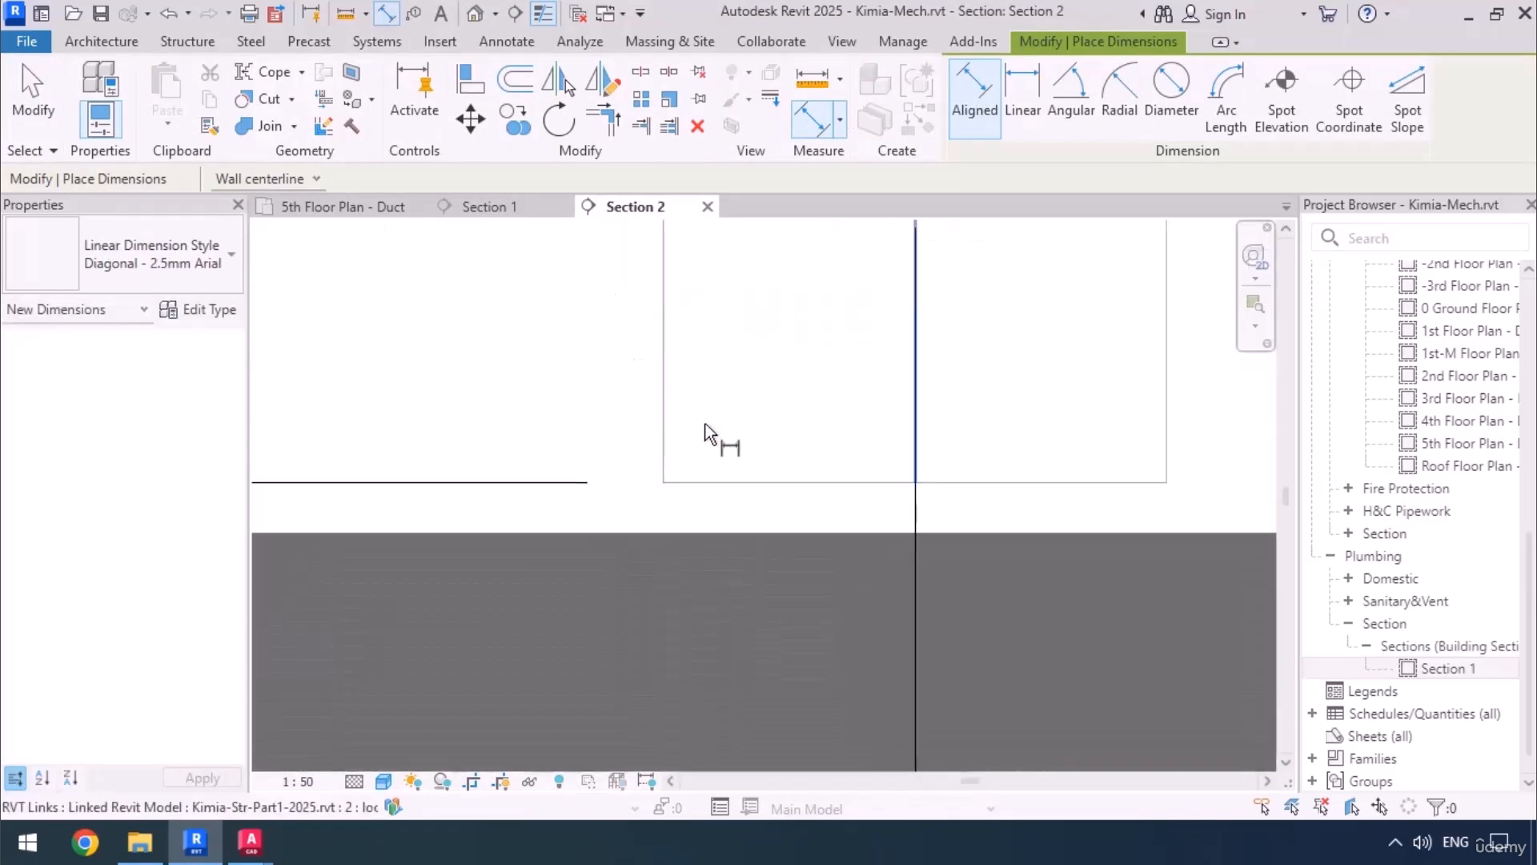
click(725, 482)
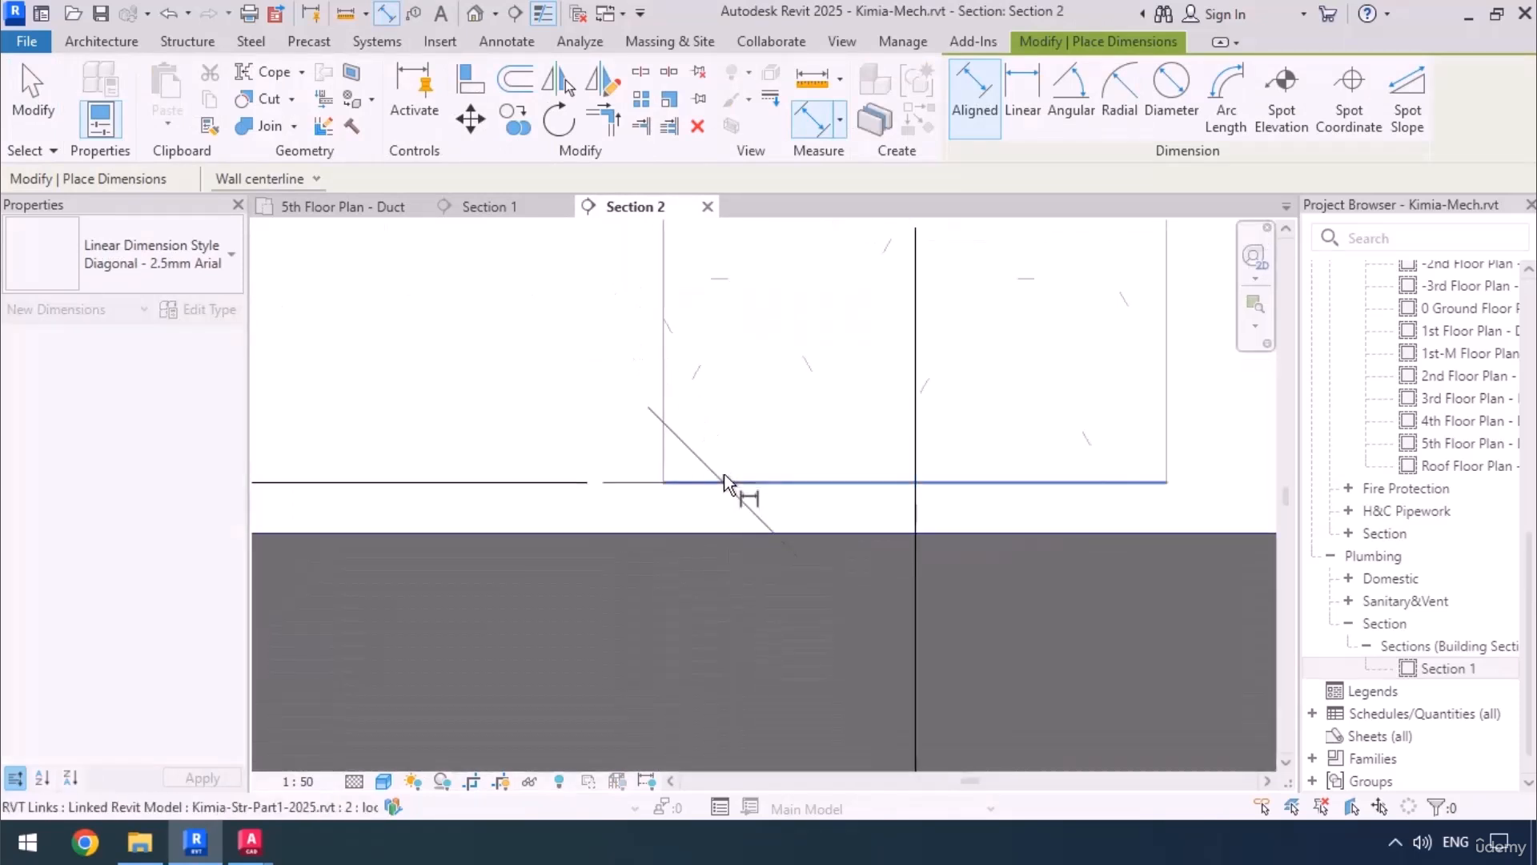
click(735, 532)
scroll(735, 532, down, 3)
click(676, 693)
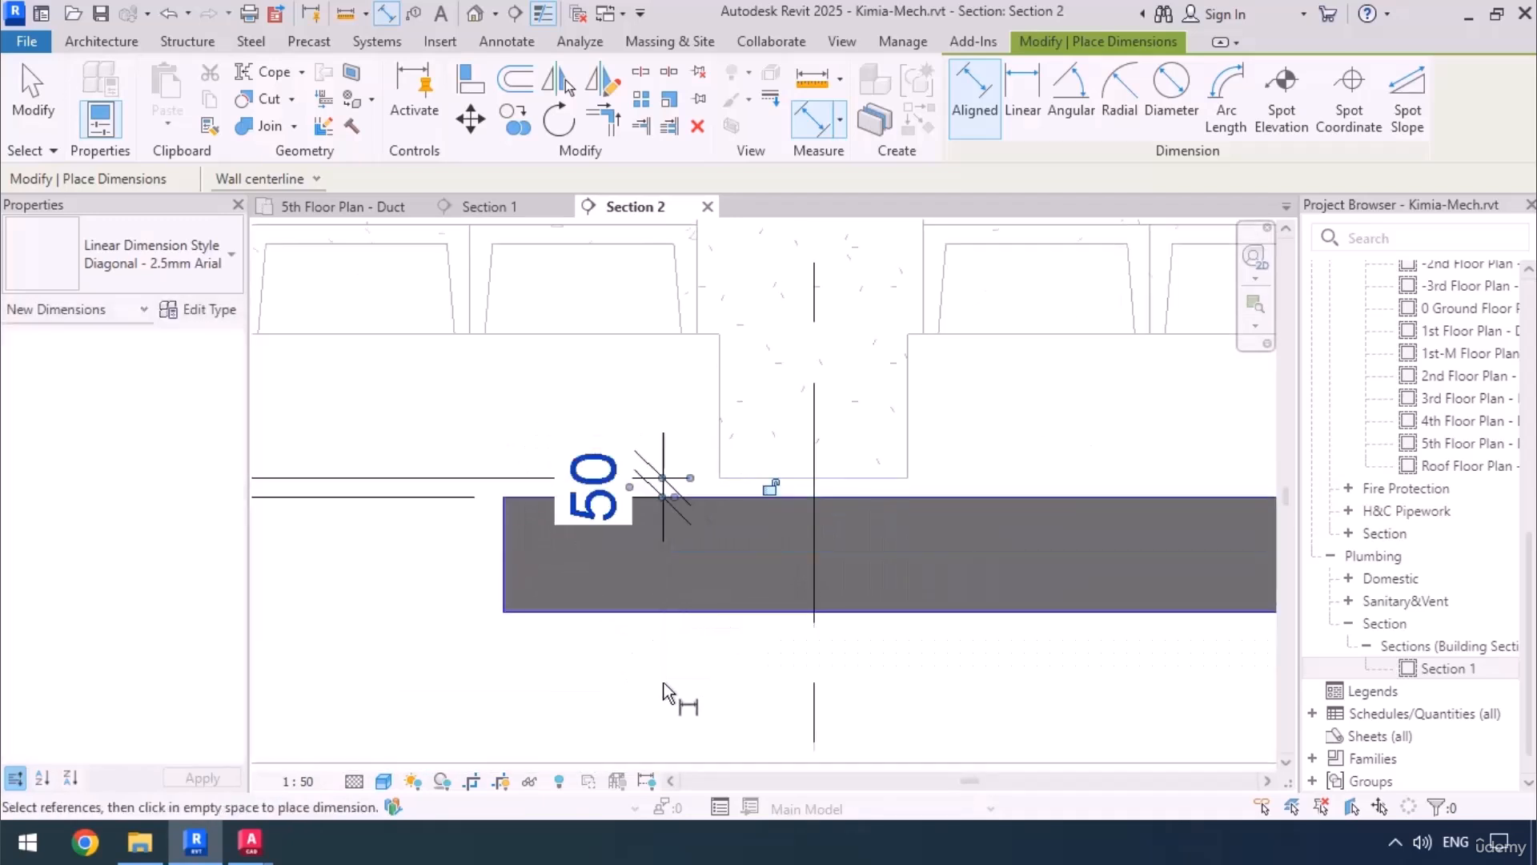
key(Escape)
key(Escape)
scroll(432, 416, down, 5)
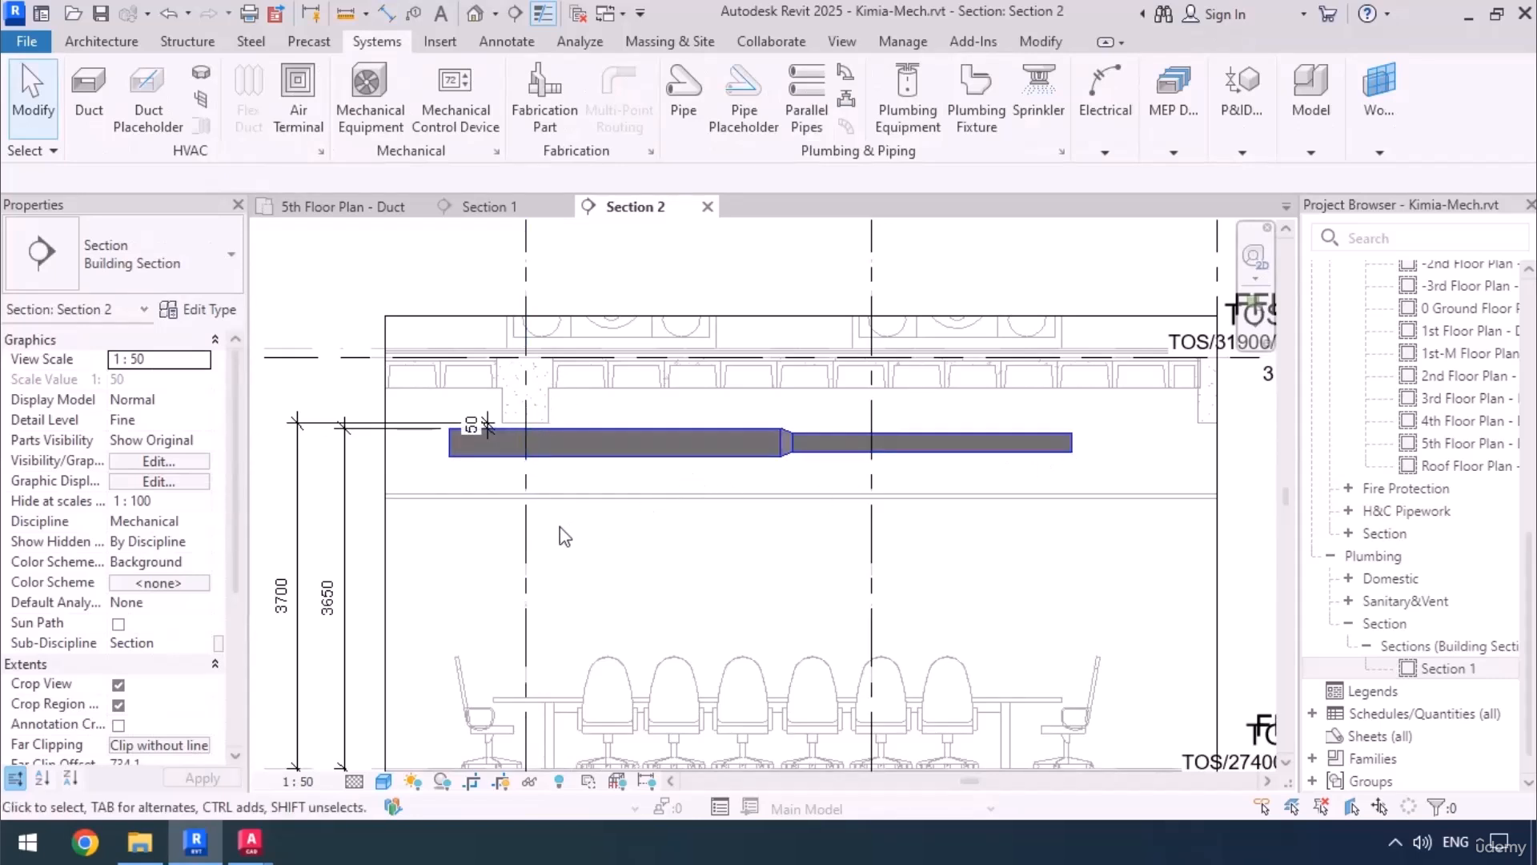
Step: Return to the 5th floor duct plan and start a new rectangular duct with width 8" and height 6"
click(343, 207)
middle_drag(635, 504, 786, 634)
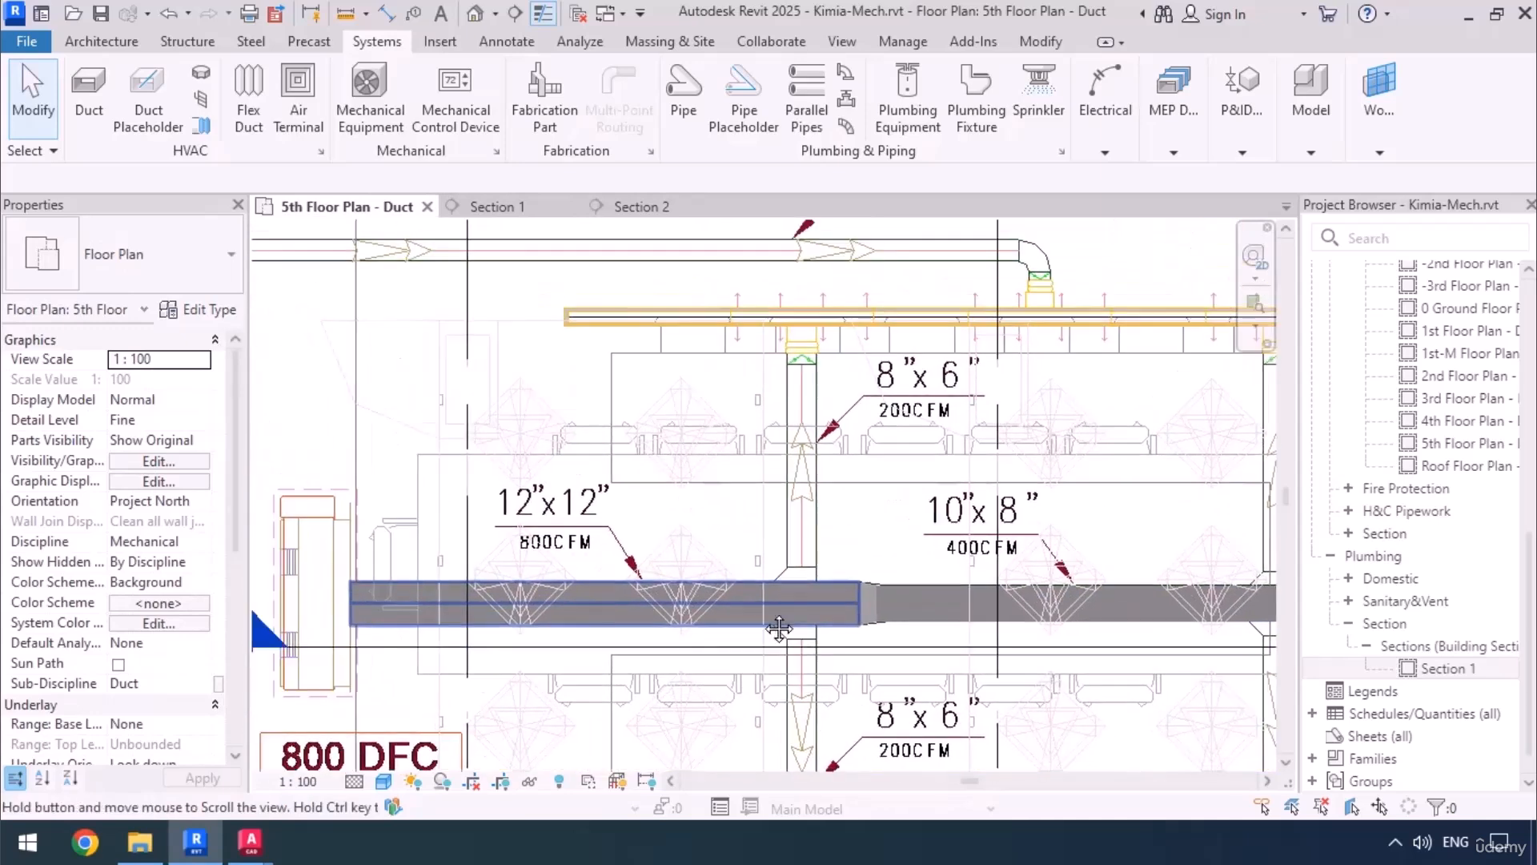
middle_drag(766, 524, 670, 502)
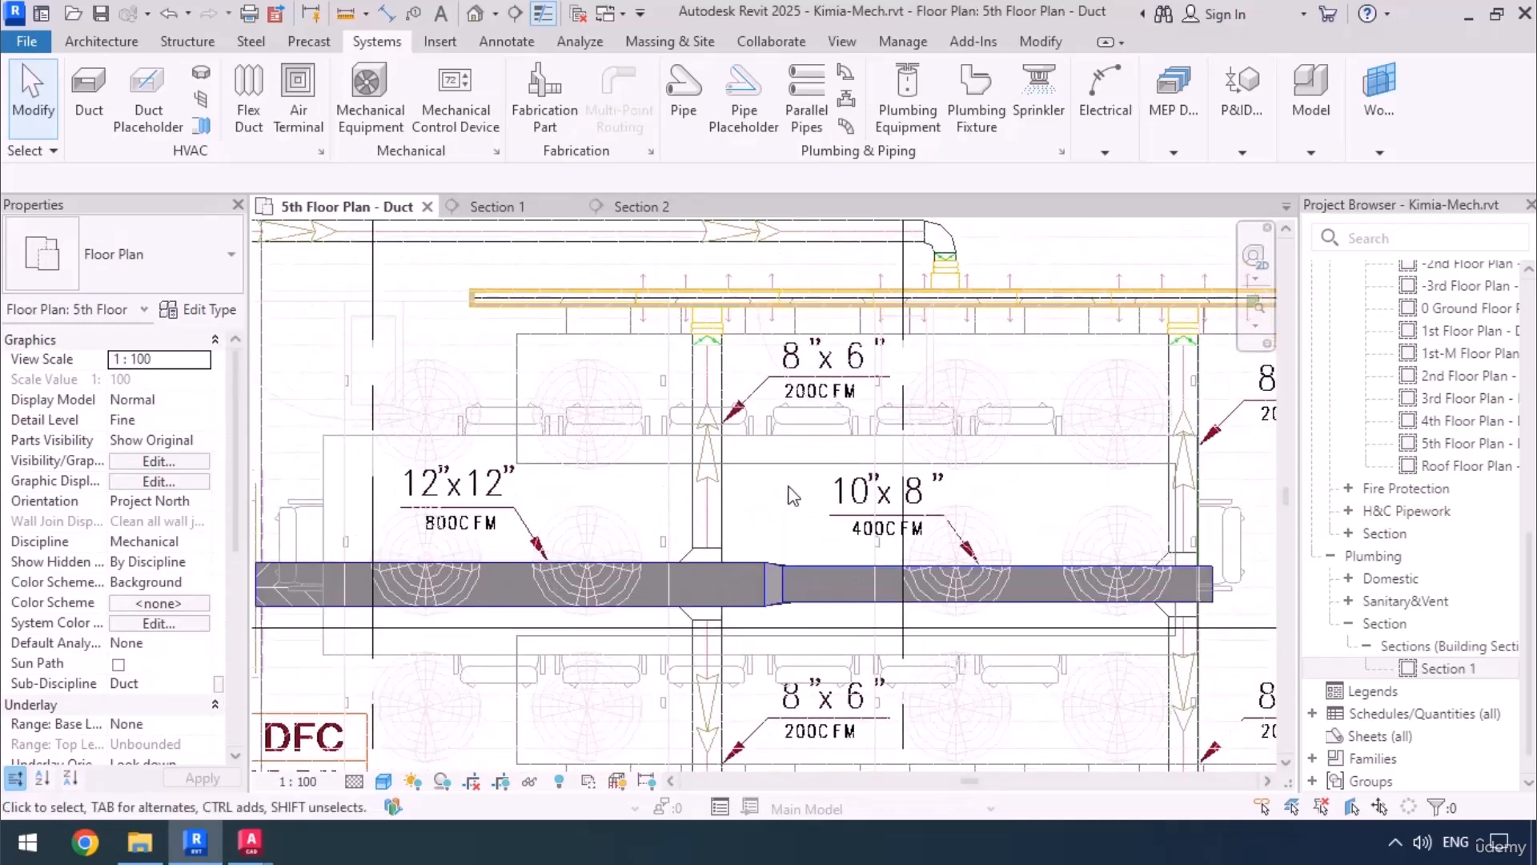
key(d)
key(t)
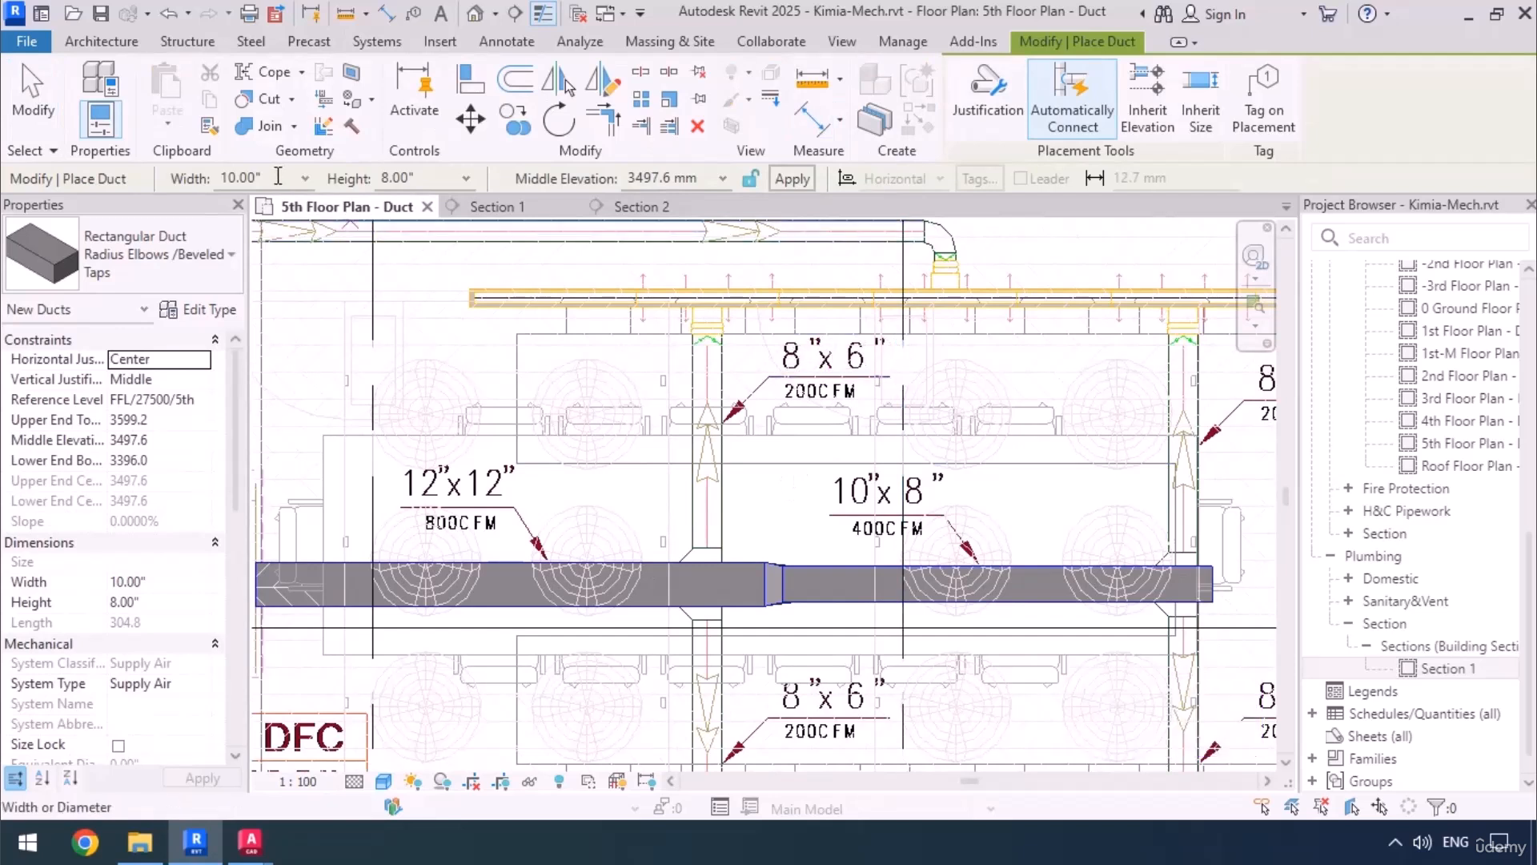
text(8)
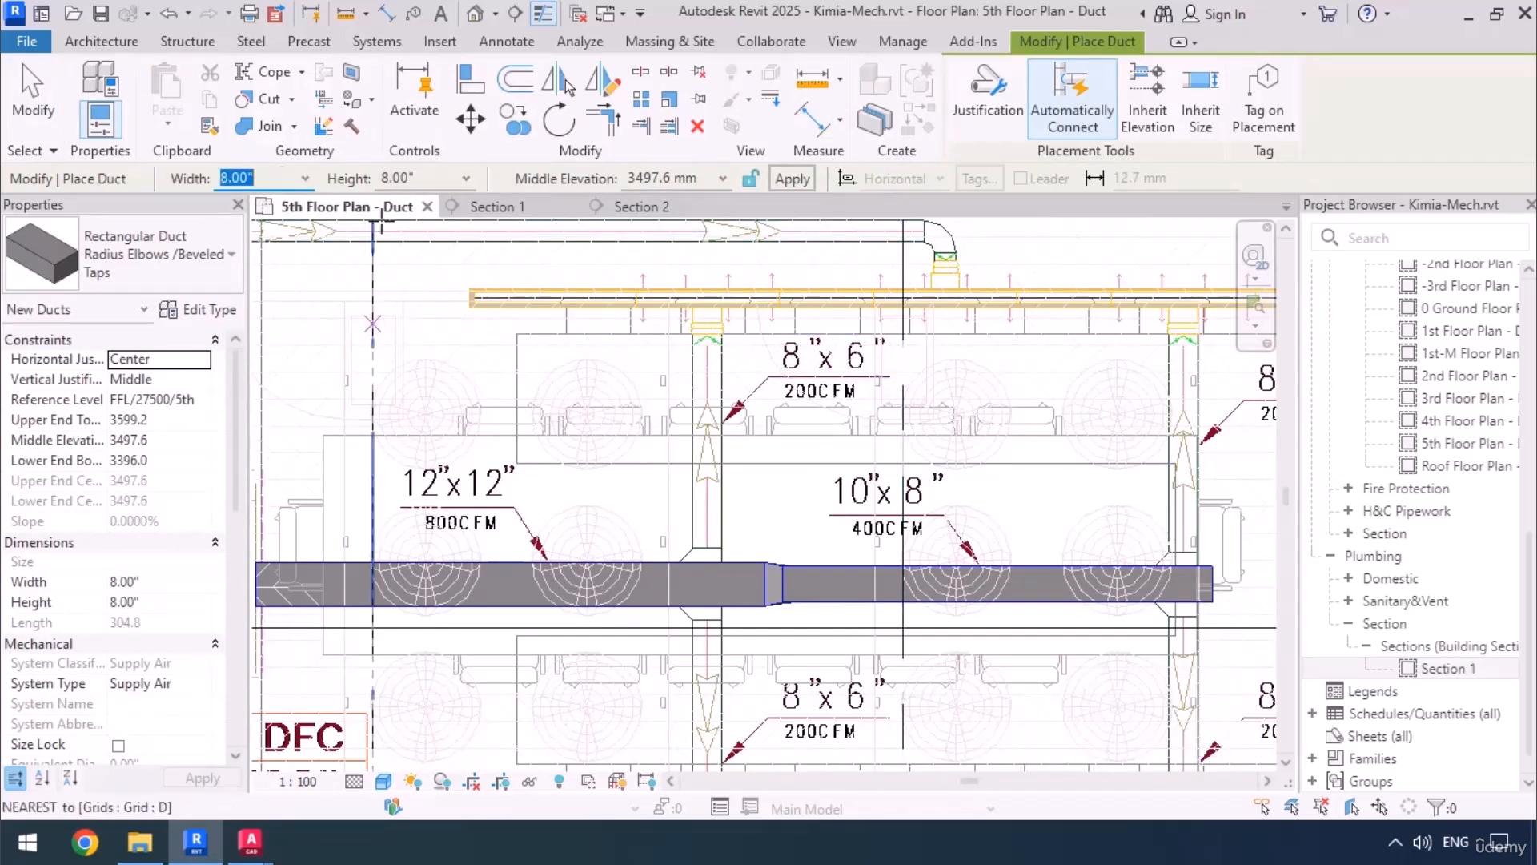
click(432, 180)
text(6)
key(Return)
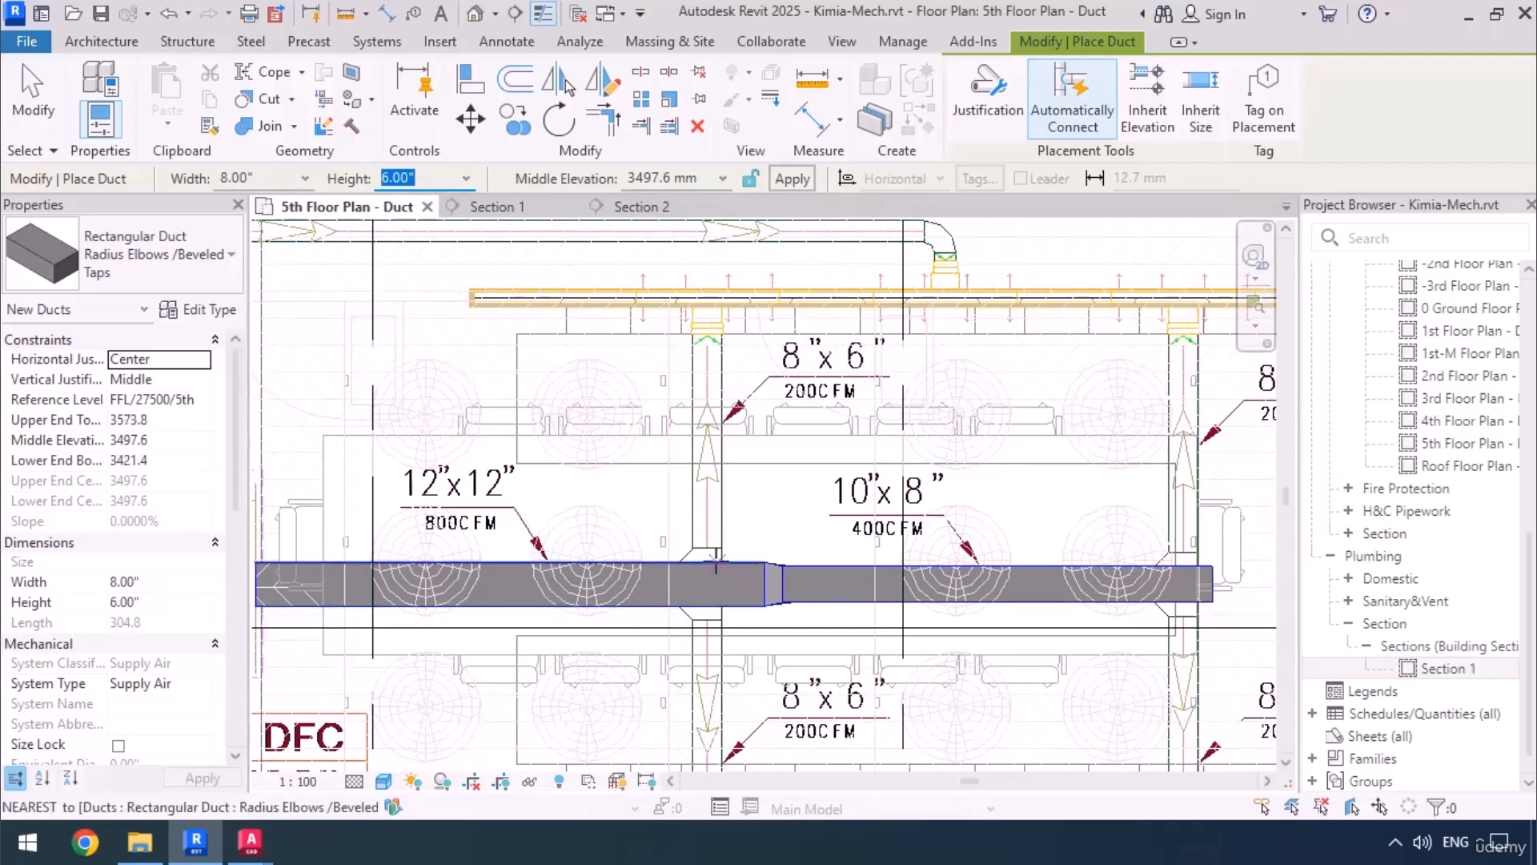
Step: Draw the first 8"x6" branch from the 12"x12" main duct up to the flexible connection of the upper linear diffuser
scroll(708, 565, up, 4)
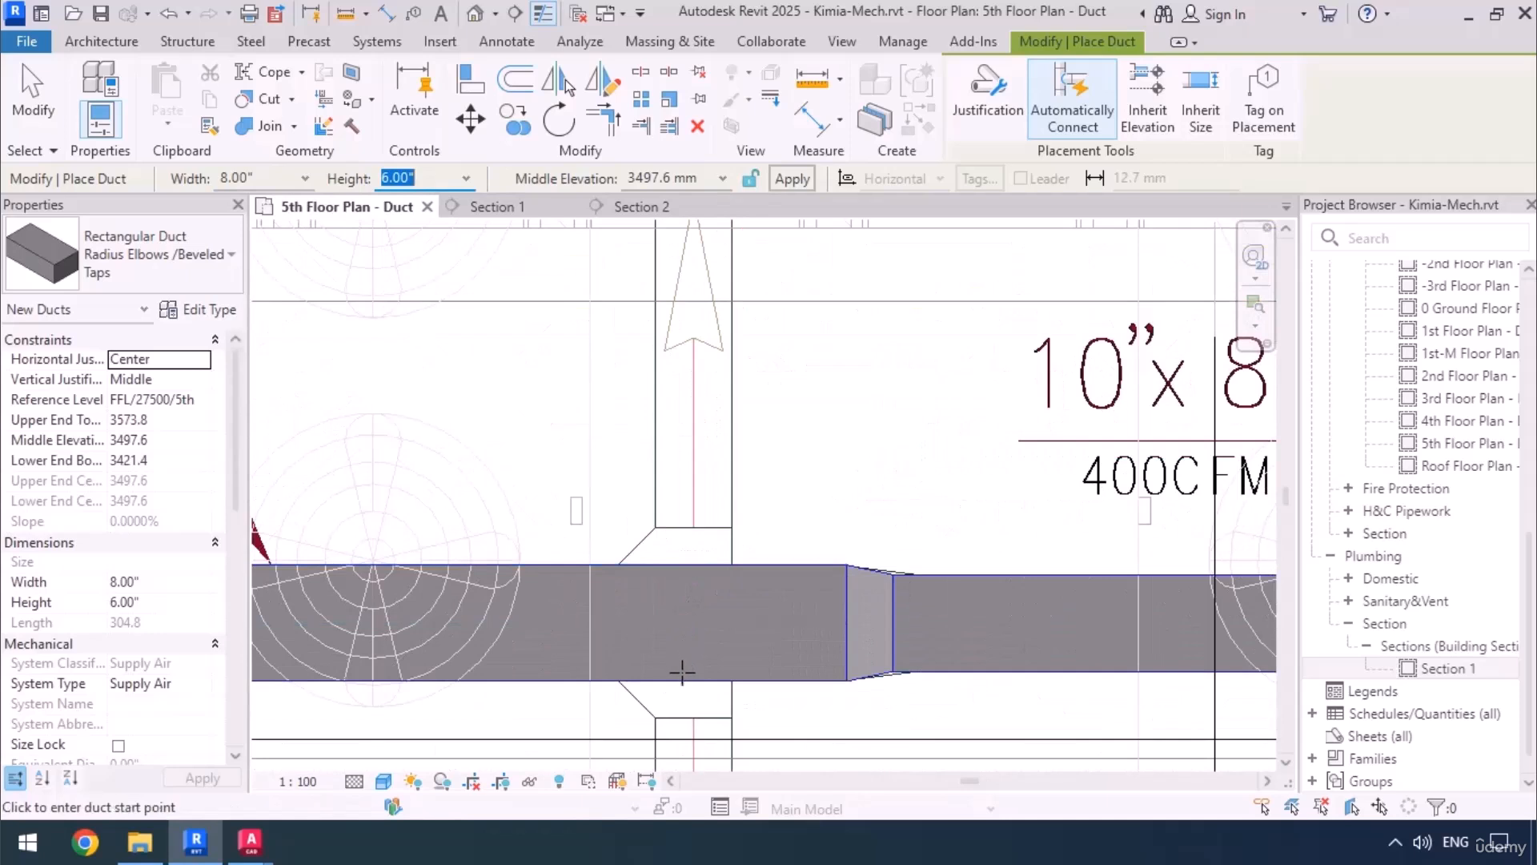
click(694, 624)
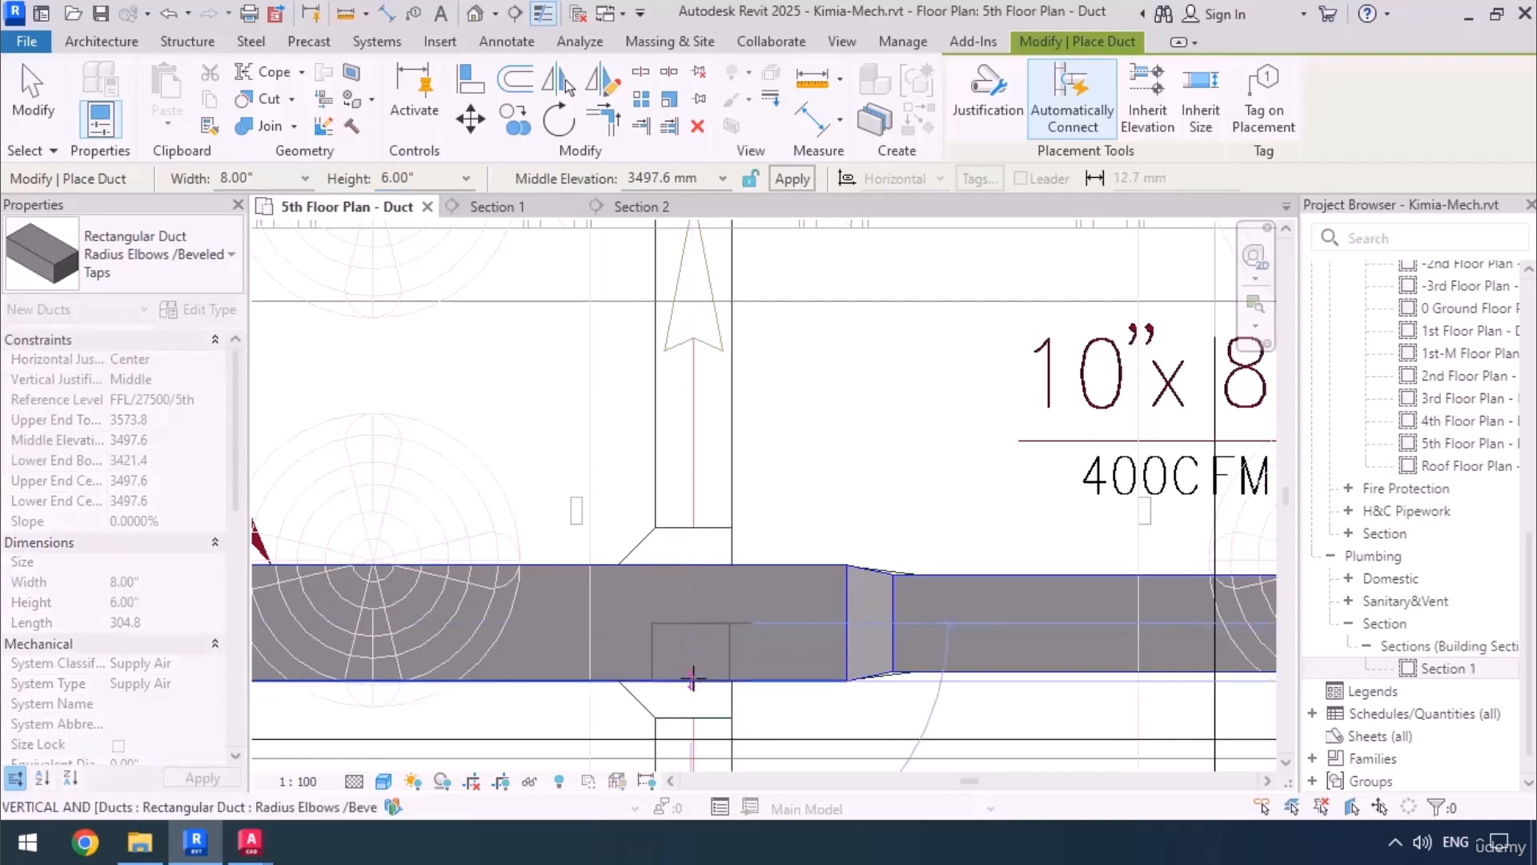
scroll(695, 609, down, 2)
scroll(692, 353, up, 5)
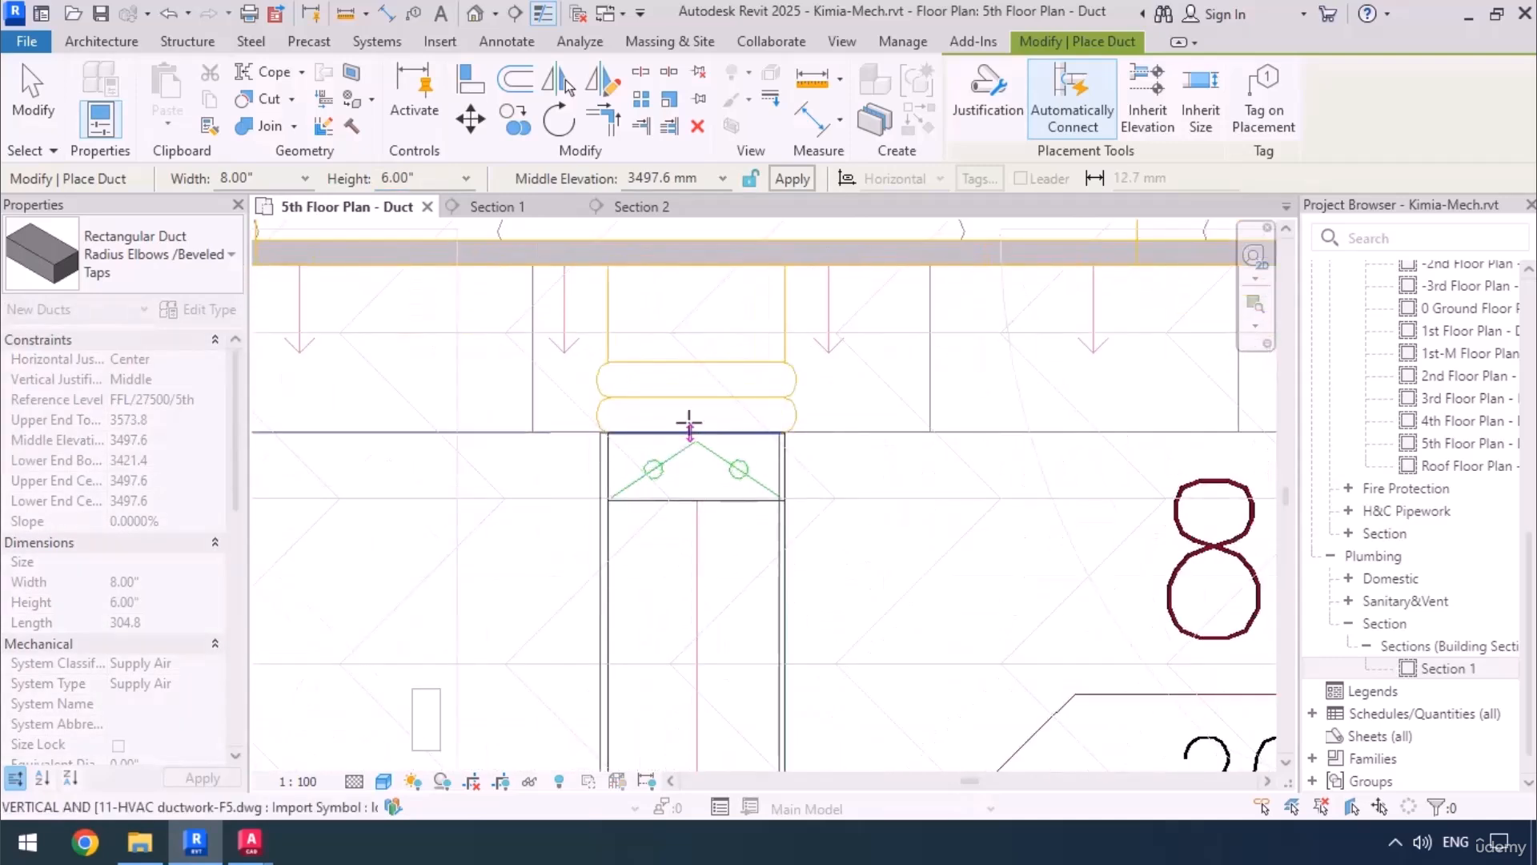
click(688, 422)
key(Escape)
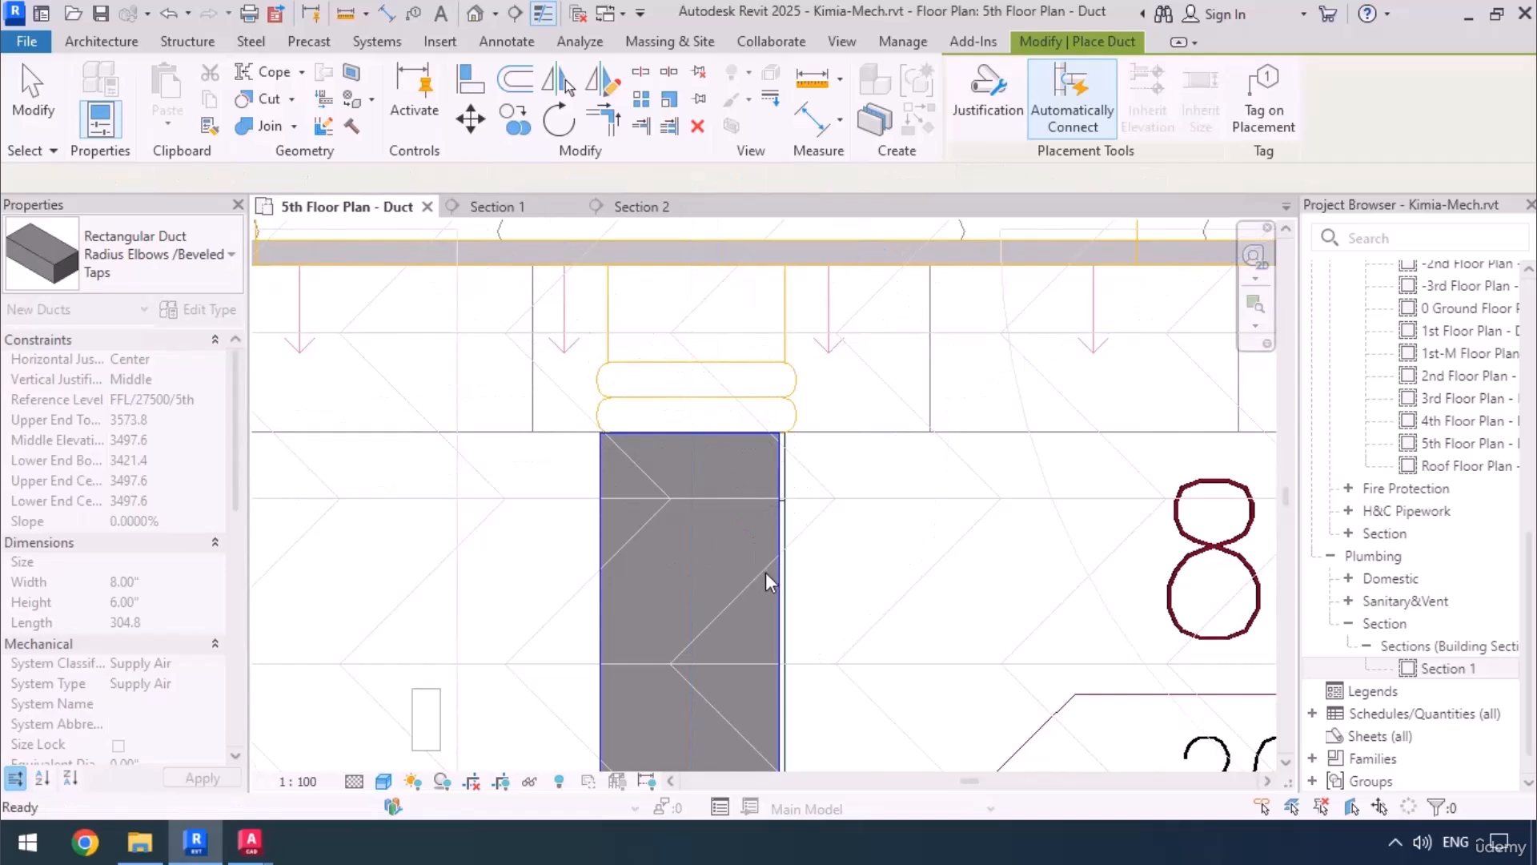
Step: Align the outer edge of the new 8"x6" branch duct with the neighbouring branch line of the CAD layout
scroll(767, 582, up, 3)
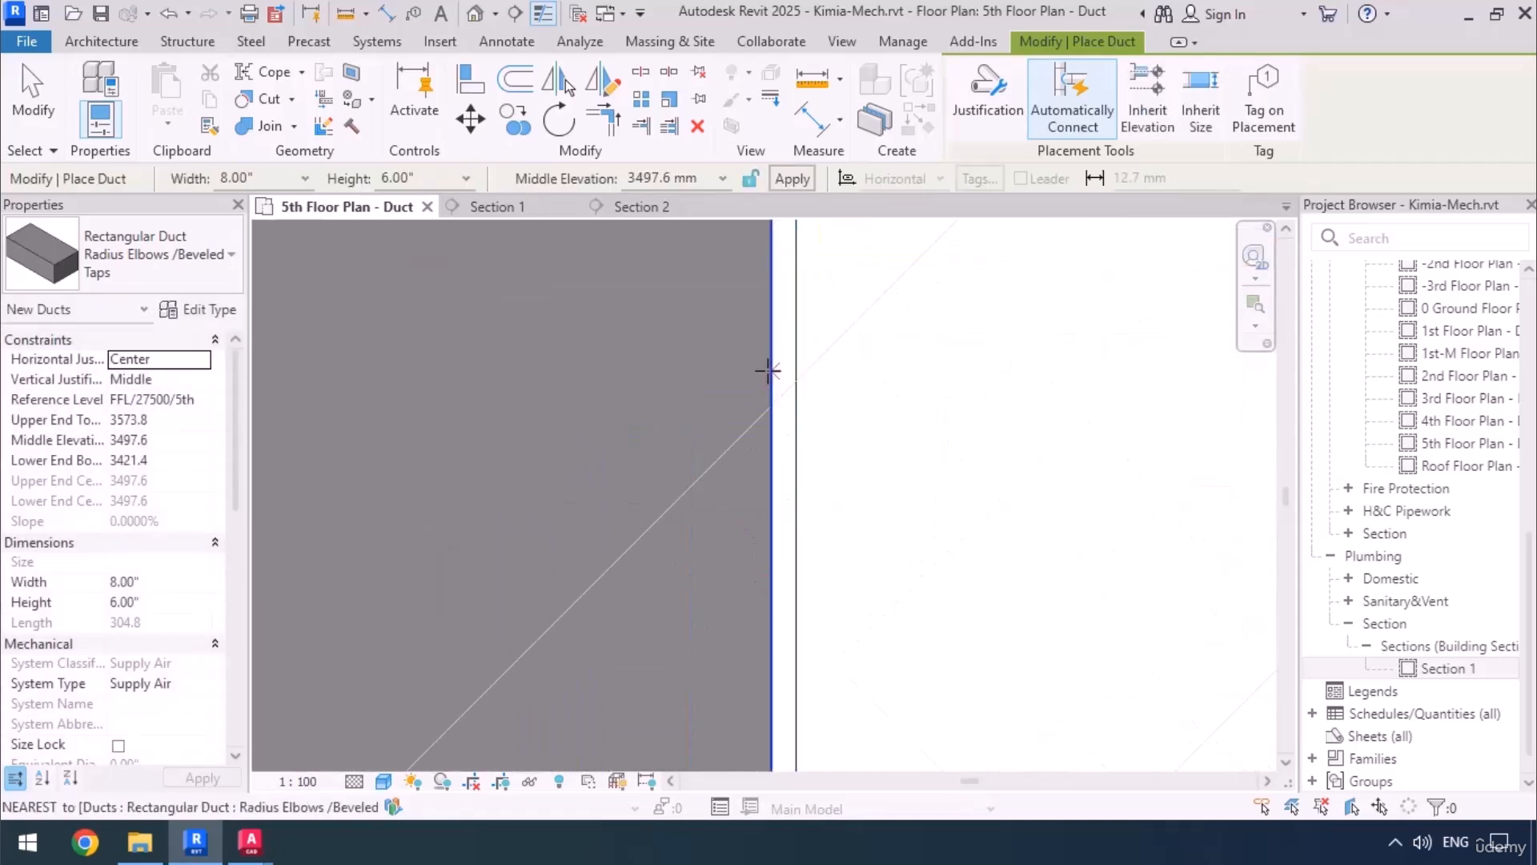
scroll(767, 371, down, 2)
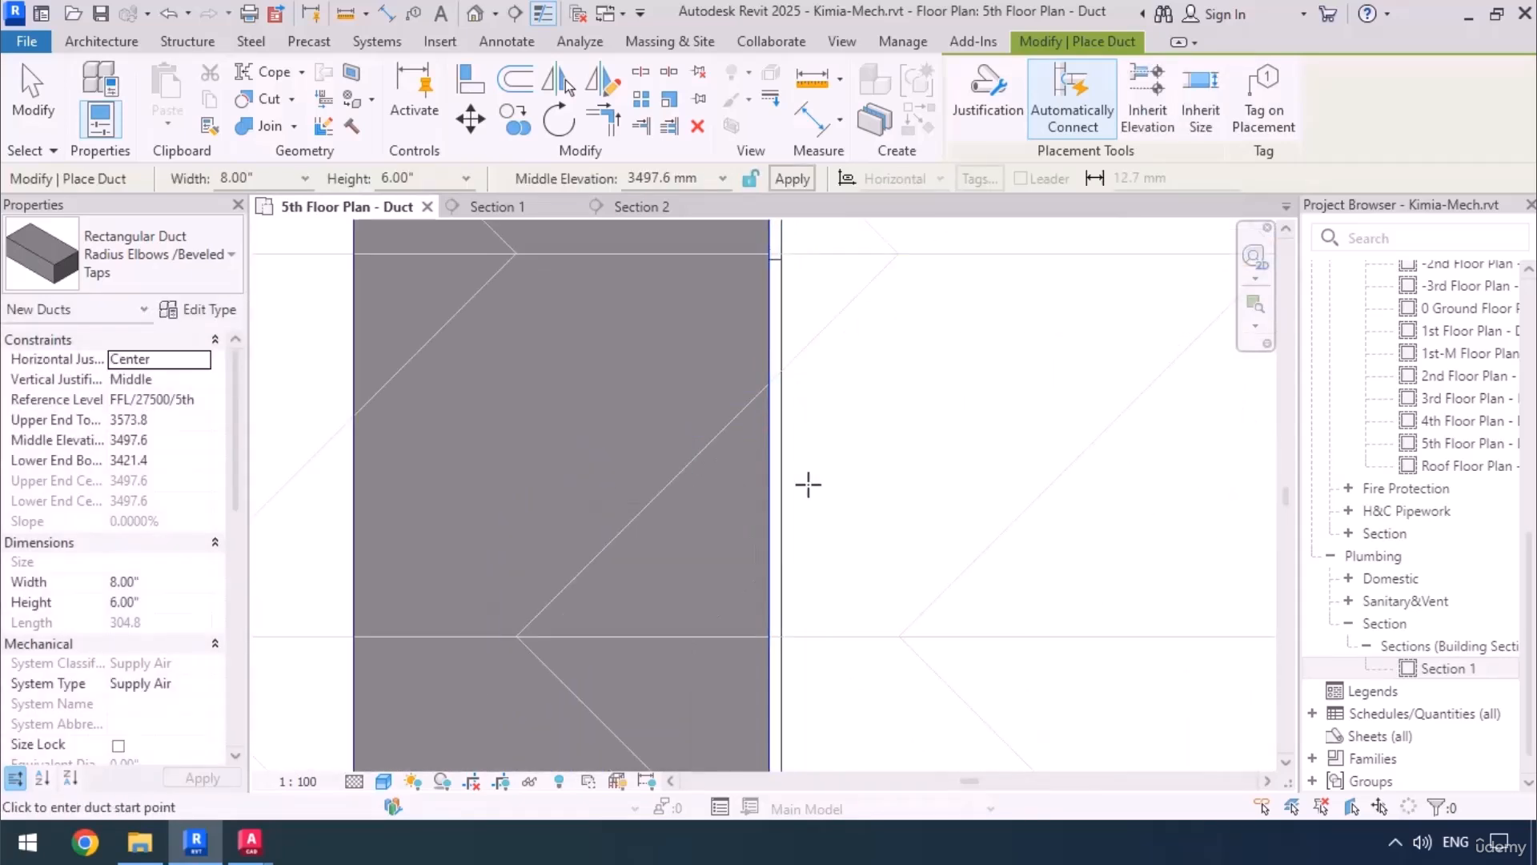
scroll(808, 484, down, 1)
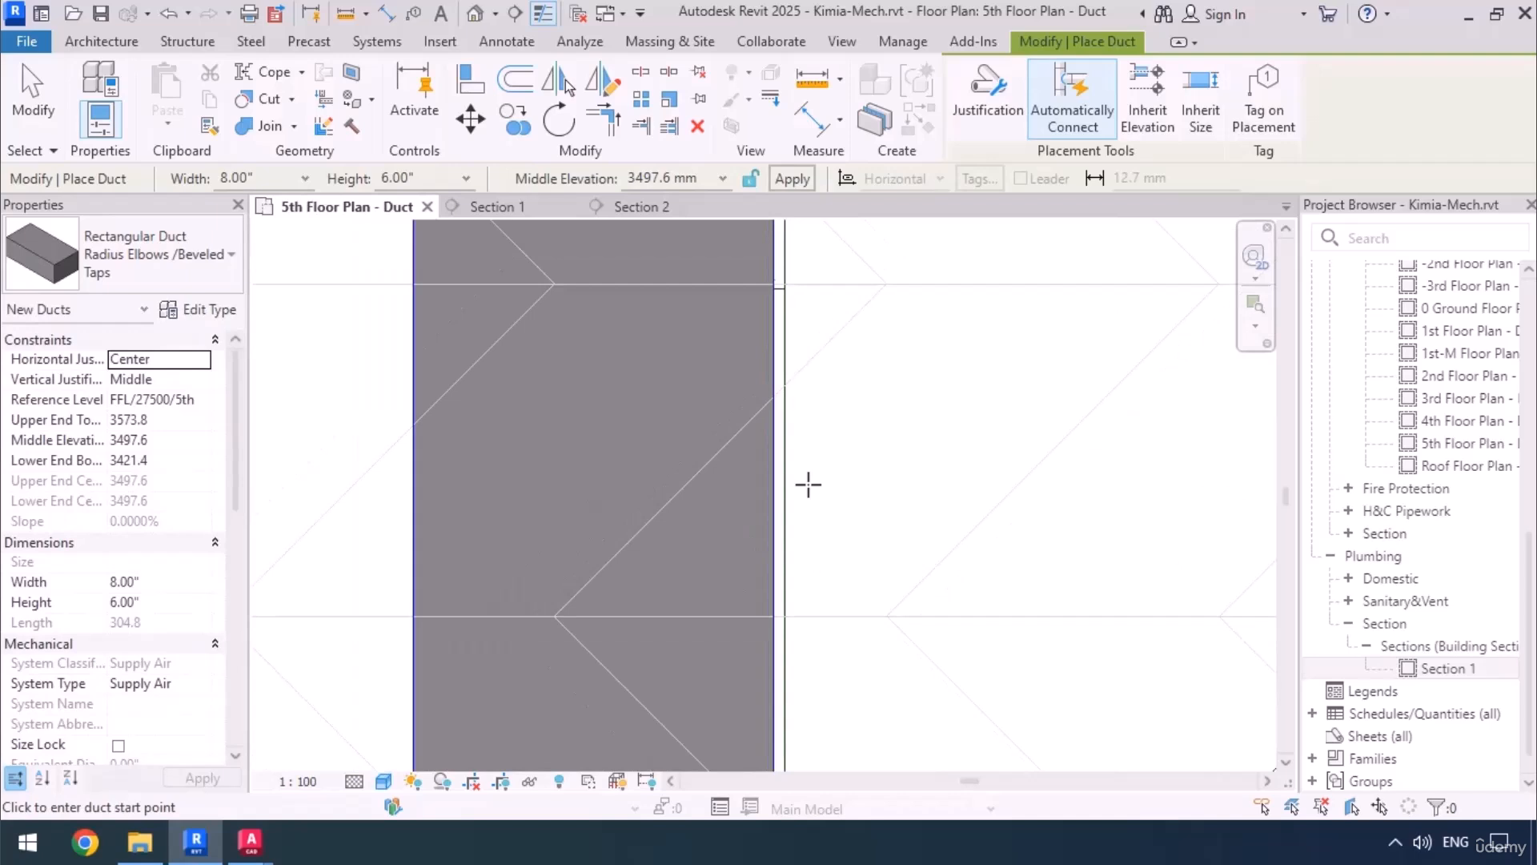
key(a)
key(l)
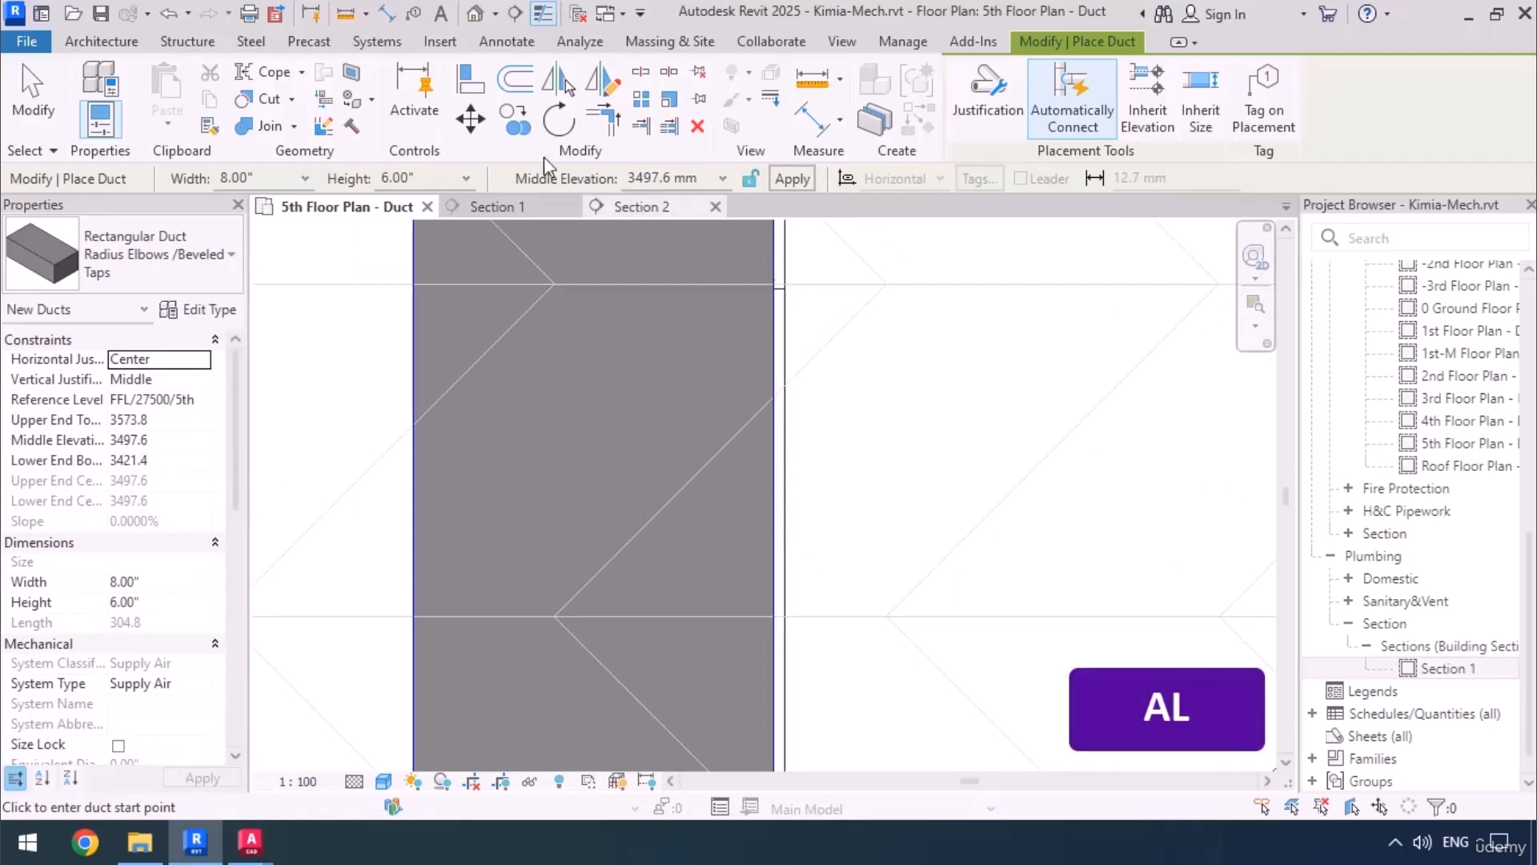
click(466, 89)
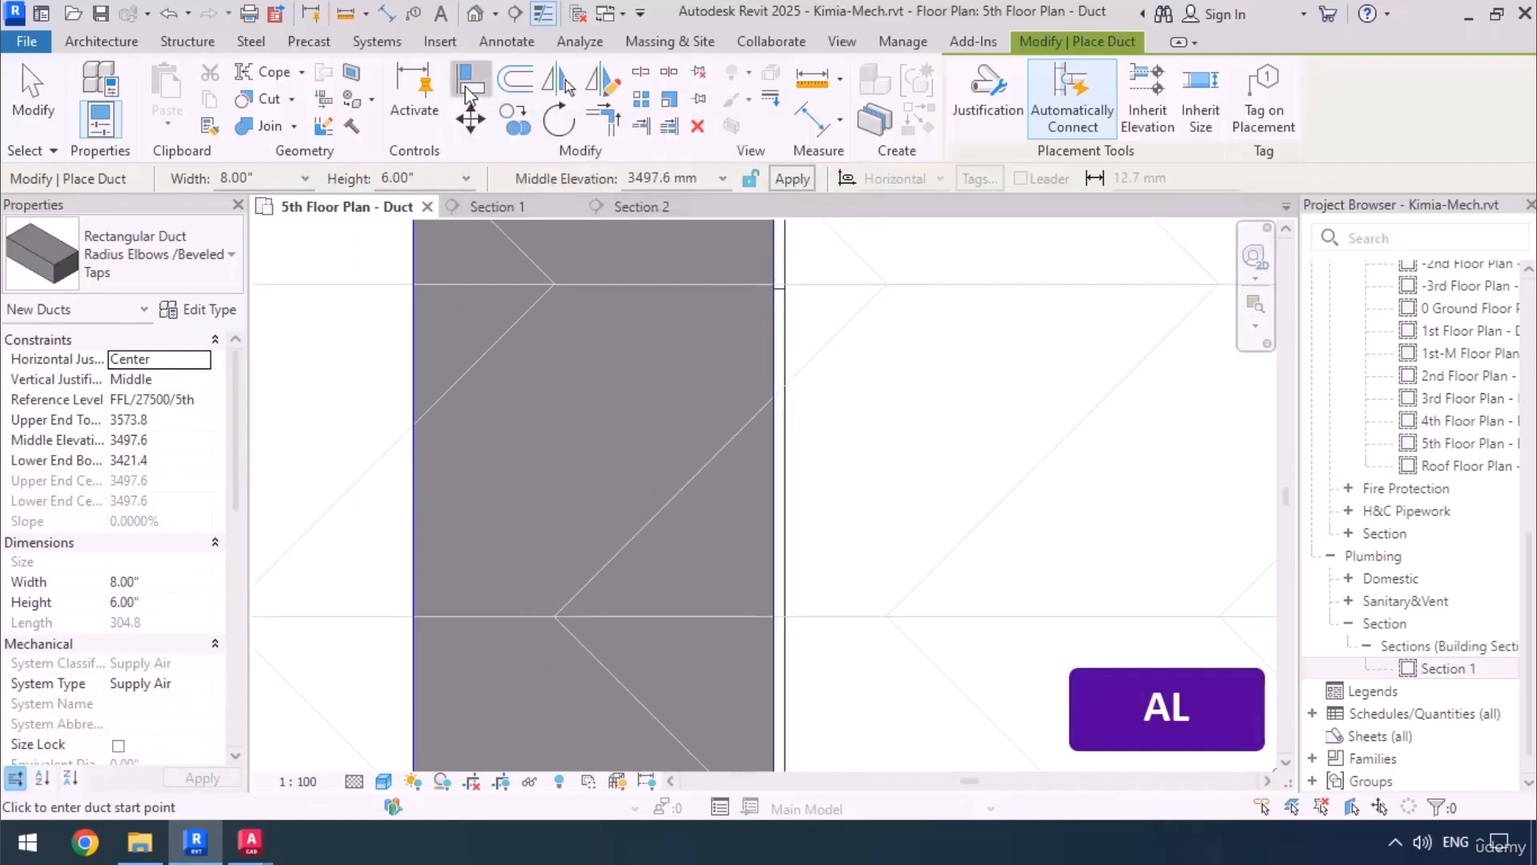
click(782, 480)
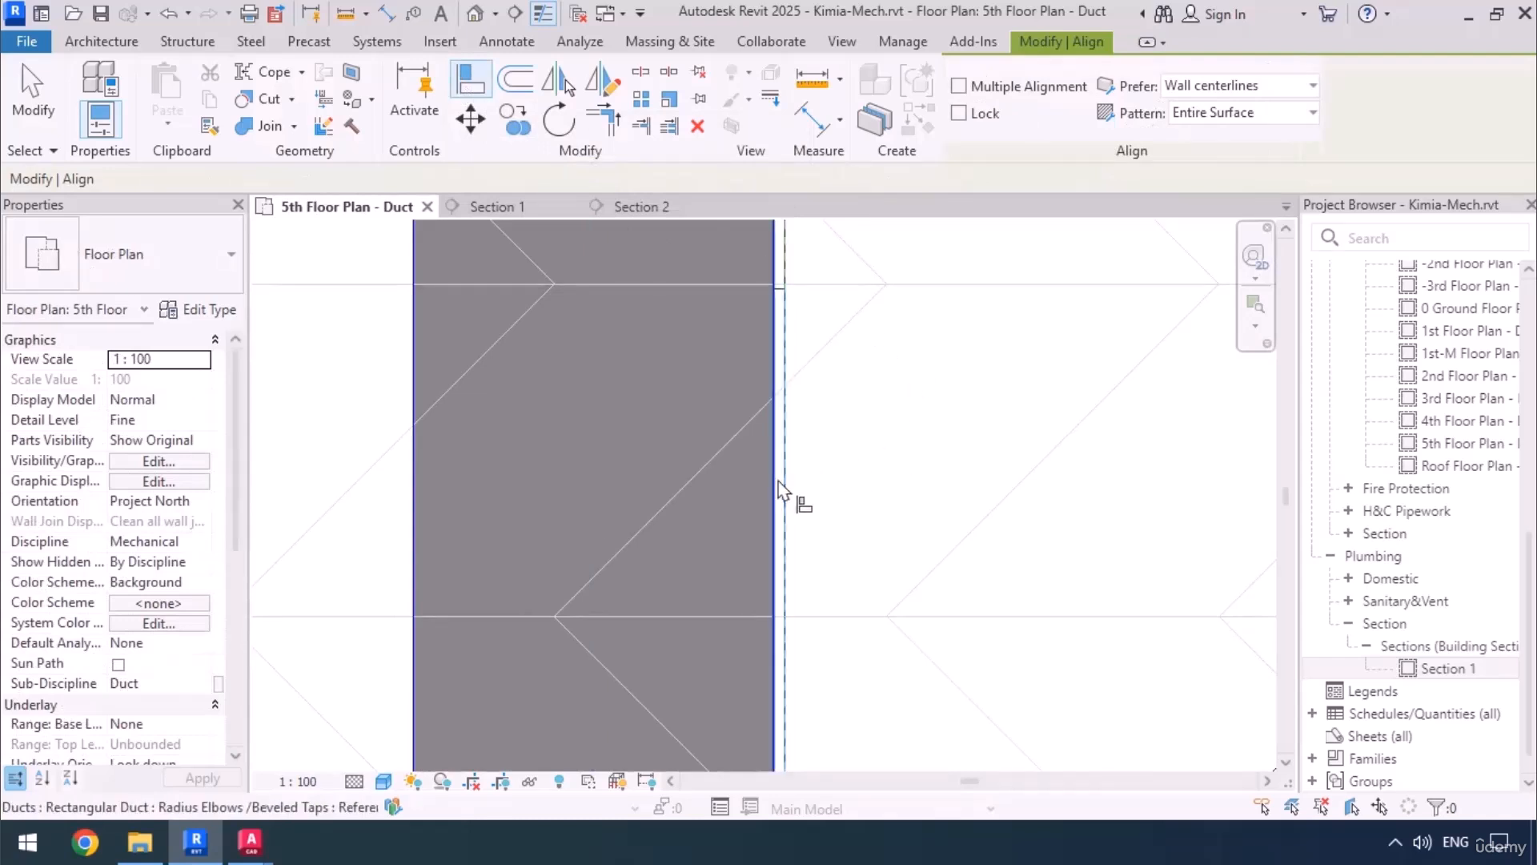
scroll(824, 628, down, 5)
middle_drag(768, 627, 760, 298)
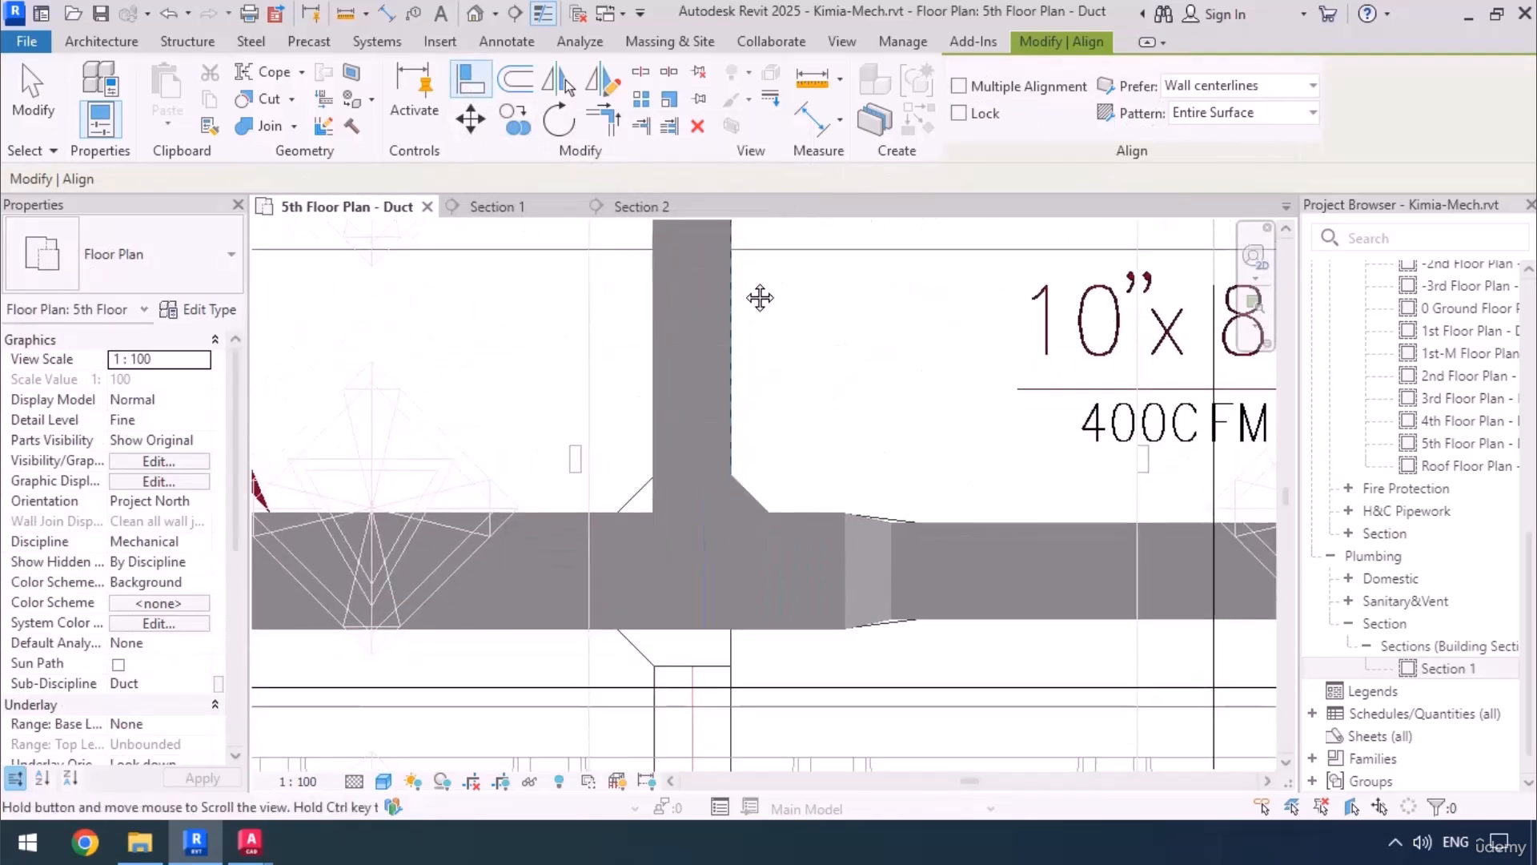
key(Escape)
key(Escape)
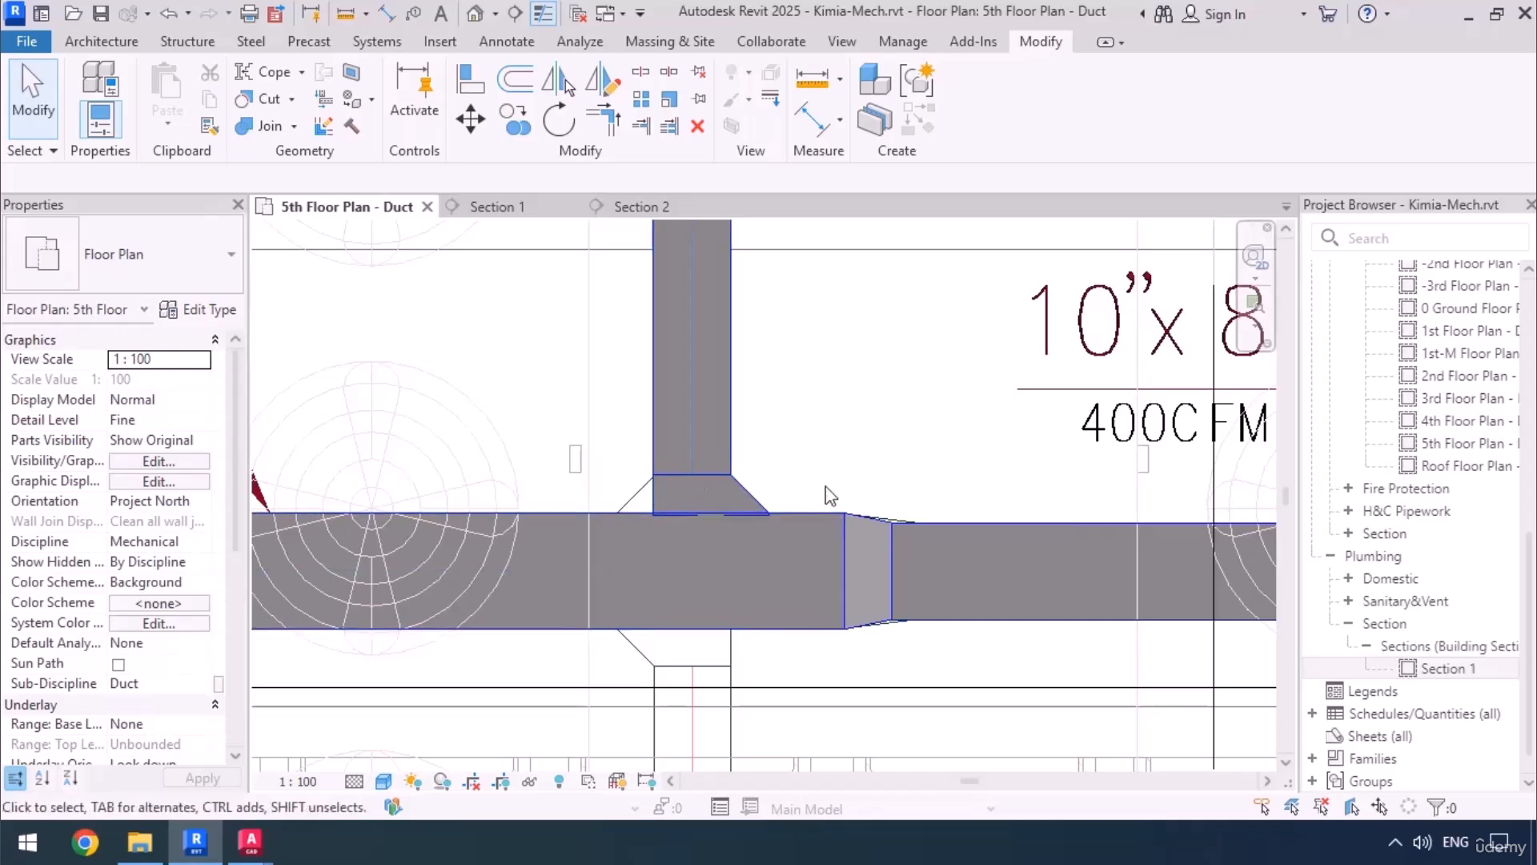
Step: Flip the beveled tap of the first 8"x6" branch so its slope matches the CAD outline on the 12"x12" side
click(744, 491)
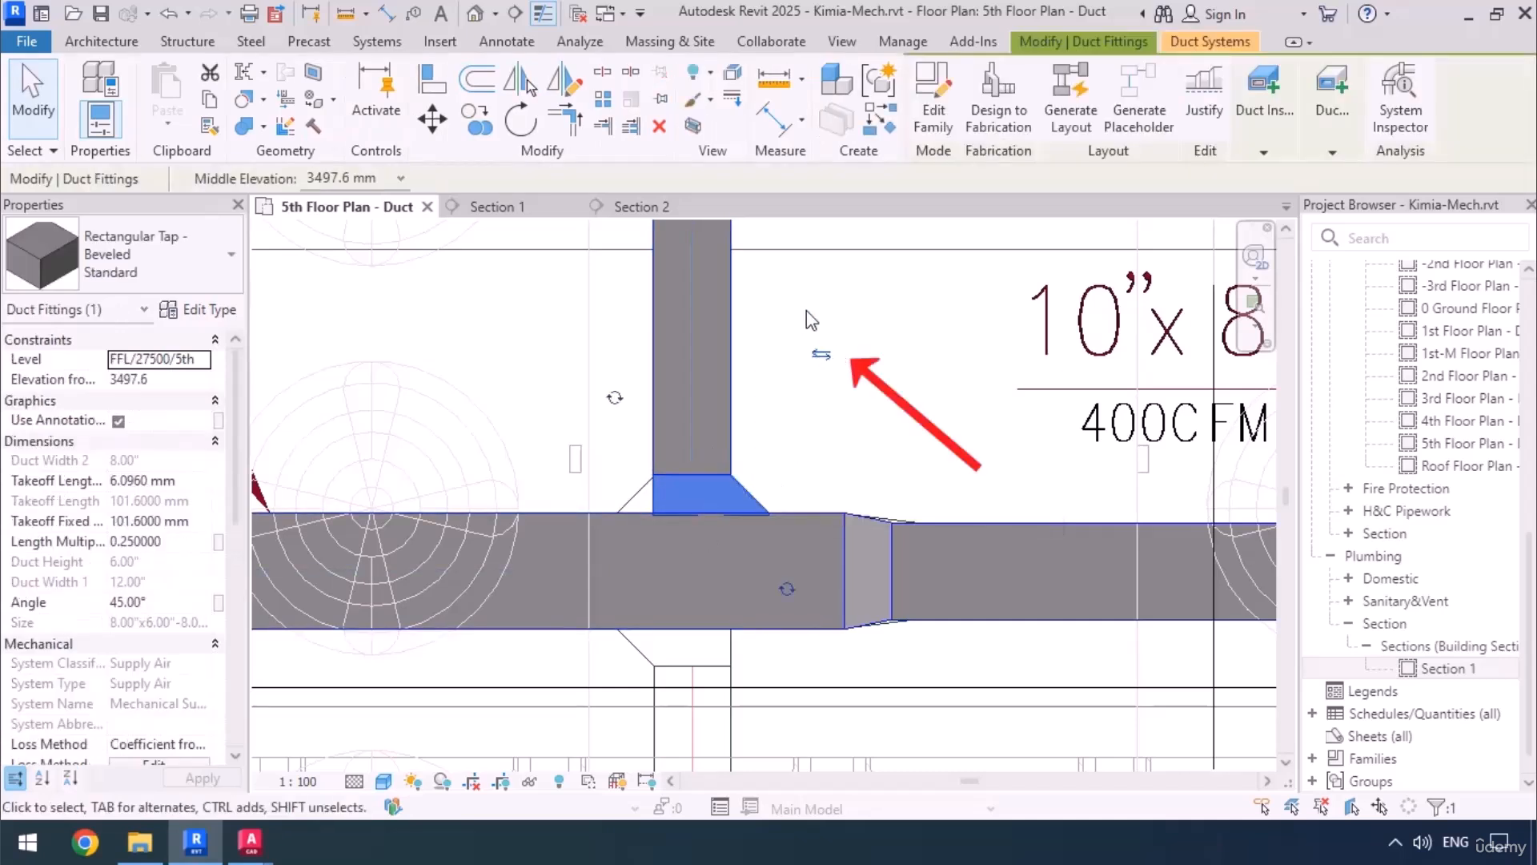
click(821, 355)
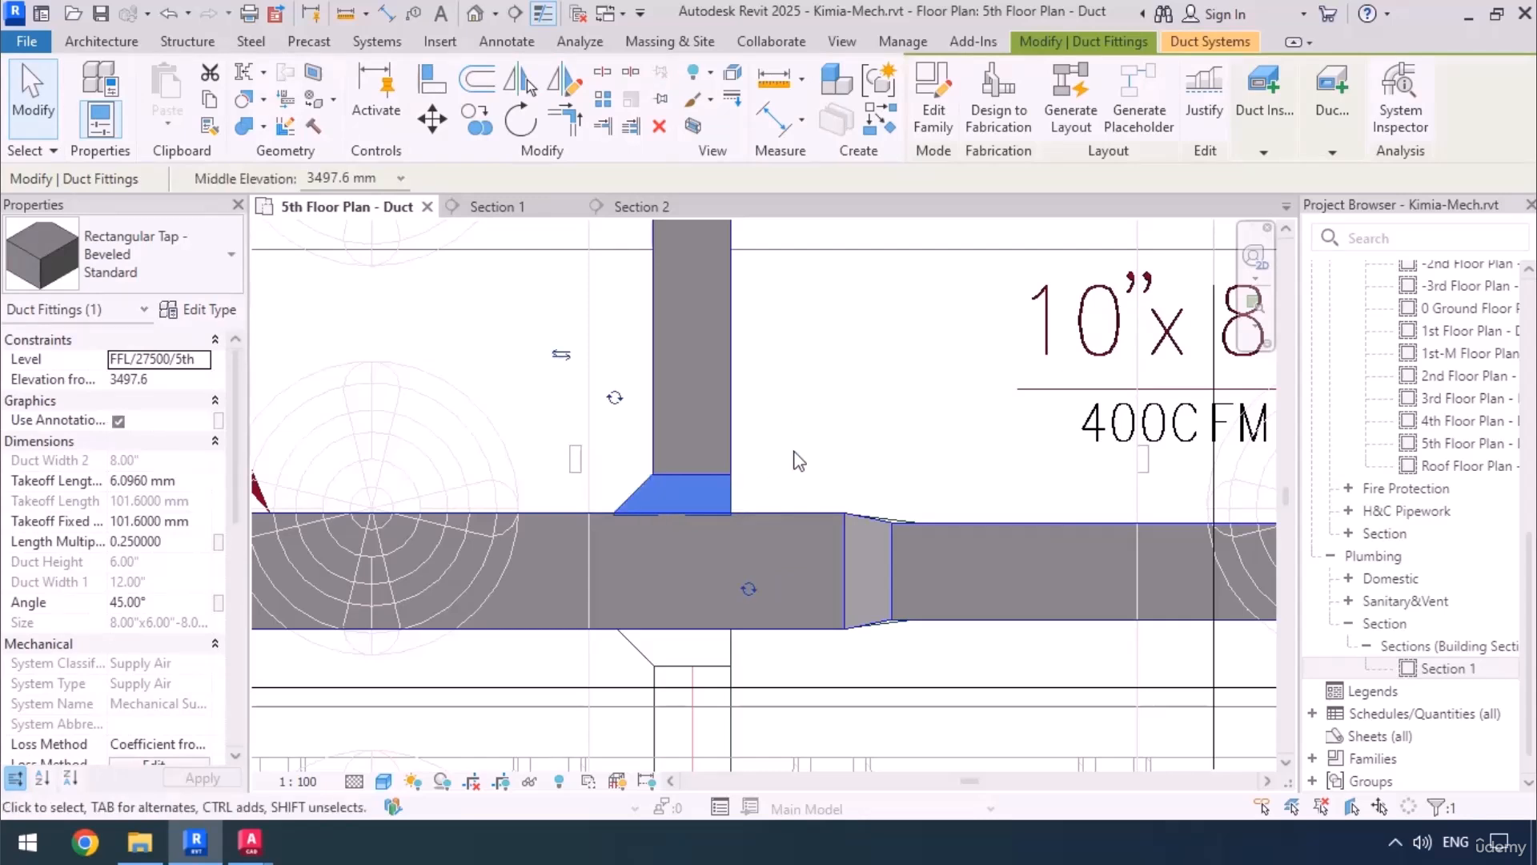
scroll(753, 433, down, 6)
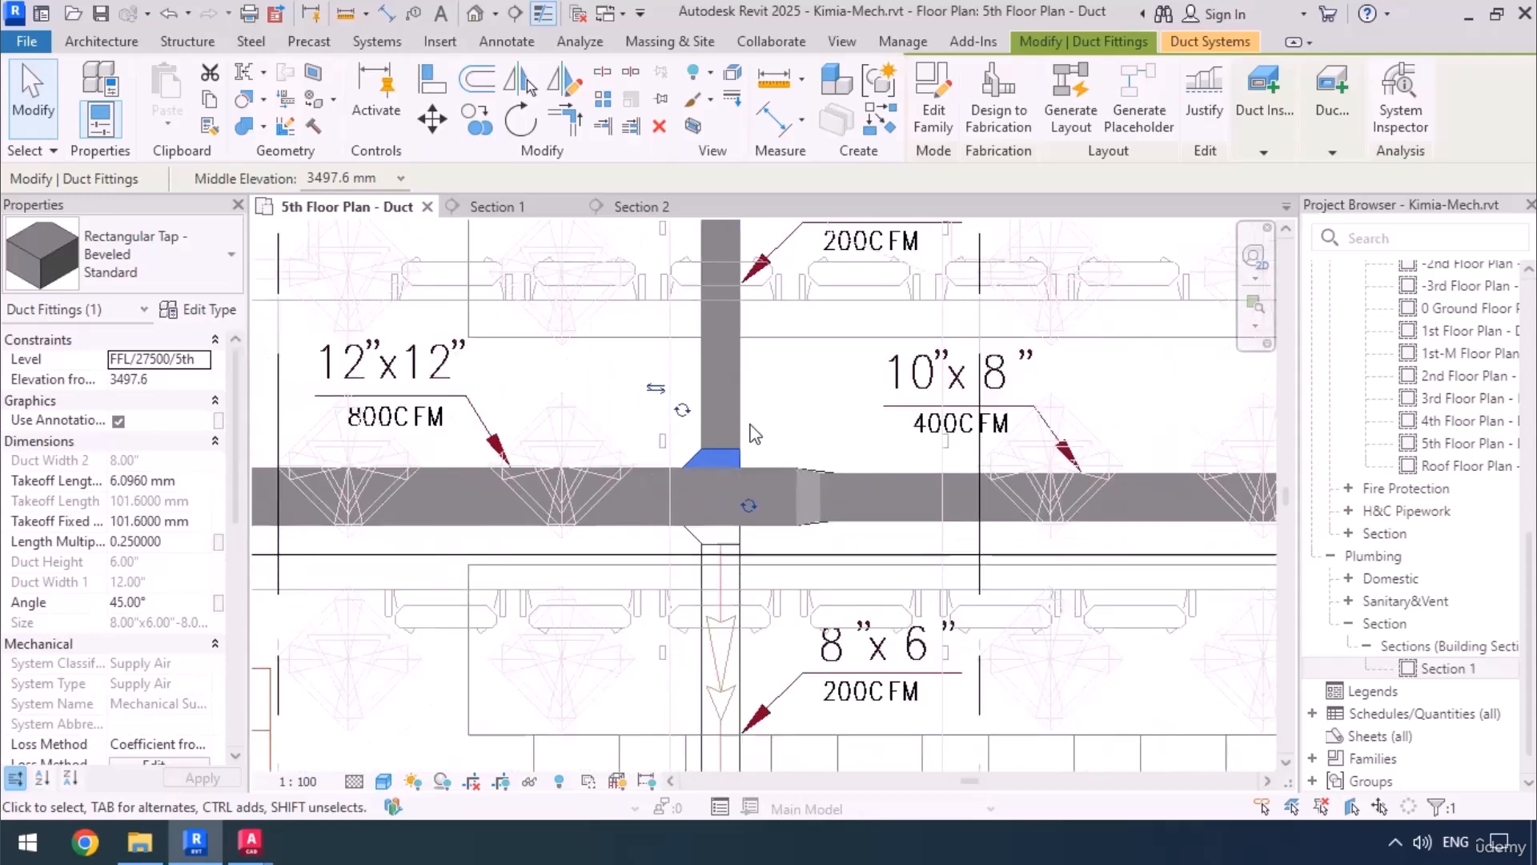
middle_drag(773, 536, 748, 501)
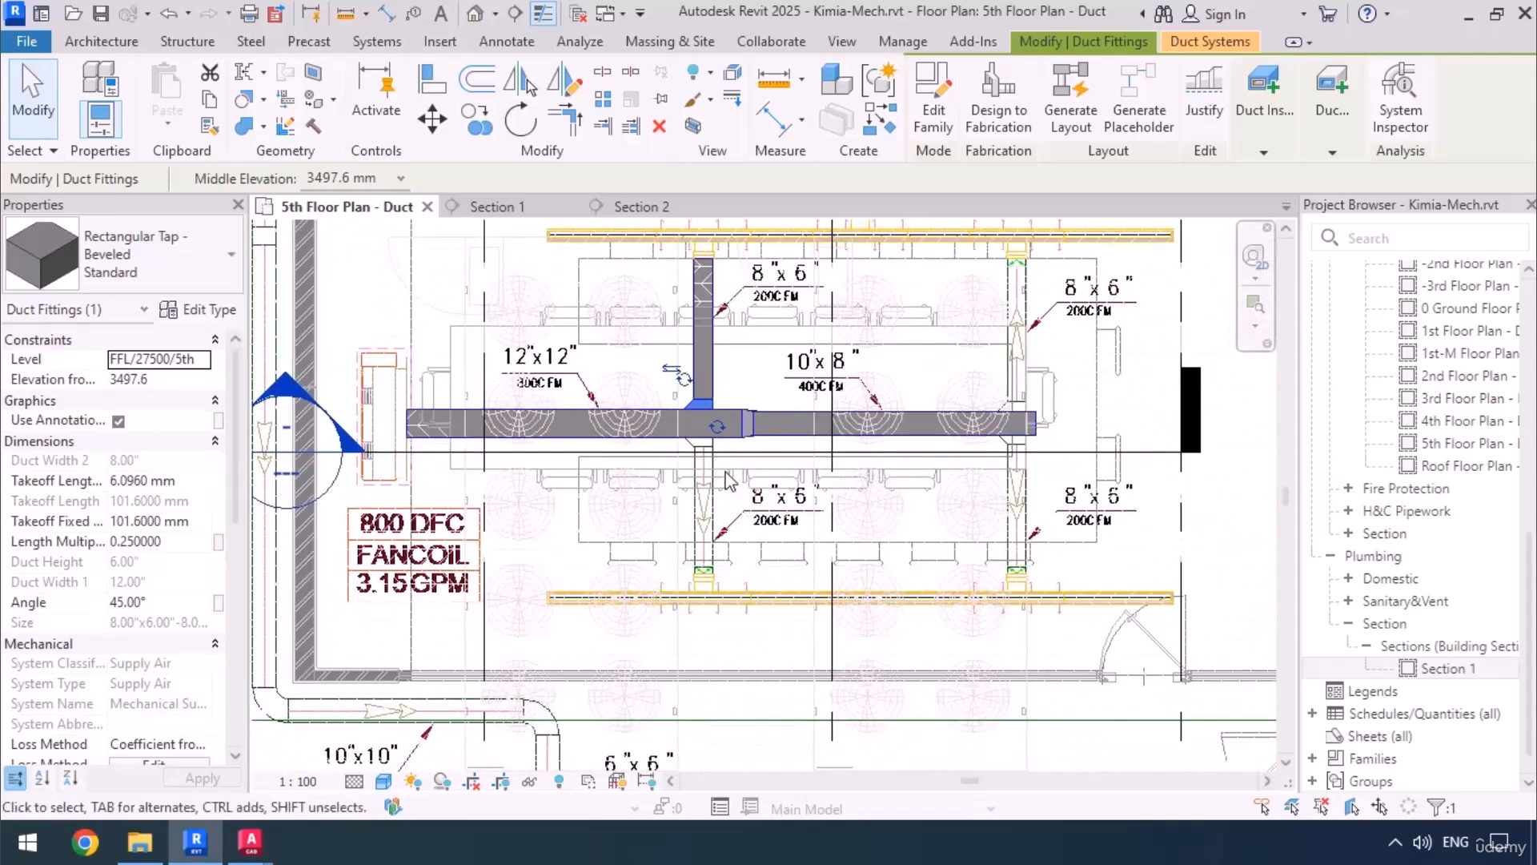
Step: Draw an 8"x6" branch from the 12"x12" main duct down to the lower linear diffuser's connection, opposite the first branch
scroll(712, 473, up, 3)
scroll(712, 472, up, 2)
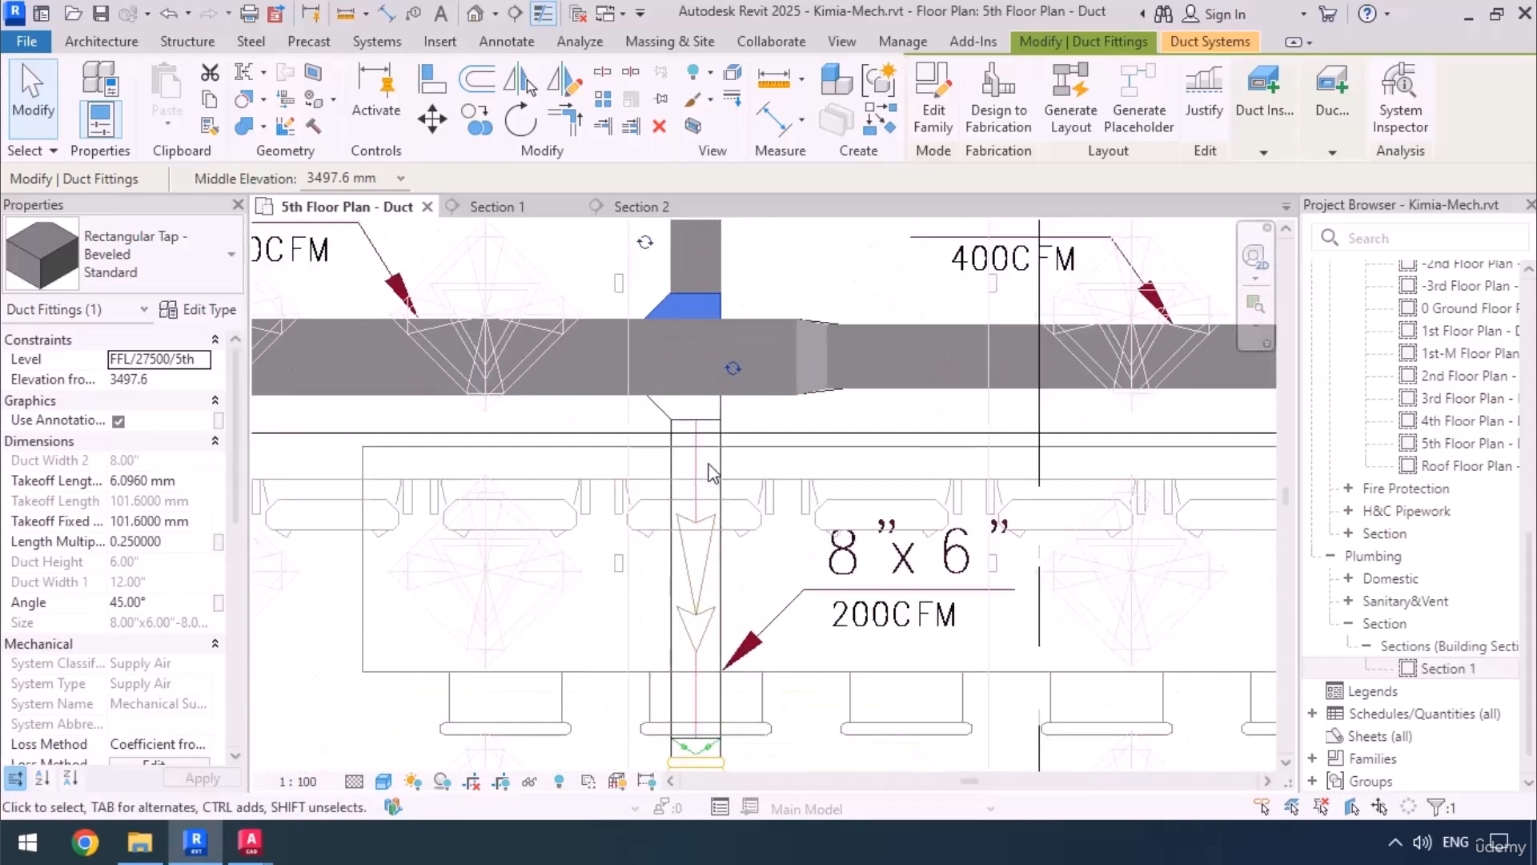
key(d)
key(t)
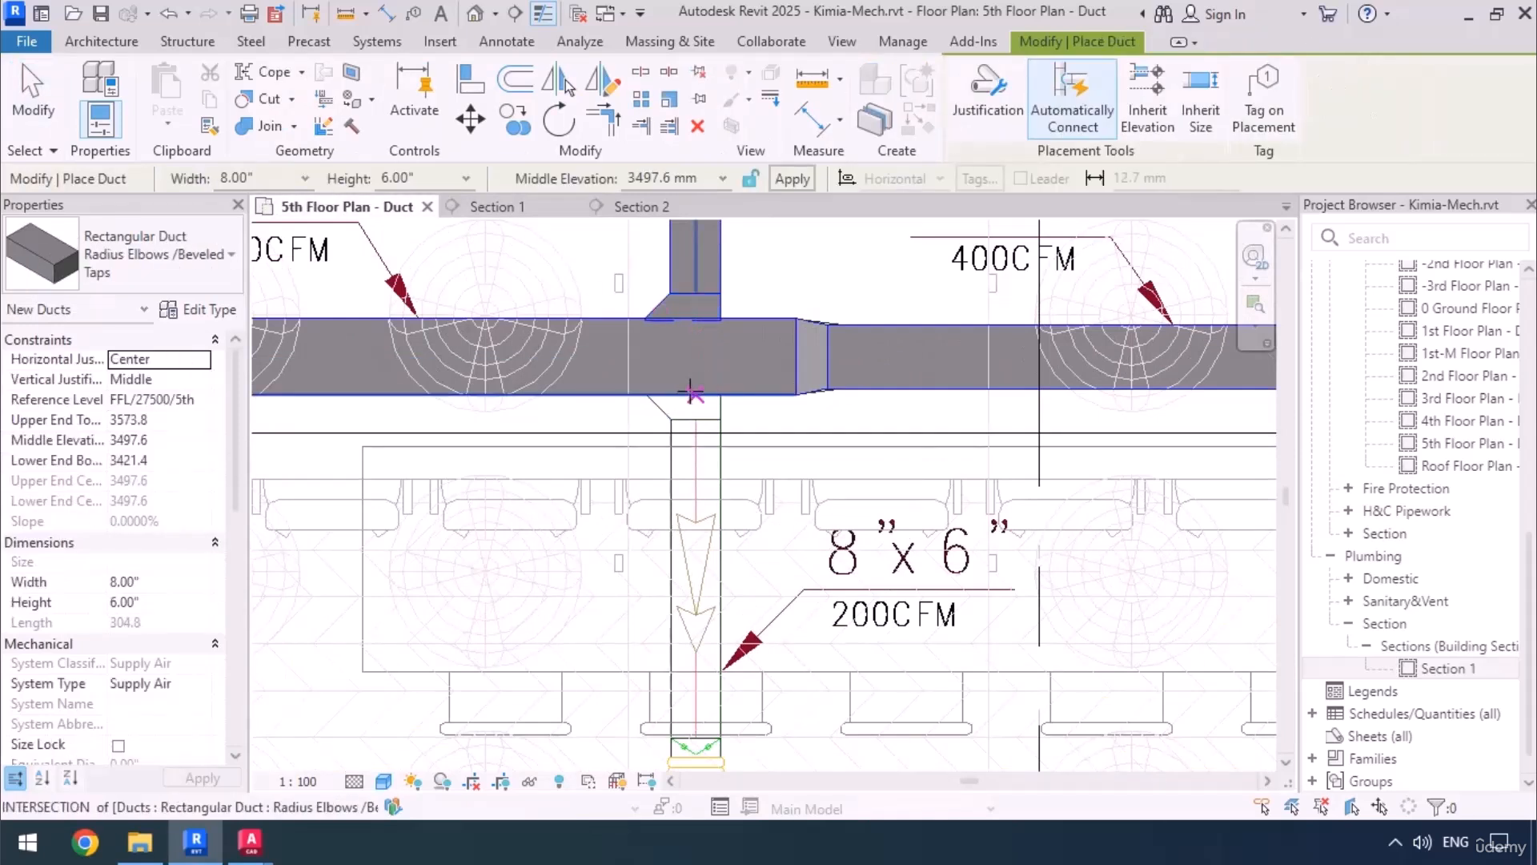
click(696, 393)
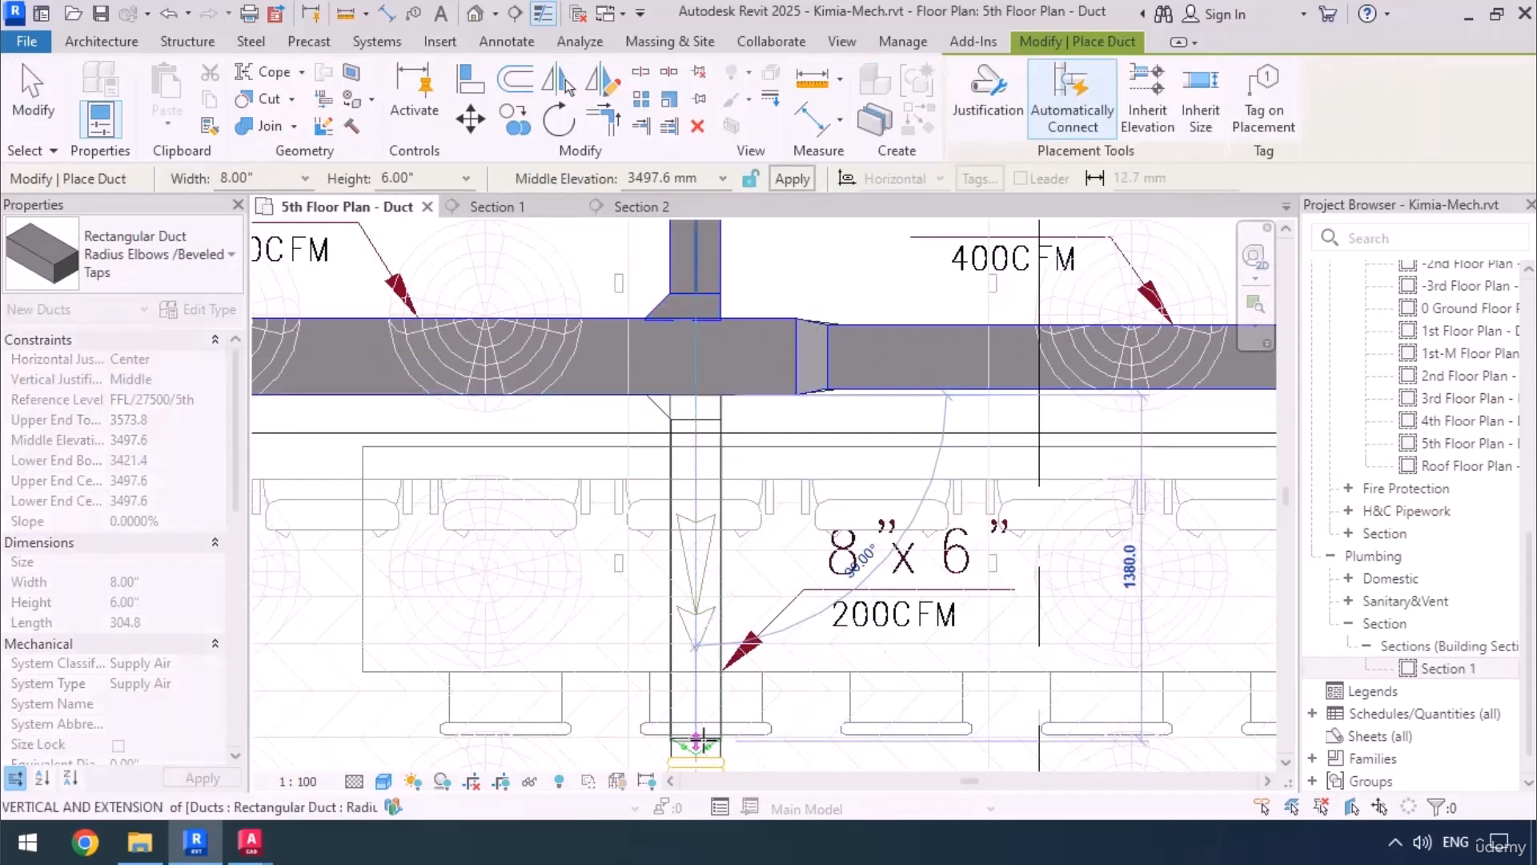
click(696, 741)
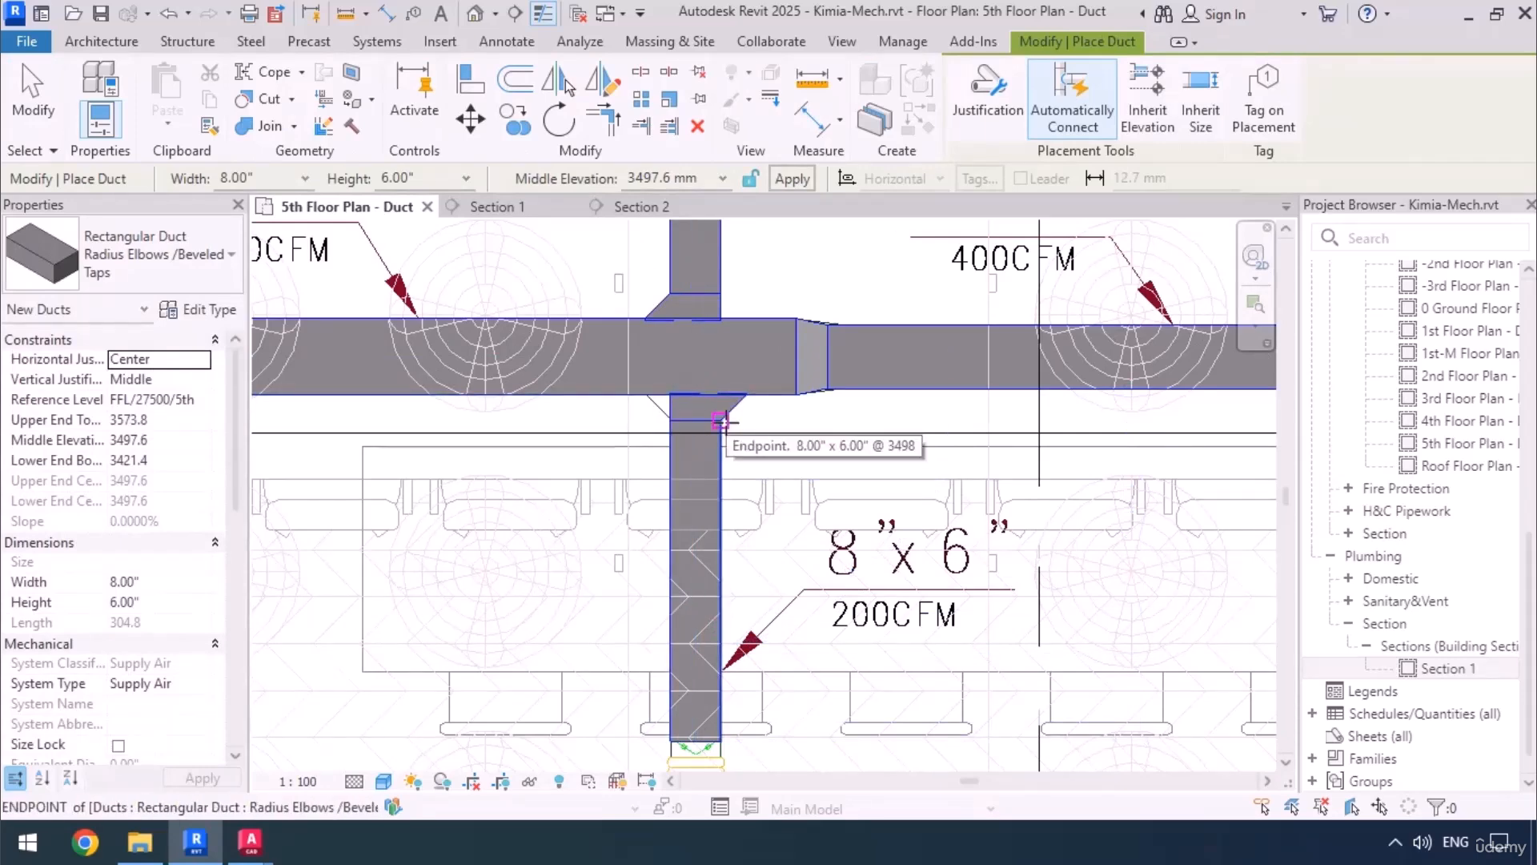
Step: Draw an 8"x6" branch near the end of the 10"x8" duct, running down to the lower diffuser's second connection
scroll(617, 429, down, 3)
middle_drag(911, 491, 759, 515)
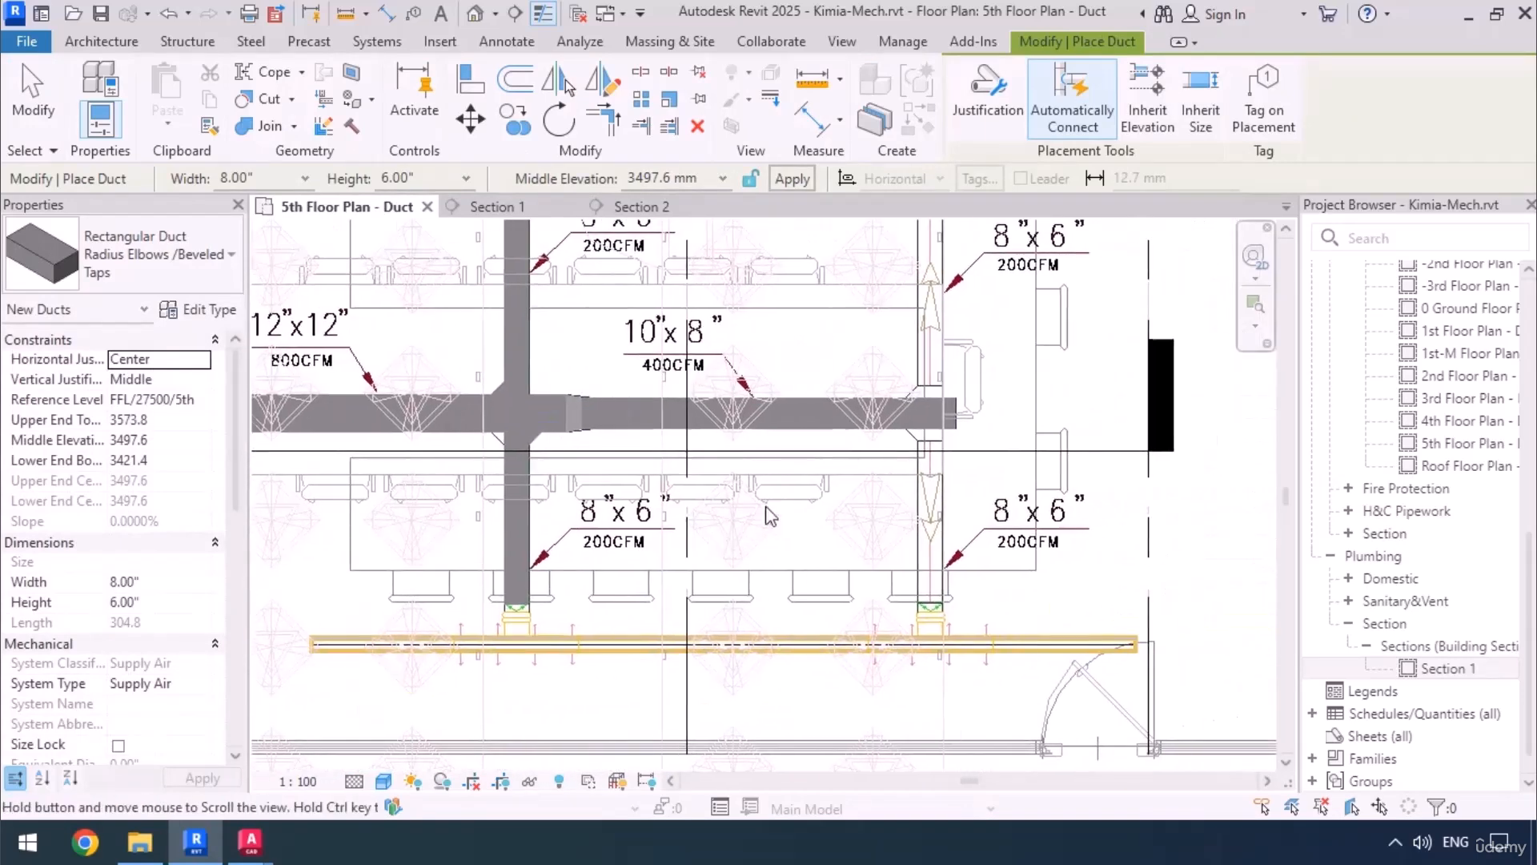
scroll(887, 466, up, 3)
click(968, 392)
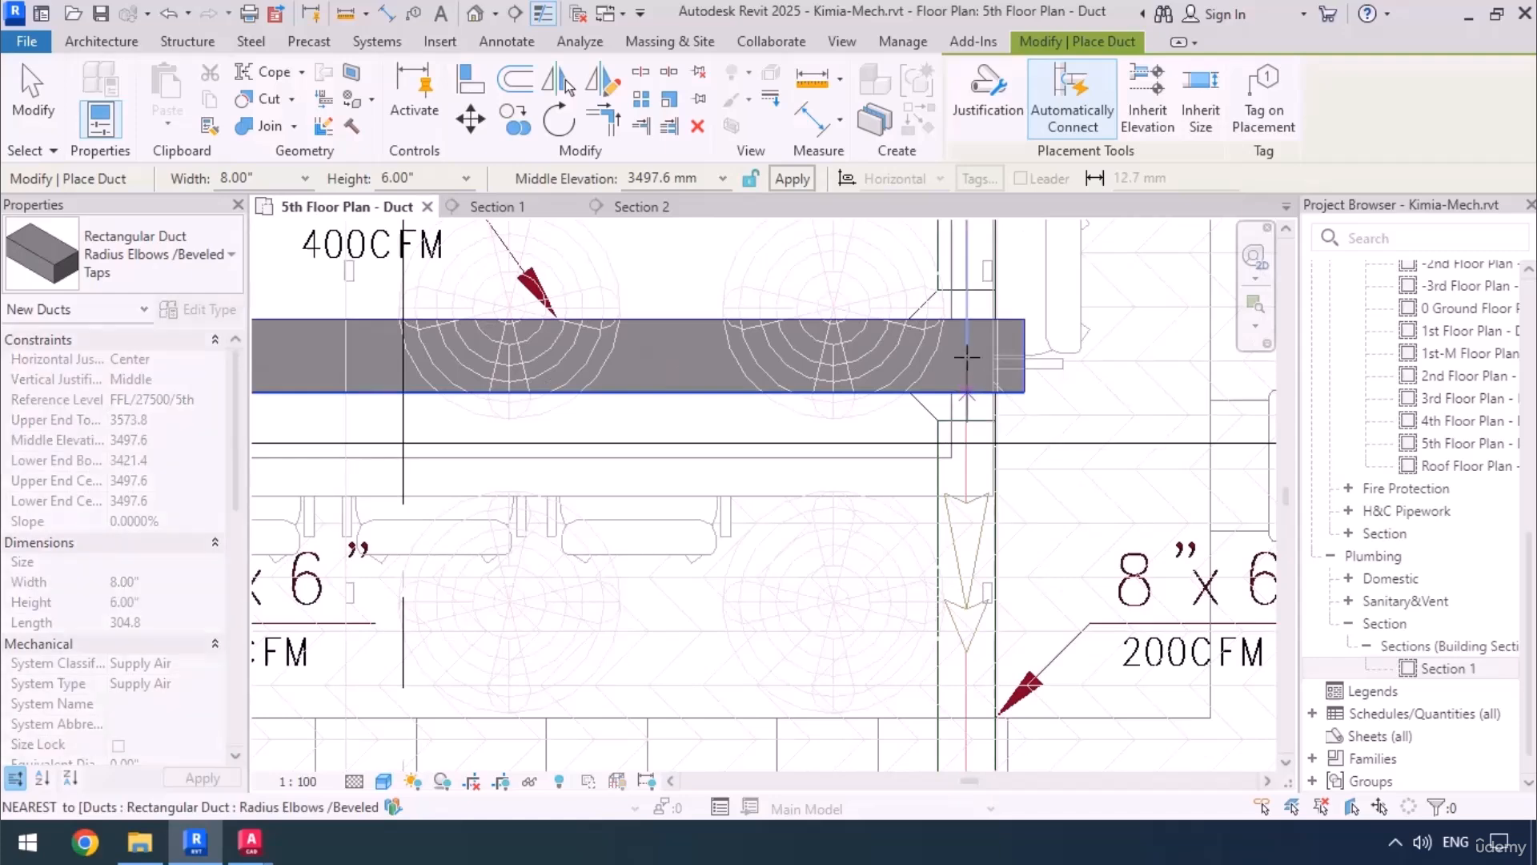
scroll(971, 544, down, 3)
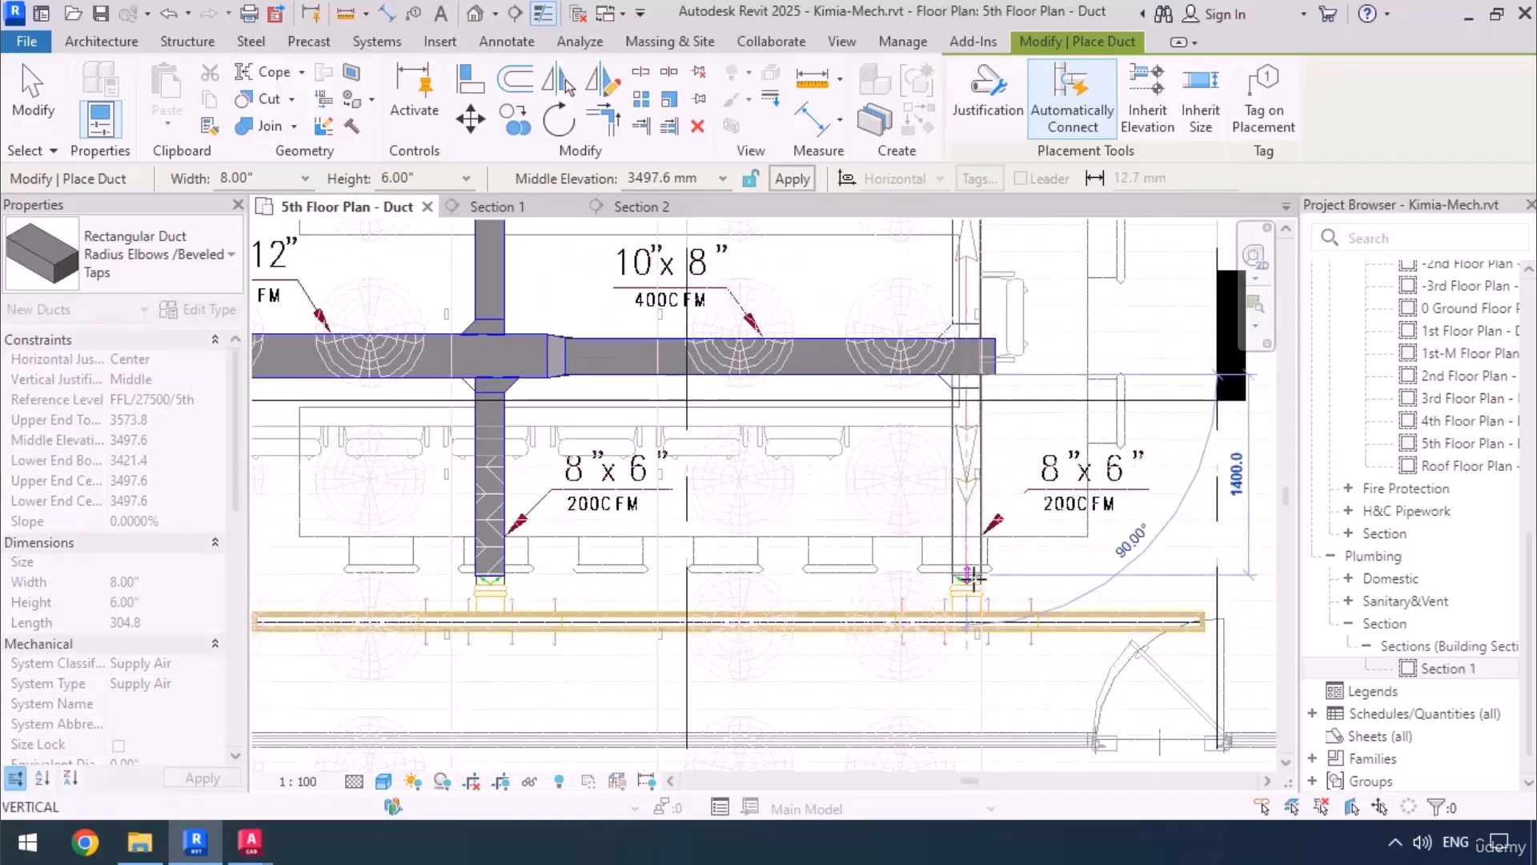
click(972, 578)
key(Escape)
Step: Draw the opposite 8"x6" branch from the end of the 10"x8" duct up to the upper diffuser's flexible connection
middle_drag(980, 502, 956, 667)
scroll(943, 498, up, 1)
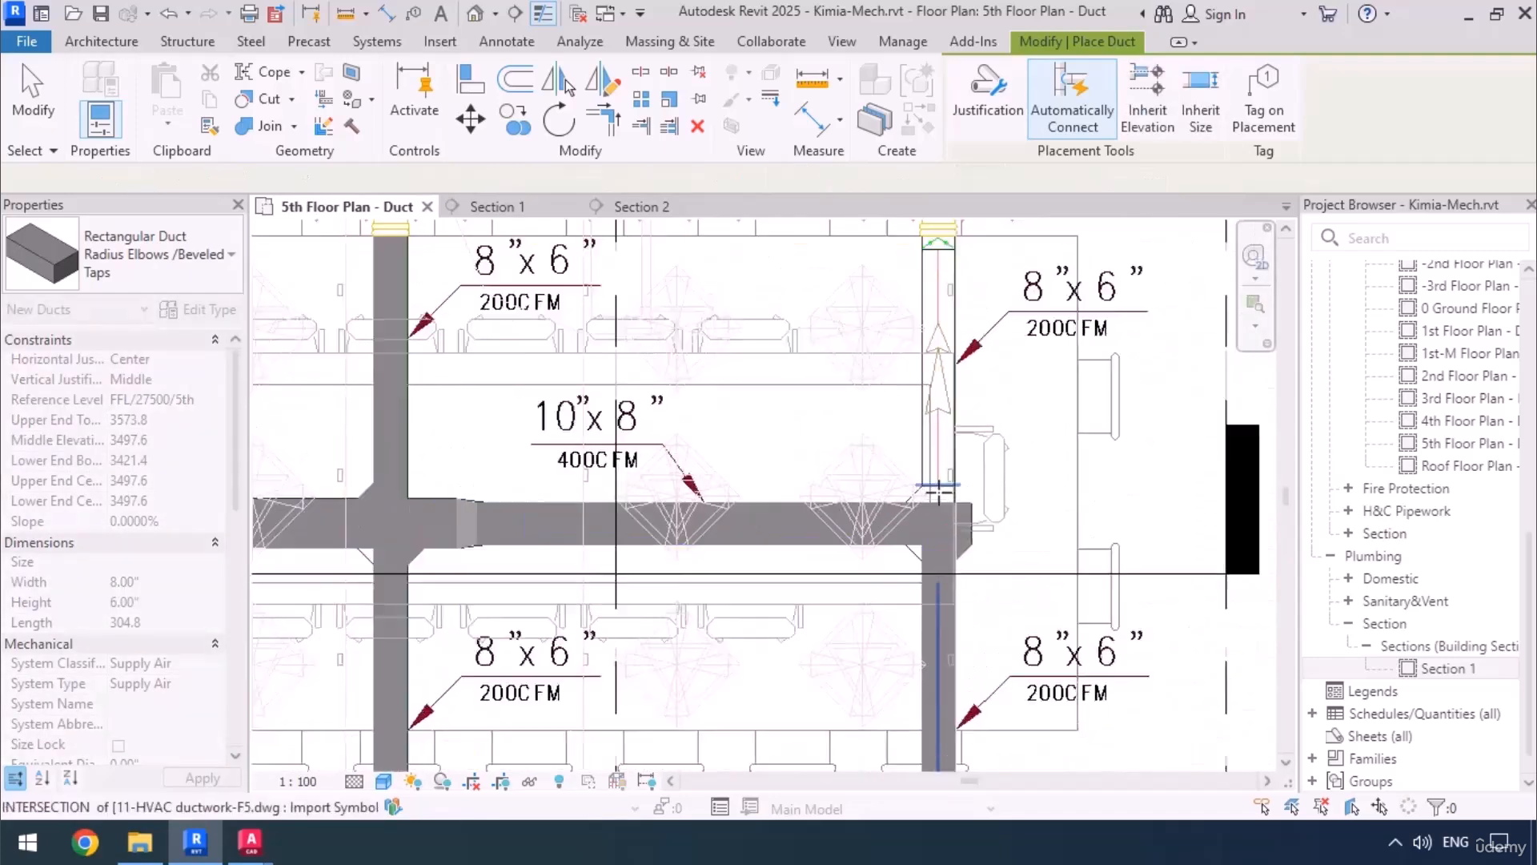
scroll(937, 493, up, 2)
click(941, 618)
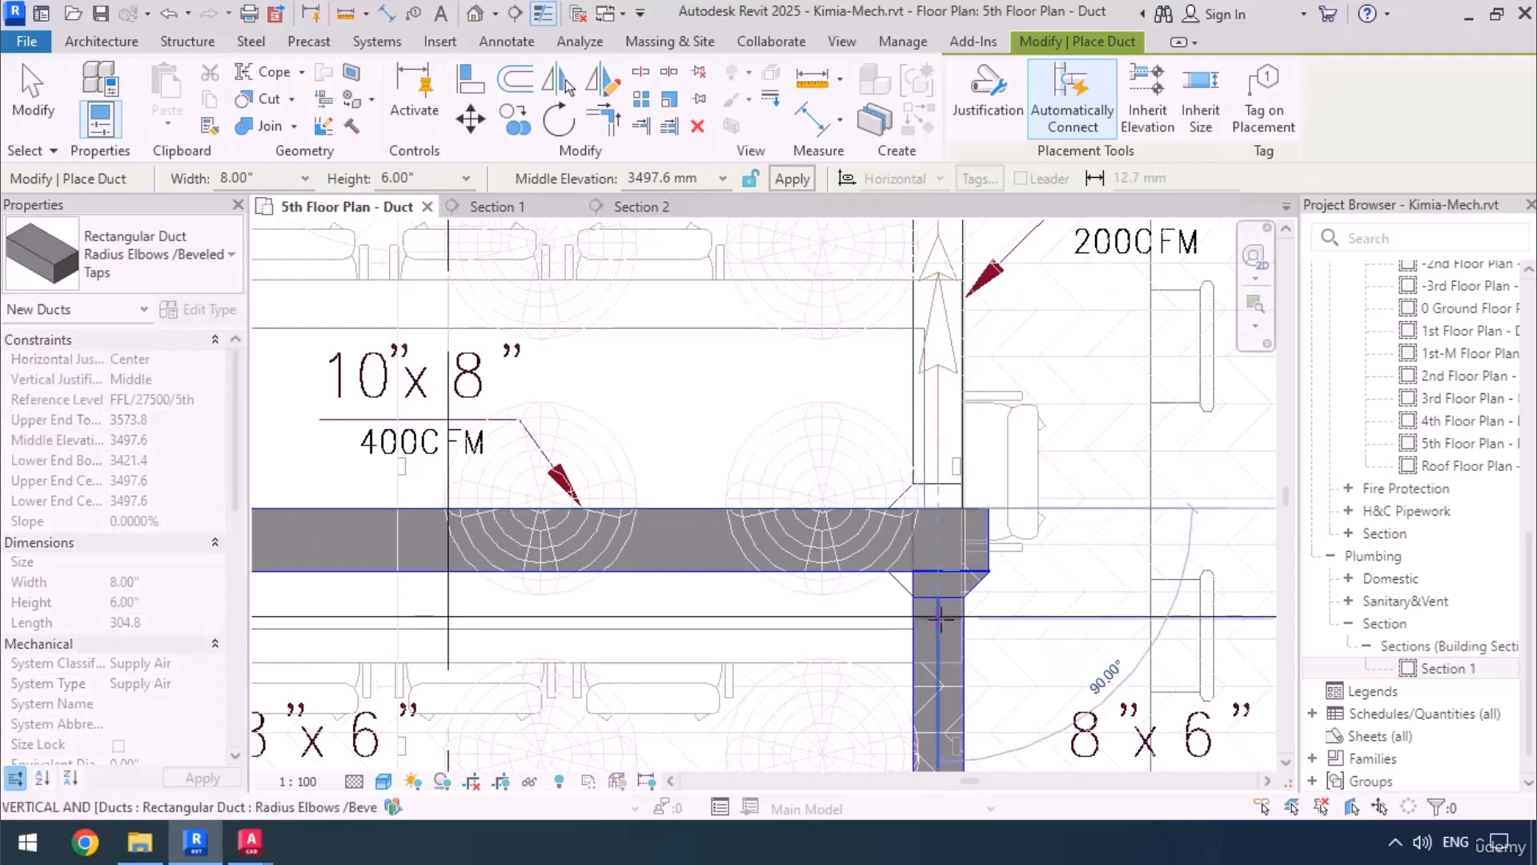
scroll(941, 618, down, 2)
scroll(940, 376, up, 2)
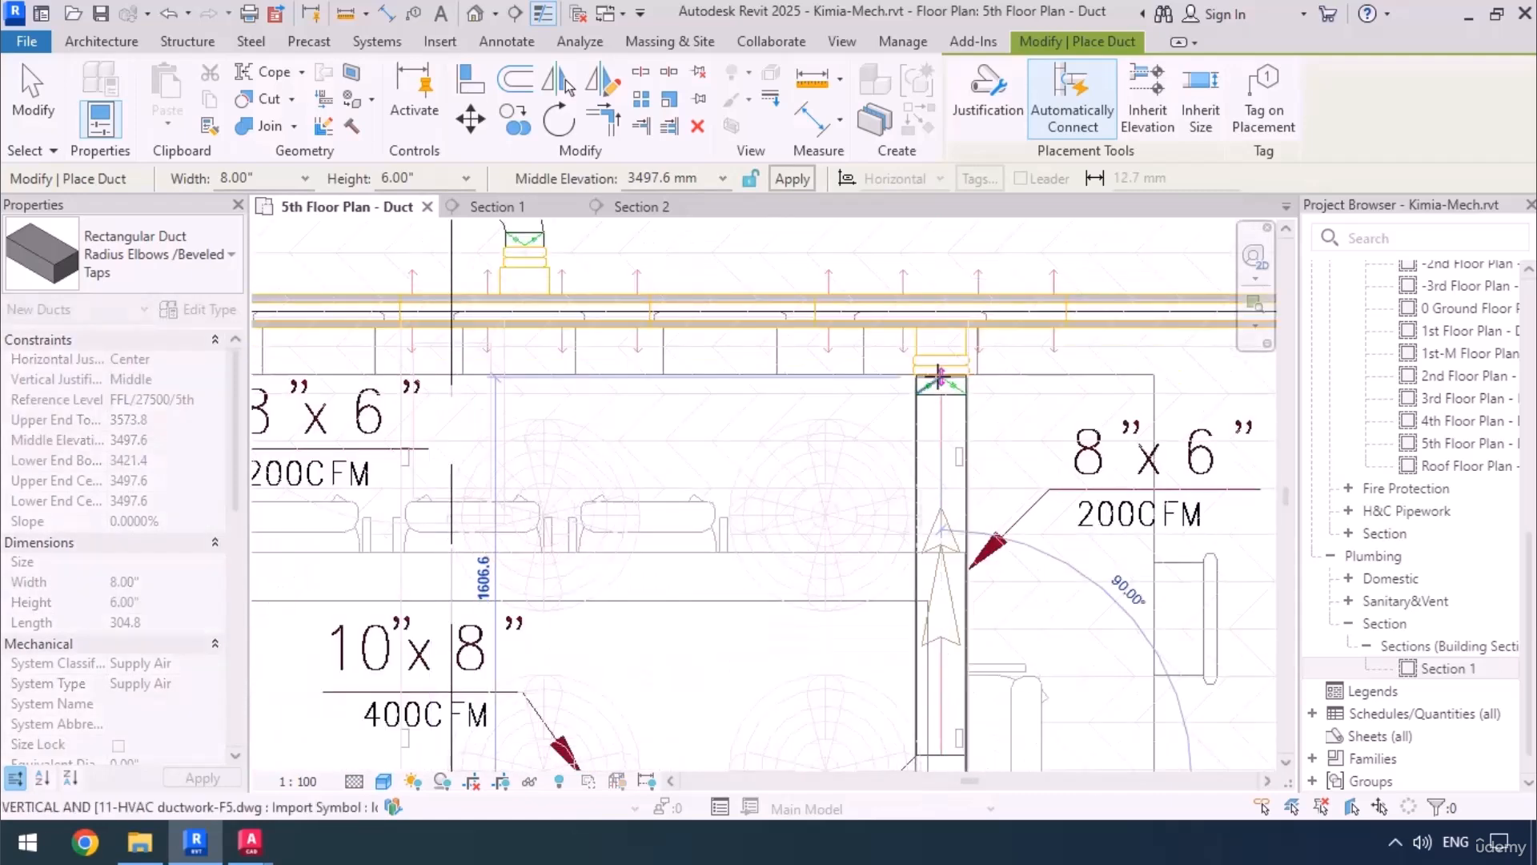
click(940, 376)
key(Escape)
key(Escape)
Step: Flip the beveled taps of both 10"x8" duct branches and the lower 12"x12" duct branch to match the CAD outline
scroll(936, 386, down, 3)
middle_drag(1005, 602, 1015, 536)
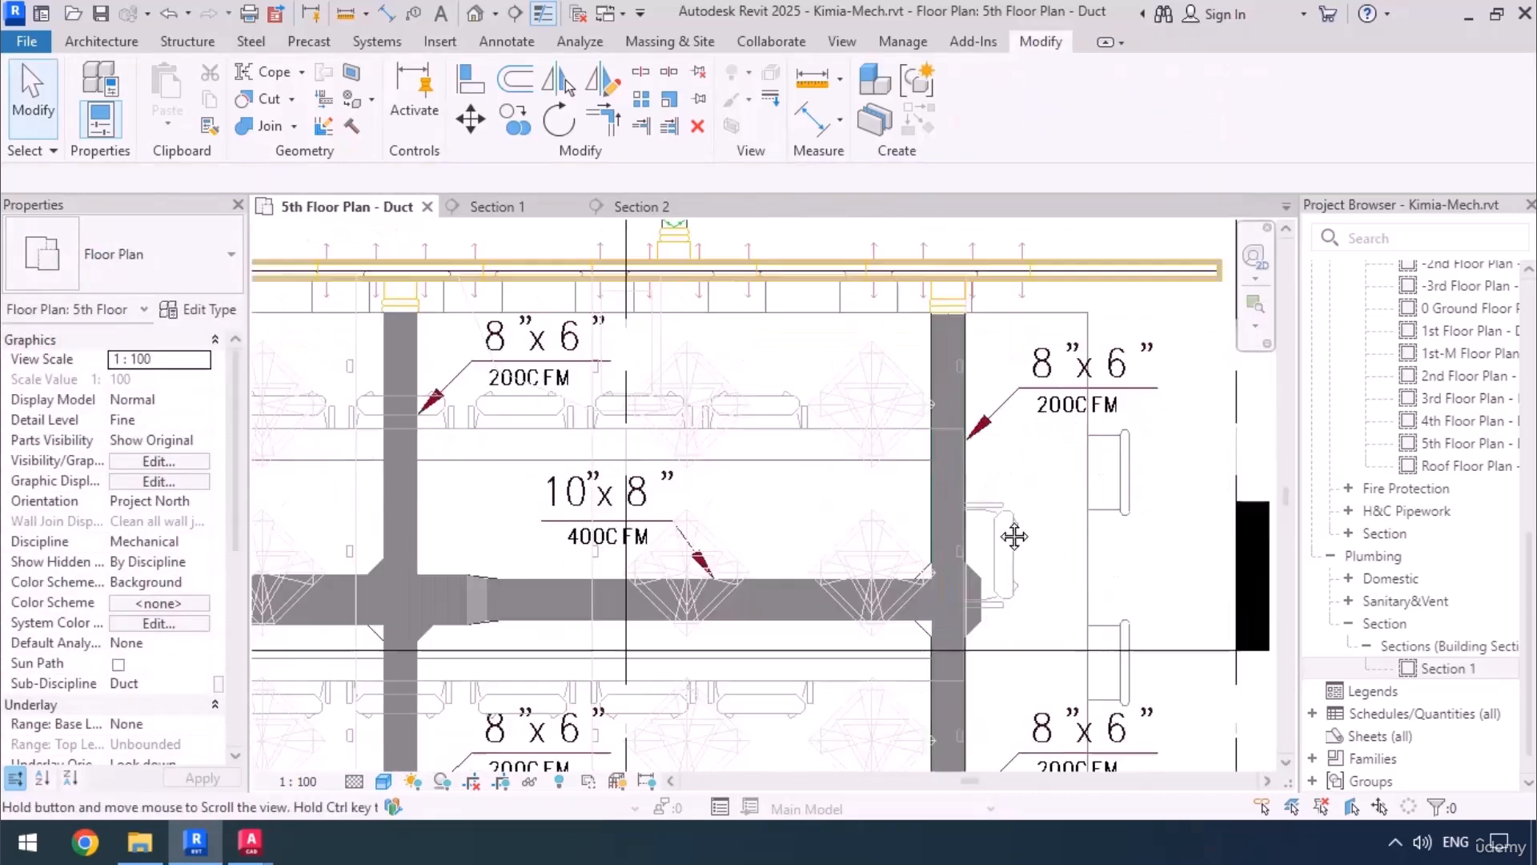
scroll(964, 583, up, 3)
click(992, 477)
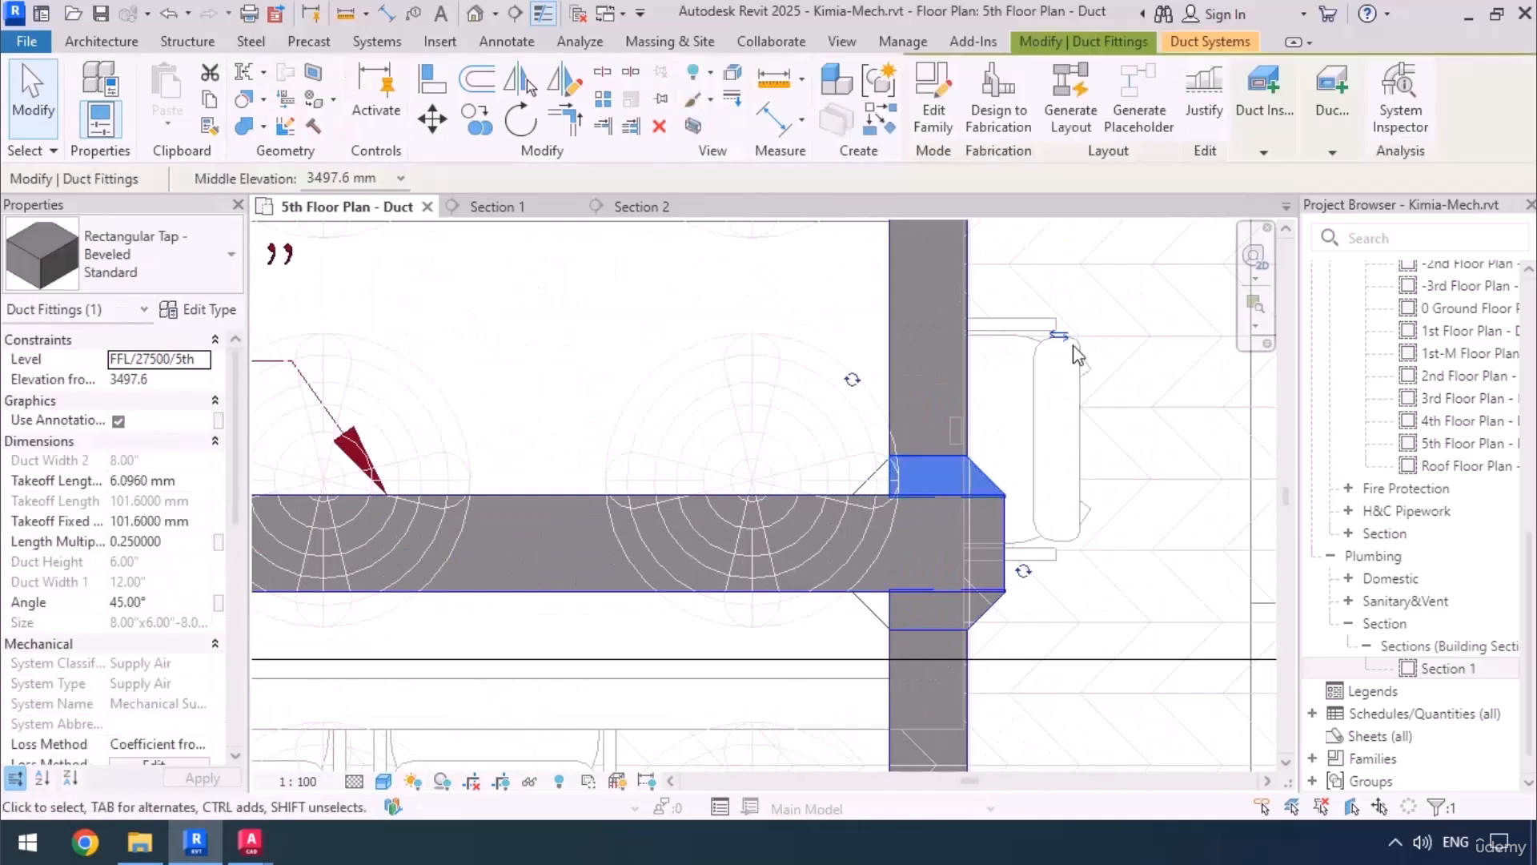
key(Escape)
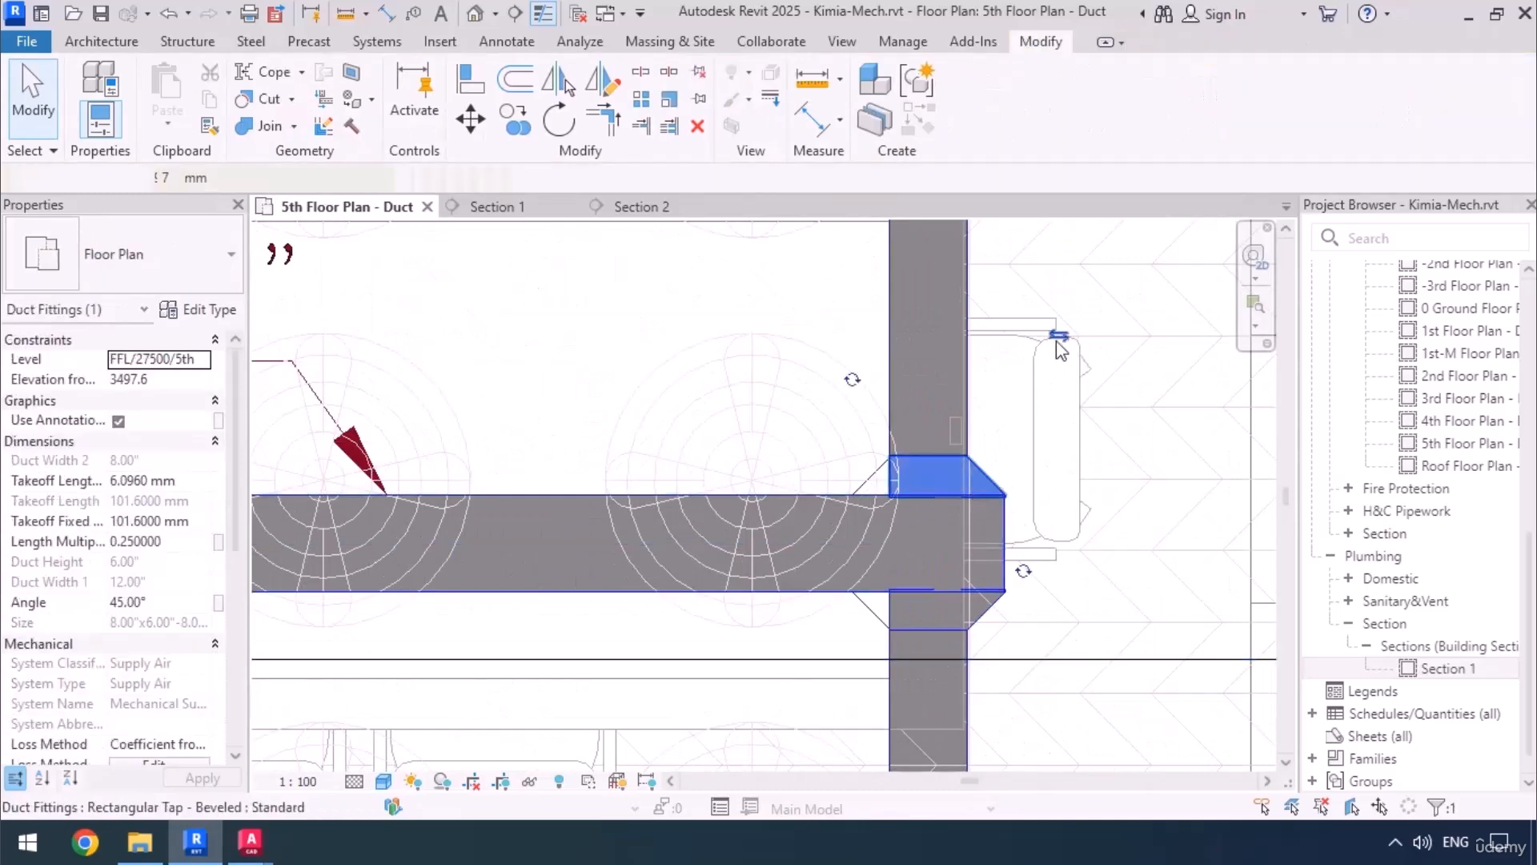
click(997, 612)
click(983, 616)
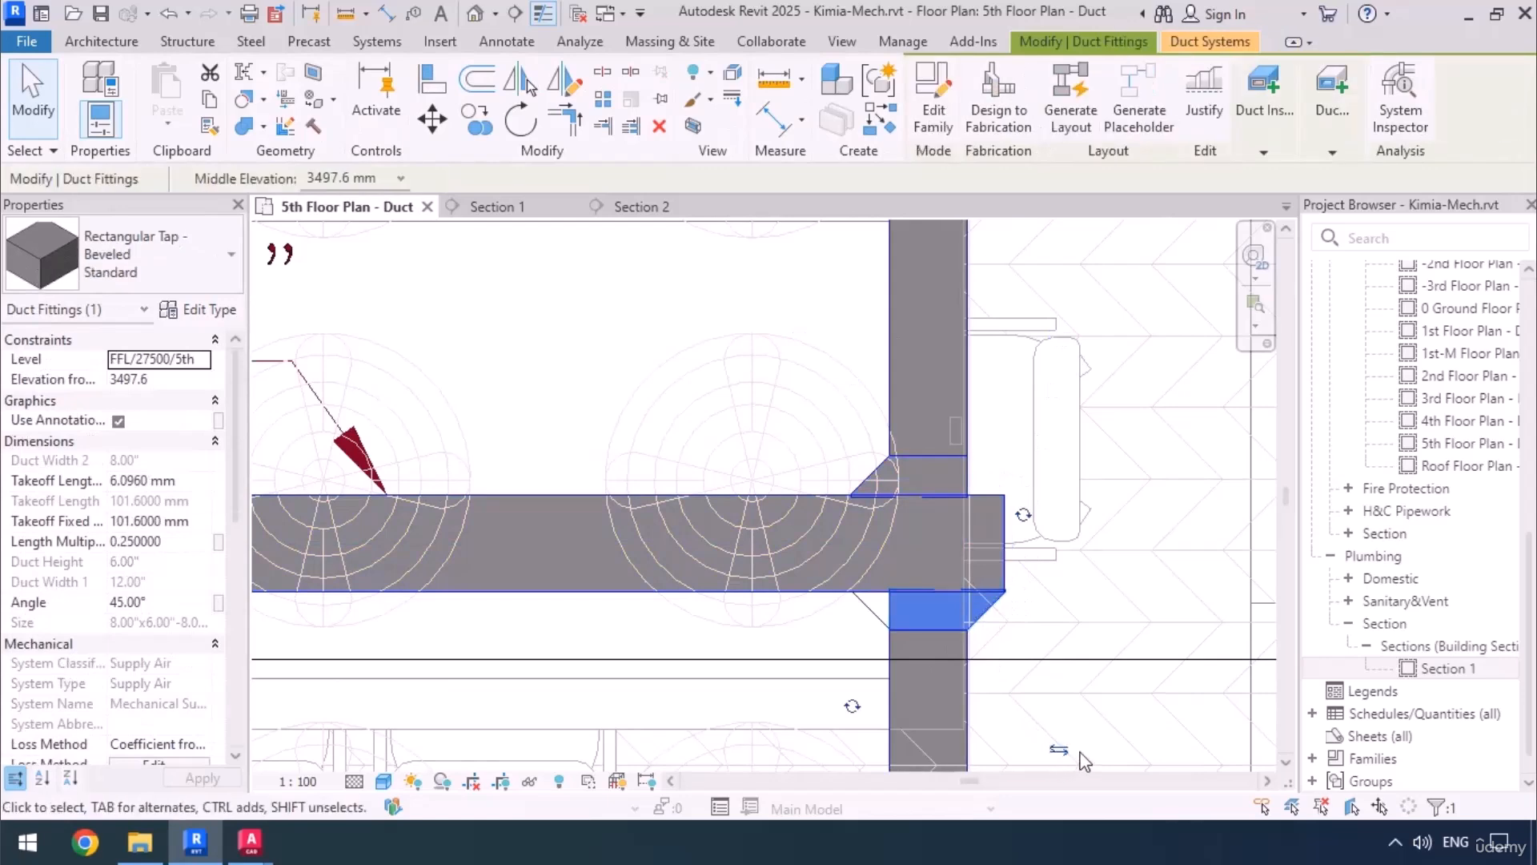
scroll(1067, 757, down, 5)
scroll(809, 612, up, 6)
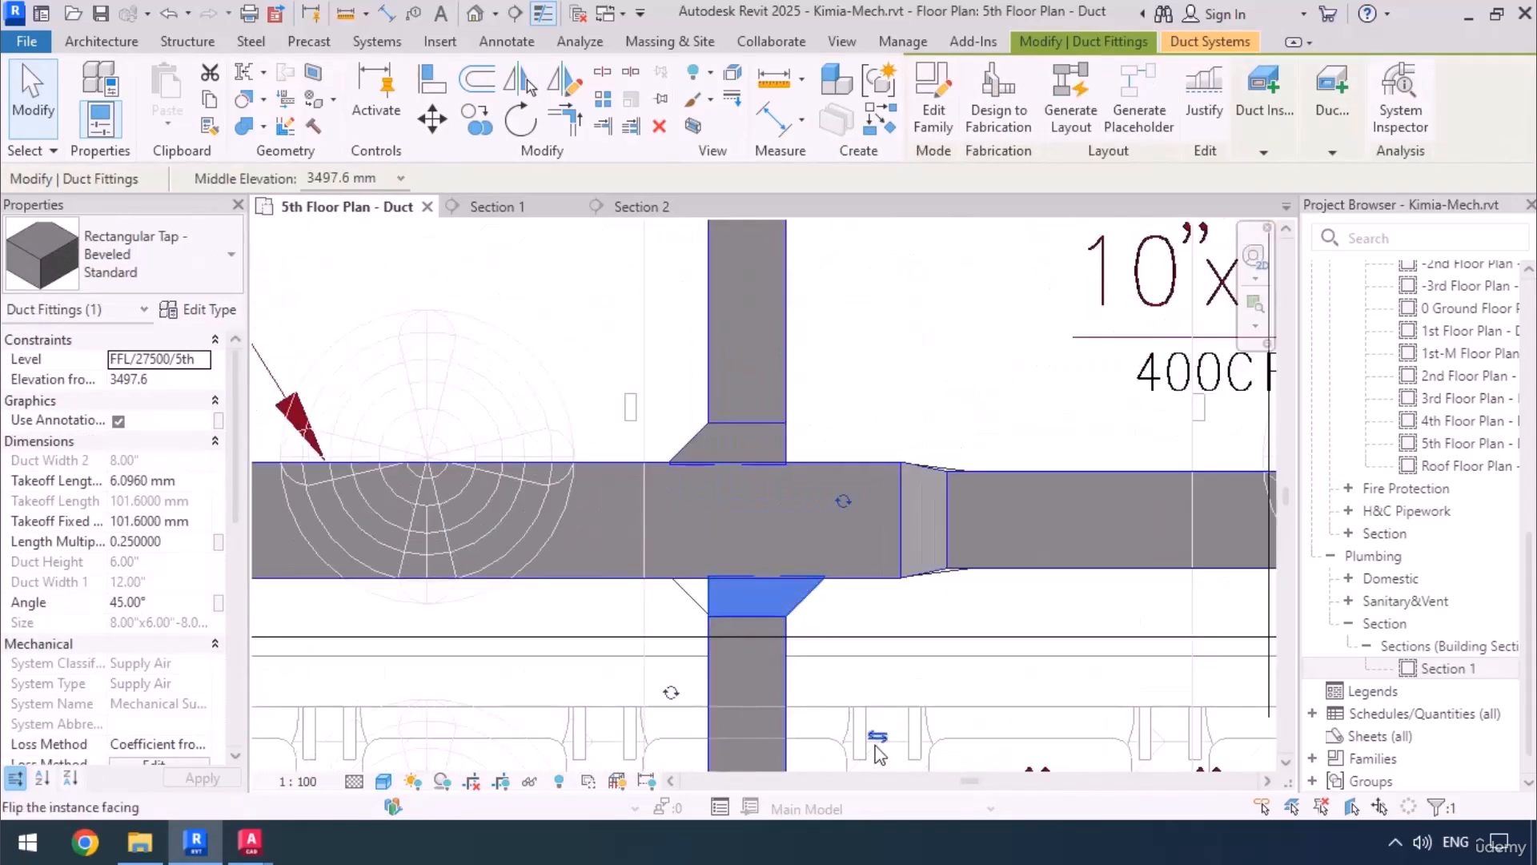
scroll(562, 466, down, 1)
scroll(562, 466, down, 3)
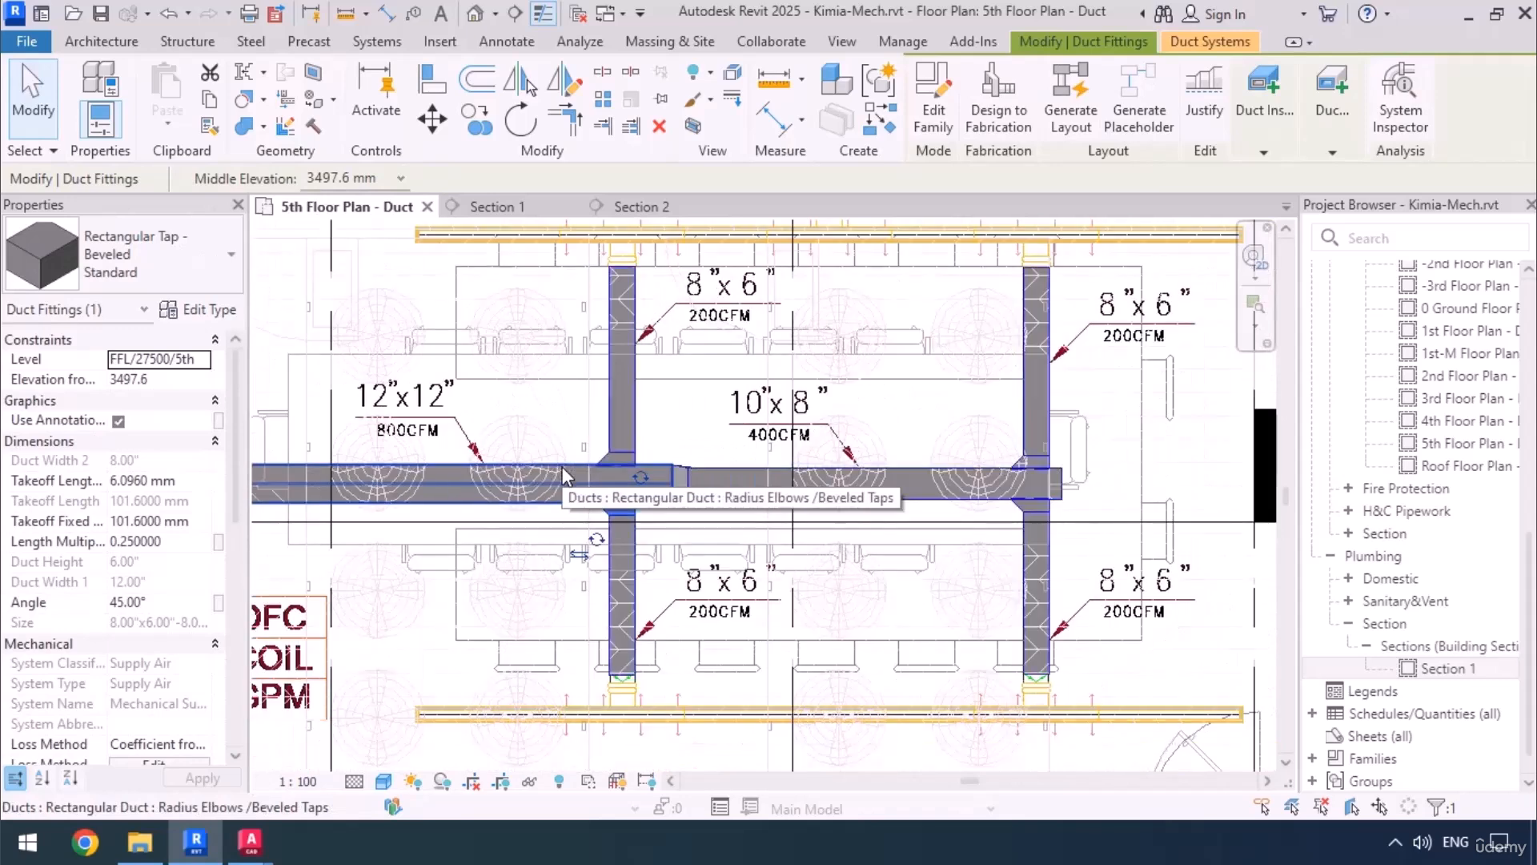
Step: Cap the open end of the 10"x8" duct beyond the last pair of branches
scroll(1062, 465, up, 4)
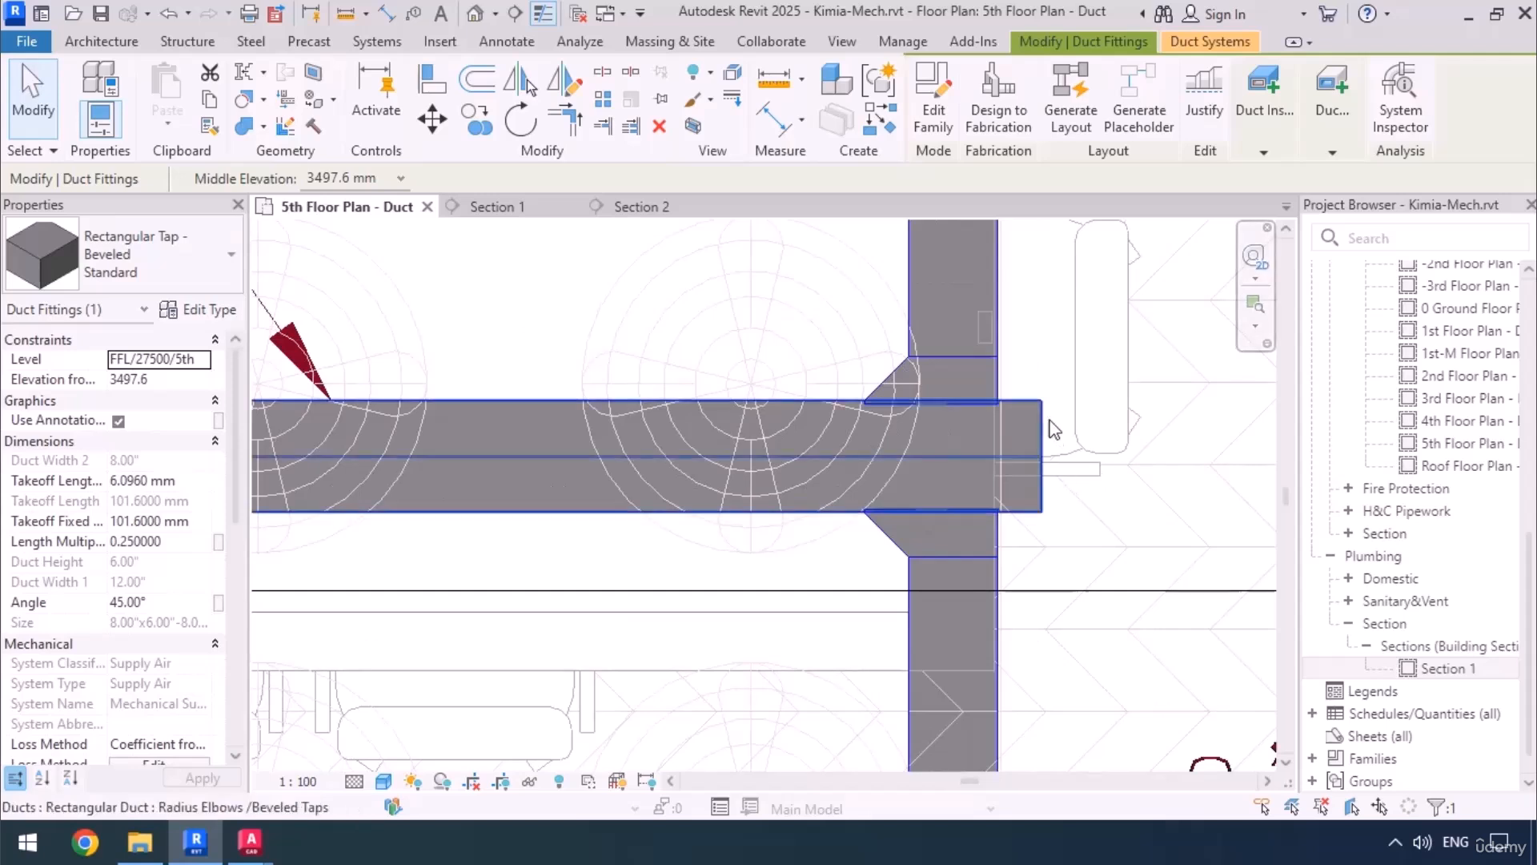
click(1041, 485)
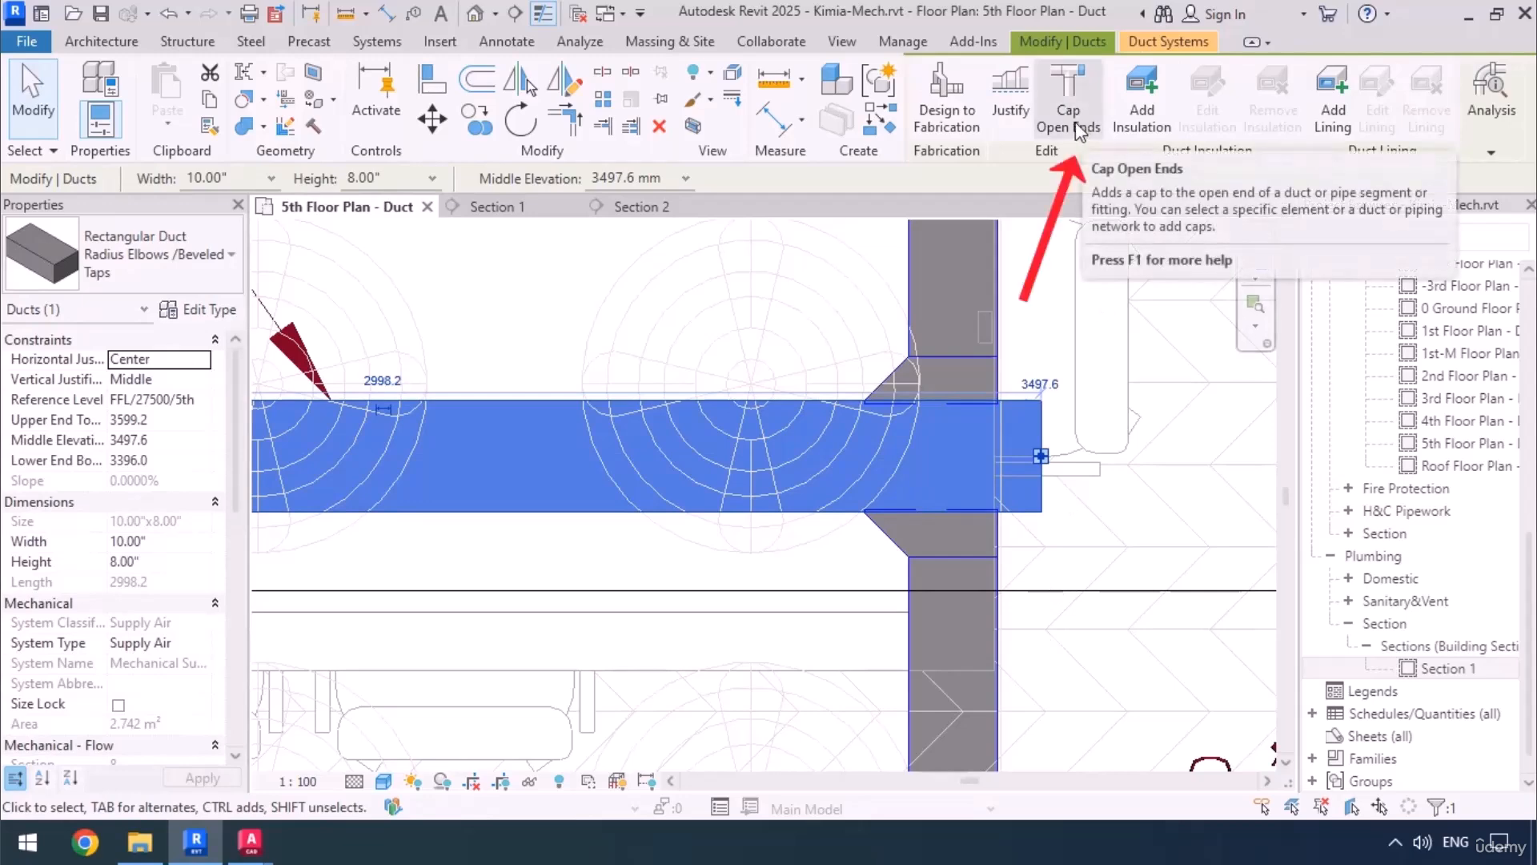
click(1078, 130)
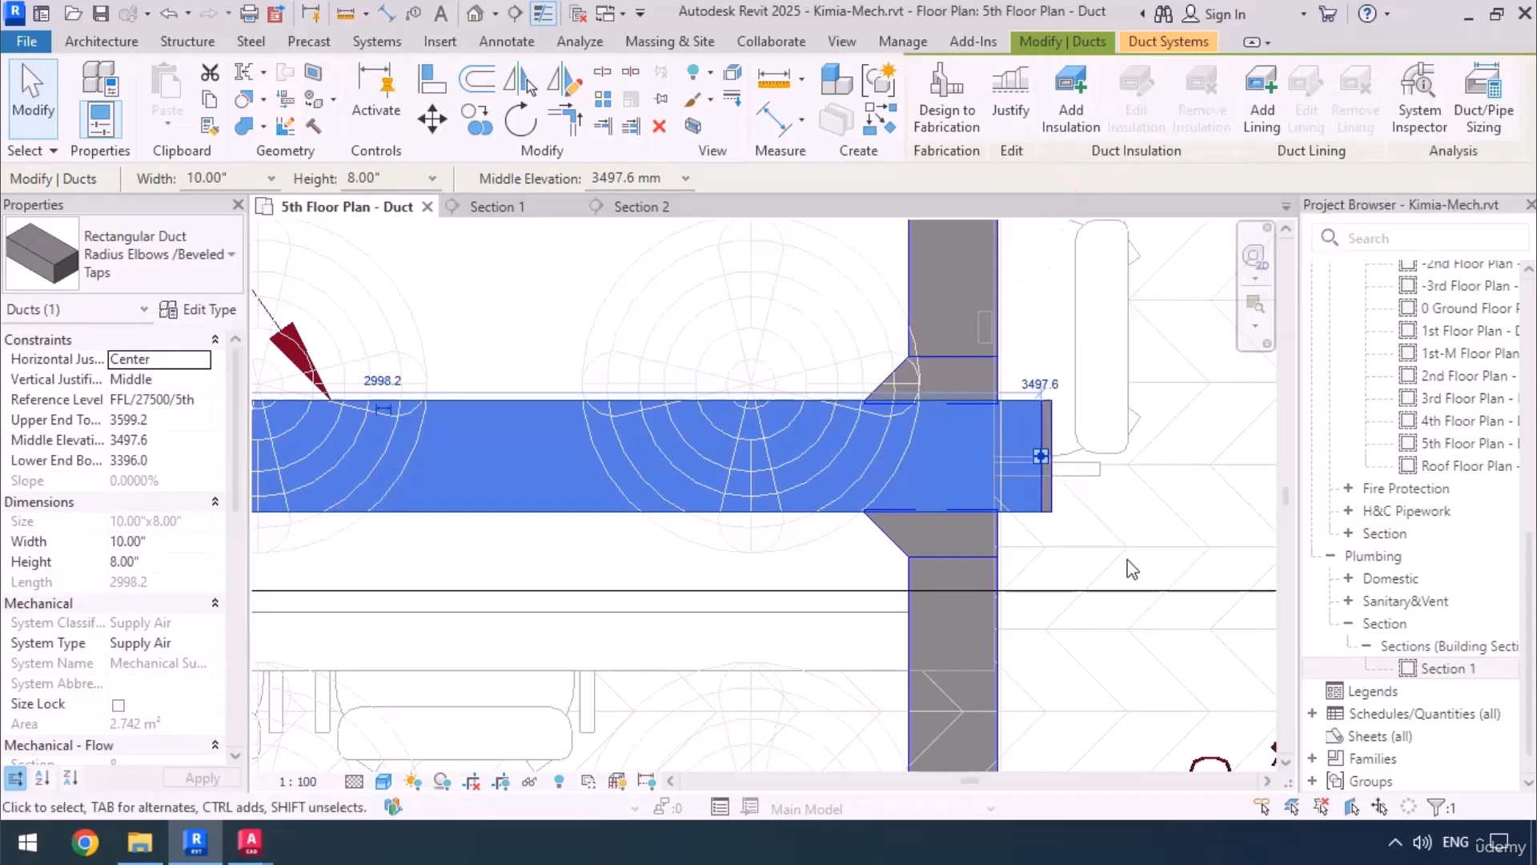
scroll(1131, 570, down, 3)
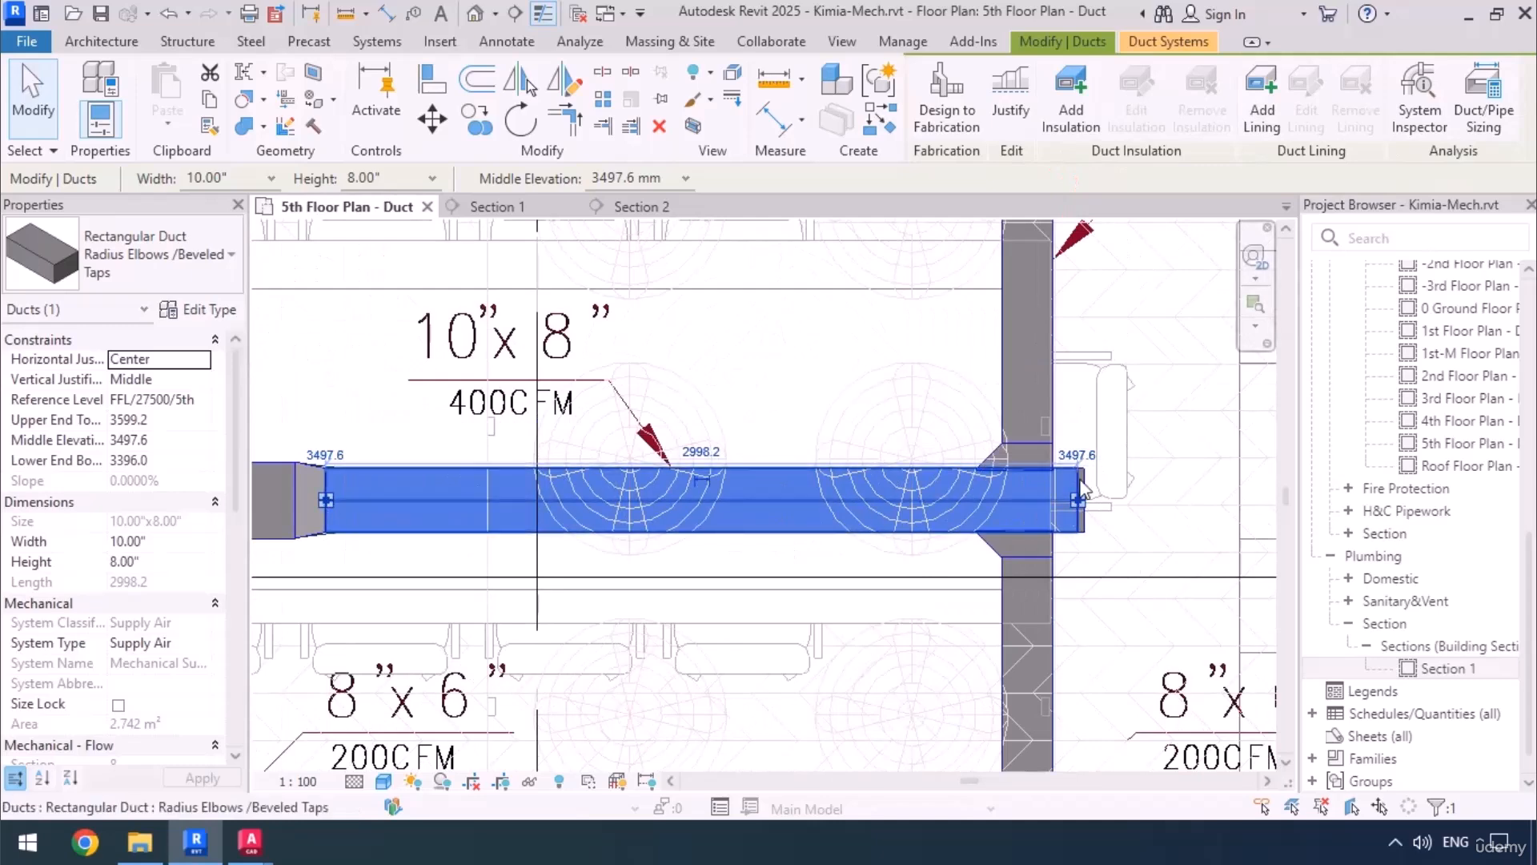
Step: Select the rectangular end cap on the 10"x8" duct and examine how it closes the duct end
scroll(1086, 488, up, 5)
click(1086, 547)
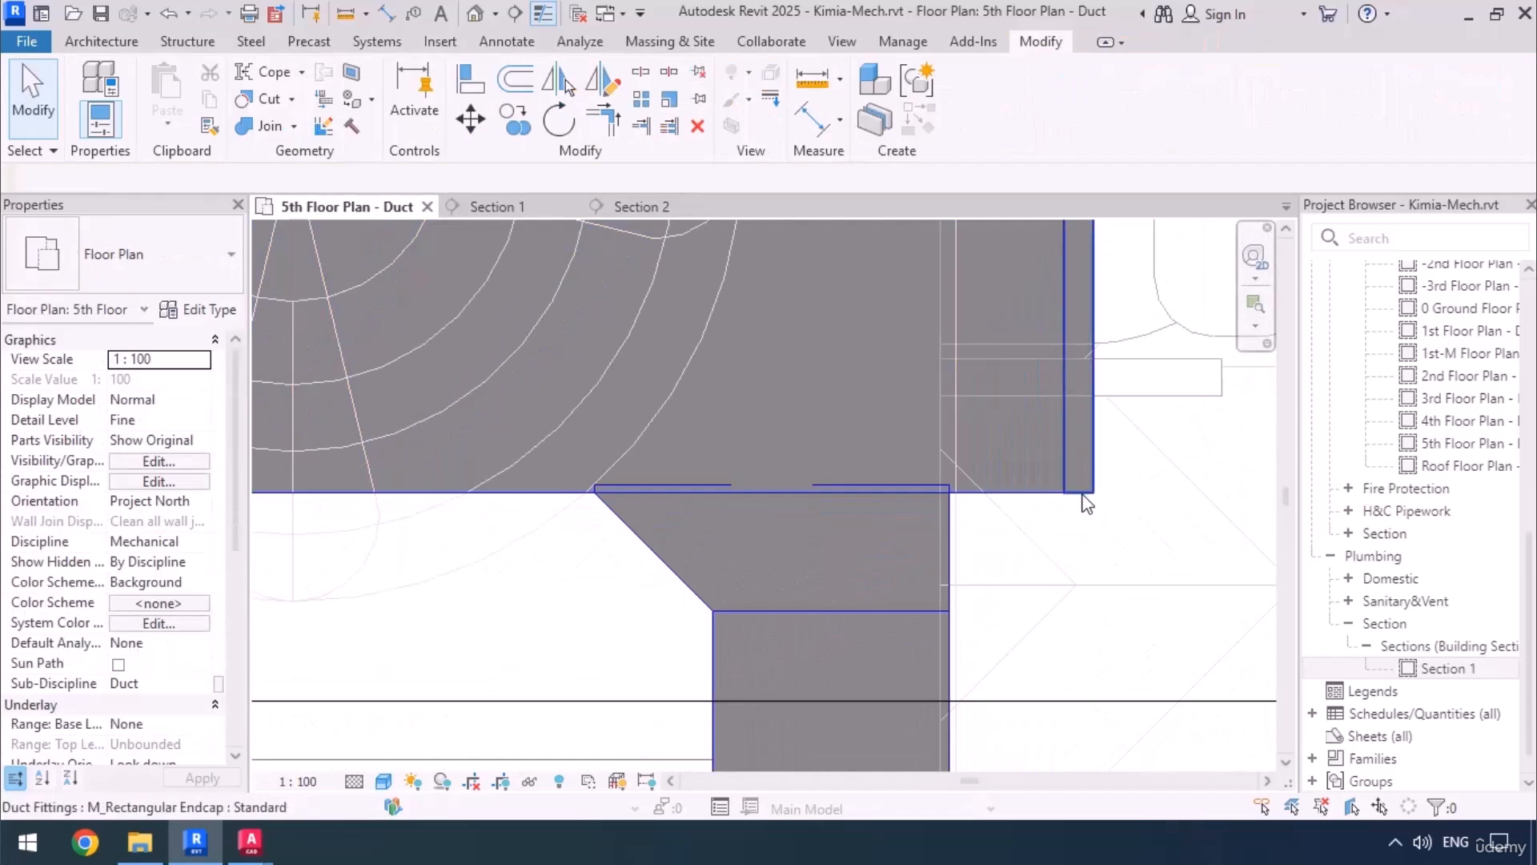
click(1086, 590)
scroll(1081, 593, down, 5)
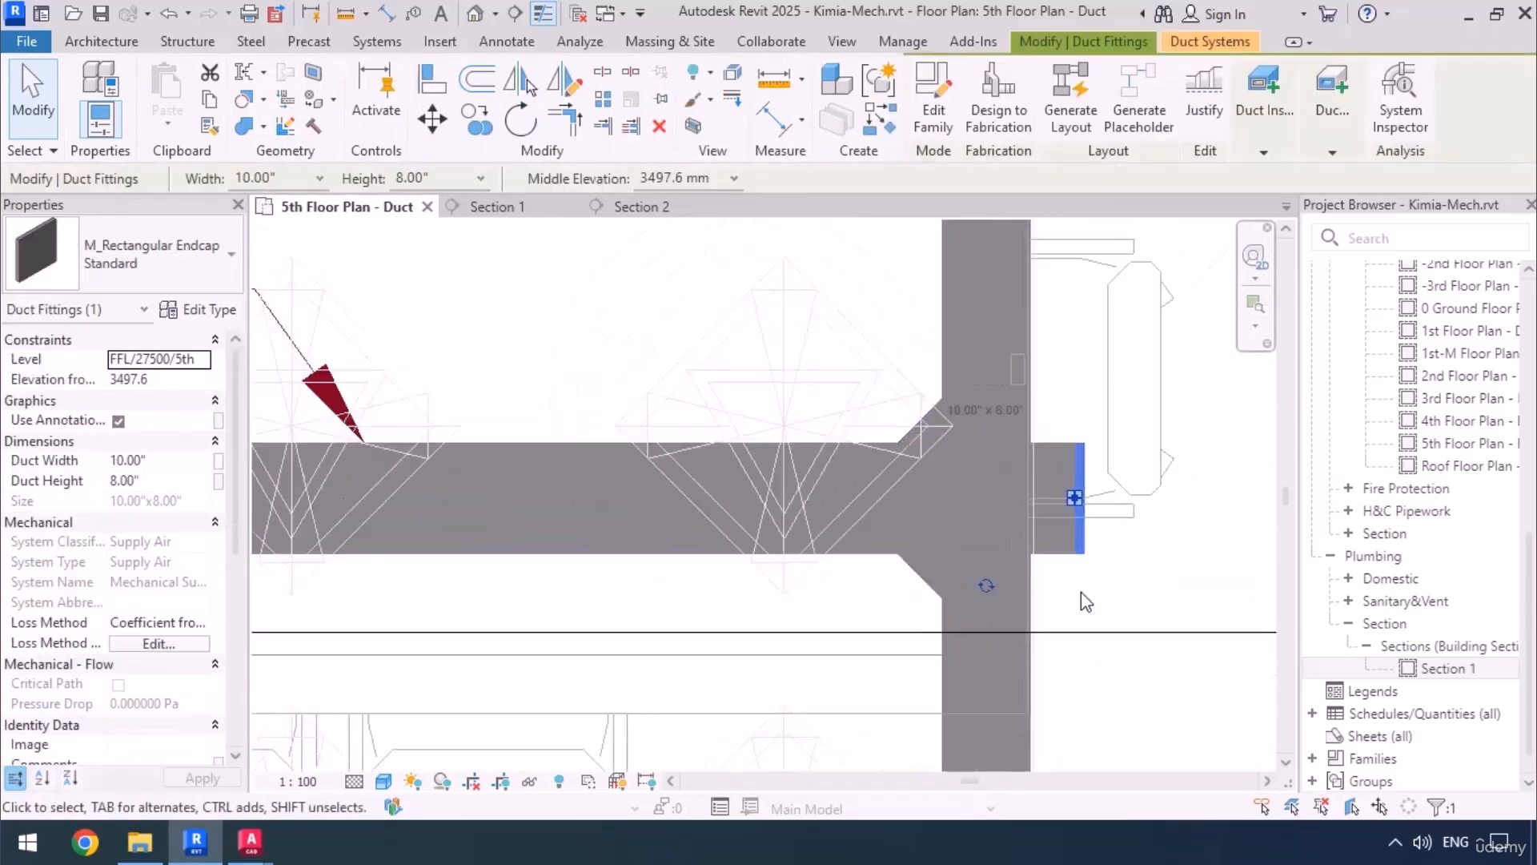
scroll(847, 553, down, 4)
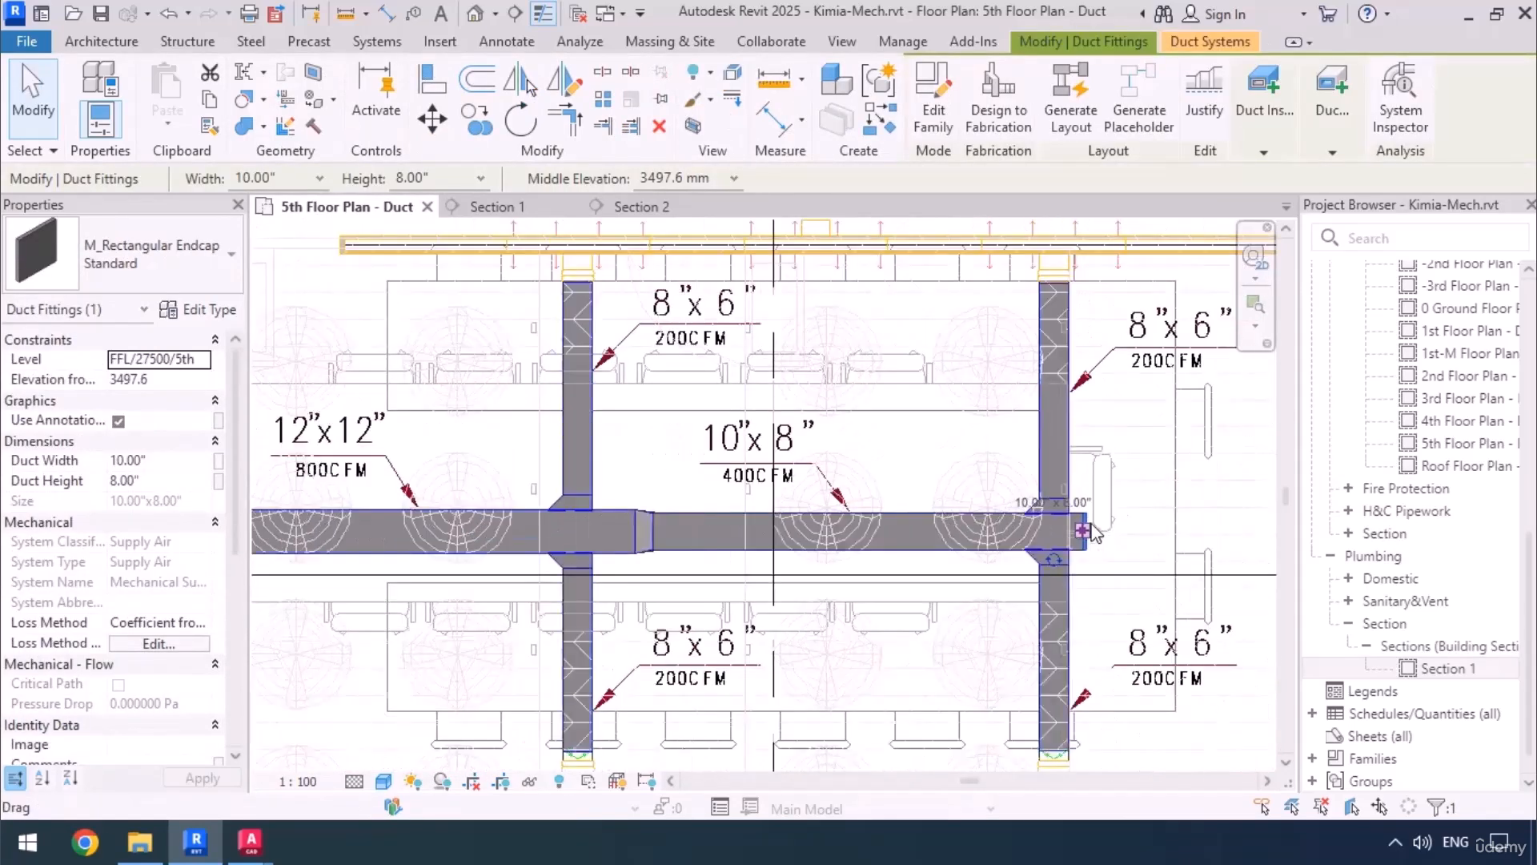
Step: Select the entire connected duct network, including the mains, branches and fittings, and isolate it in a 3D view with a selection box
middle_drag(950, 565, 956, 507)
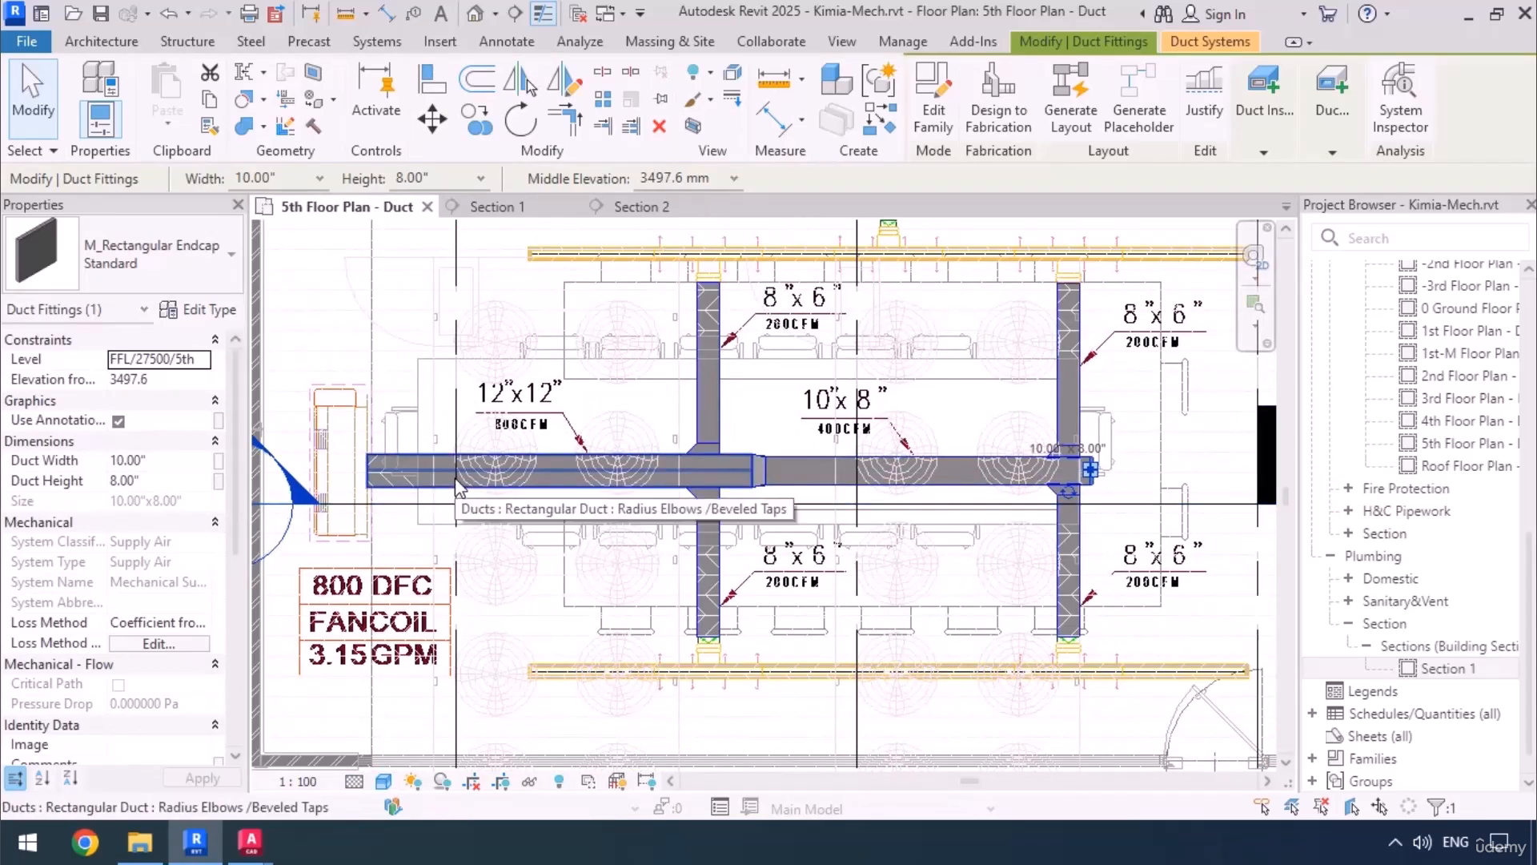
key(Tab)
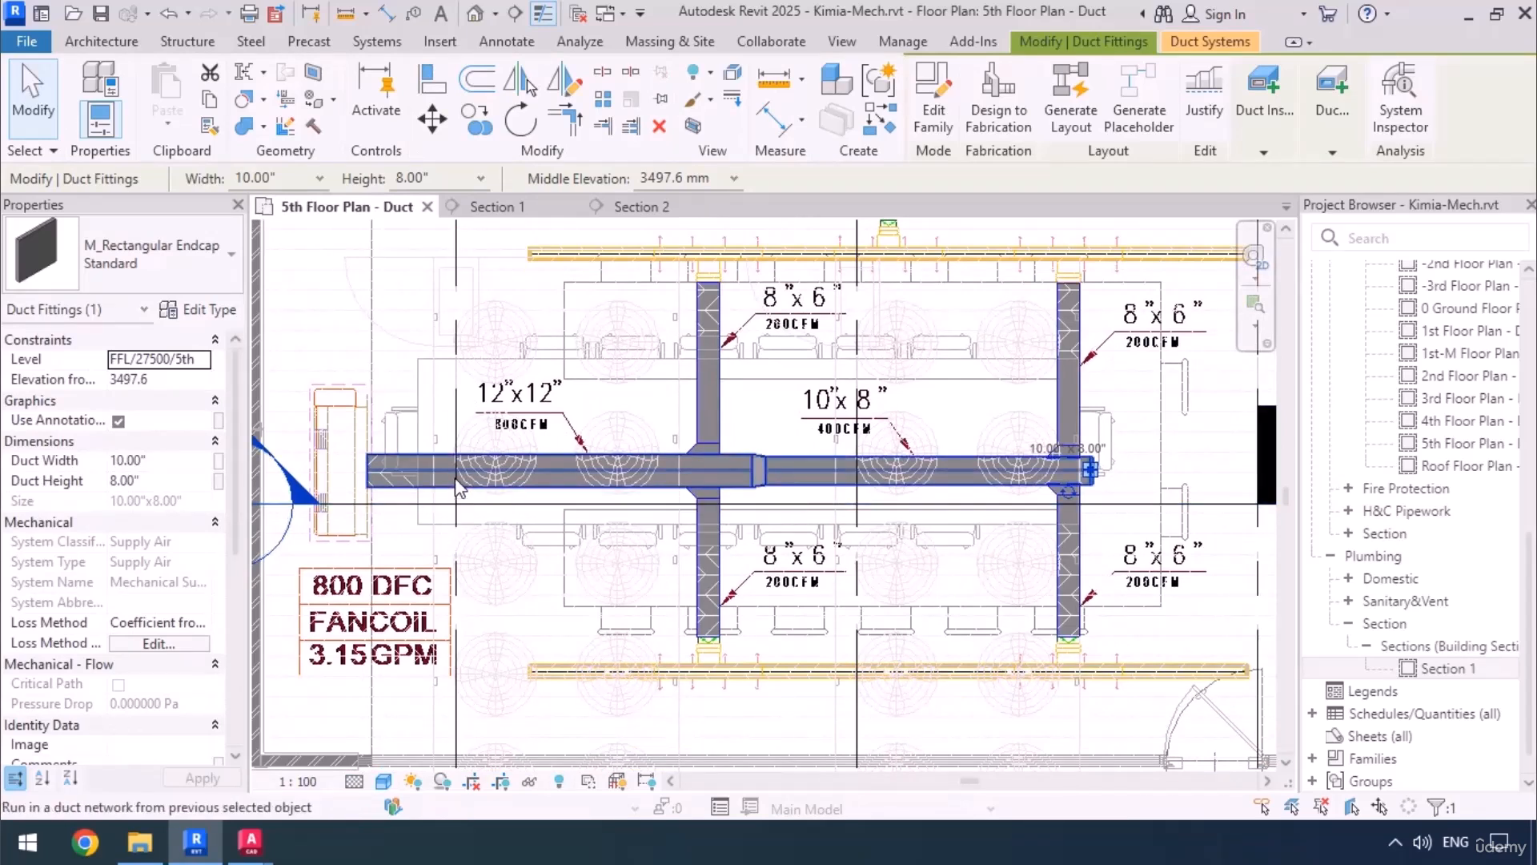
key(Tab)
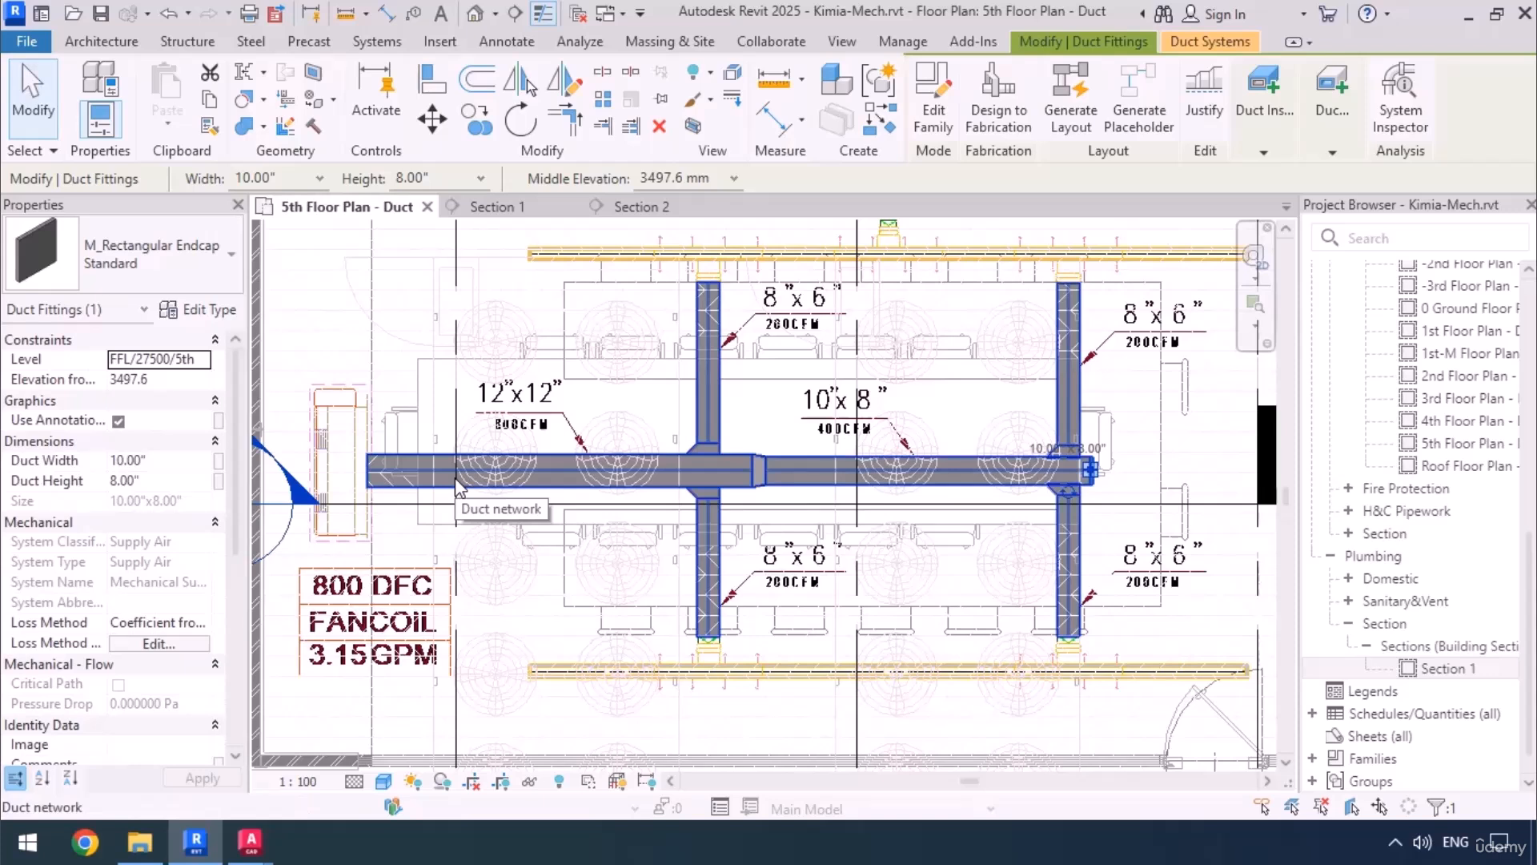
click(455, 477)
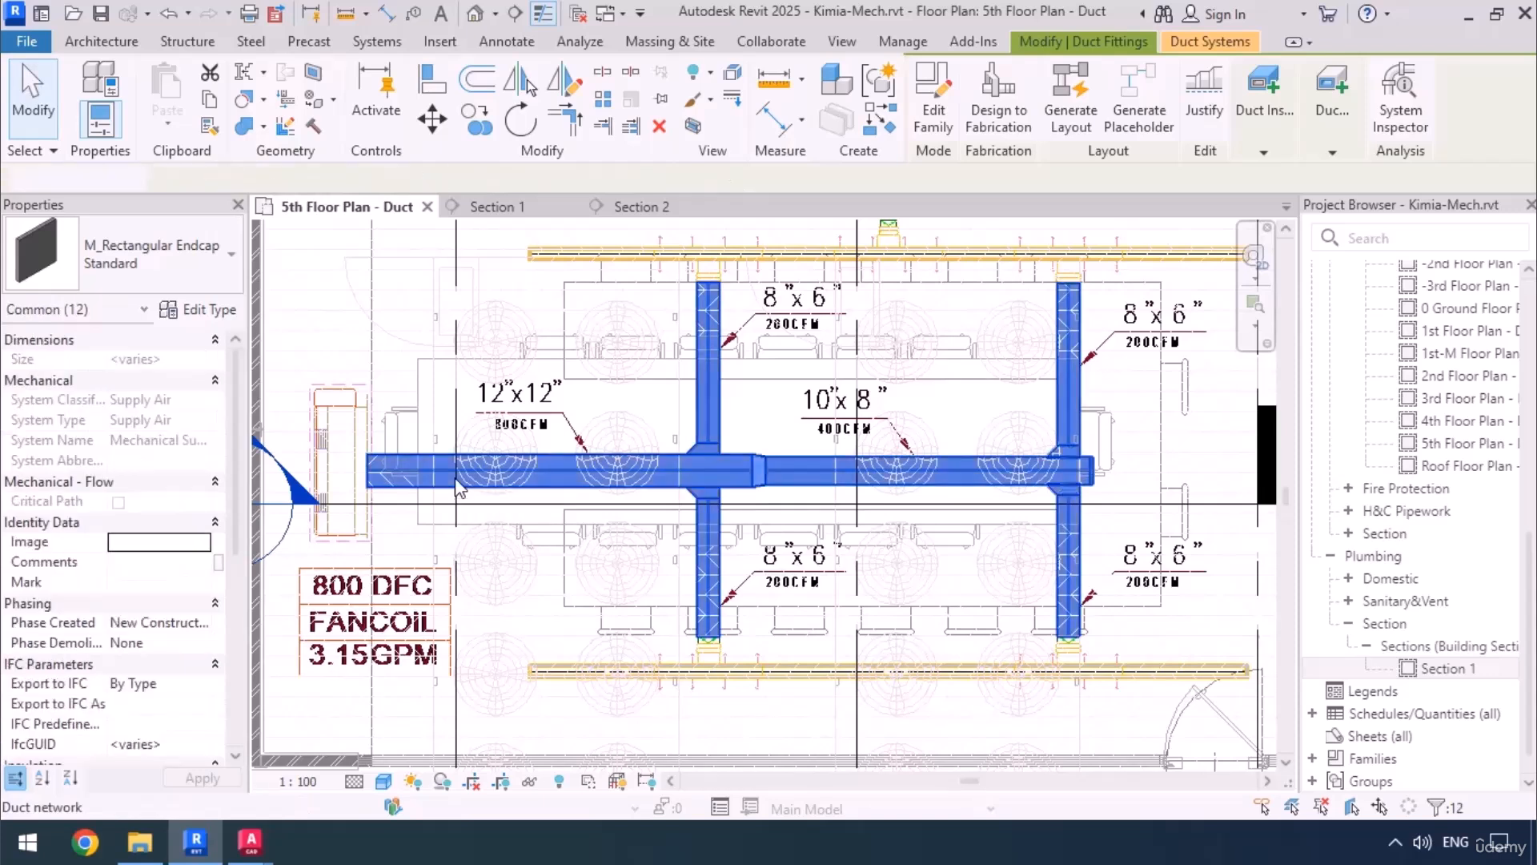
click(696, 132)
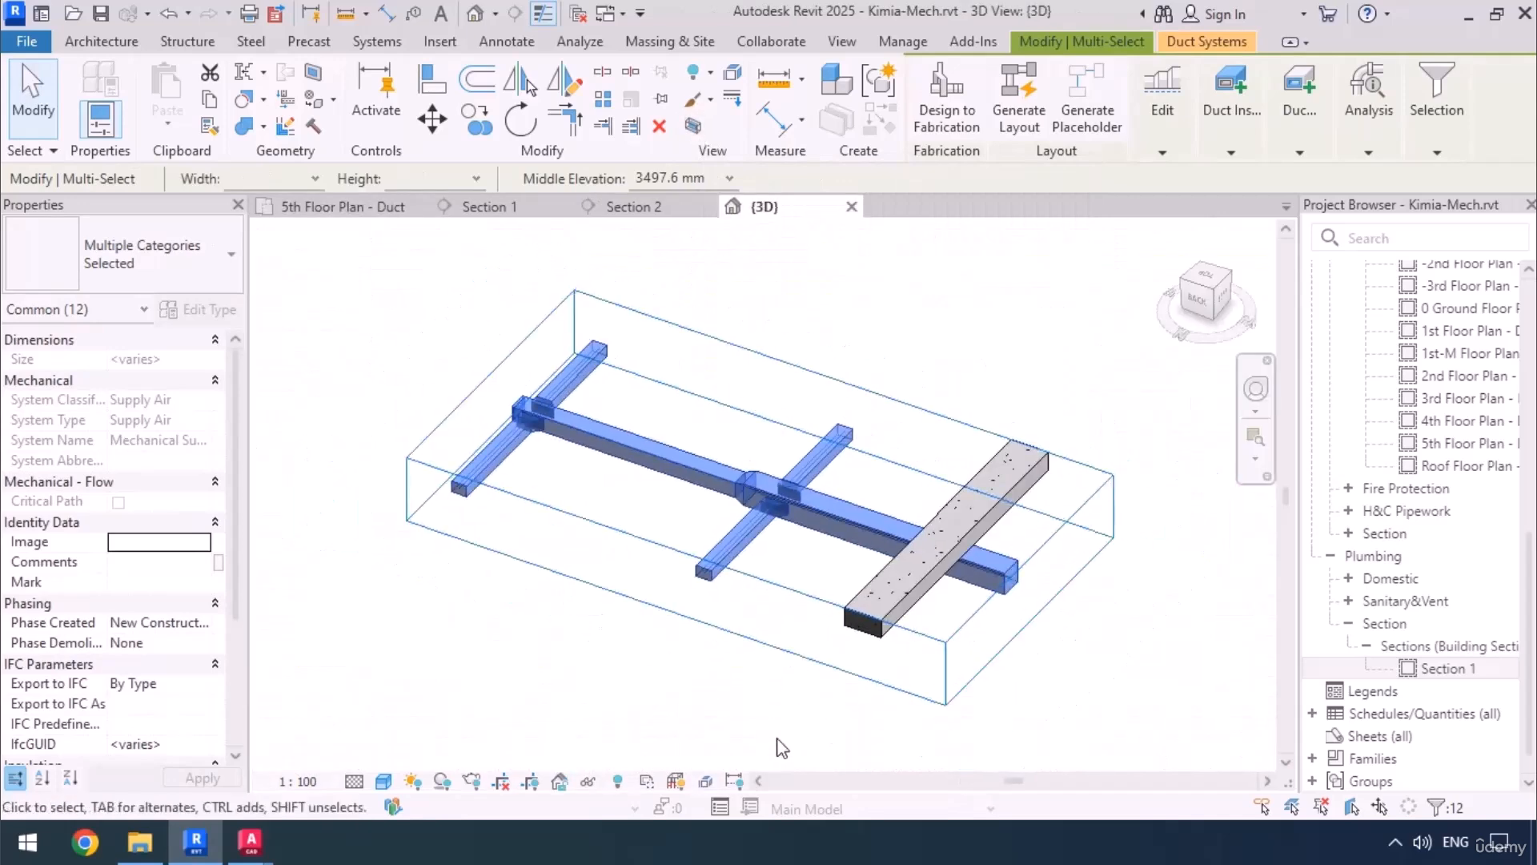
Step: Extend the 3D section box upward and downward around the ducts to include the roof equipment, the ceiling and the furnished floor below
click(733, 445)
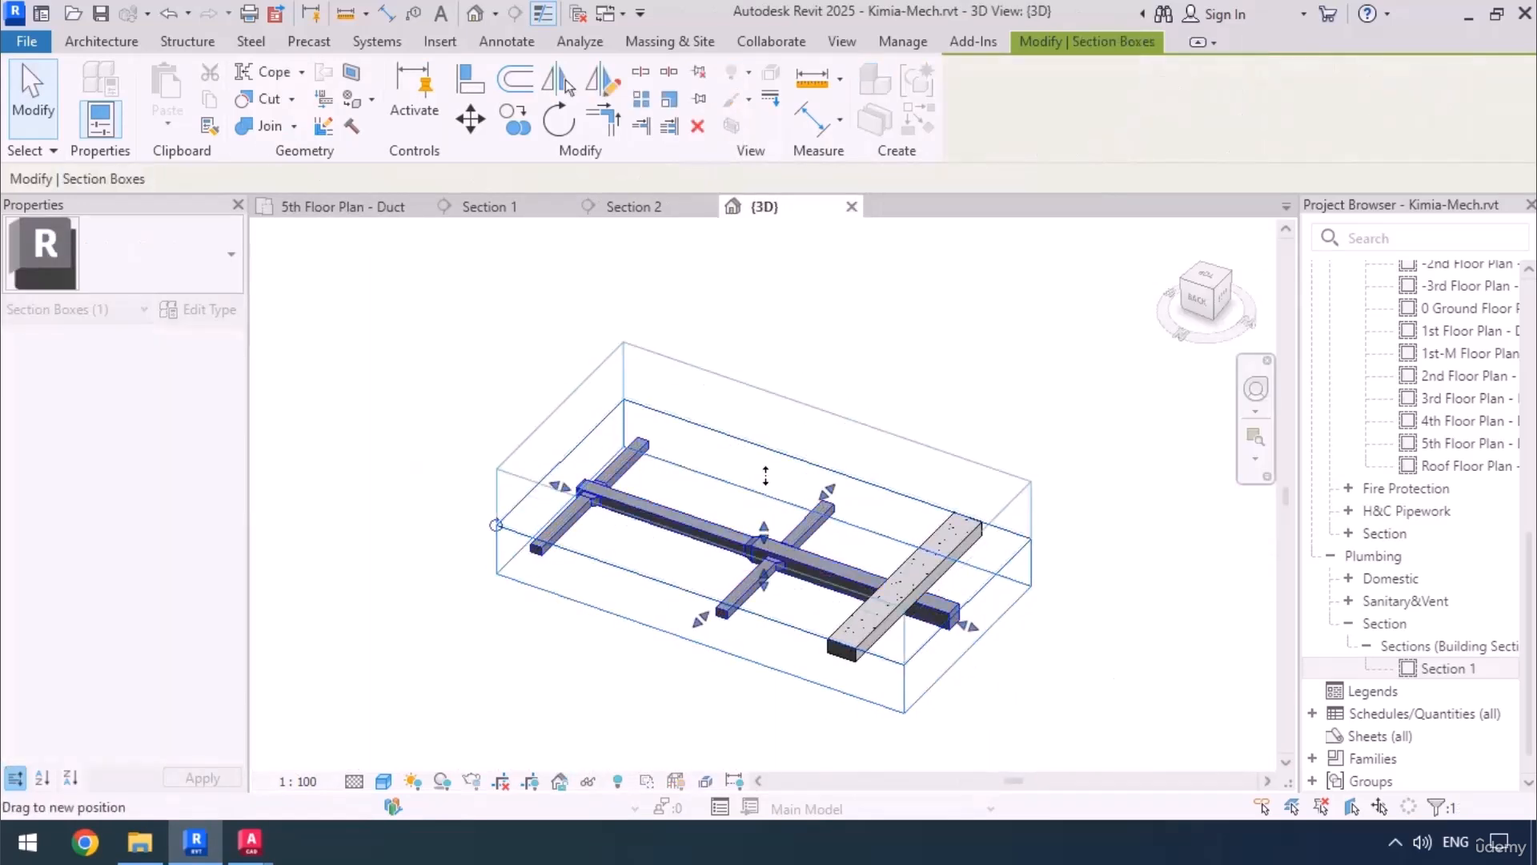
scroll(794, 433, down, 1)
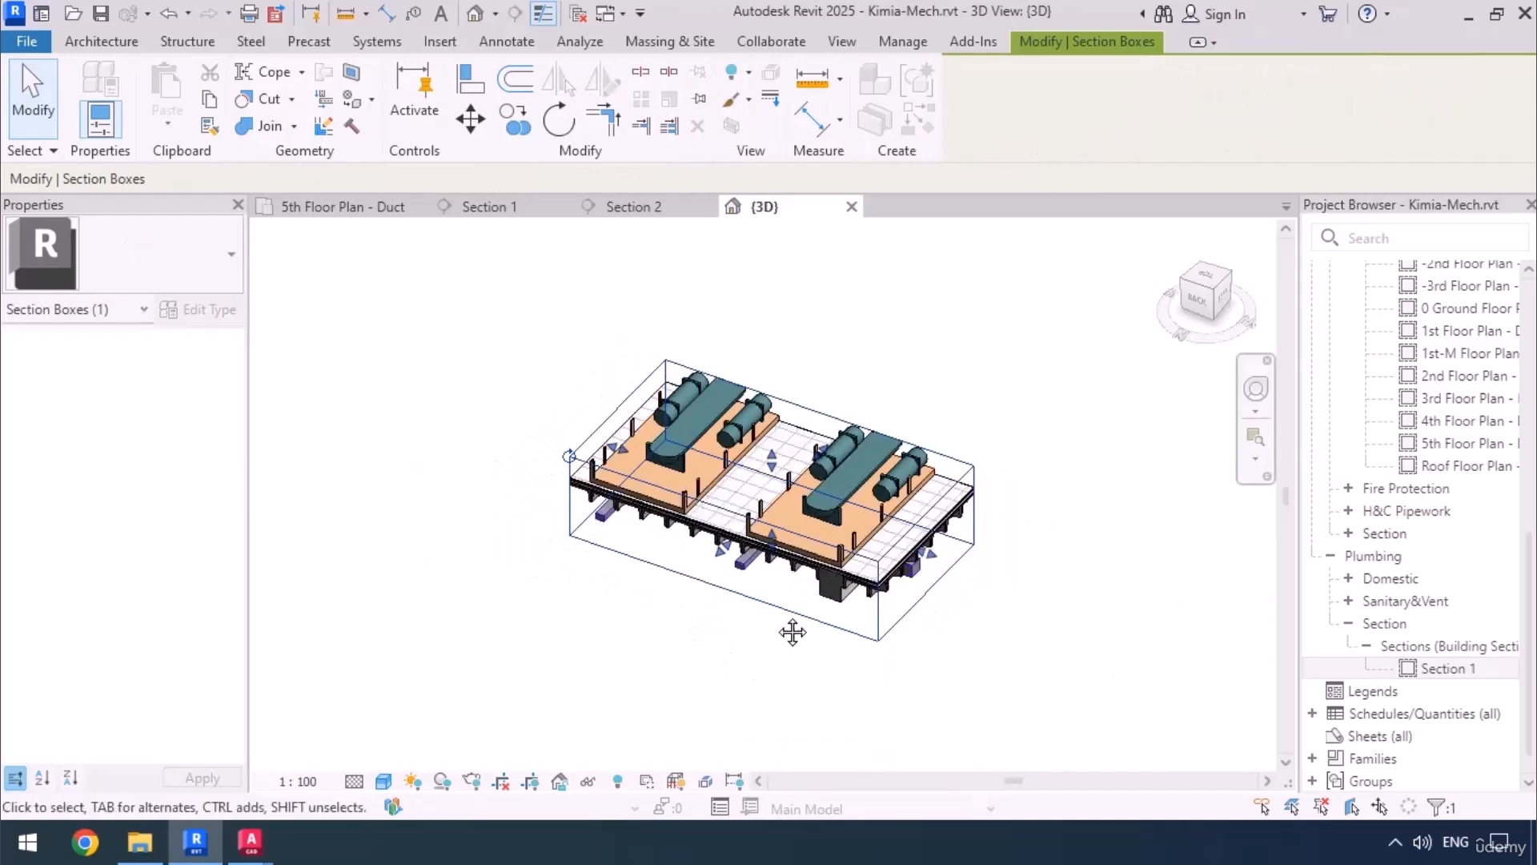
middle_drag(793, 632, 807, 598)
drag(786, 506, 782, 666)
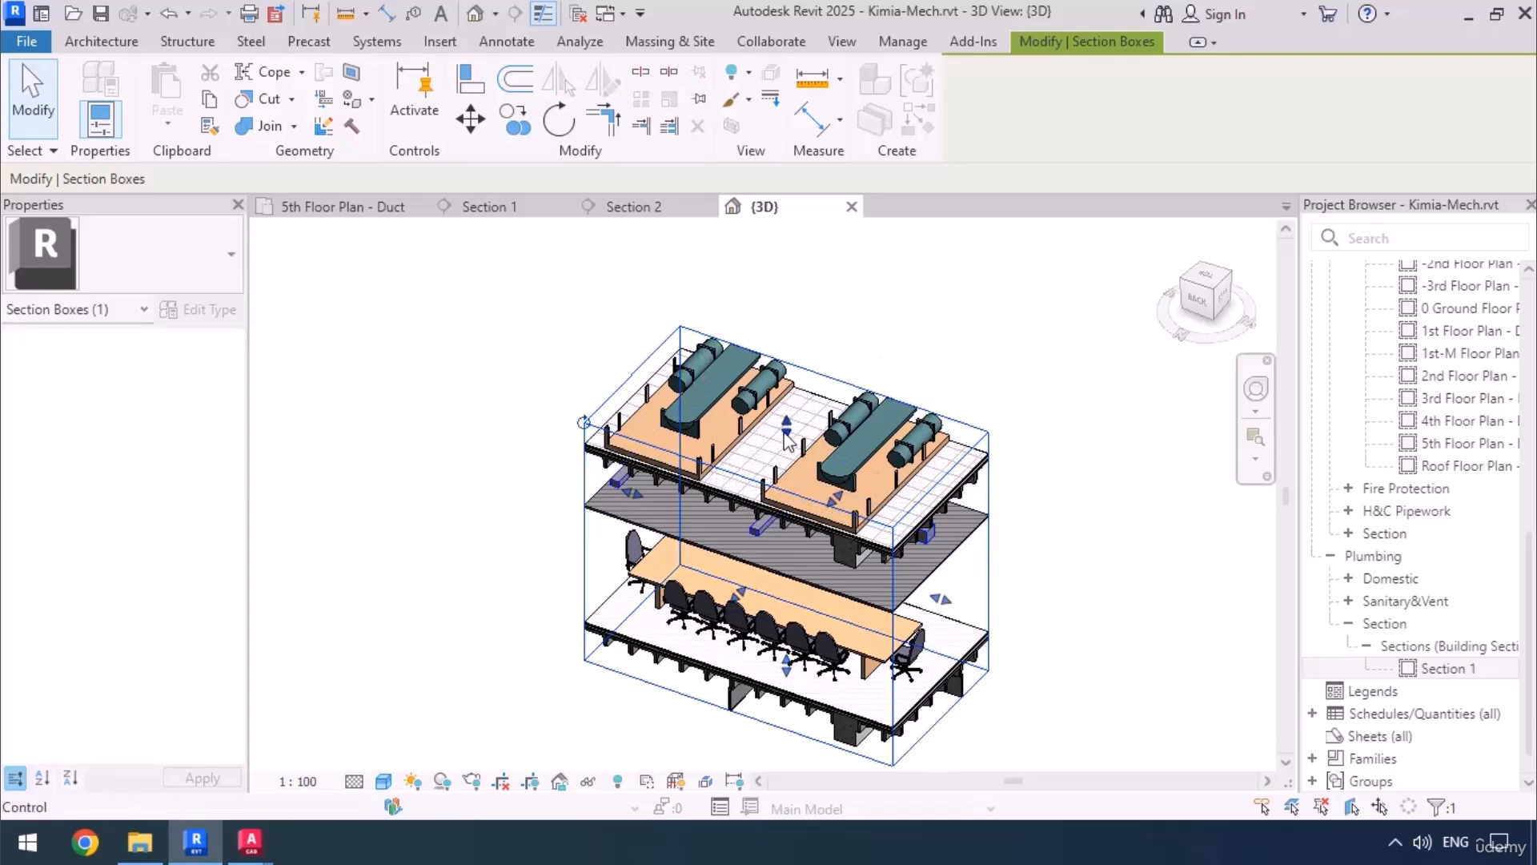
drag(786, 425, 788, 432)
drag(862, 558, 891, 522)
Step: Examine the main duct's clearance between the concrete beam and the ceiling in 3D, and return to the 5th floor duct plan
shift+middle_drag(690, 645, 829, 538)
scroll(830, 538, up, 5)
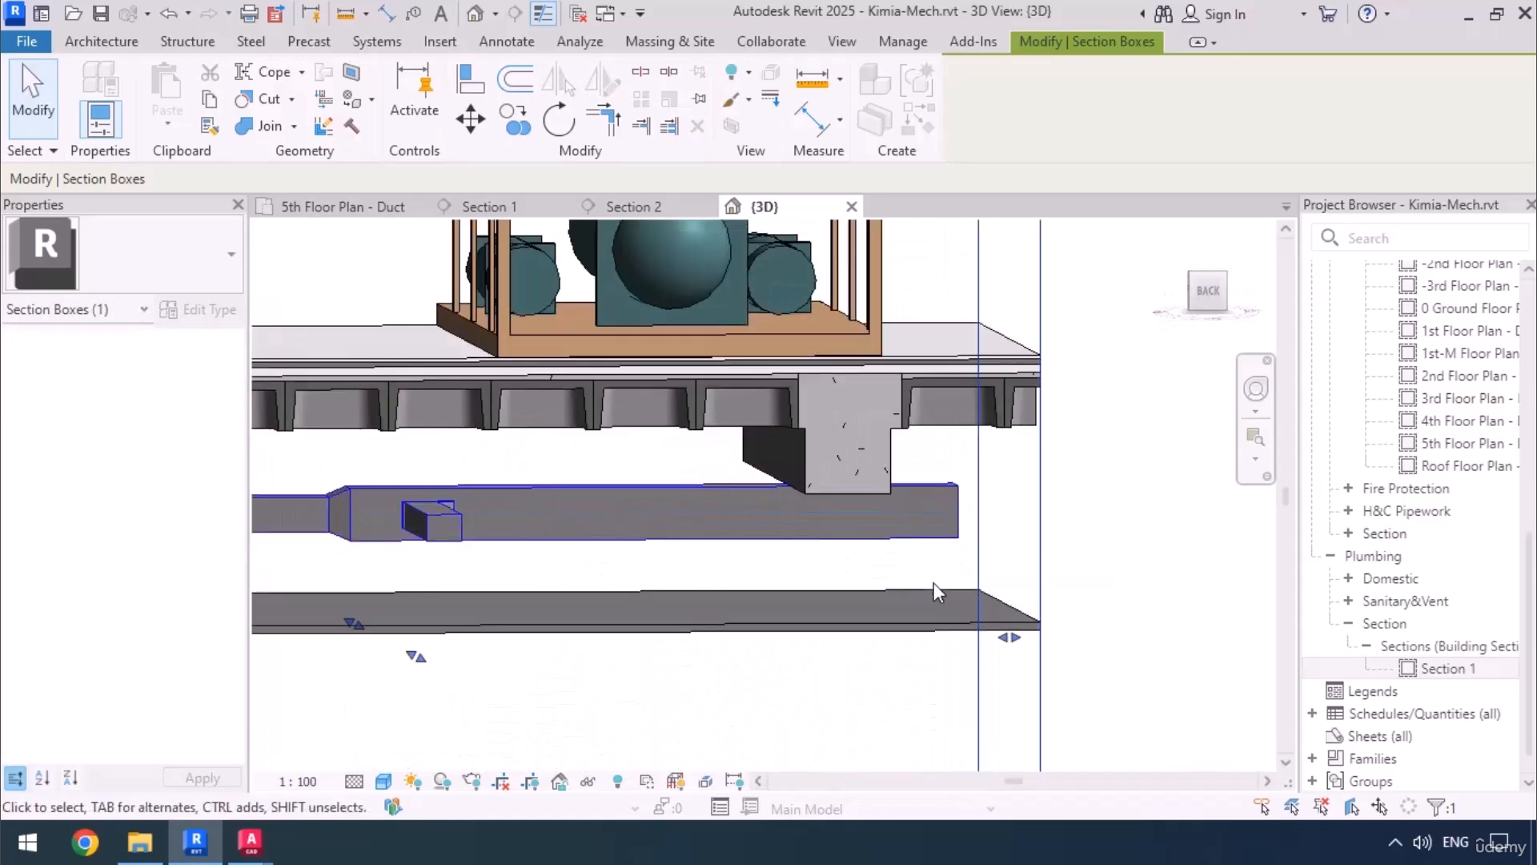
shift+middle_drag(885, 612, 727, 592)
click(296, 210)
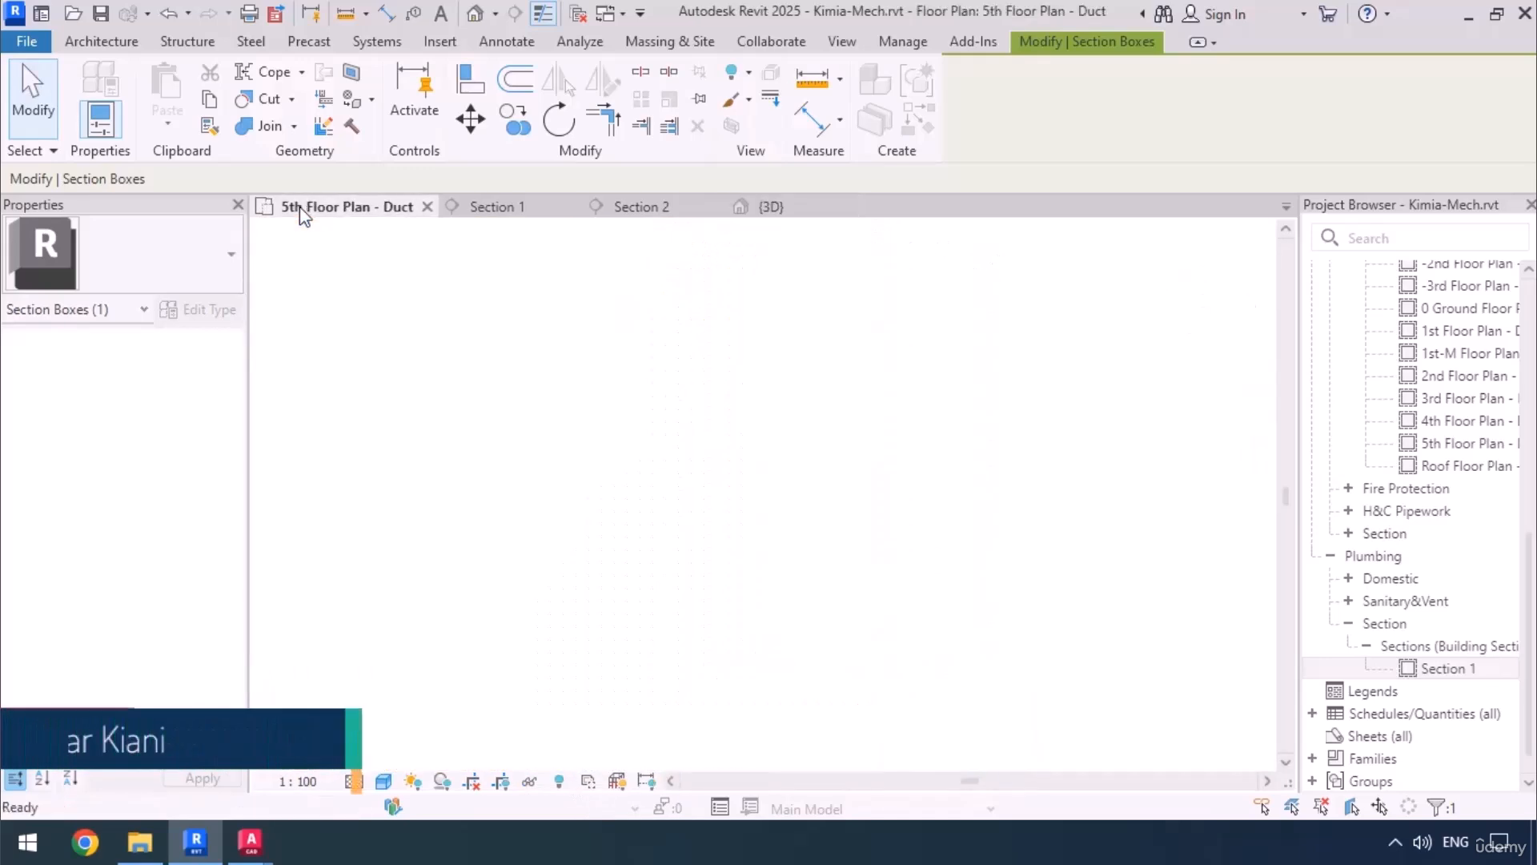
middle_drag(395, 615, 484, 623)
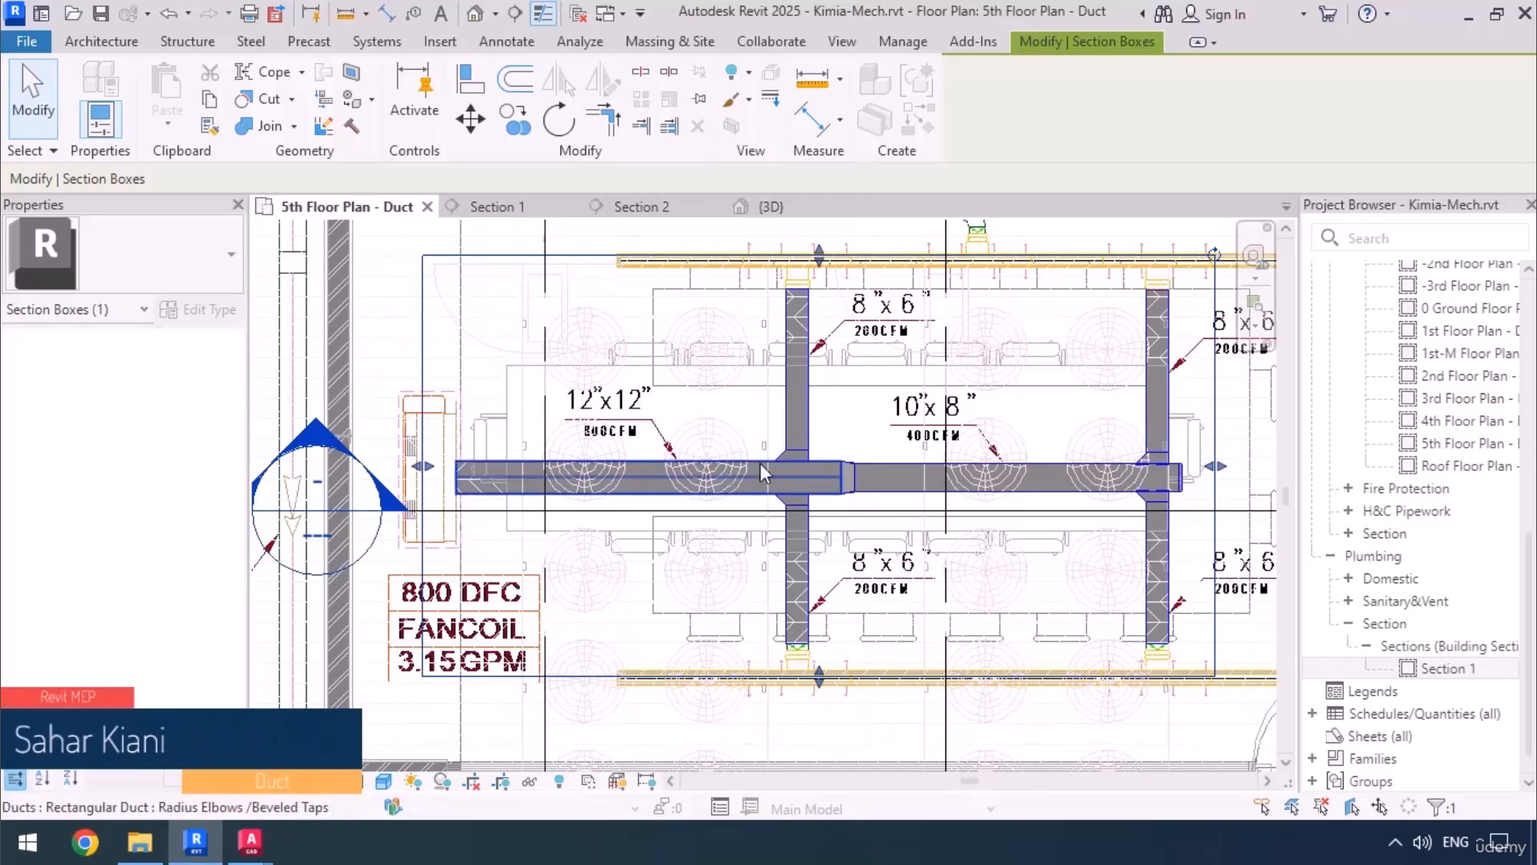
scroll(717, 416, down, 2)
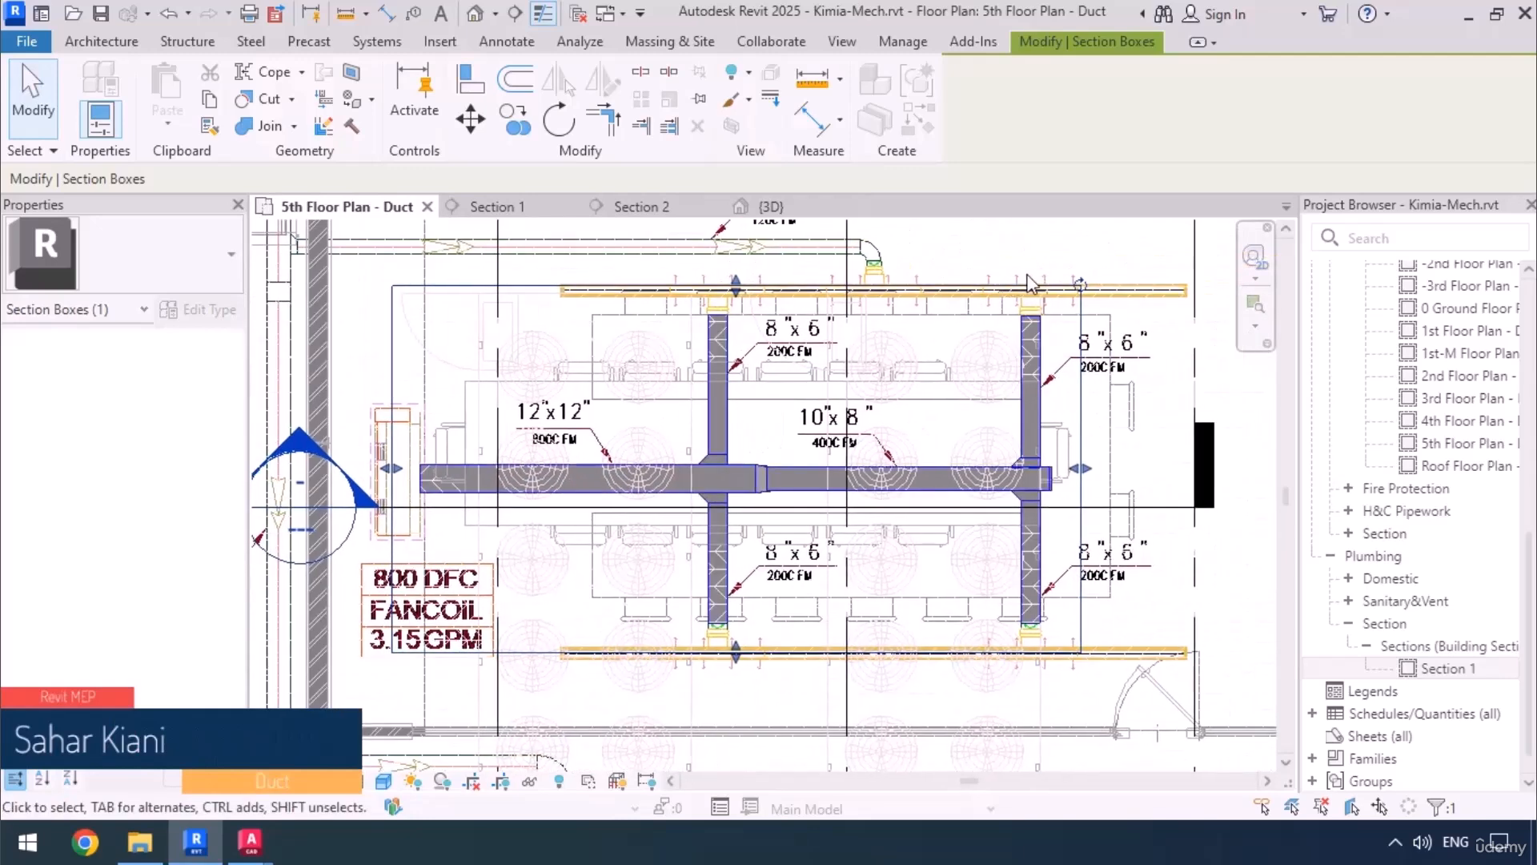